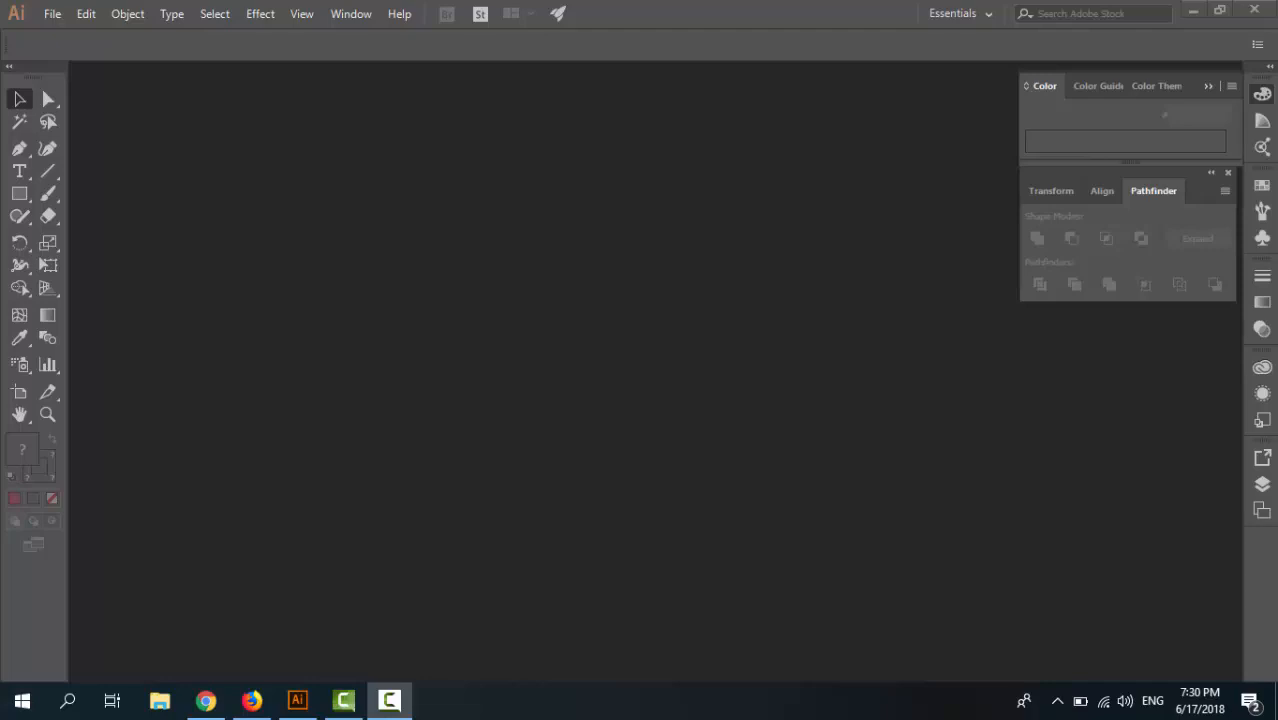
Create a new document from the 800 x 600 Art & Illustration preset, with pixels as the unit.
{"action": "left_click", "coordinate": [50, 14]}
{"action": "left_click", "coordinate": [80, 36]}
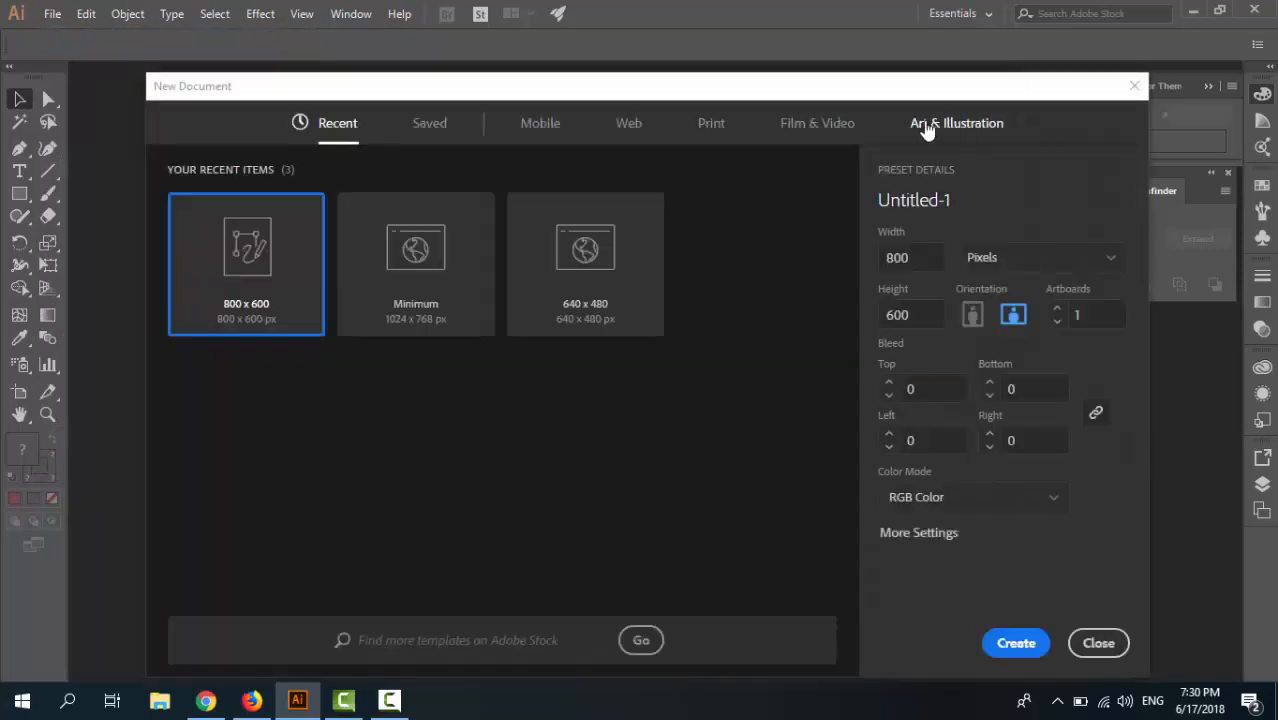
{"action": "left_click", "coordinate": [978, 130]}
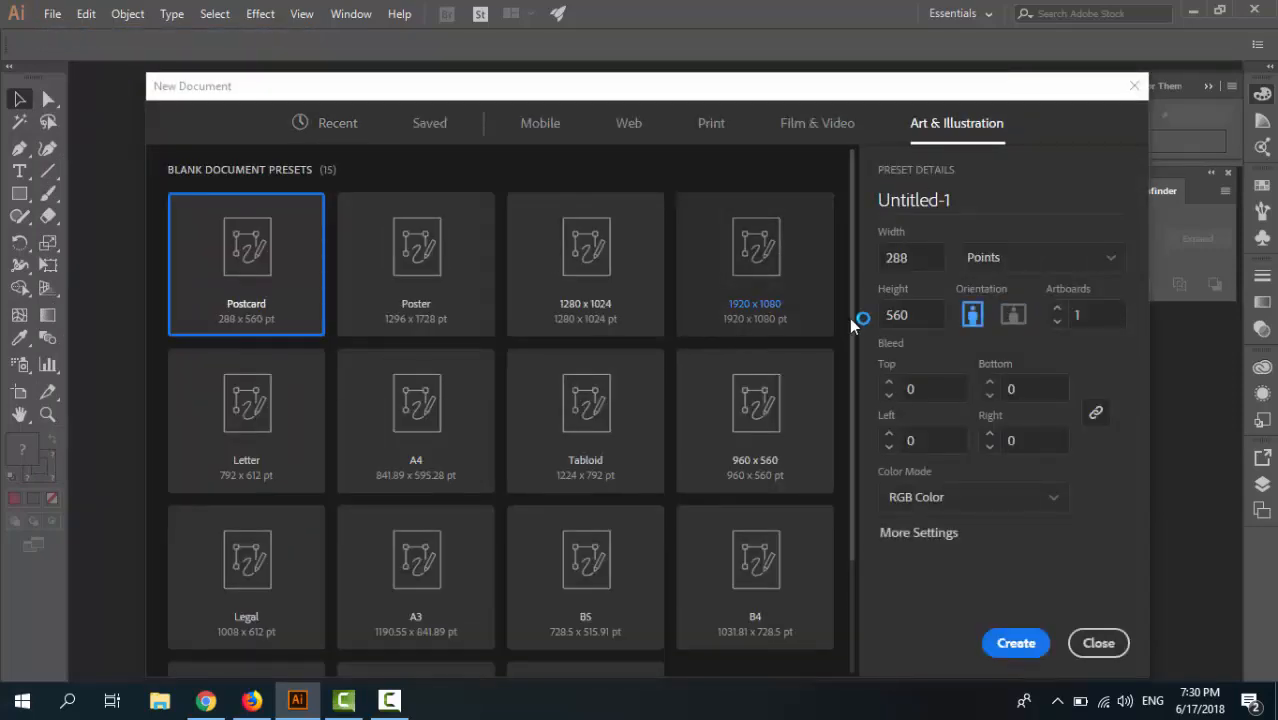
{"action": "scroll", "coordinate": [855, 410], "scroll_direction": "down", "scroll_amount": 1}
{"action": "scroll", "coordinate": [858, 410], "scroll_direction": "down", "scroll_amount": 3}
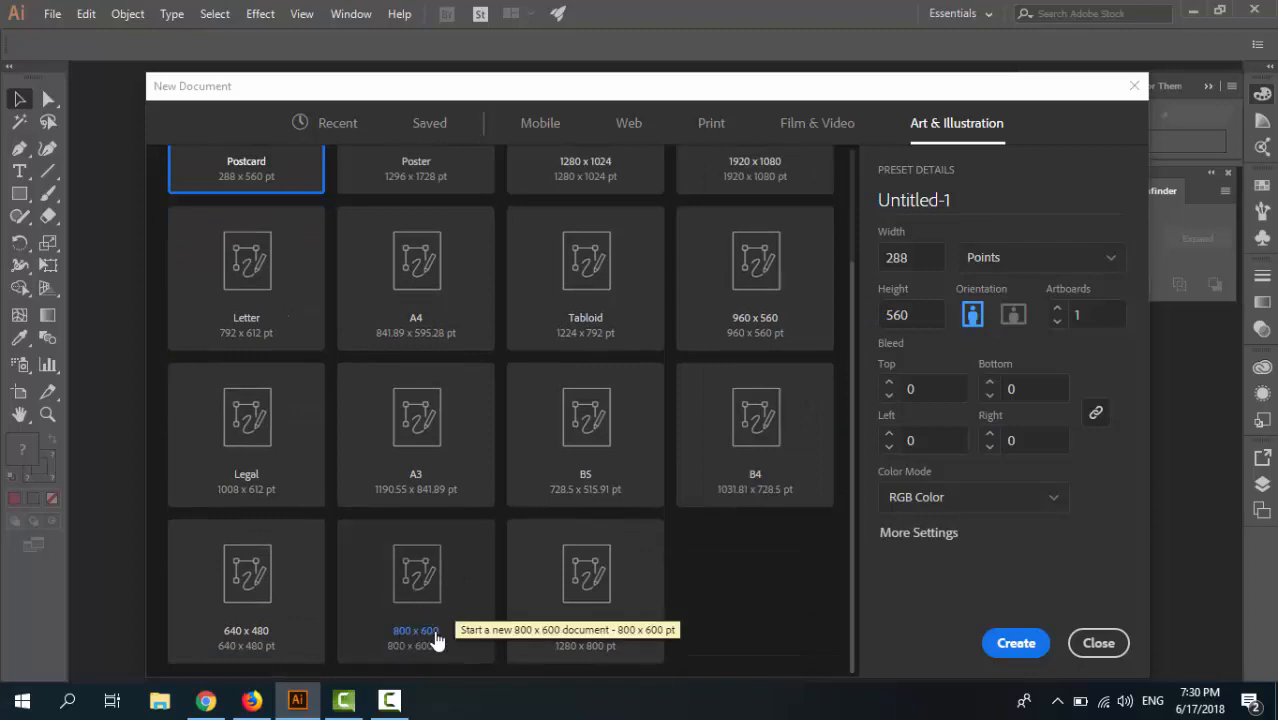
{"action": "left_click", "coordinate": [455, 637]}
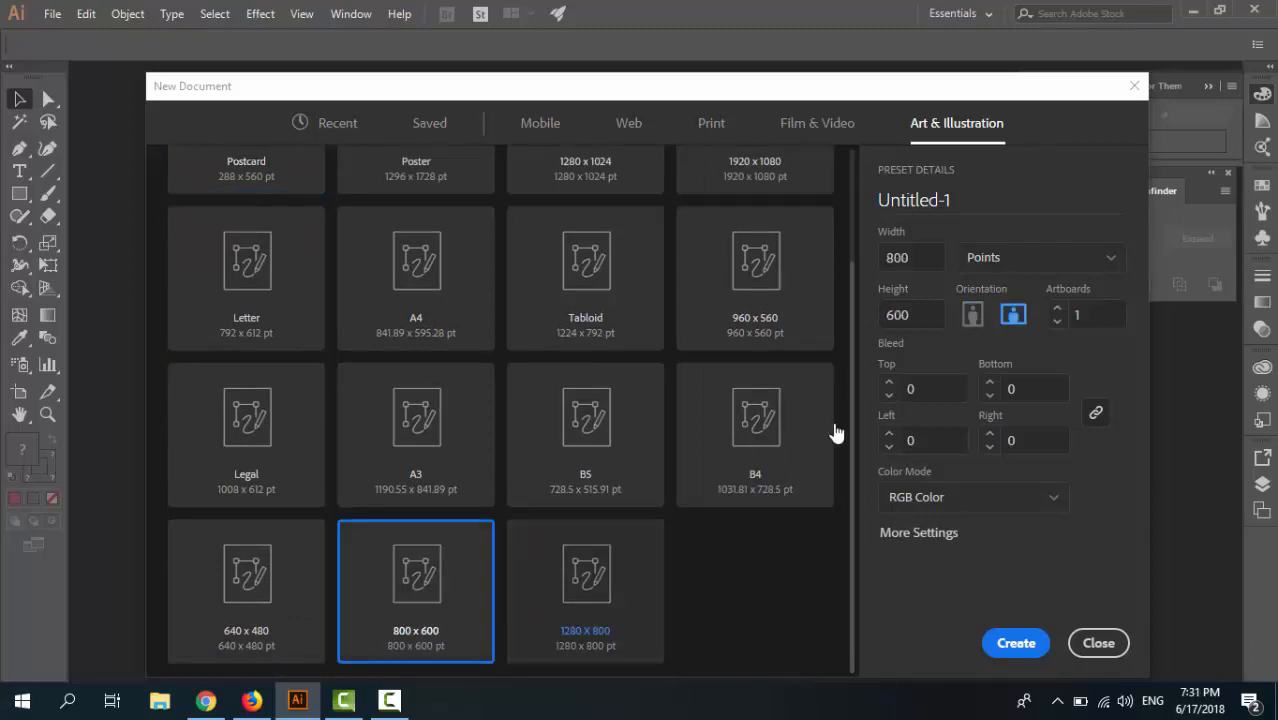
{"action": "left_click", "coordinate": [1024, 270]}
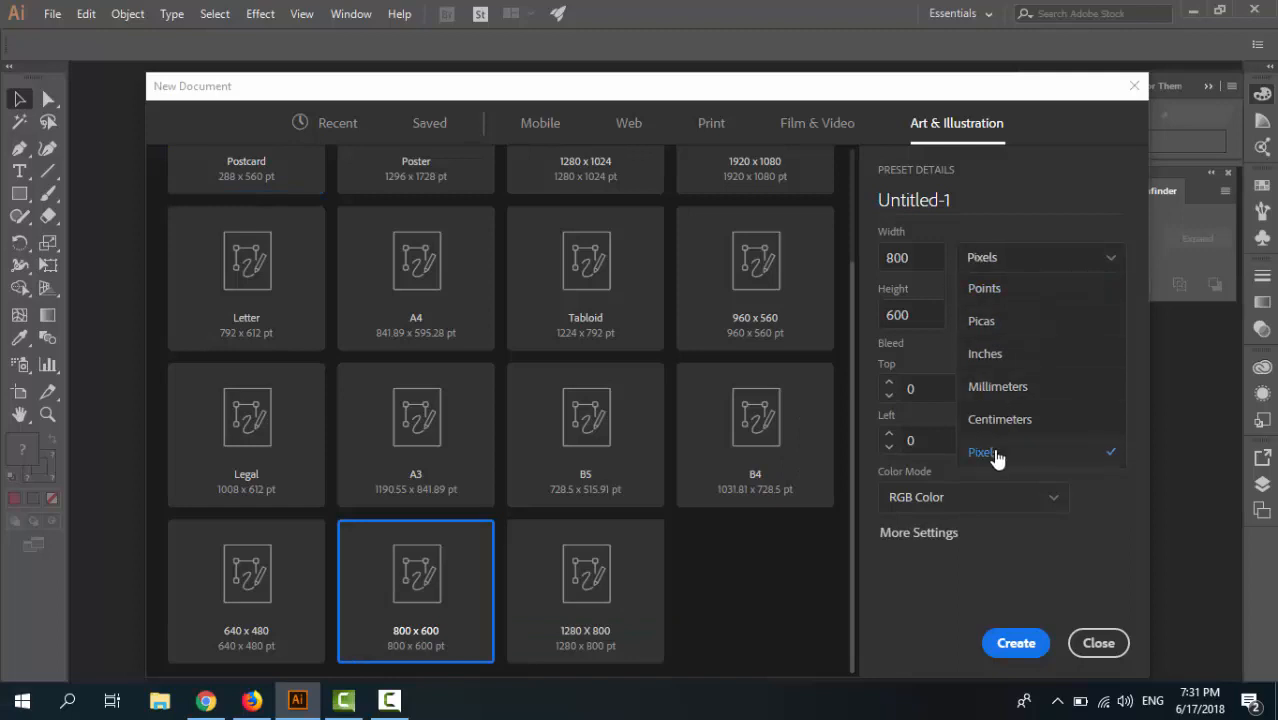
{"action": "left_click", "coordinate": [988, 452]}
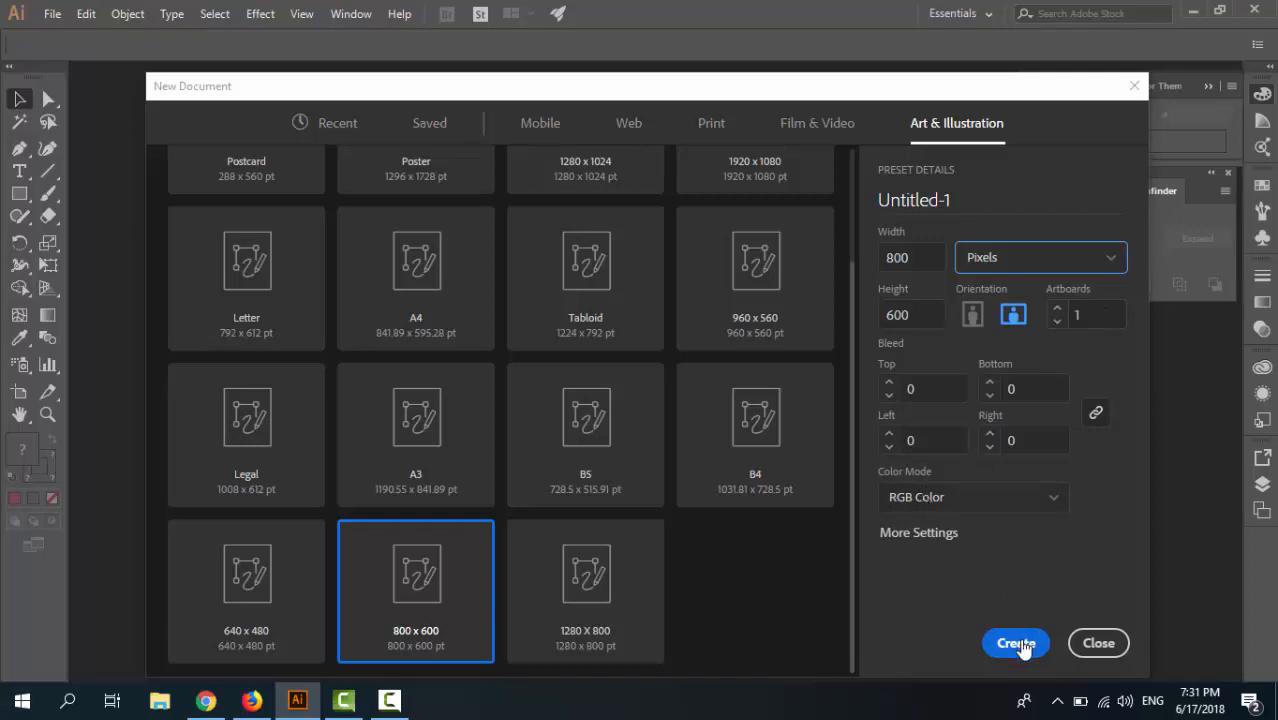
{"action": "left_click", "coordinate": [1016, 644]}
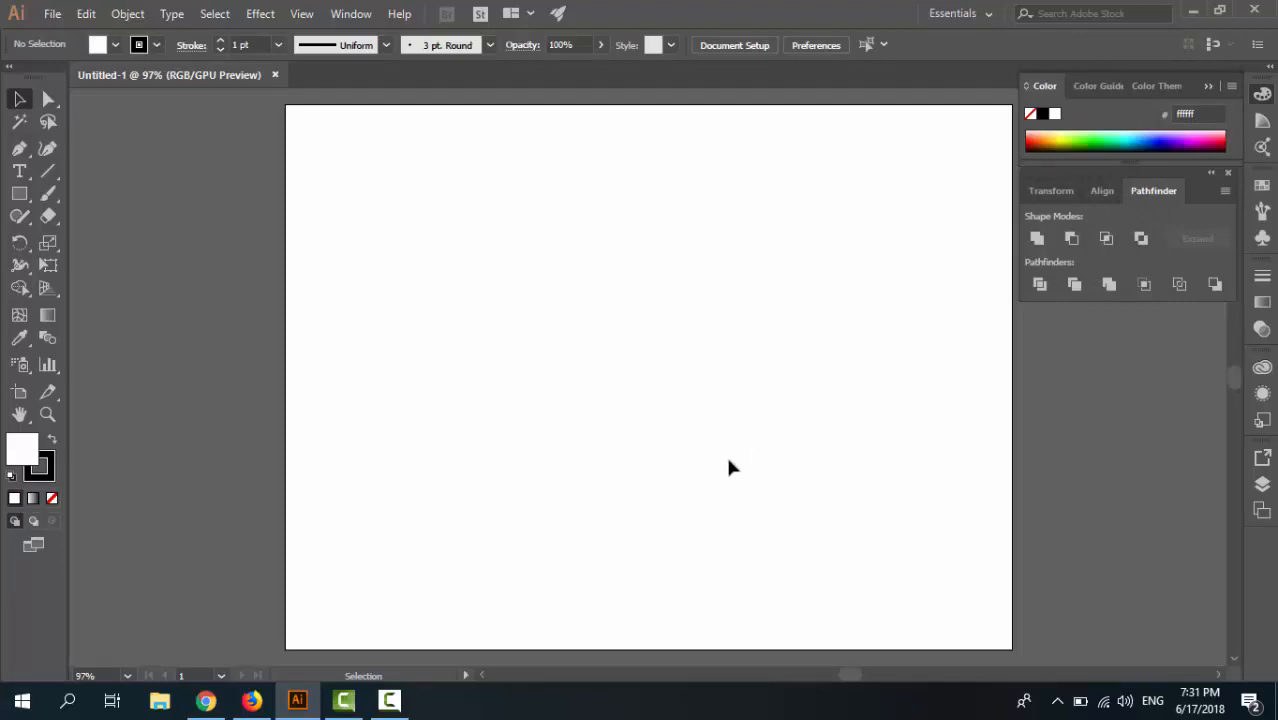
Create a rectangle 60 px wide and 70 px high with no fill and a 2 pt black stroke.
{"action": "left_click", "coordinate": [19, 196]}
{"action": "left_click", "coordinate": [115, 45]}
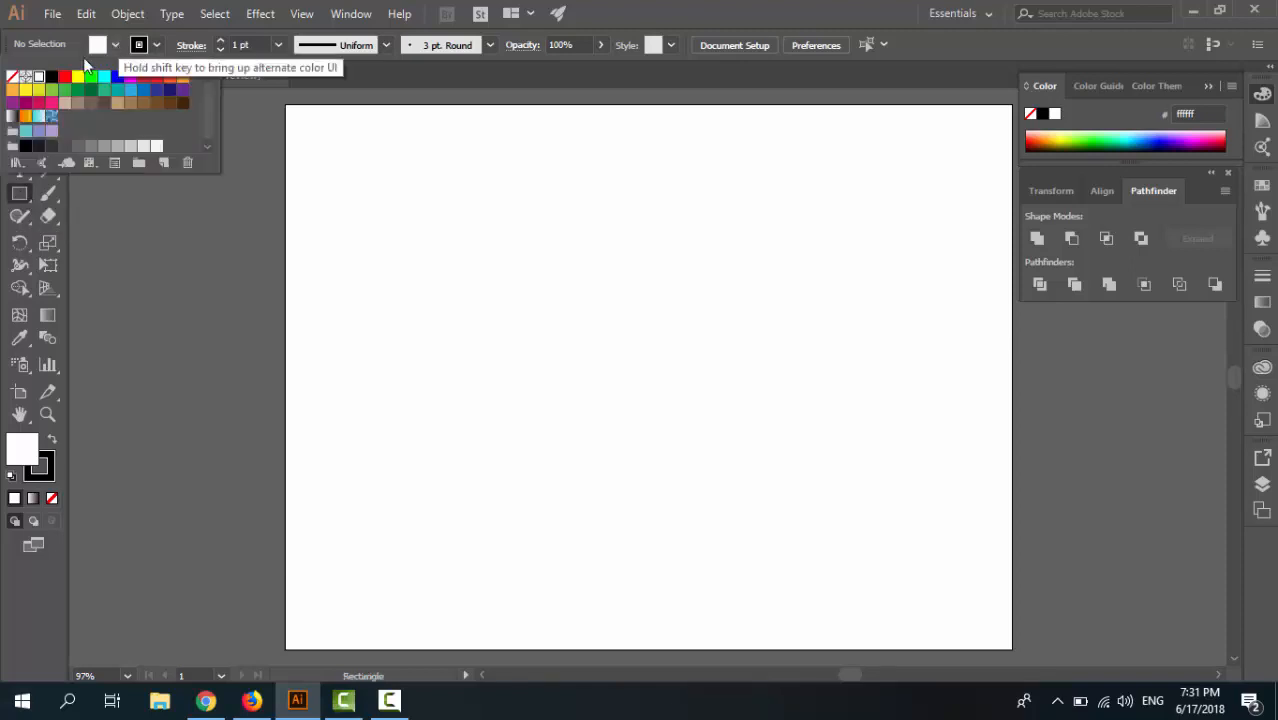
{"action": "left_click", "coordinate": [12, 77]}
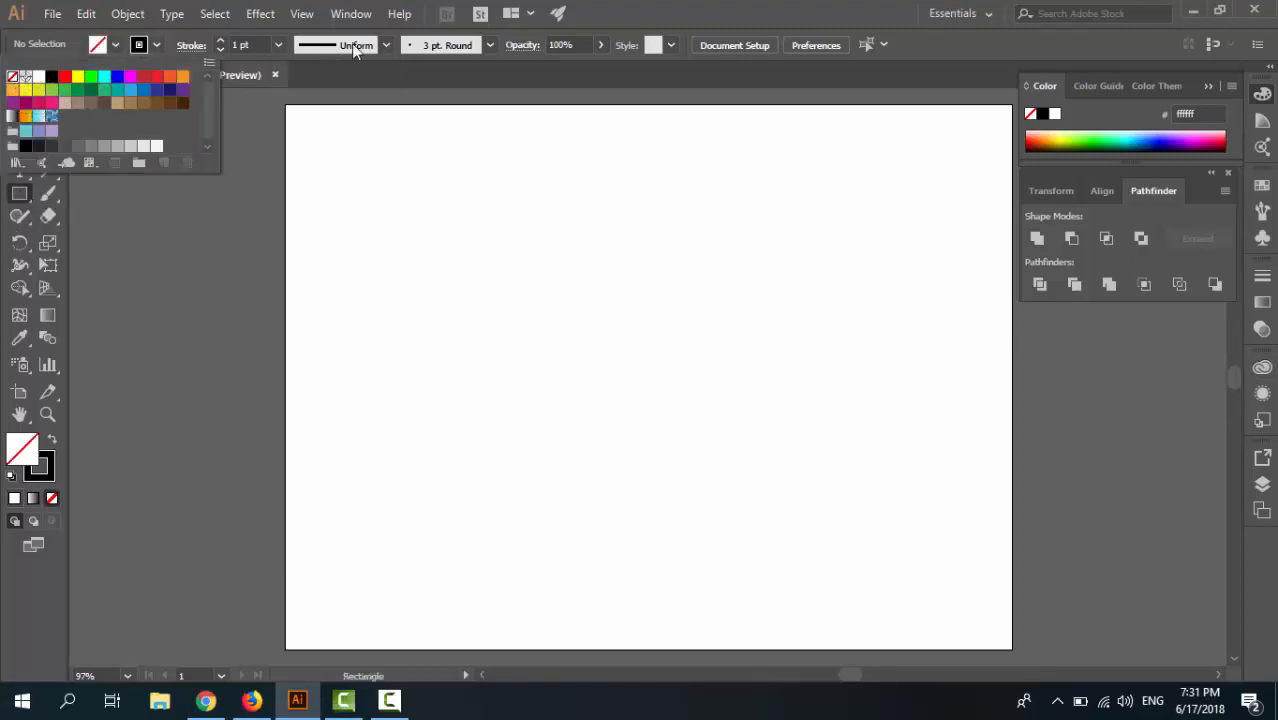
{"action": "left_click", "coordinate": [220, 41]}
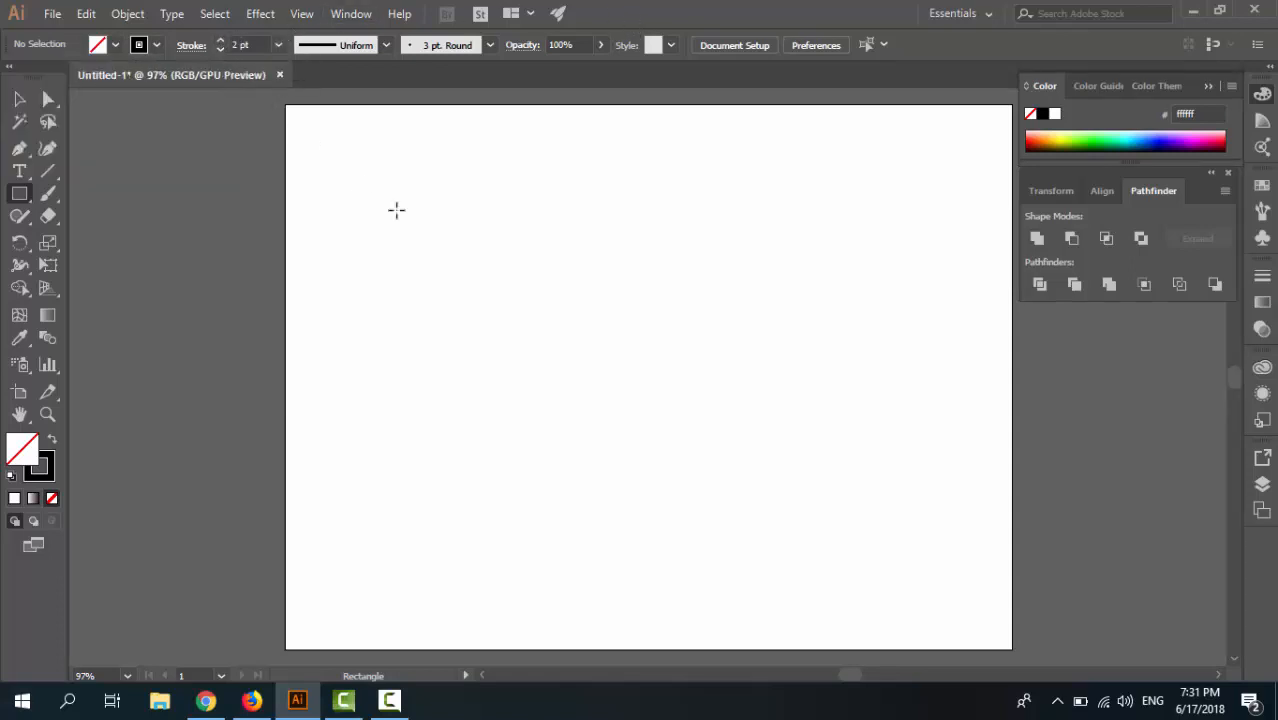
{"action": "left_click", "coordinate": [632, 373]}
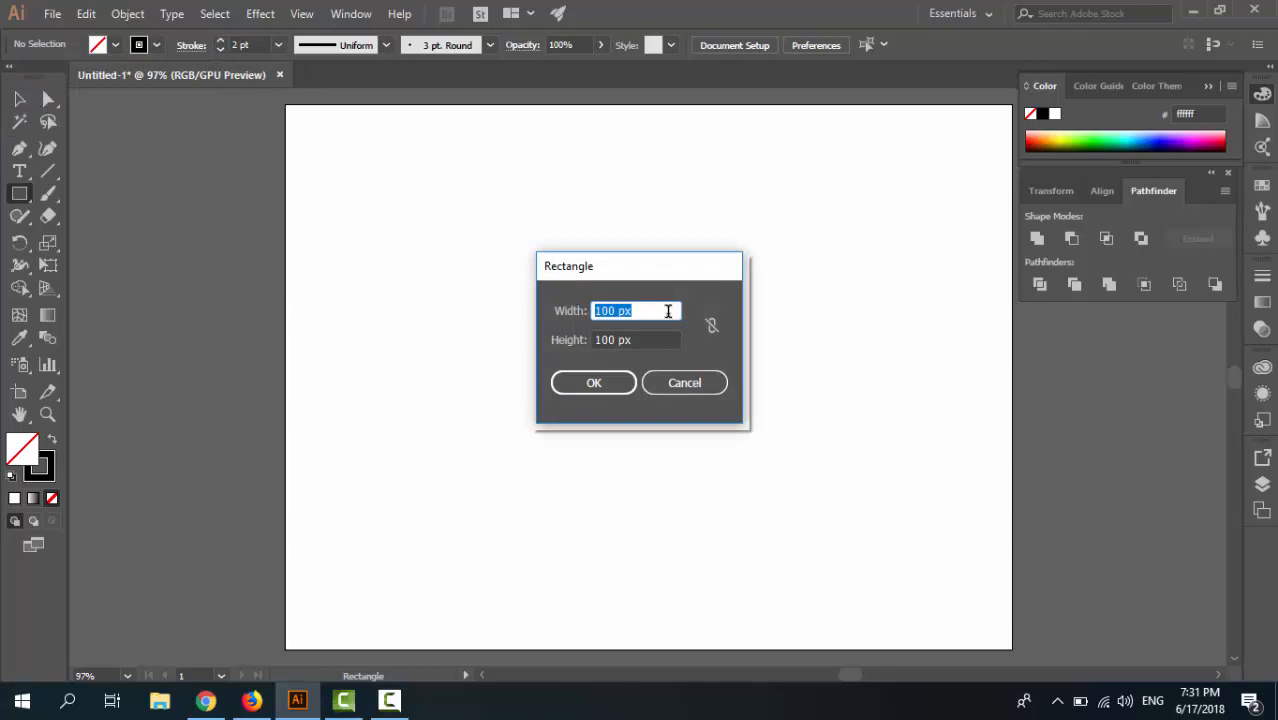
{"action": "type", "text": "60"}
{"action": "key", "text": "Tab"}
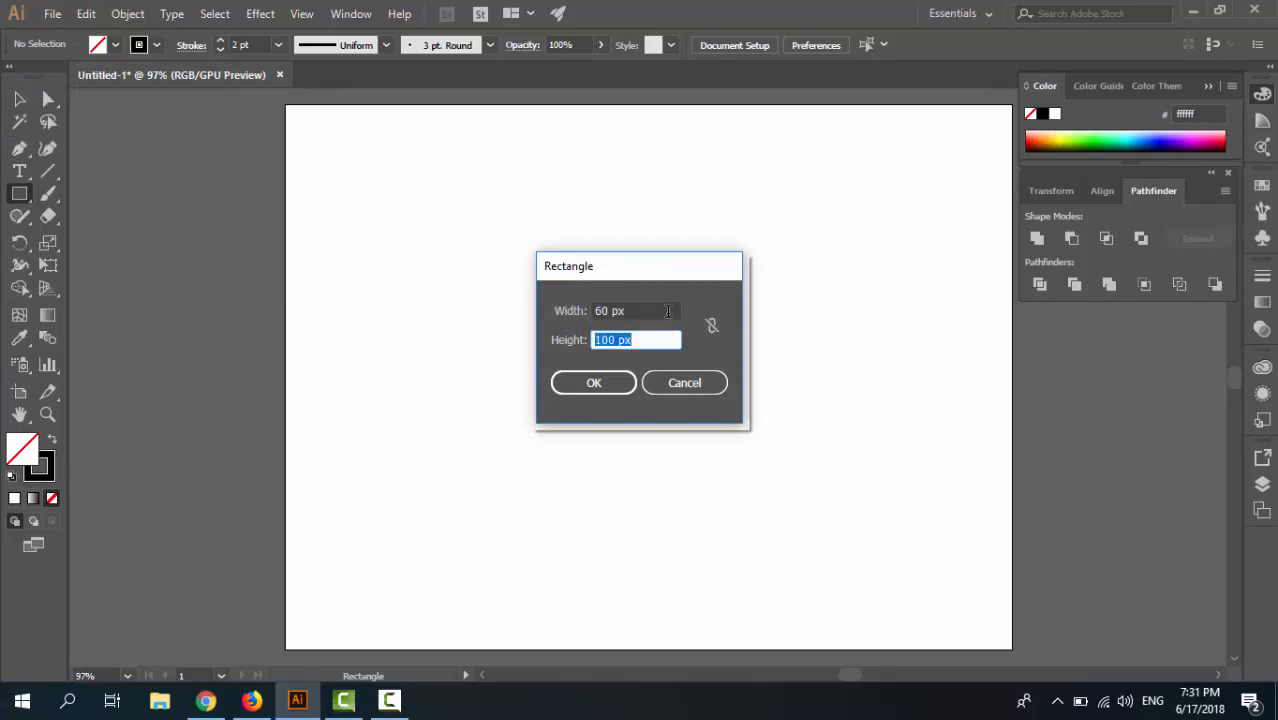
{"action": "type", "text": "70"}
{"action": "left_click", "coordinate": [606, 390]}
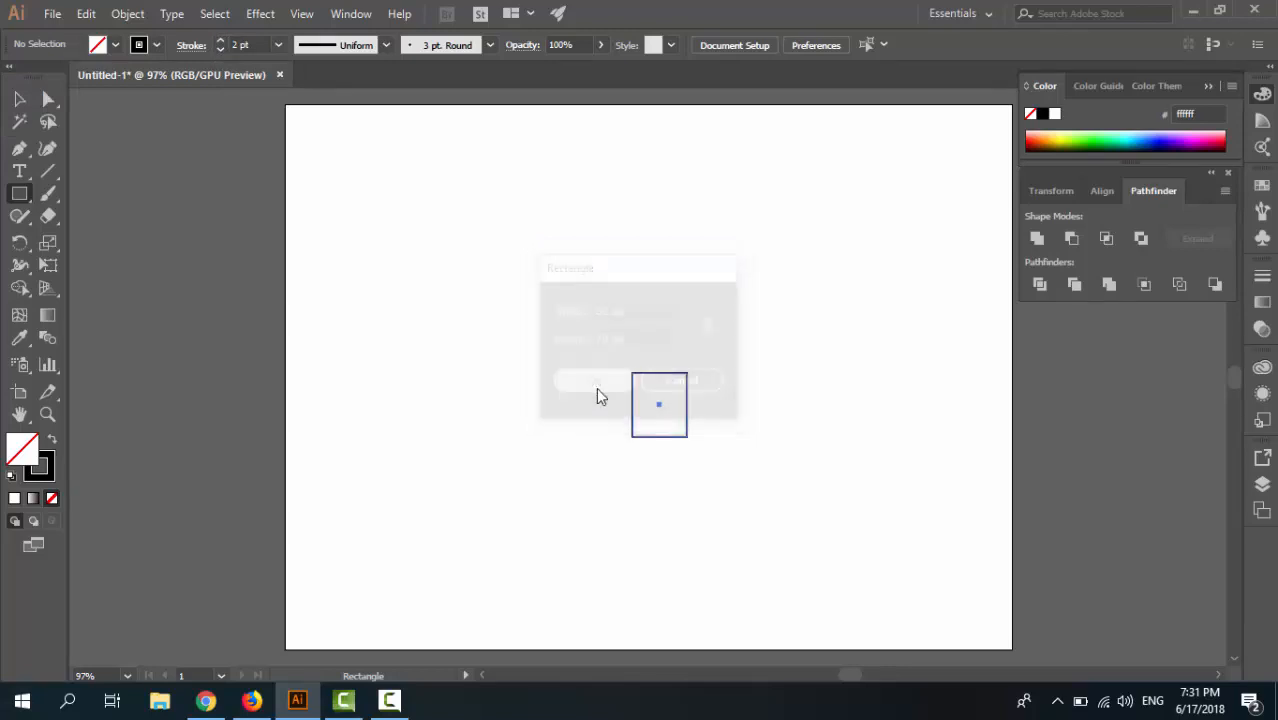
Center the rectangle horizontally and vertically on the artboard.
{"action": "left_click", "coordinate": [744, 48]}
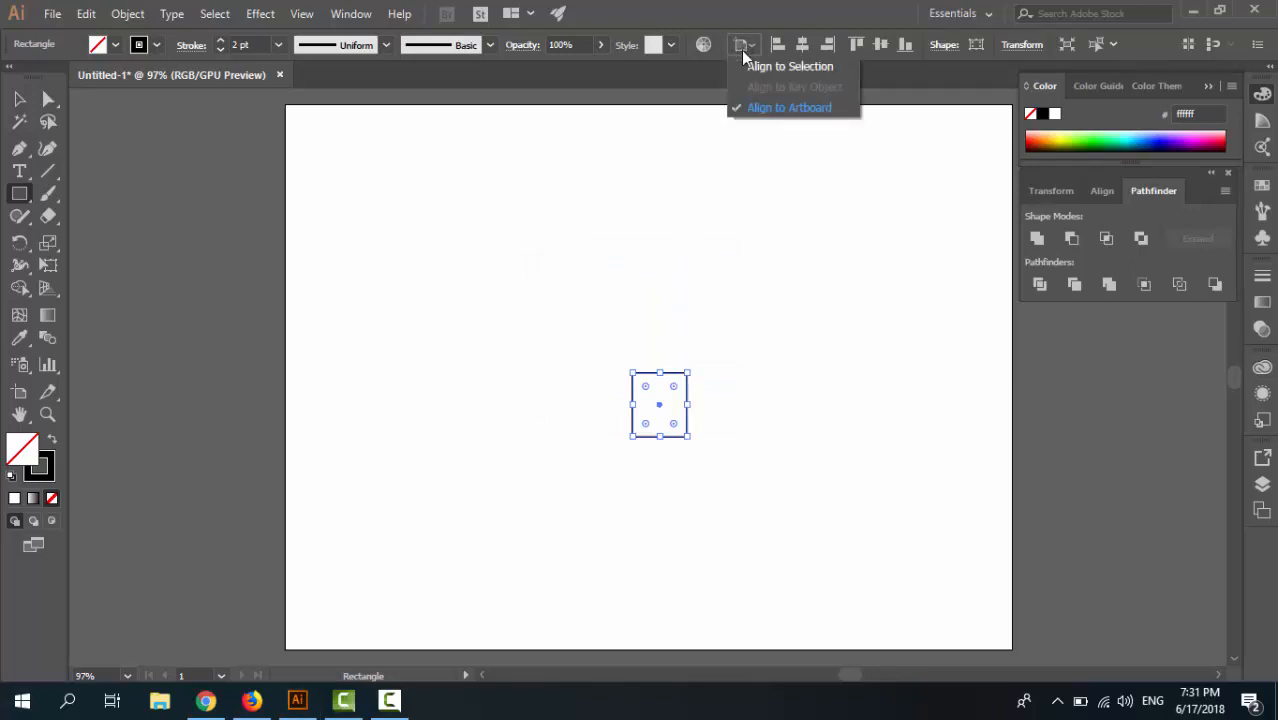
{"action": "left_click", "coordinate": [814, 22]}
{"action": "left_click", "coordinate": [808, 45]}
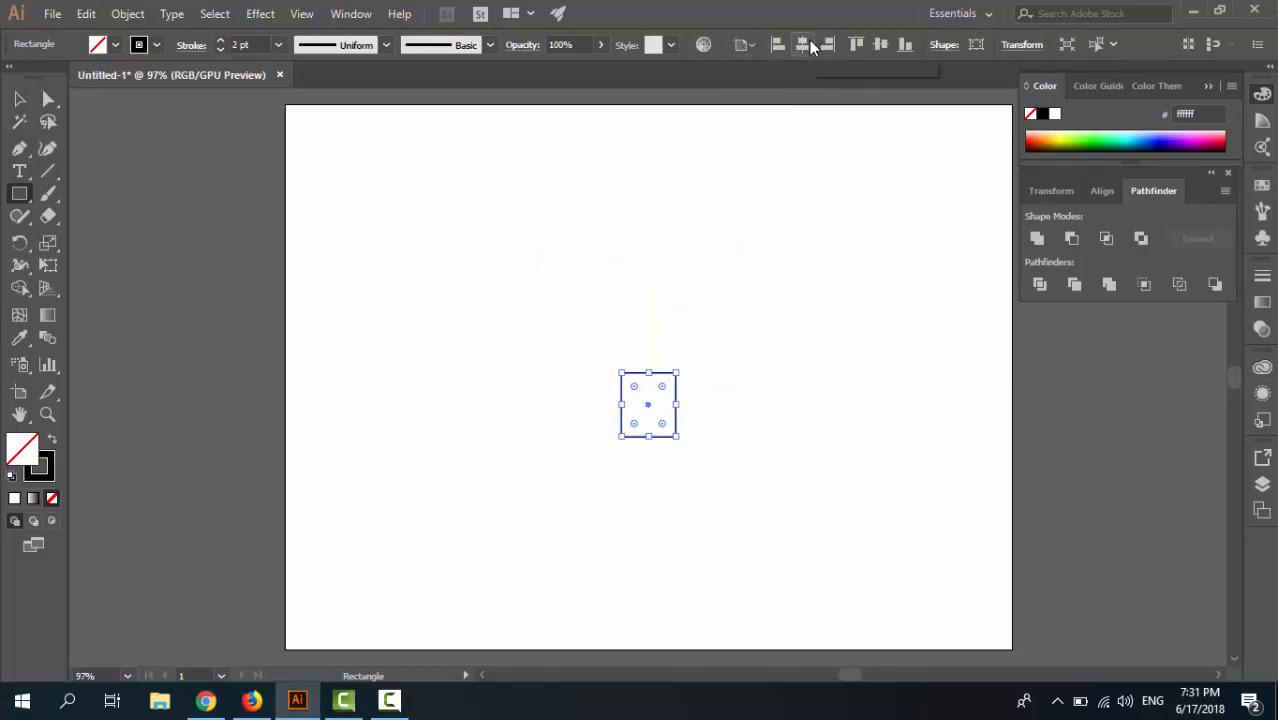
{"action": "left_click", "coordinate": [880, 44]}
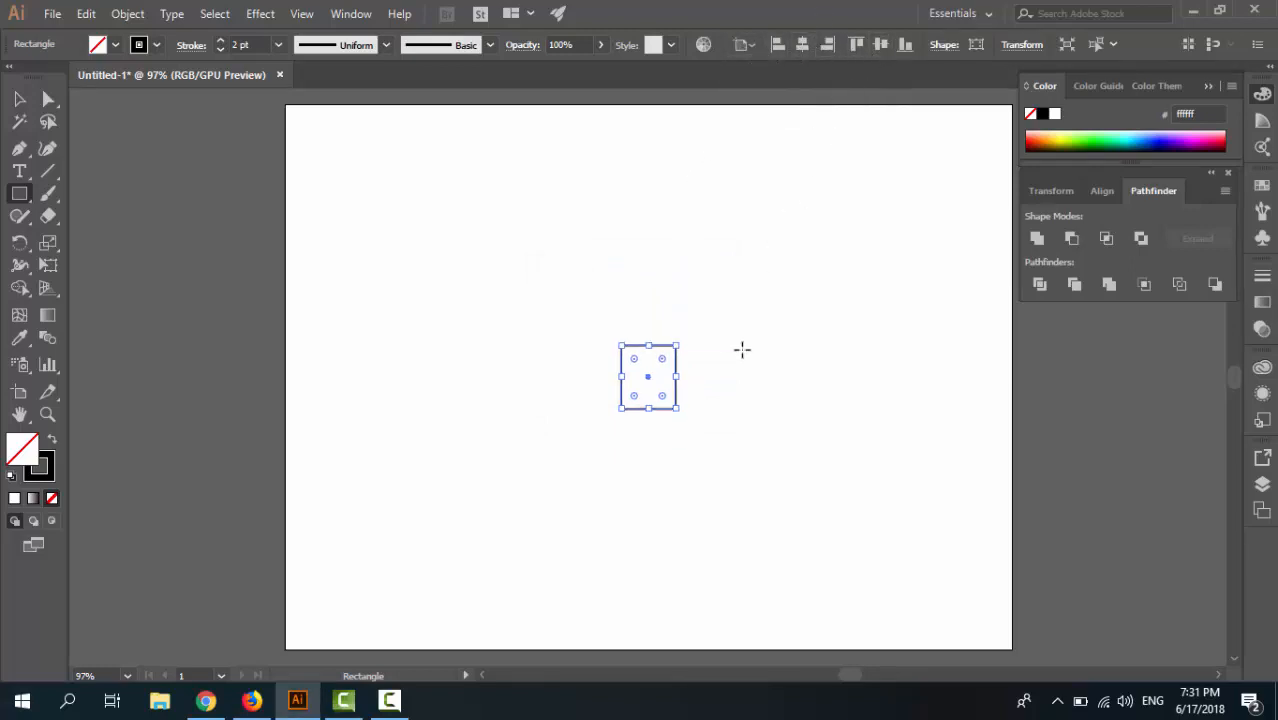
Round the rectangle's two bottom corners to a 30 px radius so the lower end becomes a semicircle.
{"action": "key", "text": "ctrl+="}
{"action": "key", "text": "ctrl+="}
{"action": "key", "text": "ctrl+="}
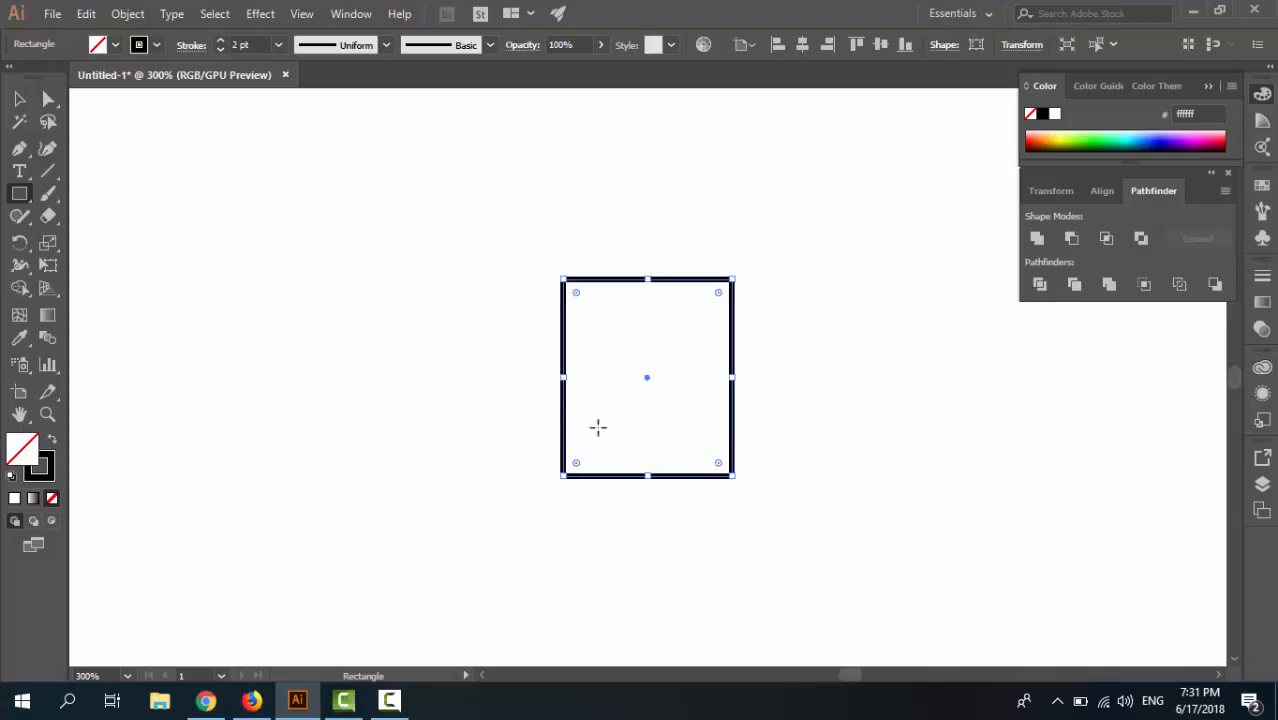
{"action": "left_click", "coordinate": [48, 99]}
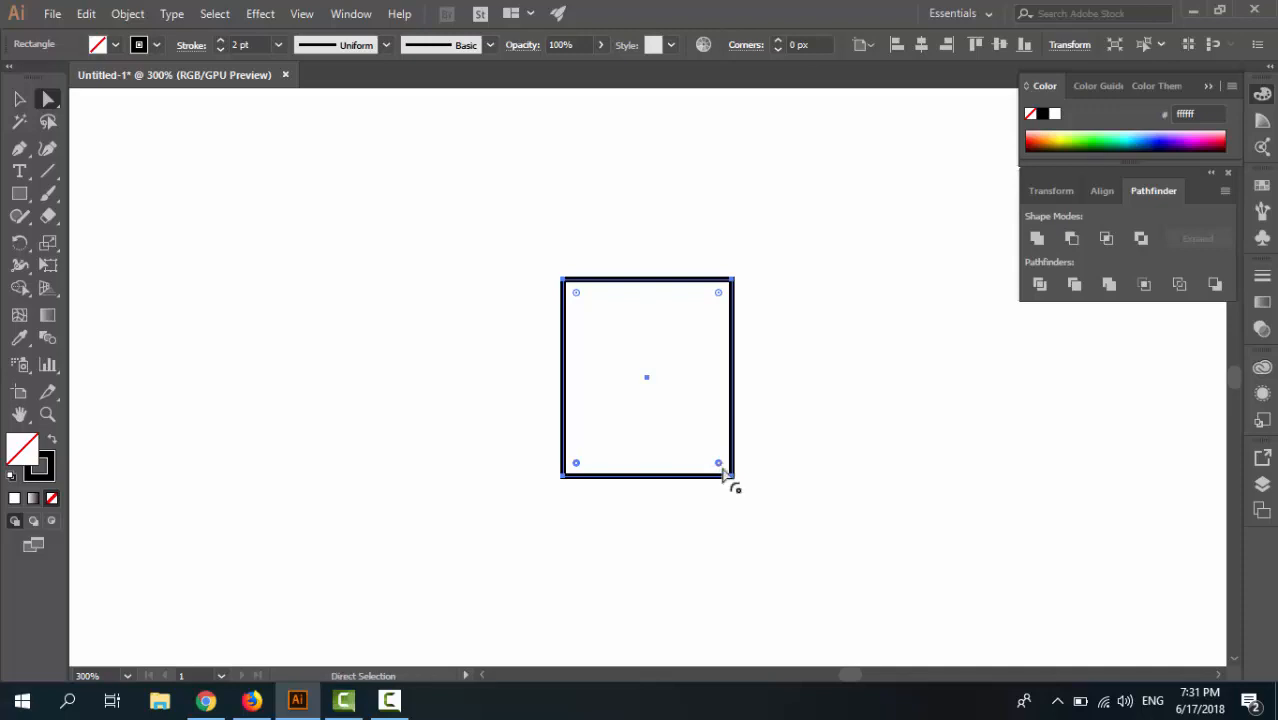
{"action": "left_click_drag", "start_coordinate": [719, 465], "coordinate": [733, 277]}
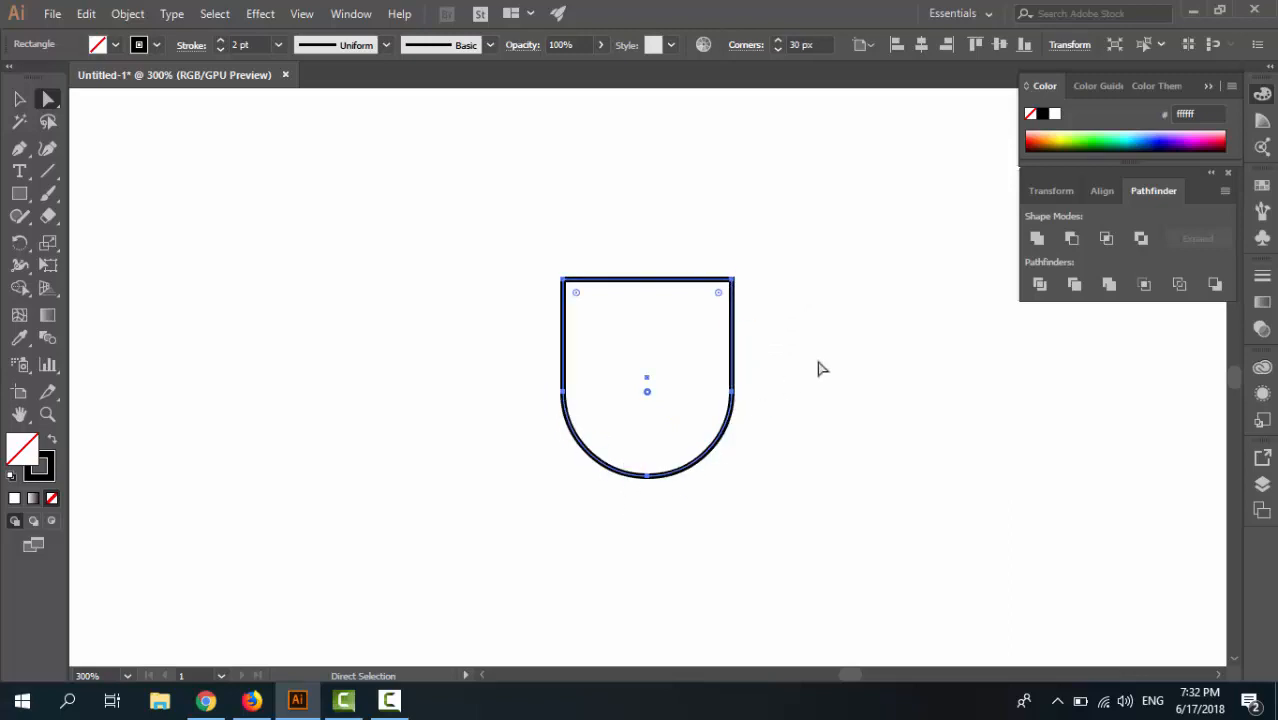
{"action": "left_click", "coordinate": [475, 252]}
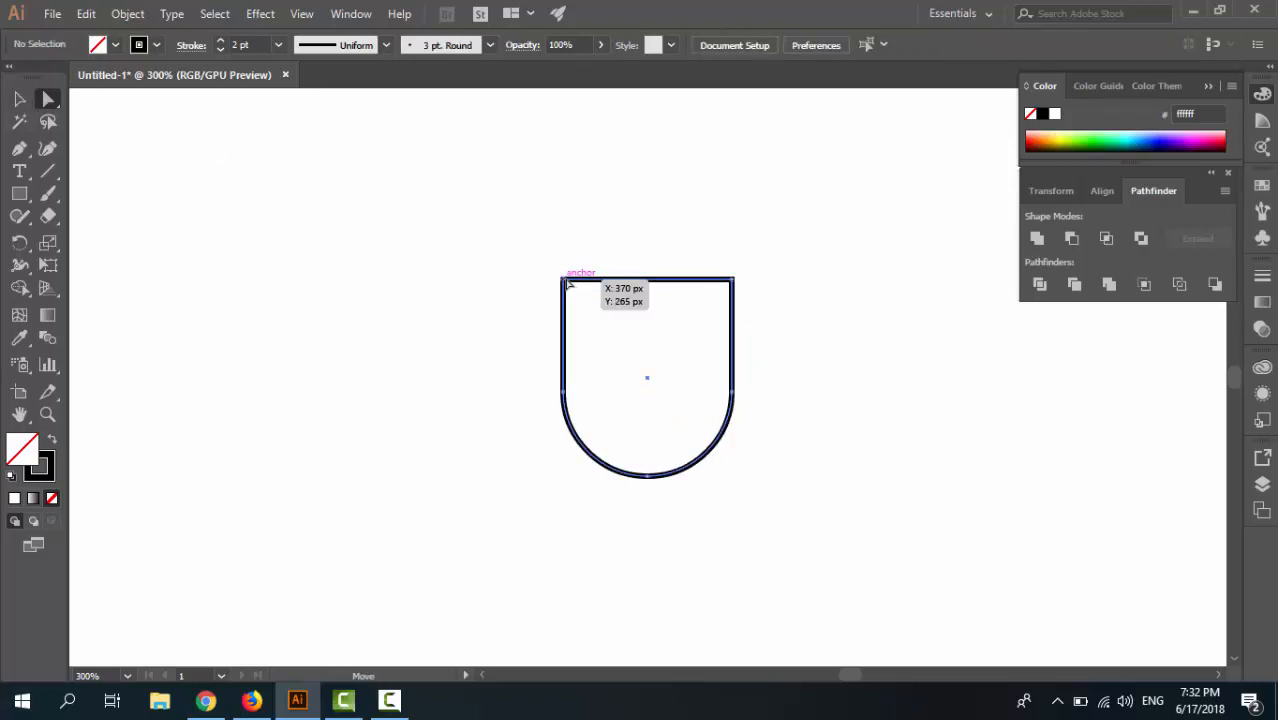
Move the shape's two top corner anchors inward by equal amounts so the sides taper toward the top.
{"action": "left_click", "coordinate": [564, 281]}
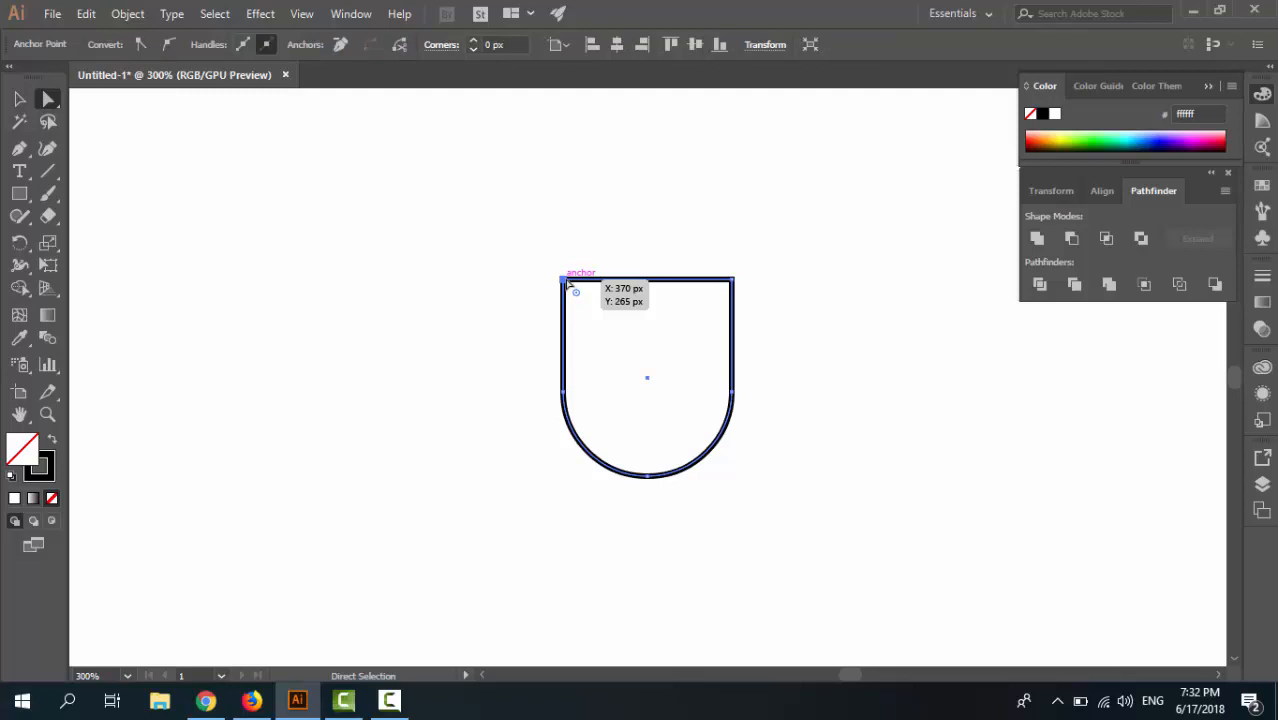
{"action": "left_click_drag", "start_coordinate": [566, 284], "coordinate": [588, 285]}
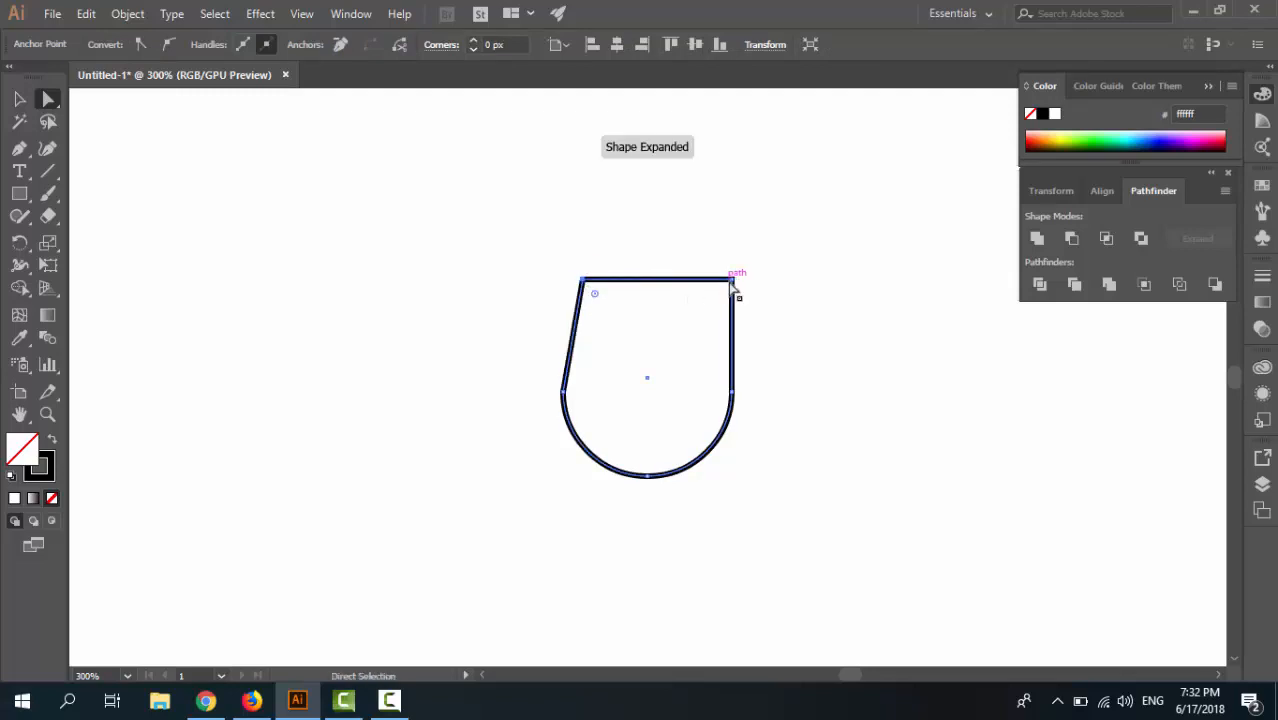
{"action": "left_click", "coordinate": [731, 284]}
{"action": "mouse_move", "coordinate": [731, 284]}
{"action": "left_mouse_down"}
{"action": "mouse_move", "coordinate": [700, 283]}
{"action": "mouse_move", "coordinate": [725, 288]}
{"action": "left_mouse_up"}
{"action": "left_click", "coordinate": [782, 343]}
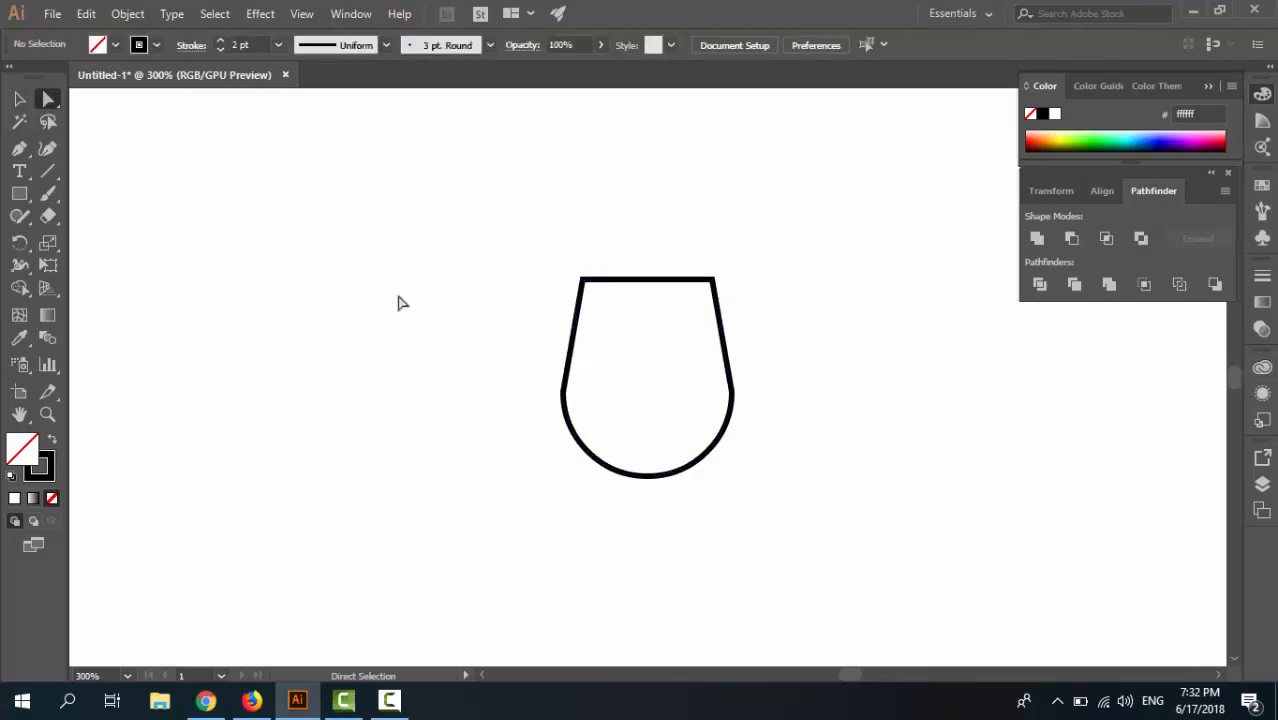
Create a 6 x 6 px circle on the empty area to the left of the tapered shape.
{"action": "left_click", "coordinate": [26, 197]}
{"action": "left_click_drag", "start_coordinate": [28, 199], "coordinate": [76, 236]}
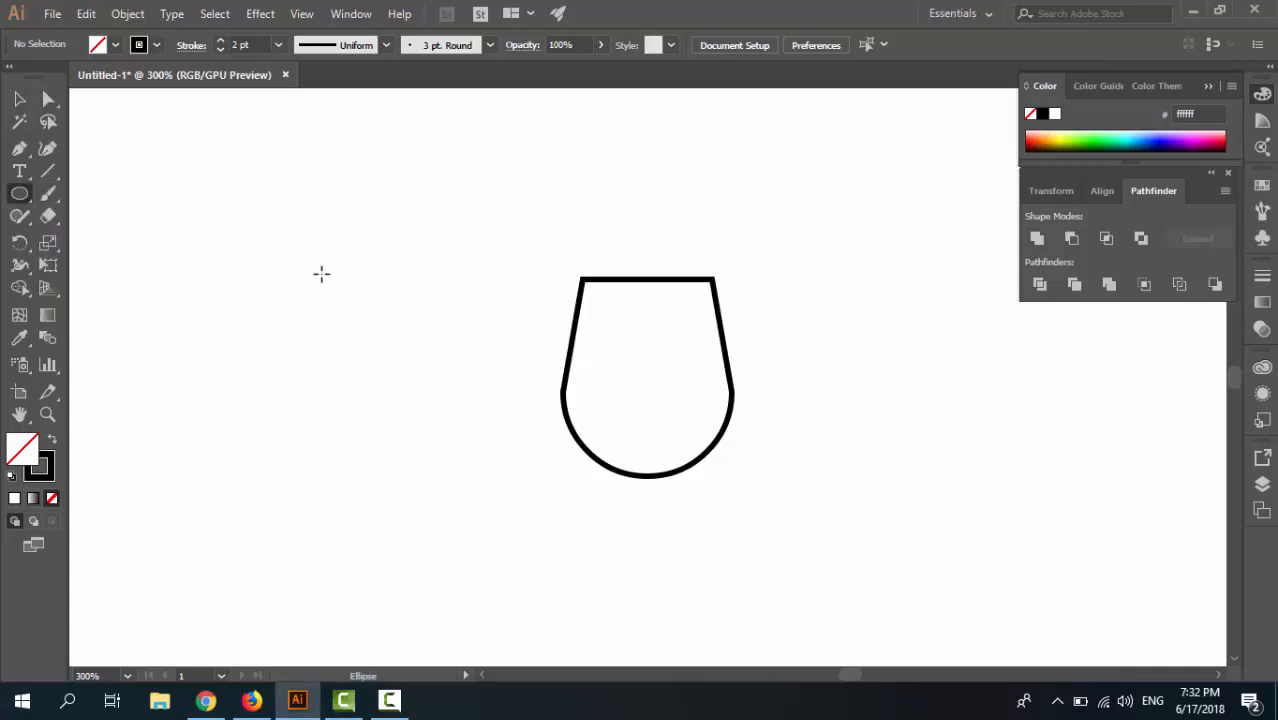
{"action": "left_click", "coordinate": [321, 273]}
{"action": "type", "text": "6"}
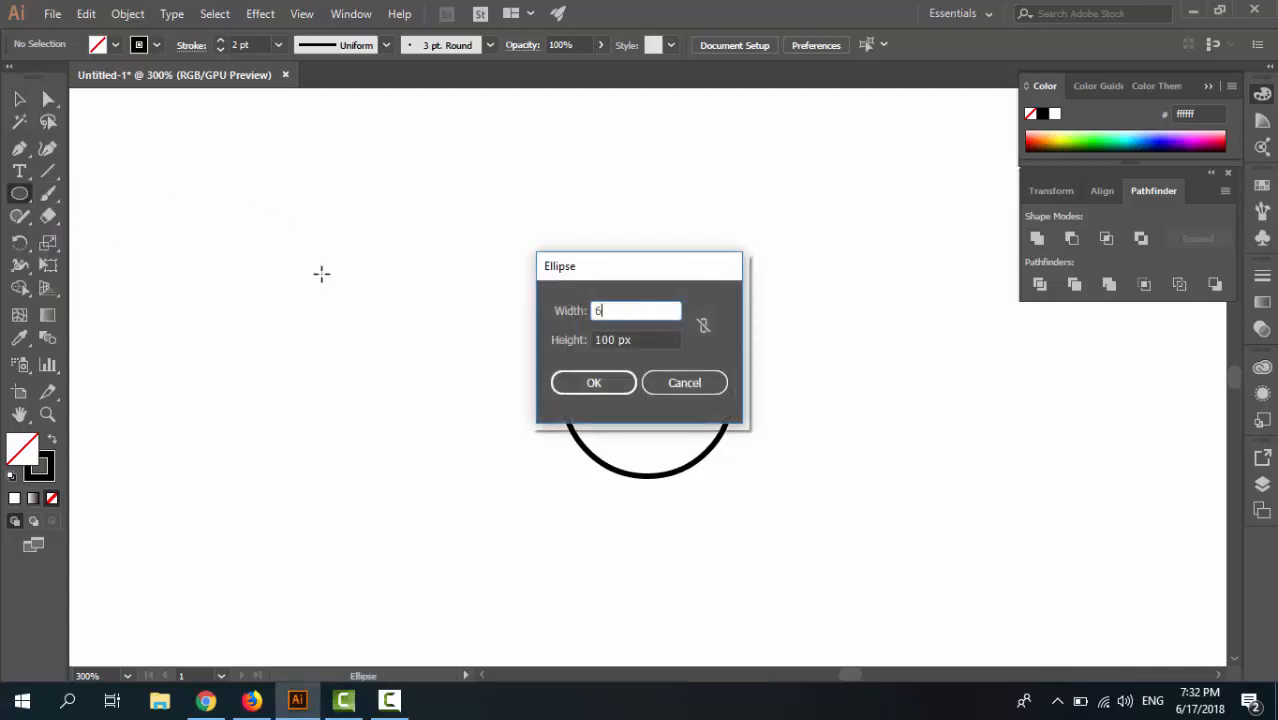
{"action": "key", "text": "Tab"}
{"action": "type", "text": "6"}
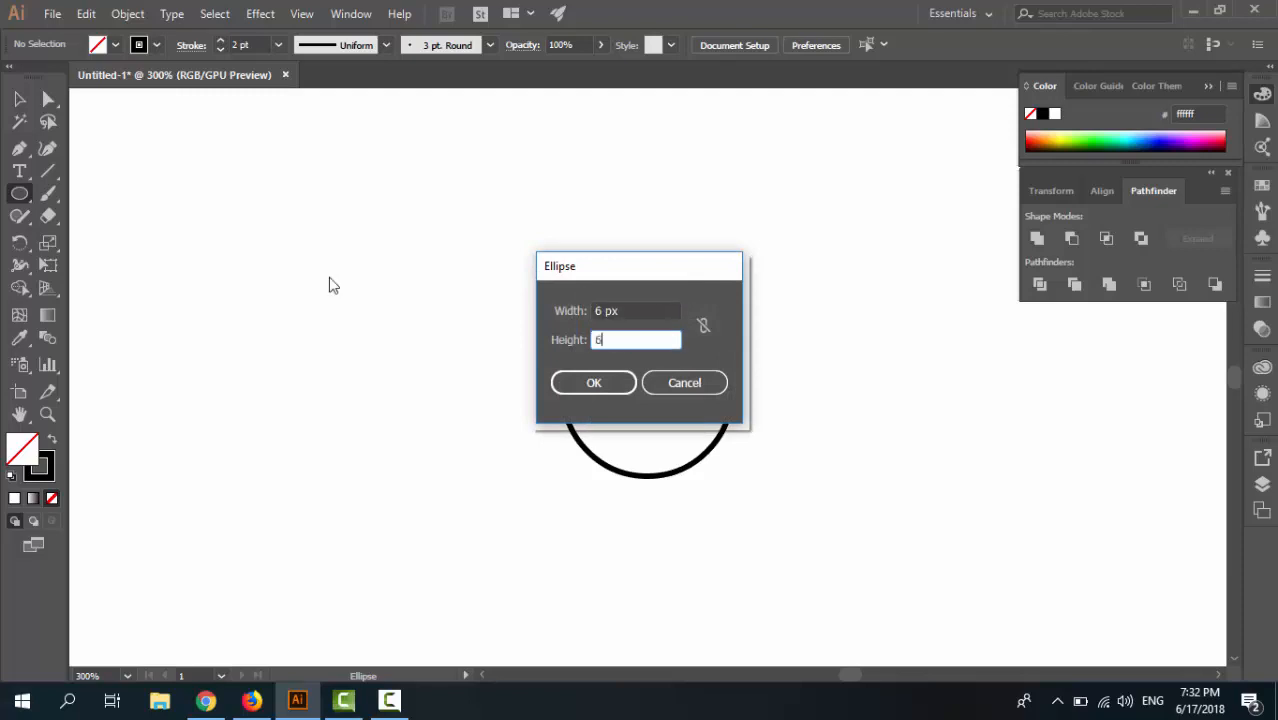
{"action": "left_click", "coordinate": [574, 381]}
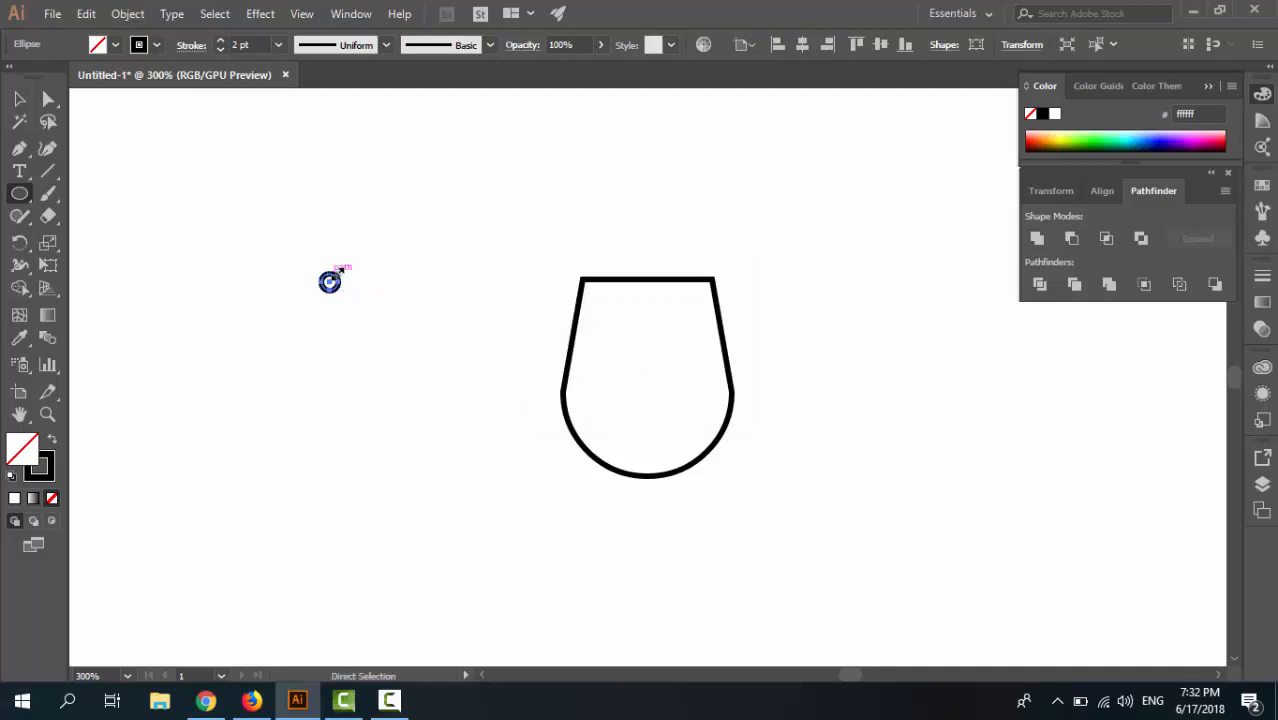
Delete the small circle's bottom anchor point, leaving only its upper half as an open arc.
{"action": "key", "text": "ctrl+equal"}
{"action": "key", "text": "ctrl+equal"}
{"action": "left_click", "coordinate": [47, 99]}
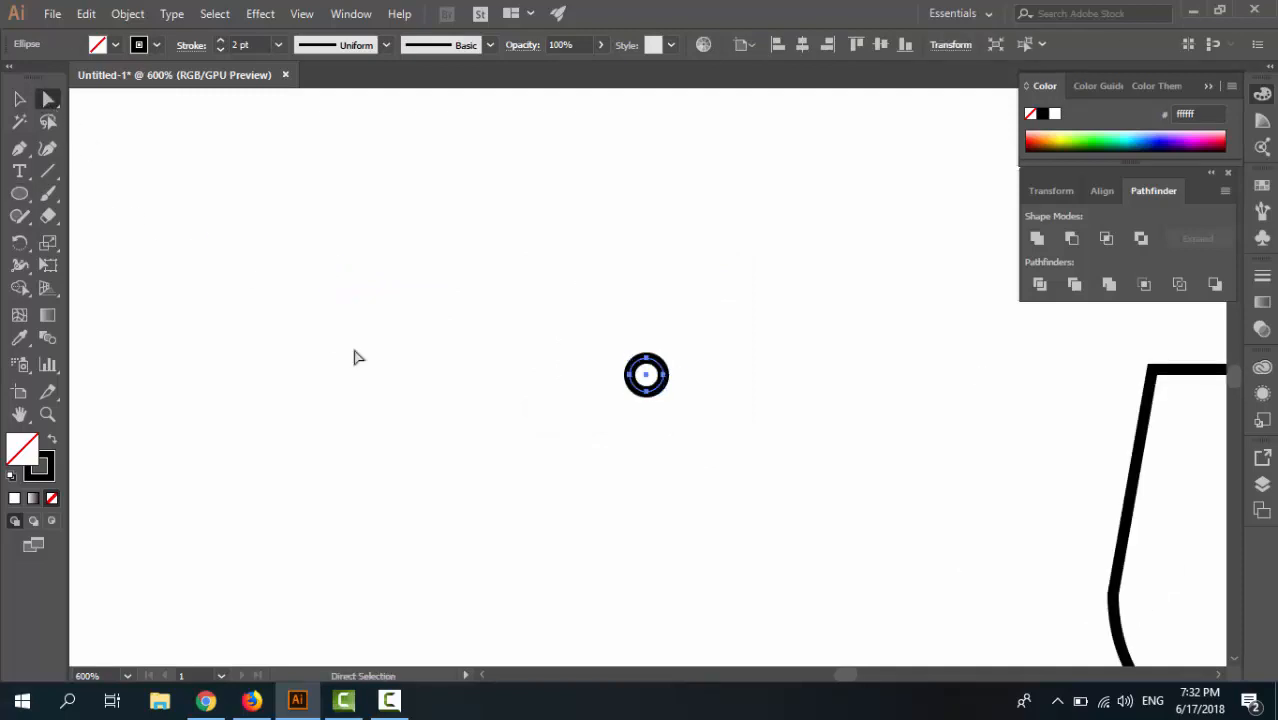
{"action": "left_click", "coordinate": [650, 407]}
{"action": "left_click", "coordinate": [644, 396]}
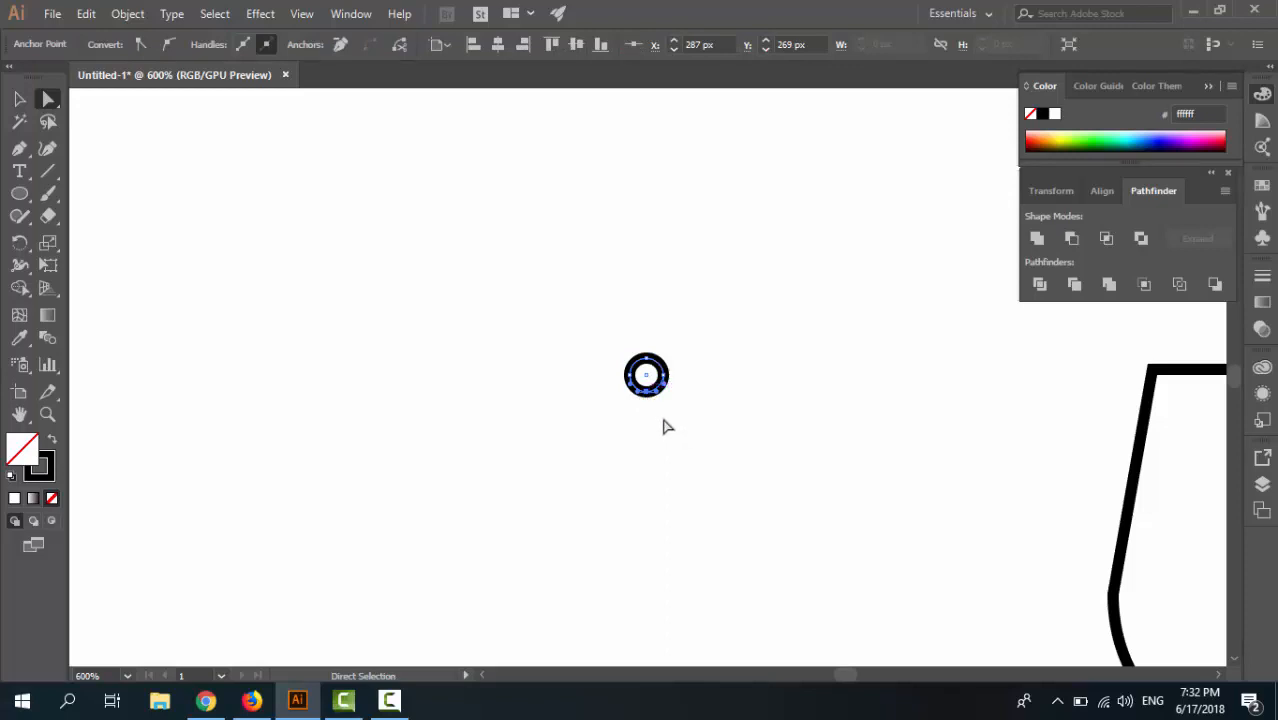
{"action": "key", "text": "Delete"}
Give the small arc's 2 pt stroke round caps.
{"action": "left_click", "coordinate": [19, 98]}
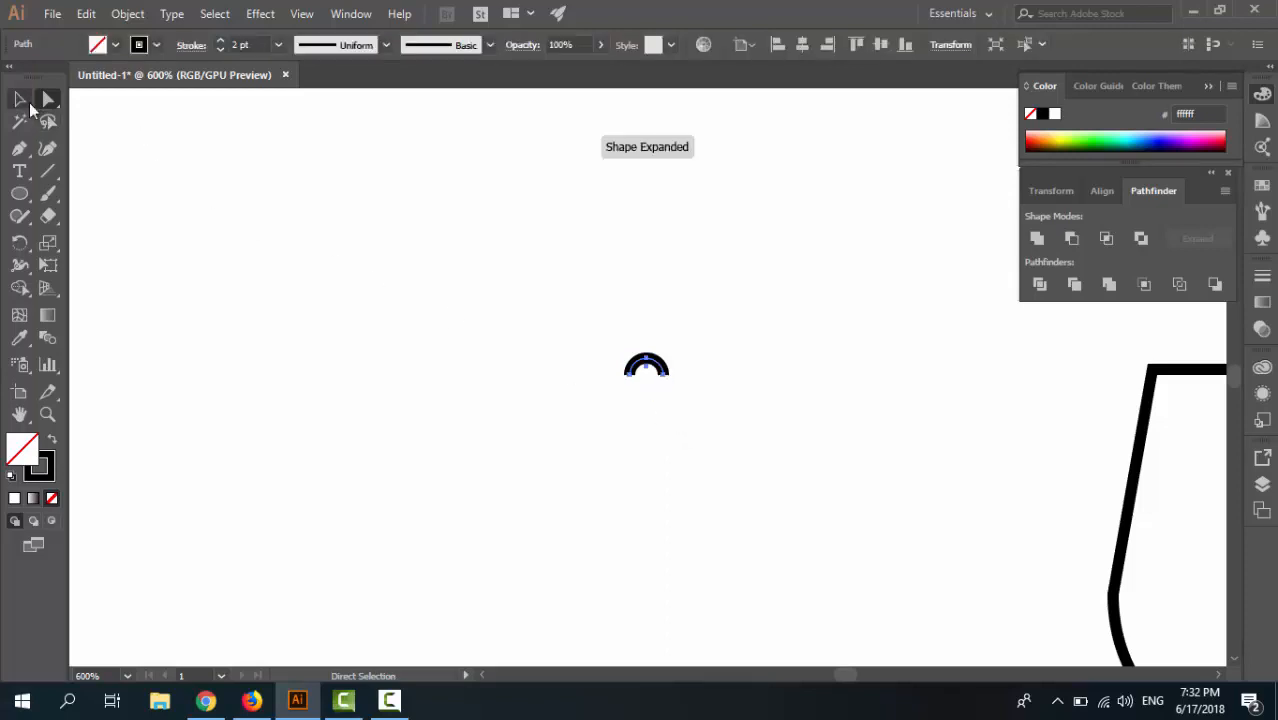
{"action": "left_click", "coordinate": [328, 212]}
{"action": "left_click", "coordinate": [655, 366]}
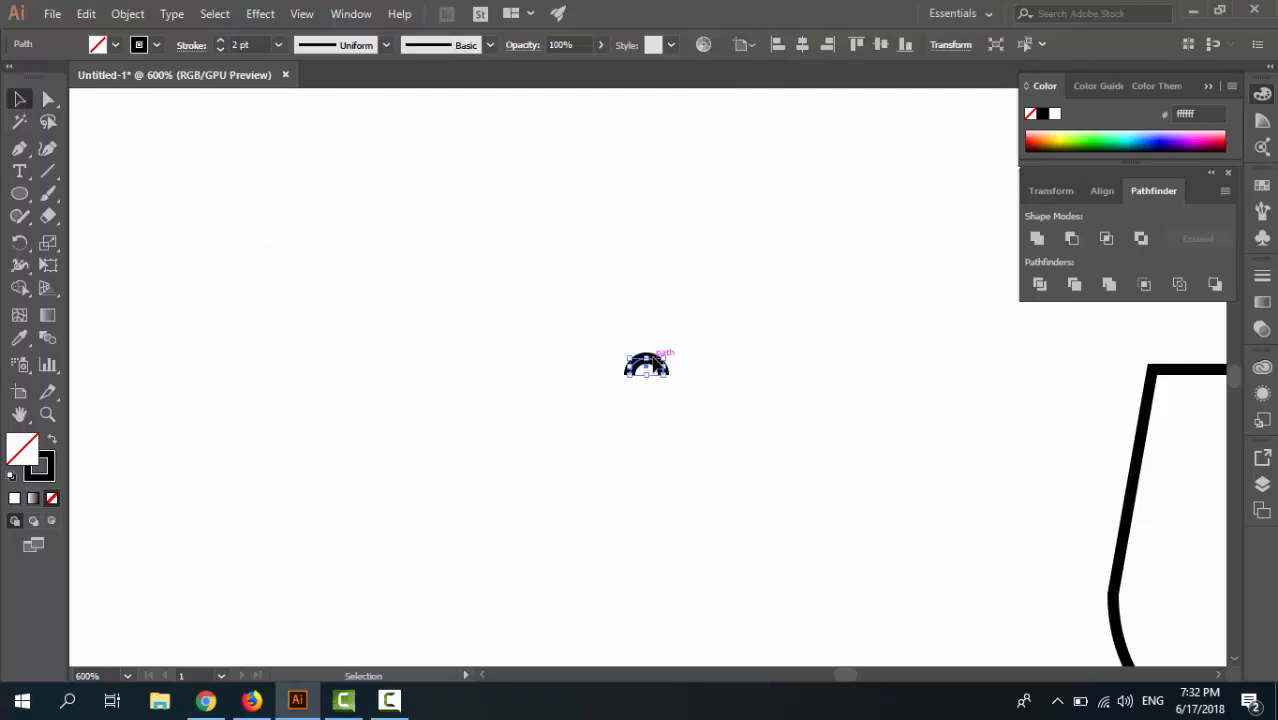
{"action": "key", "text": "ctrl+plus"}
{"action": "key", "text": "ctrl+plus"}
{"action": "key", "text": "ctrl+plus"}
{"action": "key", "text": "ctrl+plus"}
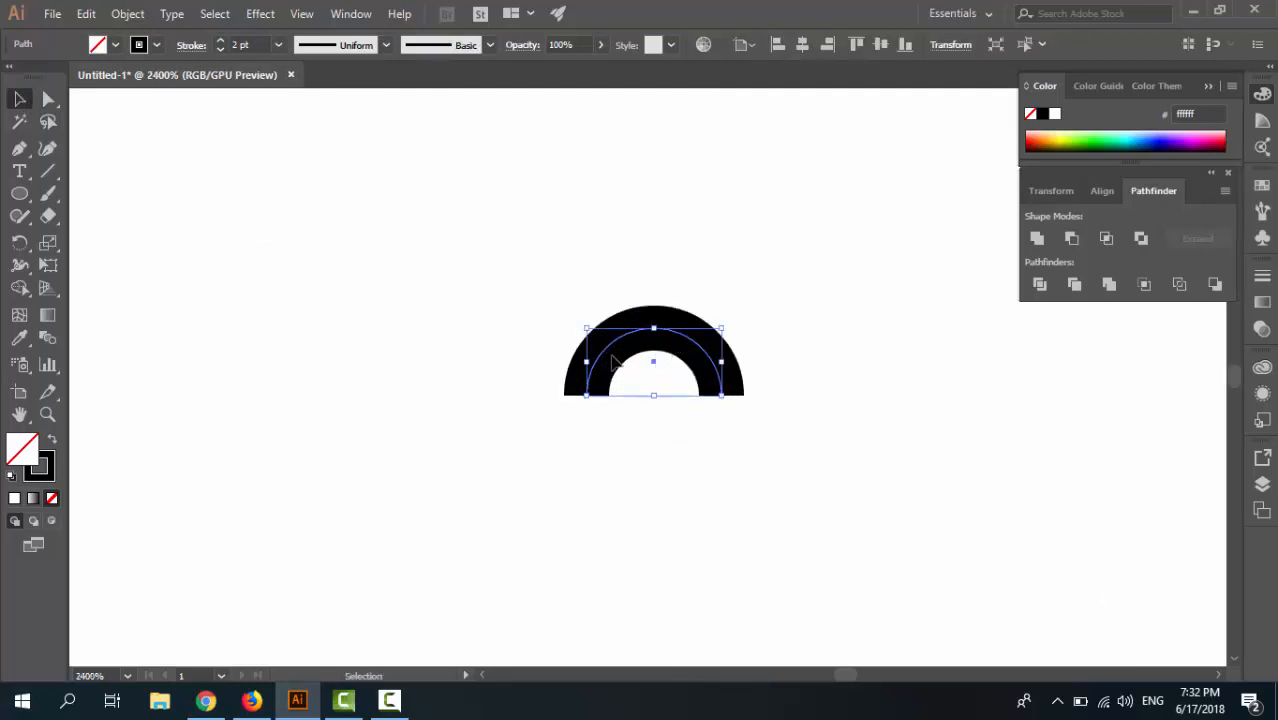
{"action": "left_click", "coordinate": [628, 306]}
{"action": "left_click", "coordinate": [658, 333]}
{"action": "left_click", "coordinate": [193, 46]}
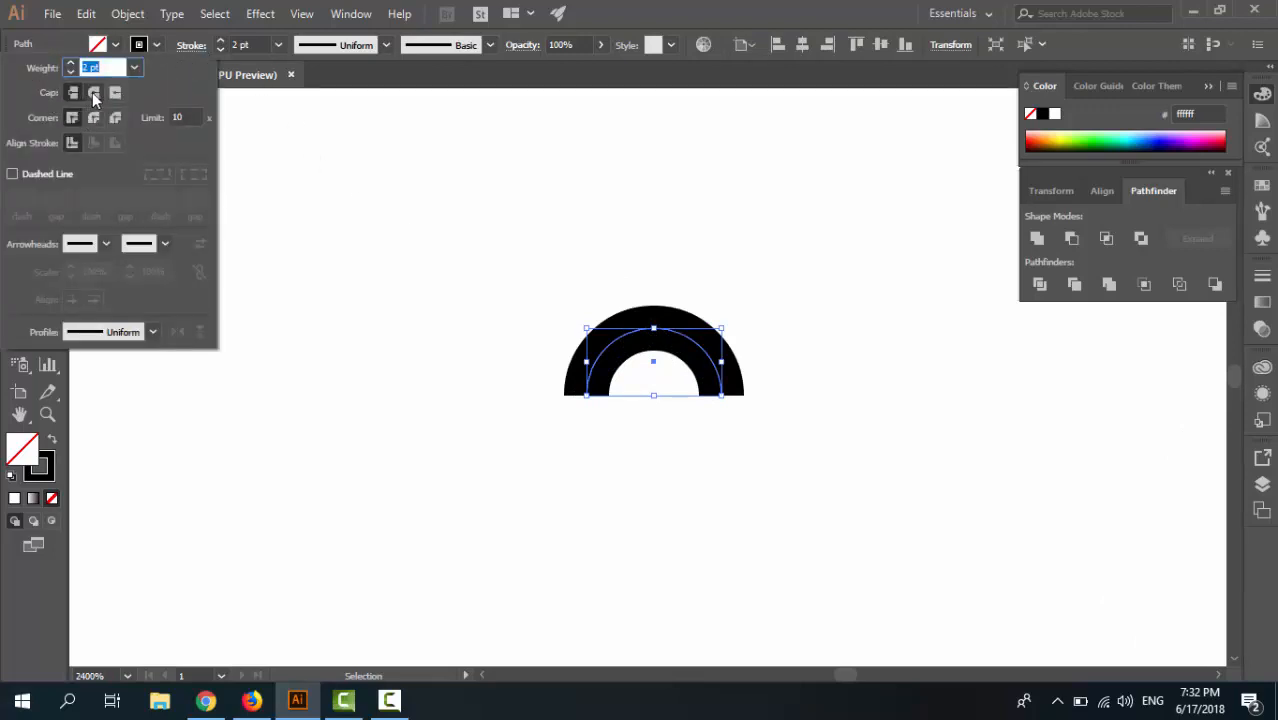
{"action": "left_click", "coordinate": [93, 92]}
{"action": "left_click", "coordinate": [763, 484]}
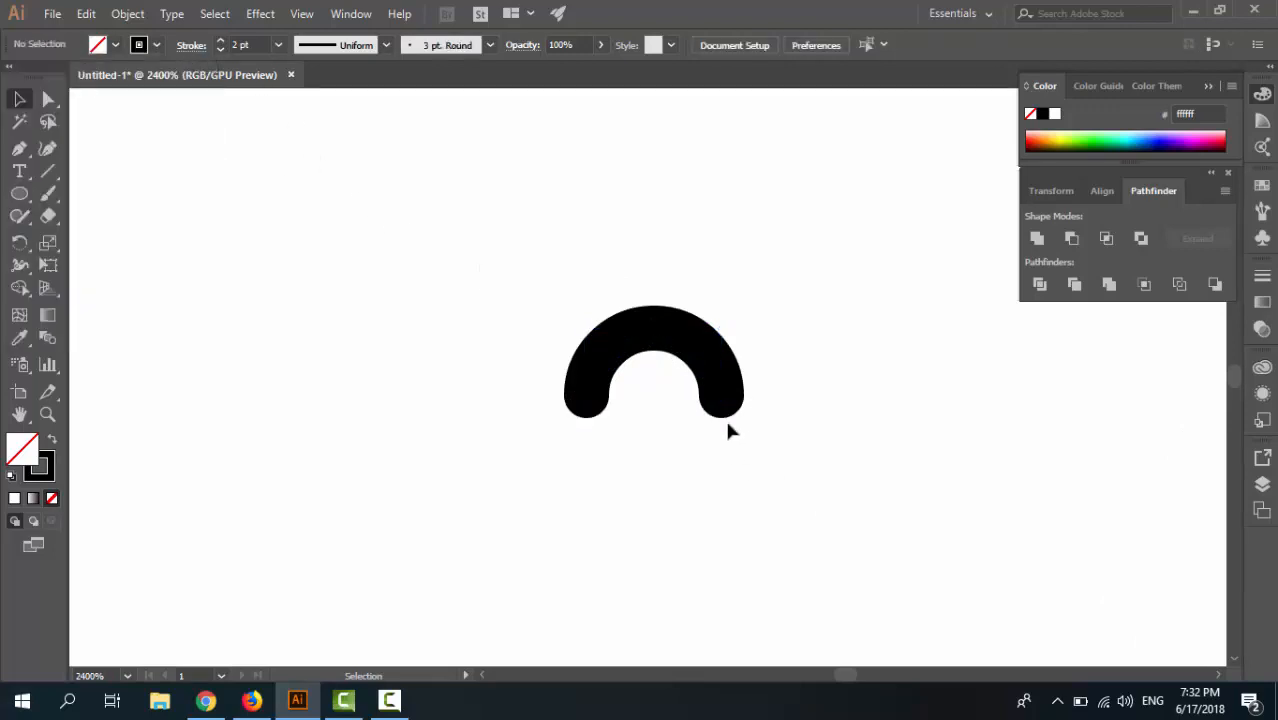
Move the small round-capped arc into the upper-left area of the tapered body as the left eye.
{"action": "key", "text": "ctrl+minus"}
{"action": "key", "text": "ctrl+minus"}
{"action": "key", "text": "ctrl+minus"}
{"action": "left_click_drag", "start_coordinate": [941, 482], "coordinate": [459, 457]}
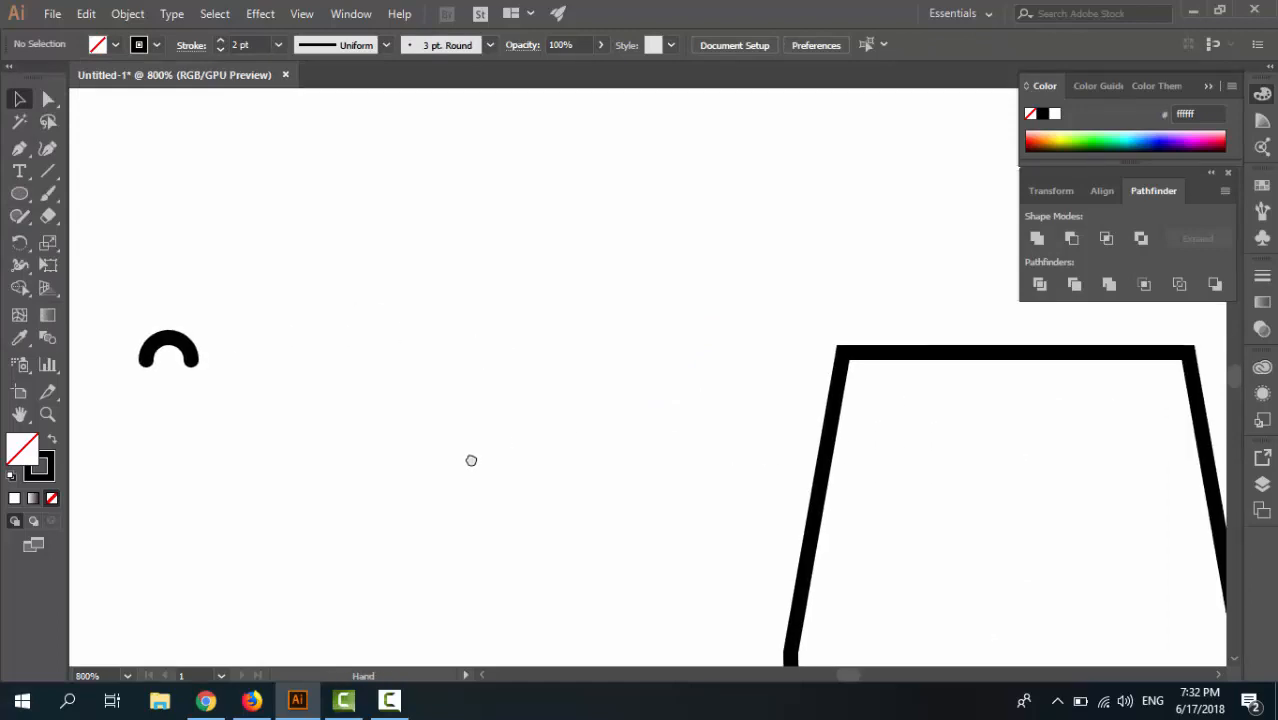
{"action": "double_click", "coordinate": [186, 347]}
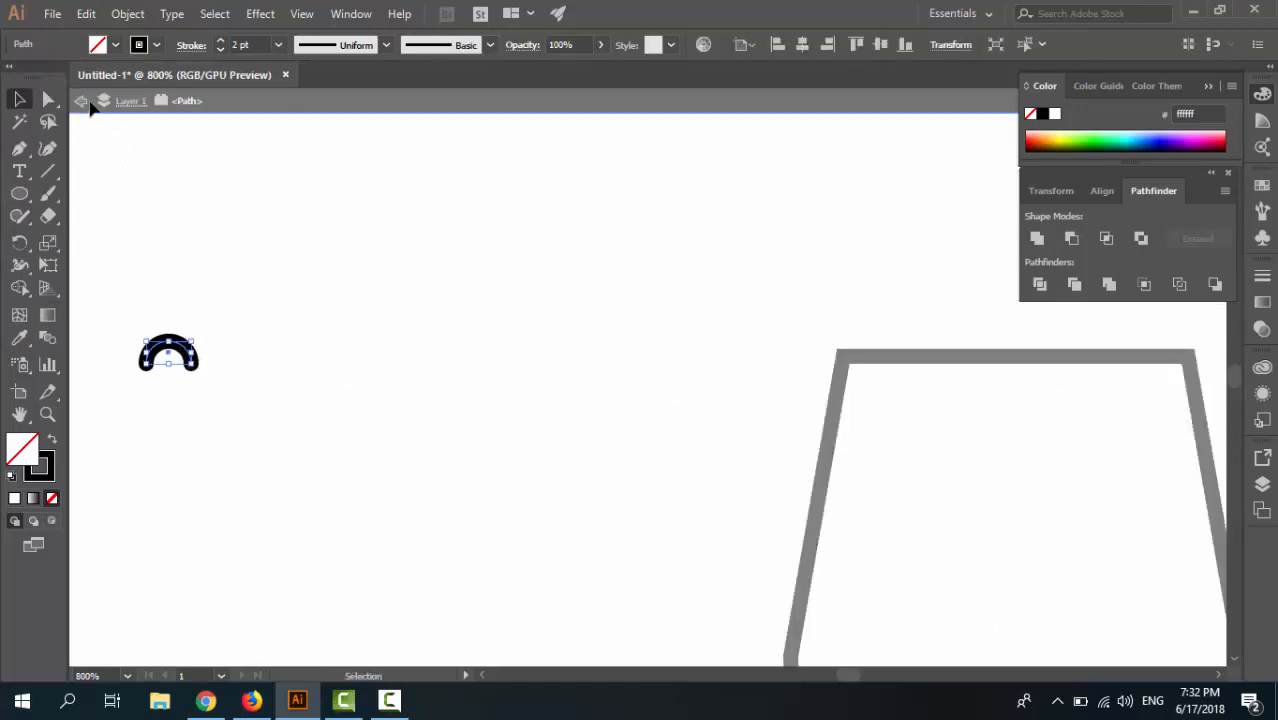
{"action": "left_click", "coordinate": [84, 103]}
{"action": "left_click", "coordinate": [170, 352]}
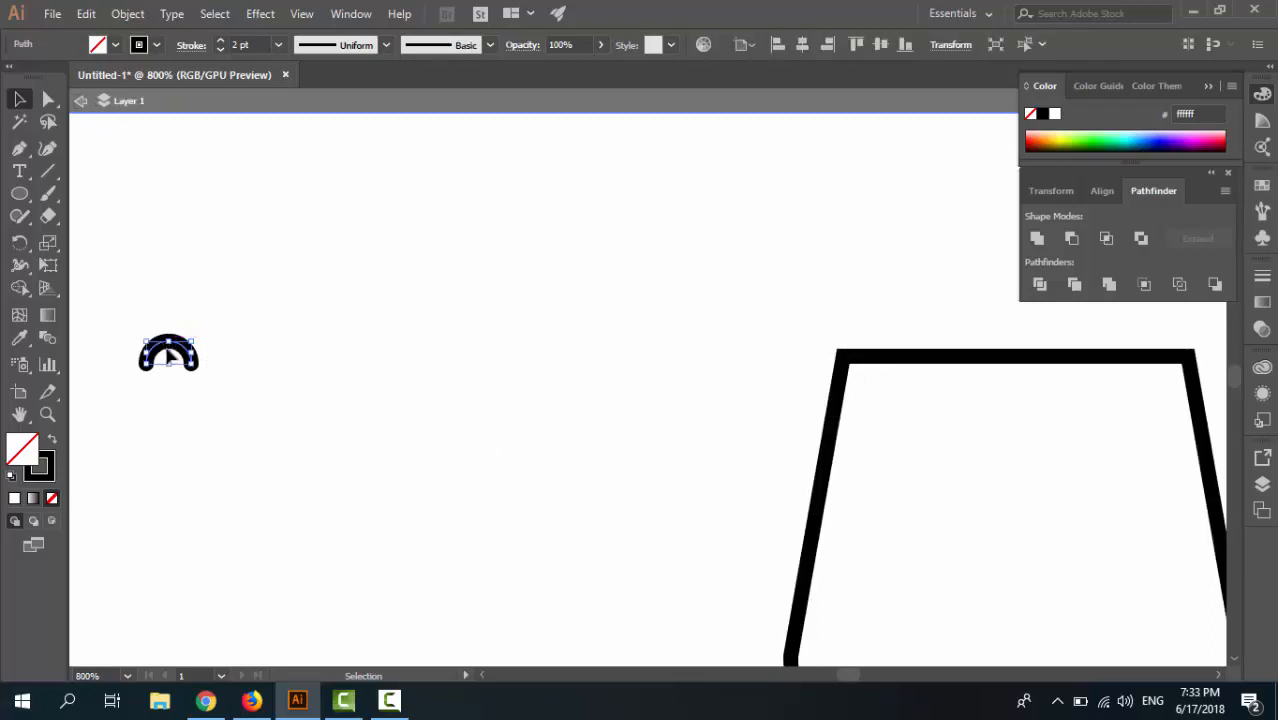
{"action": "left_click_drag", "start_coordinate": [170, 352], "coordinate": [966, 518]}
{"action": "left_click_drag", "start_coordinate": [503, 399], "coordinate": [251, 286]}
{"action": "key", "text": "ctrl+minus"}
{"action": "key", "text": "v"}
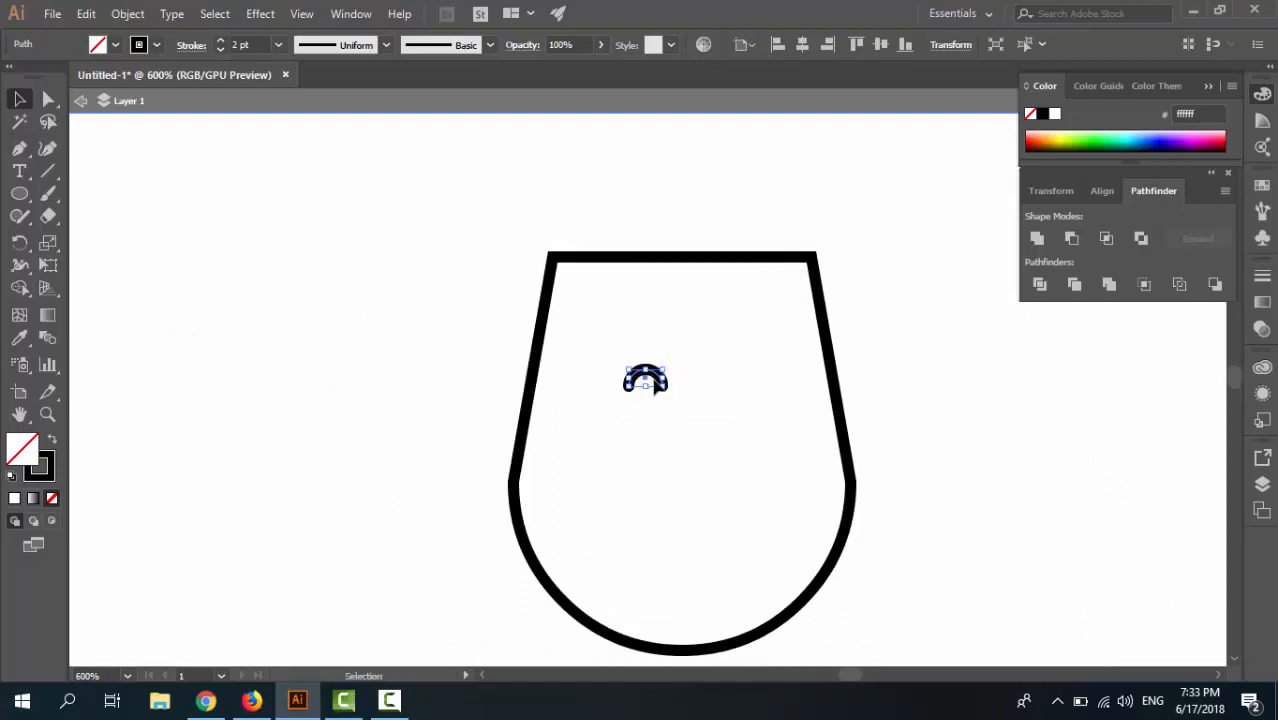
{"action": "left_click_drag", "start_coordinate": [658, 388], "coordinate": [624, 350]}
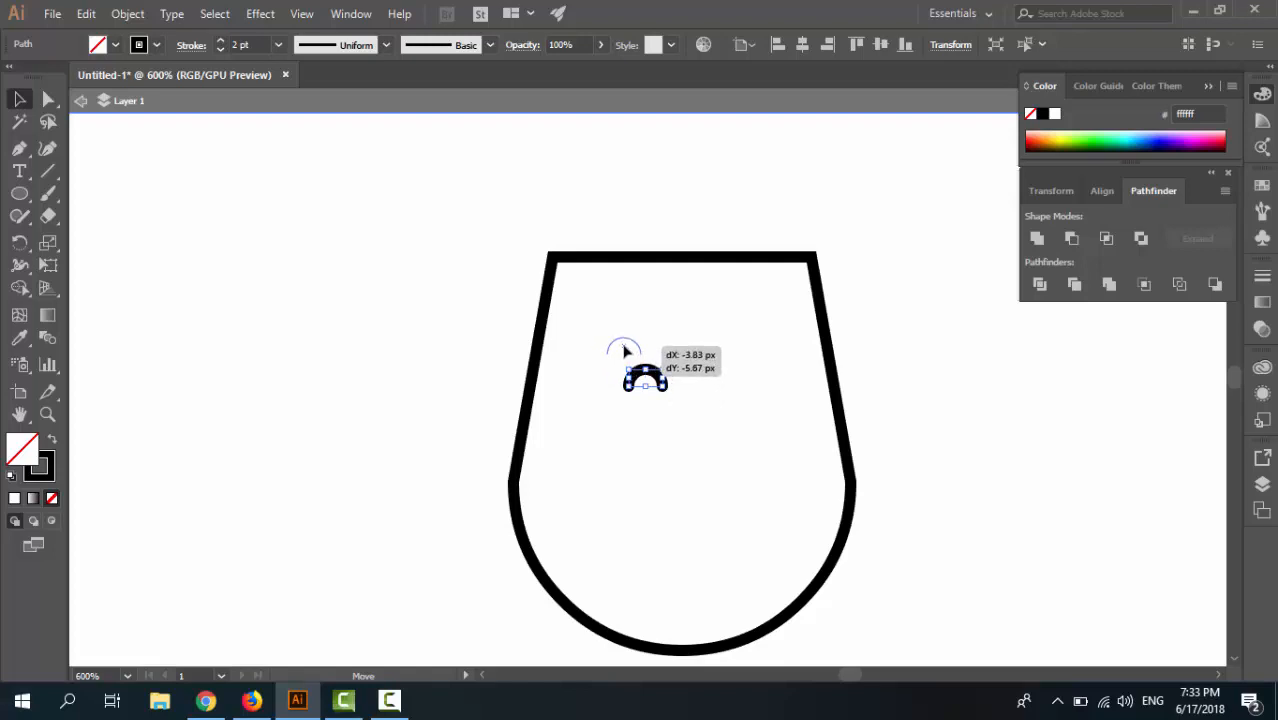
{"action": "left_click_drag", "start_coordinate": [624, 350], "coordinate": [624, 350]}
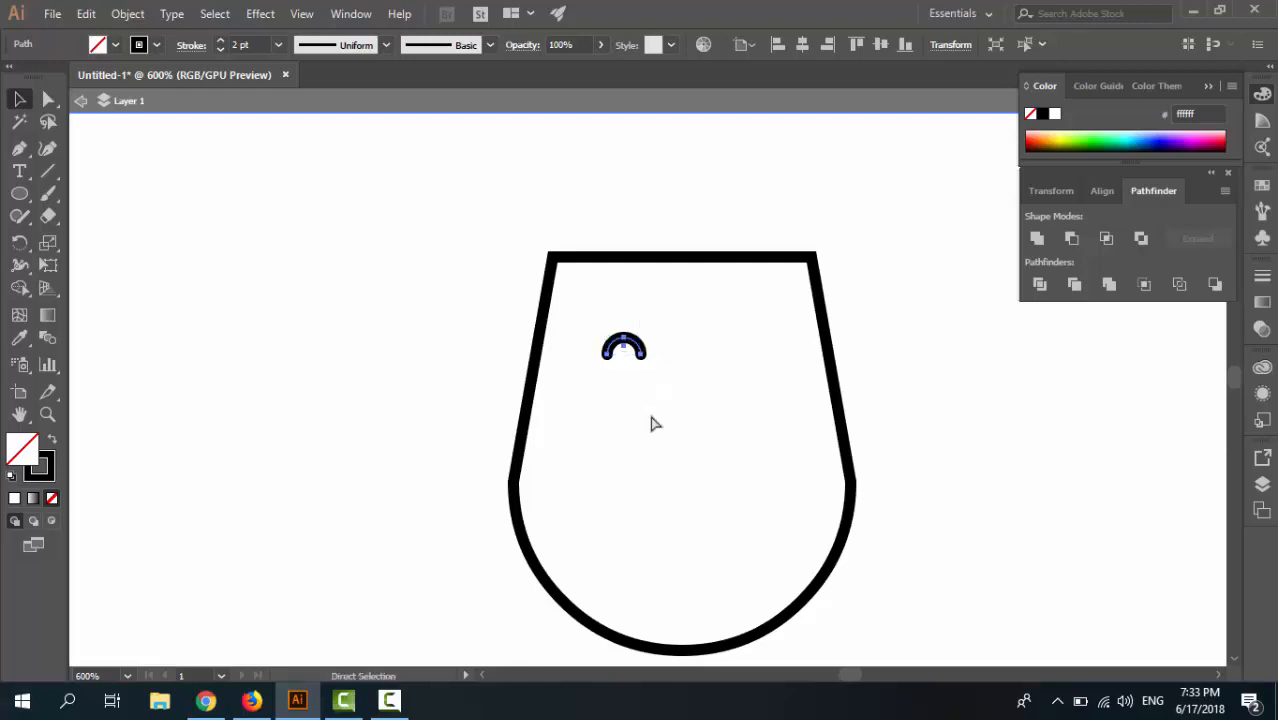
Duplicate the eye arc horizontally to the right and nudge the copy so both eyes sit symmetrically within the body.
{"action": "key", "text": "v"}
{"action": "key", "text": "alt+shift+Right"}
{"action": "key", "text": "shift+Right"}
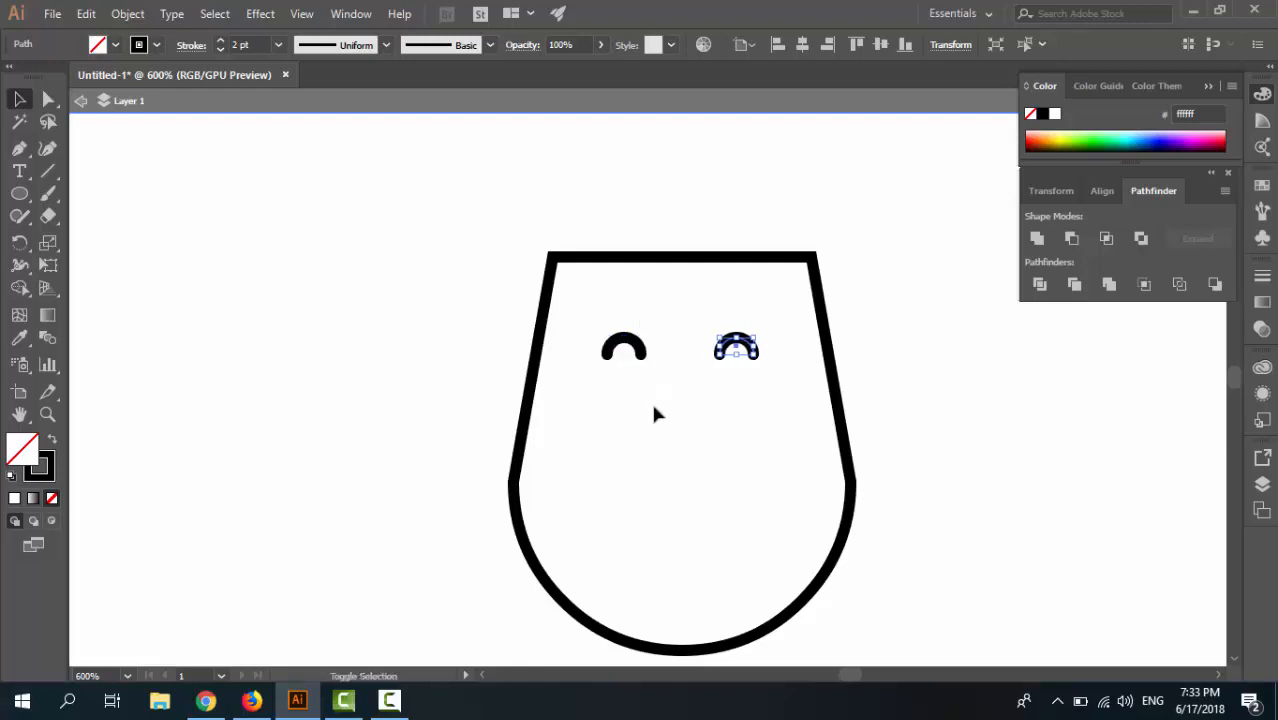
{"action": "key", "text": "shift+Left"}
{"action": "key", "text": "Right"}
{"action": "key", "text": "Right"}
{"action": "key", "text": "Right"}
{"action": "key", "text": "Right"}
{"action": "key", "text": "Right"}
{"action": "key", "text": "Right"}
{"action": "key", "text": "Right"}
{"action": "key", "text": "Right"}
{"action": "key", "text": "Right"}
{"action": "key", "text": "Left"}
{"action": "key", "text": "Left"}
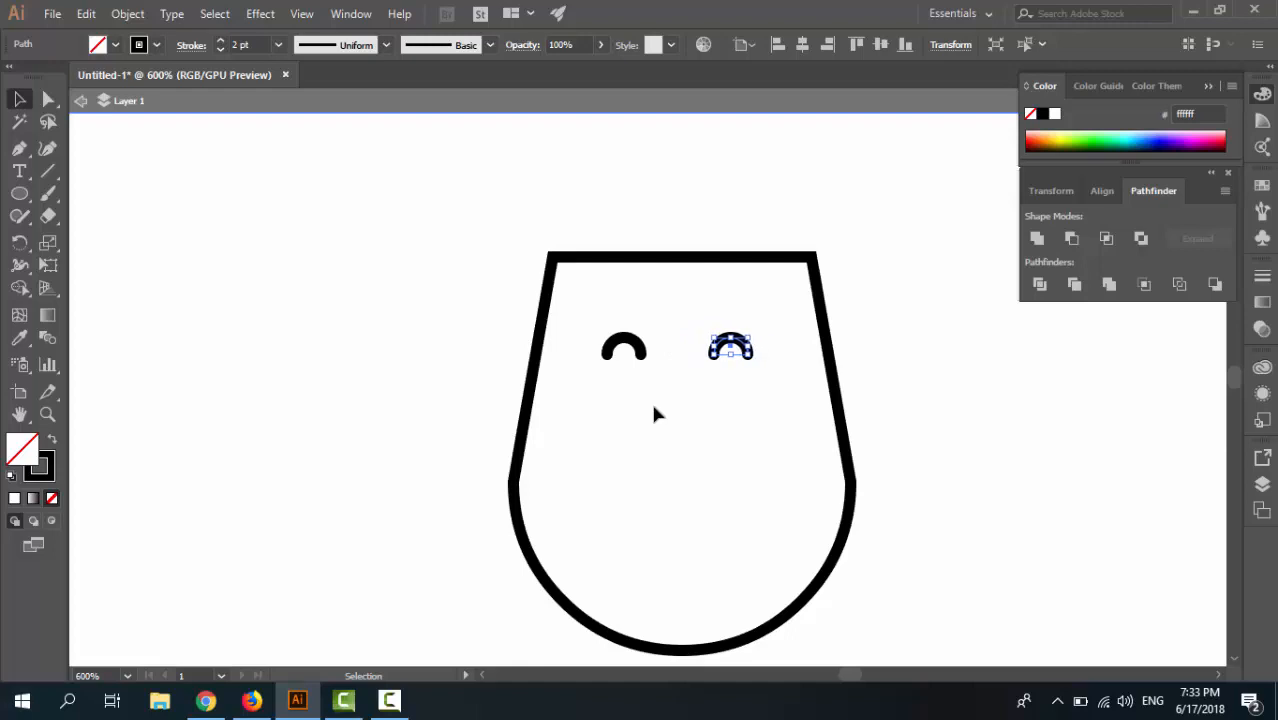
{"action": "key", "text": "Right"}
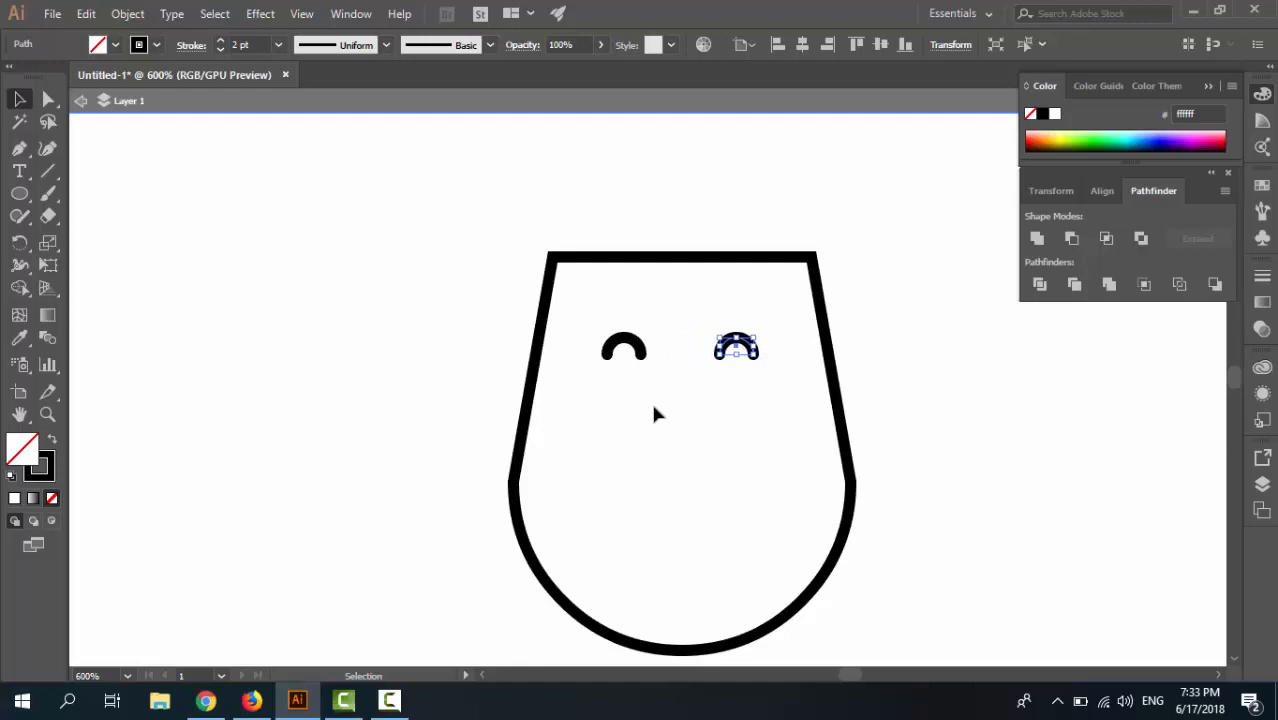
Group the two eye arcs.
{"action": "left_click", "coordinate": [655, 413]}
{"action": "left_click", "coordinate": [728, 356]}
{"action": "left_click", "coordinate": [628, 350], "text": "shift"}
{"action": "key", "text": "ctrl+g"}
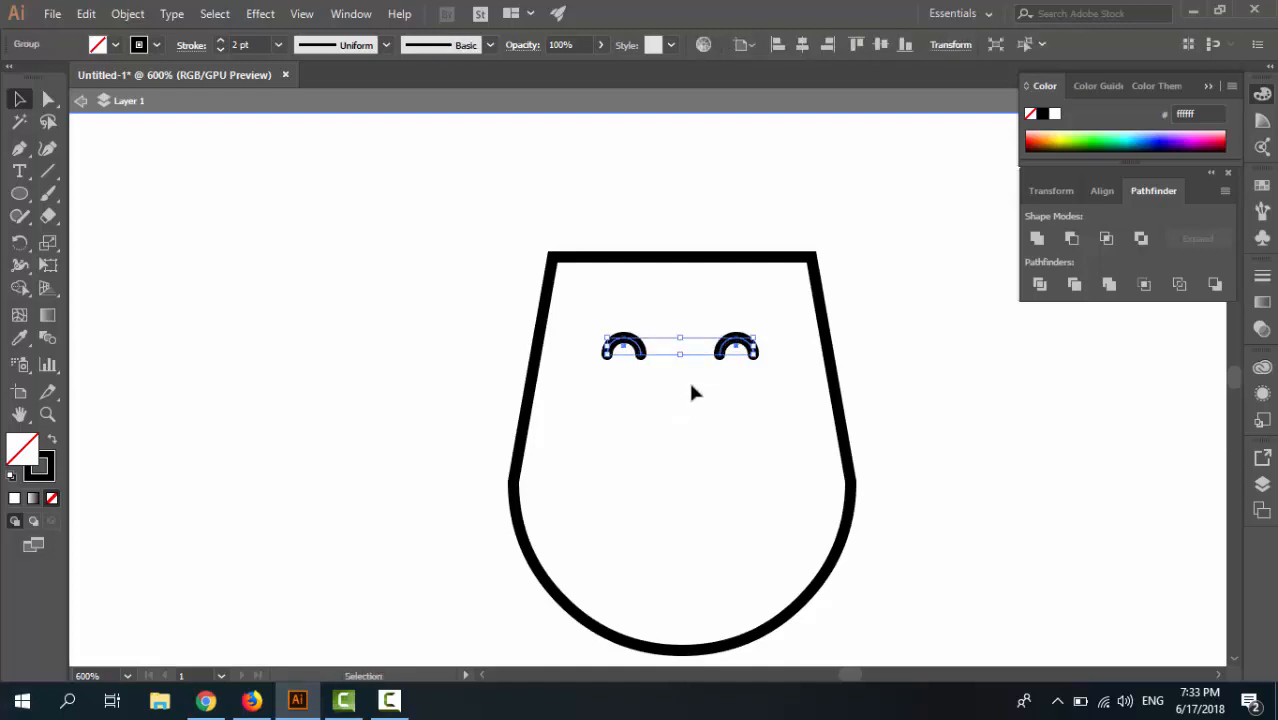
Center the eye group horizontally on the tapered body, using the body outline as the key object.
{"action": "left_click", "coordinate": [825, 324], "text": "shift"}
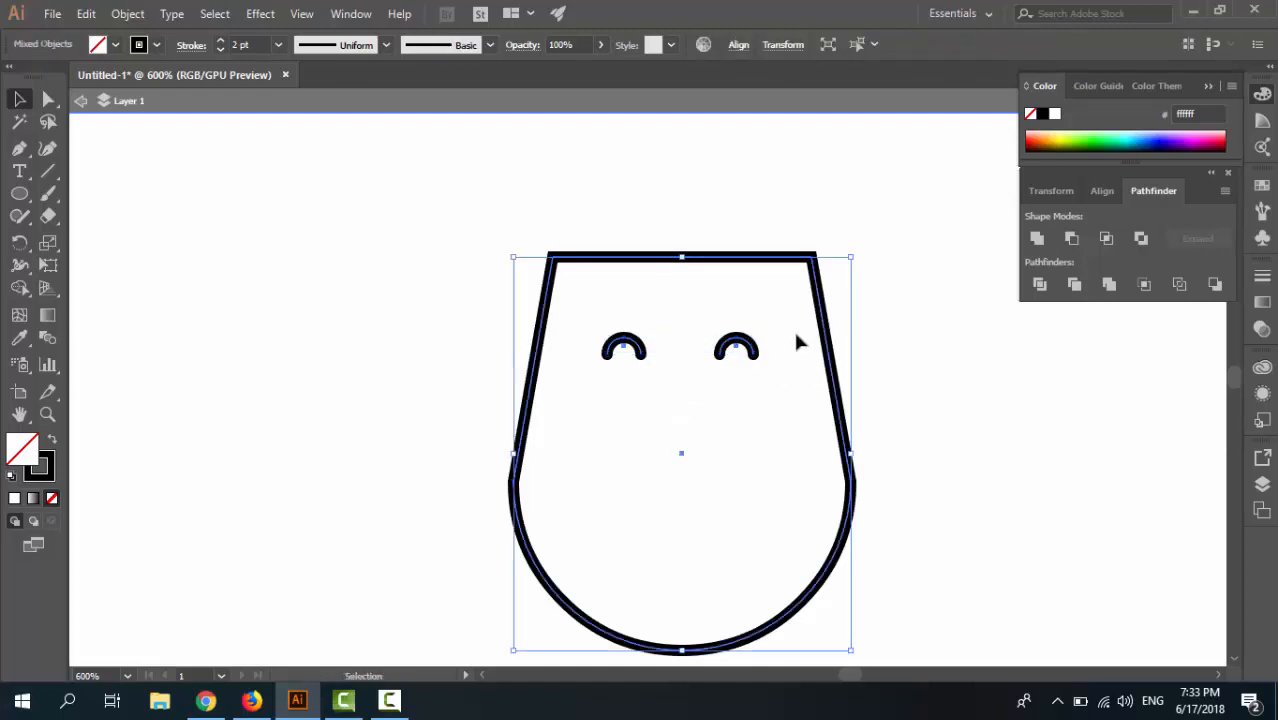
{"action": "left_click", "coordinate": [1102, 191]}
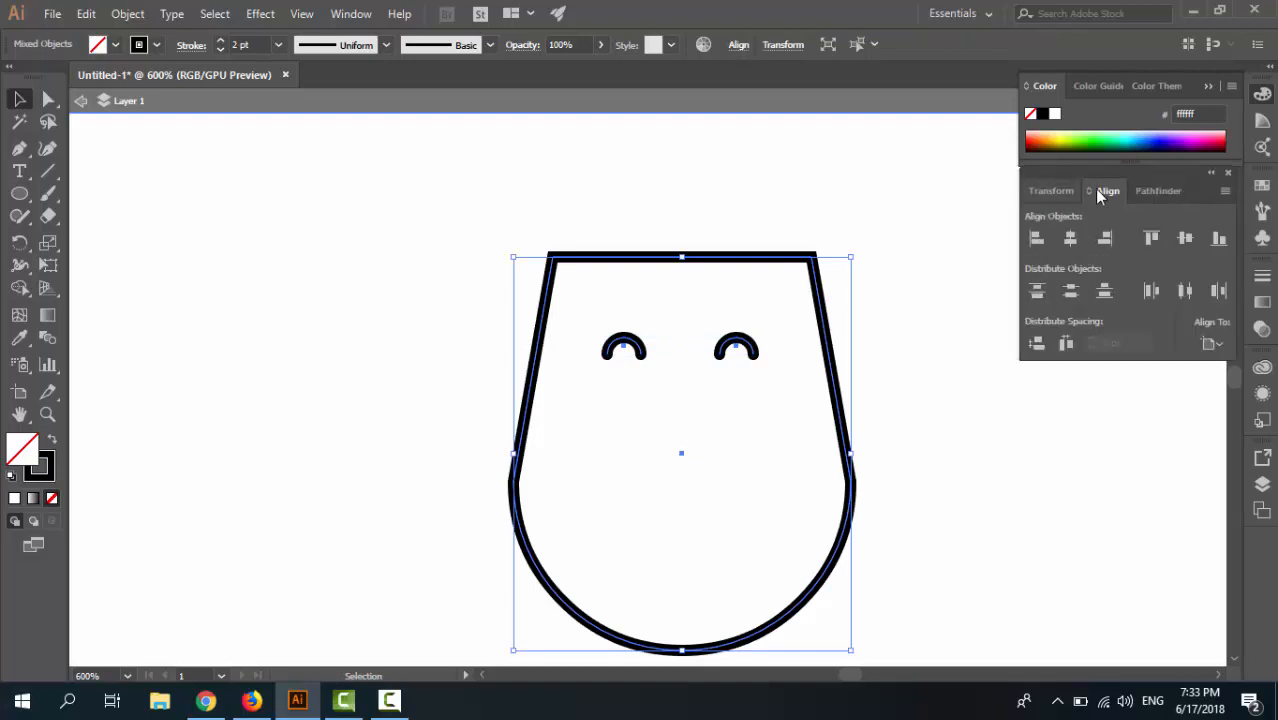
{"action": "left_click", "coordinate": [1207, 344]}
{"action": "left_click", "coordinate": [1150, 384]}
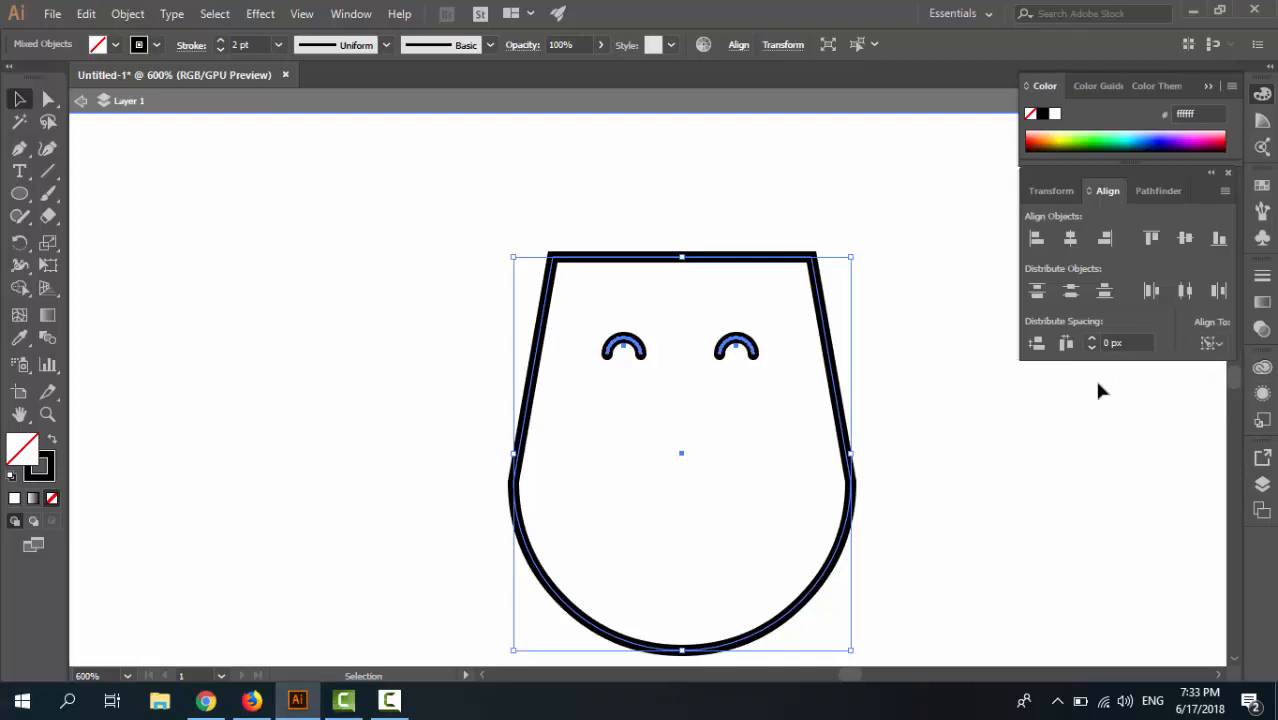
{"action": "left_click", "coordinate": [820, 293]}
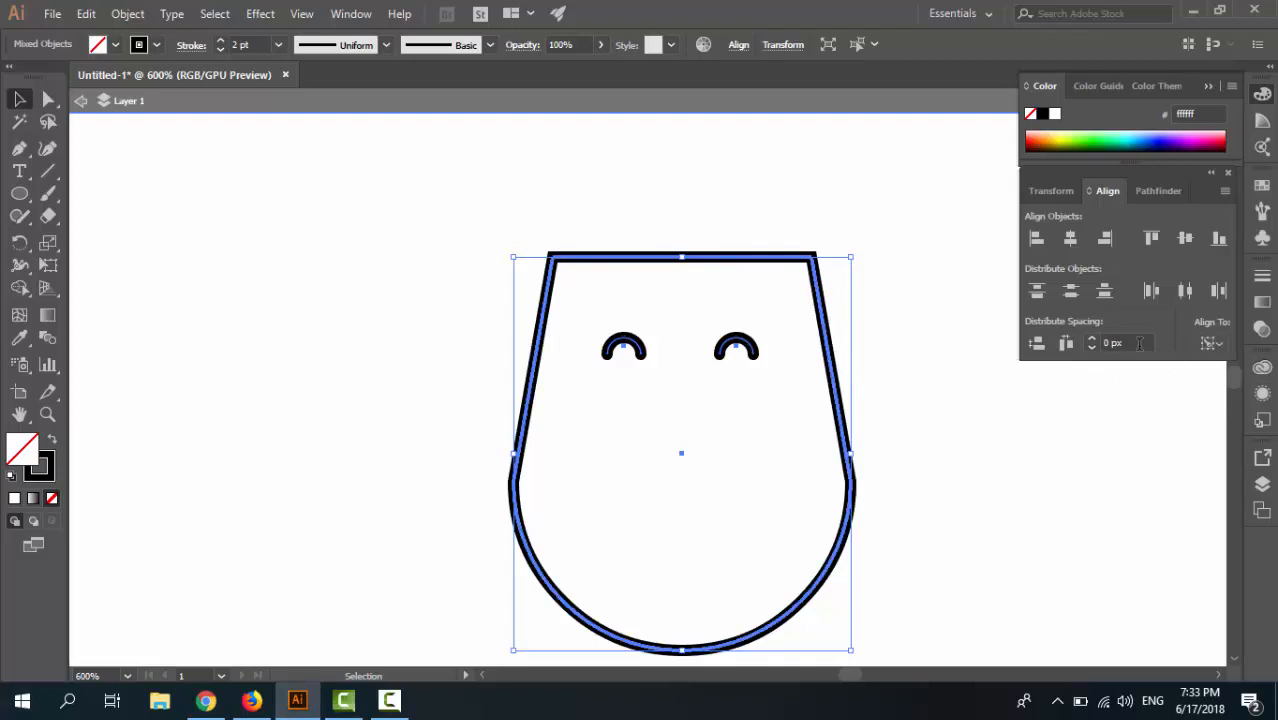
{"action": "left_click", "coordinate": [1068, 242]}
Ungroup the two eye arcs.
{"action": "left_click", "coordinate": [755, 330]}
{"action": "left_click", "coordinate": [740, 345]}
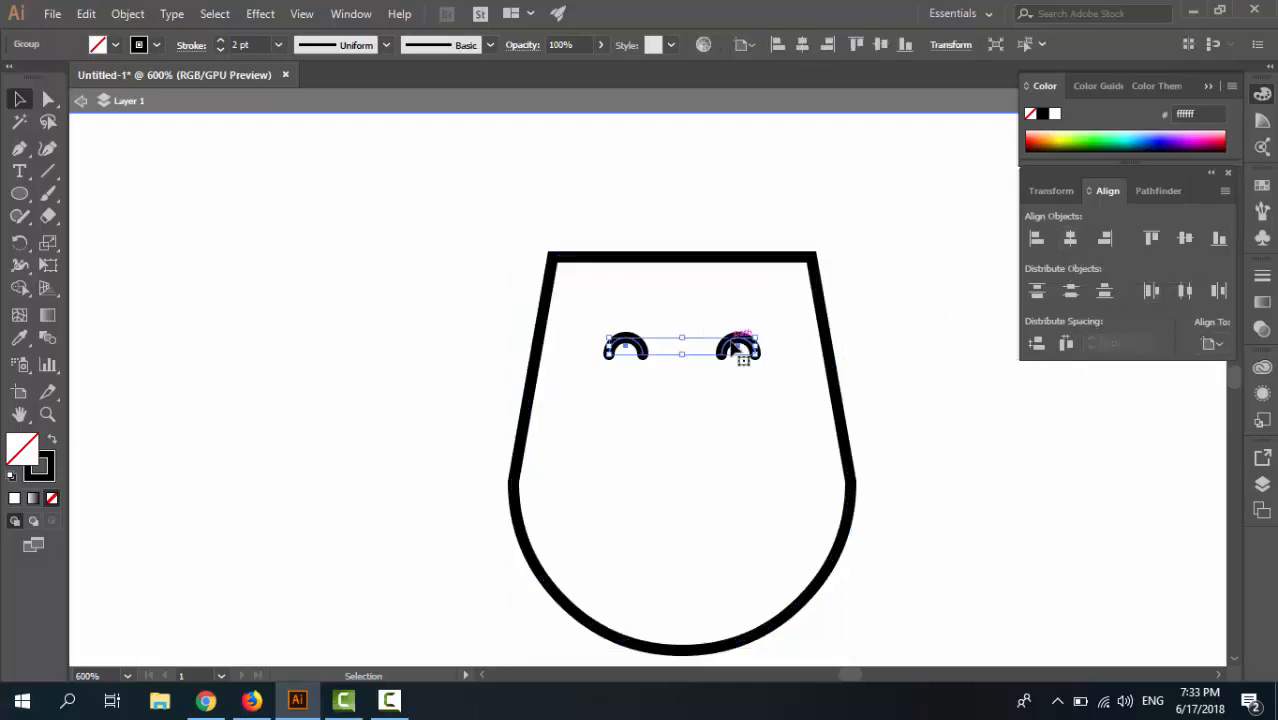
{"action": "right_click", "coordinate": [732, 342]}
{"action": "left_click", "coordinate": [776, 498]}
{"action": "left_click", "coordinate": [703, 443]}
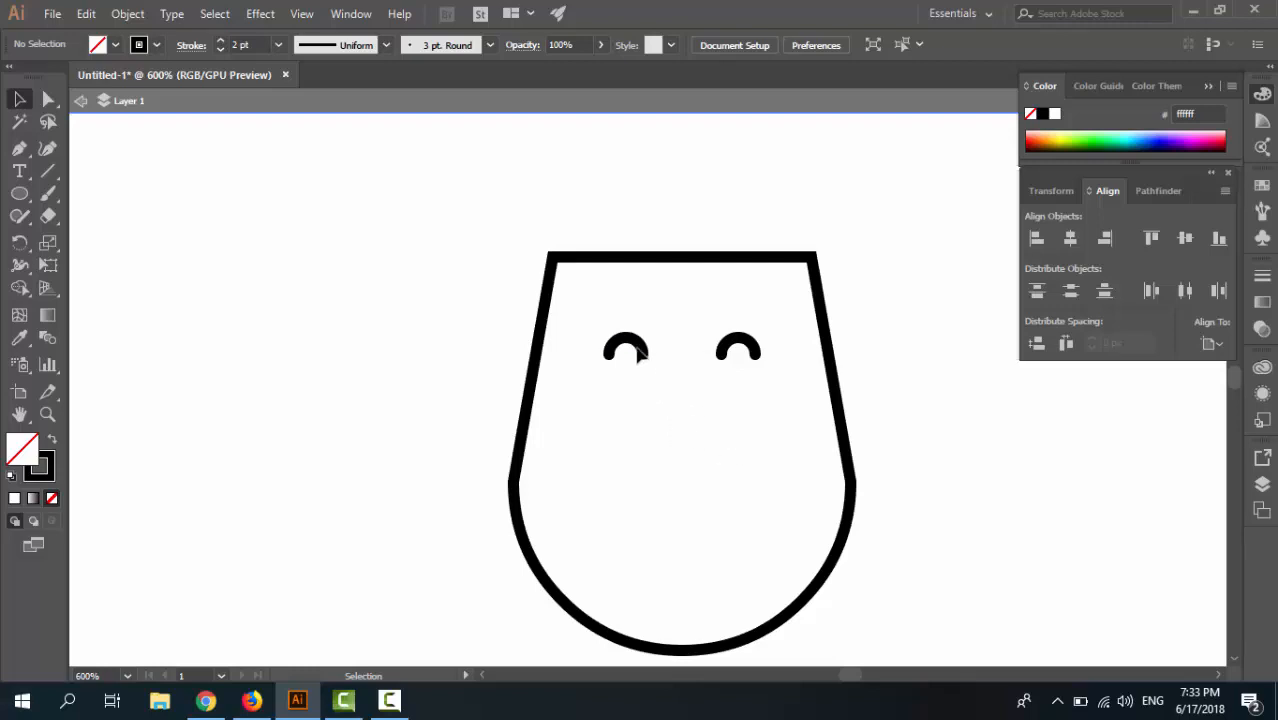
Duplicate the left eye arc, flip the copy upside down and place it centered below the eyes as a mouth.
{"action": "left_click", "coordinate": [640, 349]}
{"action": "key", "text": "a"}
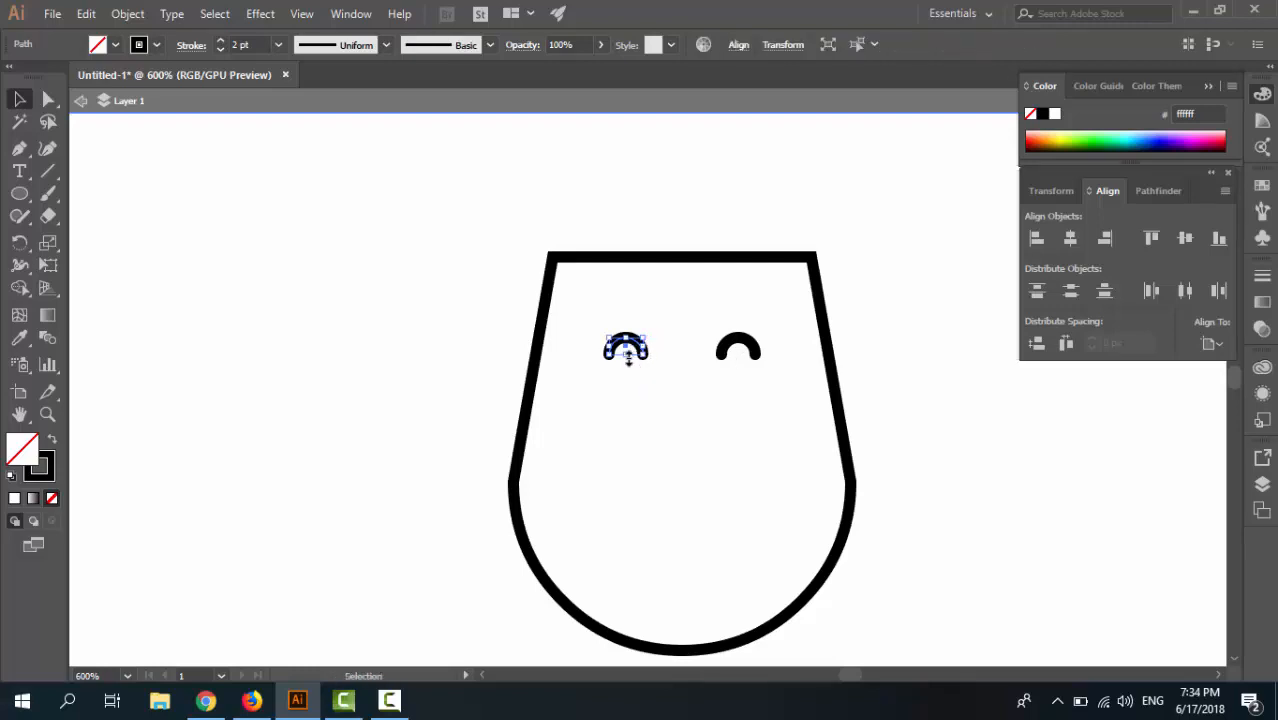
{"action": "left_click_drag", "start_coordinate": [625, 345], "coordinate": [705, 482]}
{"action": "key", "text": "ctrl+z"}
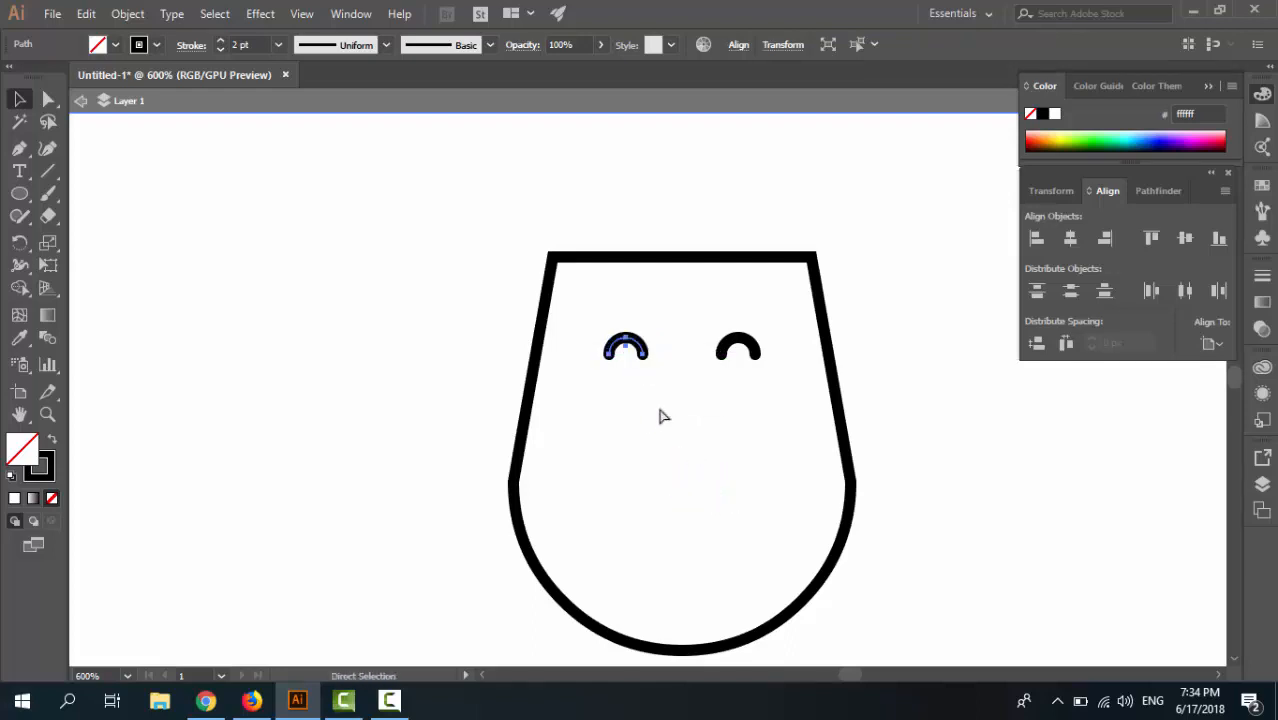
{"action": "left_click_drag", "start_coordinate": [630, 348], "coordinate": [650, 474]}
{"action": "left_click", "coordinate": [711, 500]}
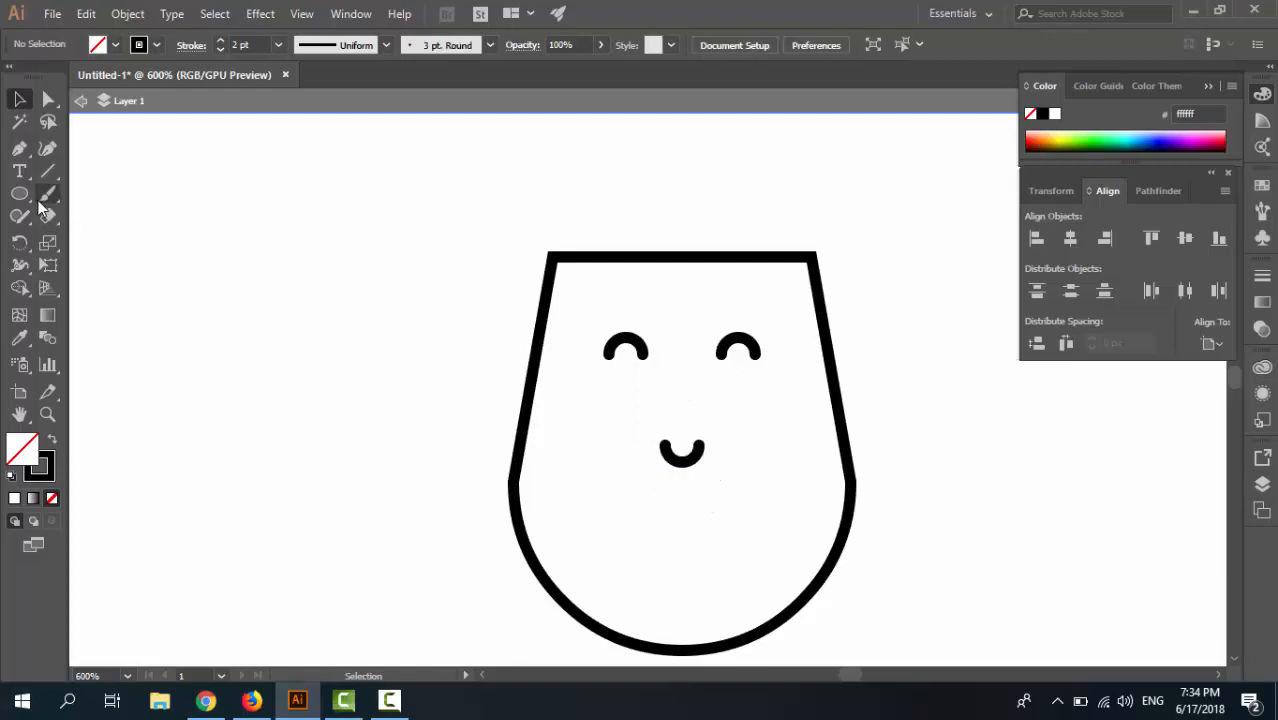
Create a 3-sided polygon with a 7 px radius on the empty area to the left of the body.
{"action": "left_click_drag", "start_coordinate": [19, 193], "coordinate": [78, 262]}
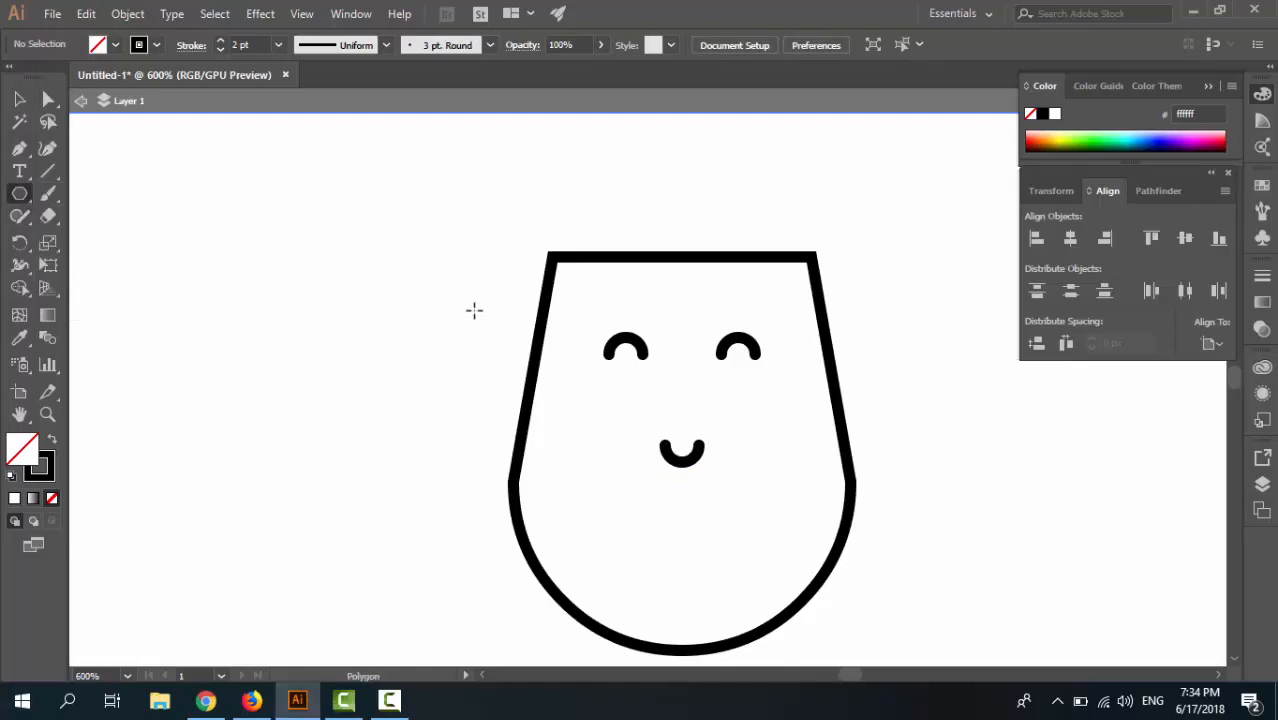
{"action": "left_click", "coordinate": [319, 310]}
{"action": "type", "text": "6"}
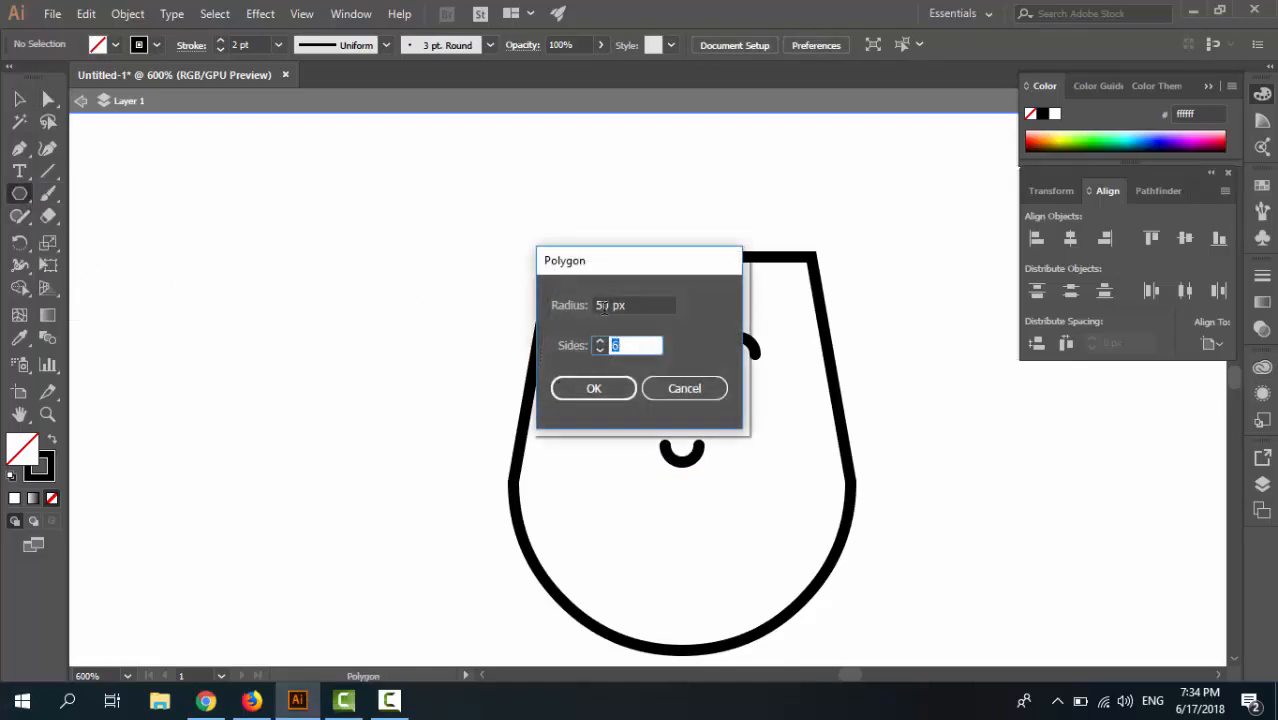
{"action": "left_click", "coordinate": [634, 305]}
{"action": "type", "text": "7px"}
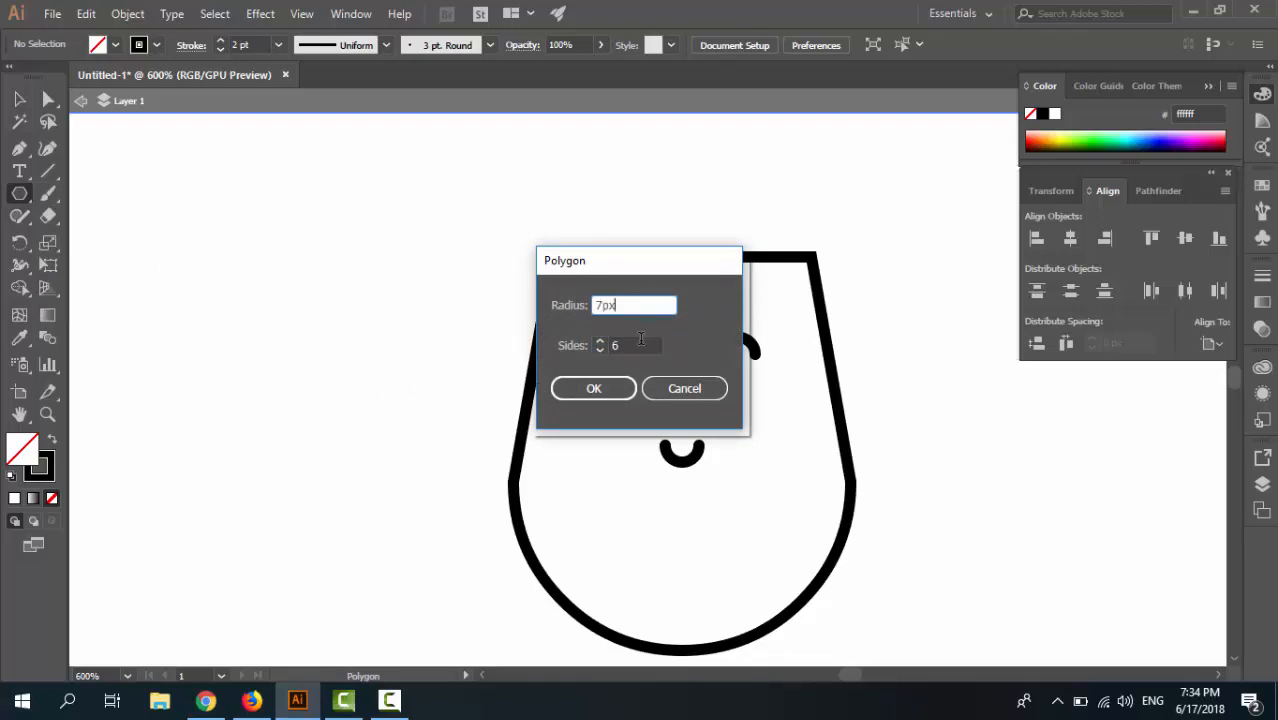
{"action": "key", "text": "Tab"}
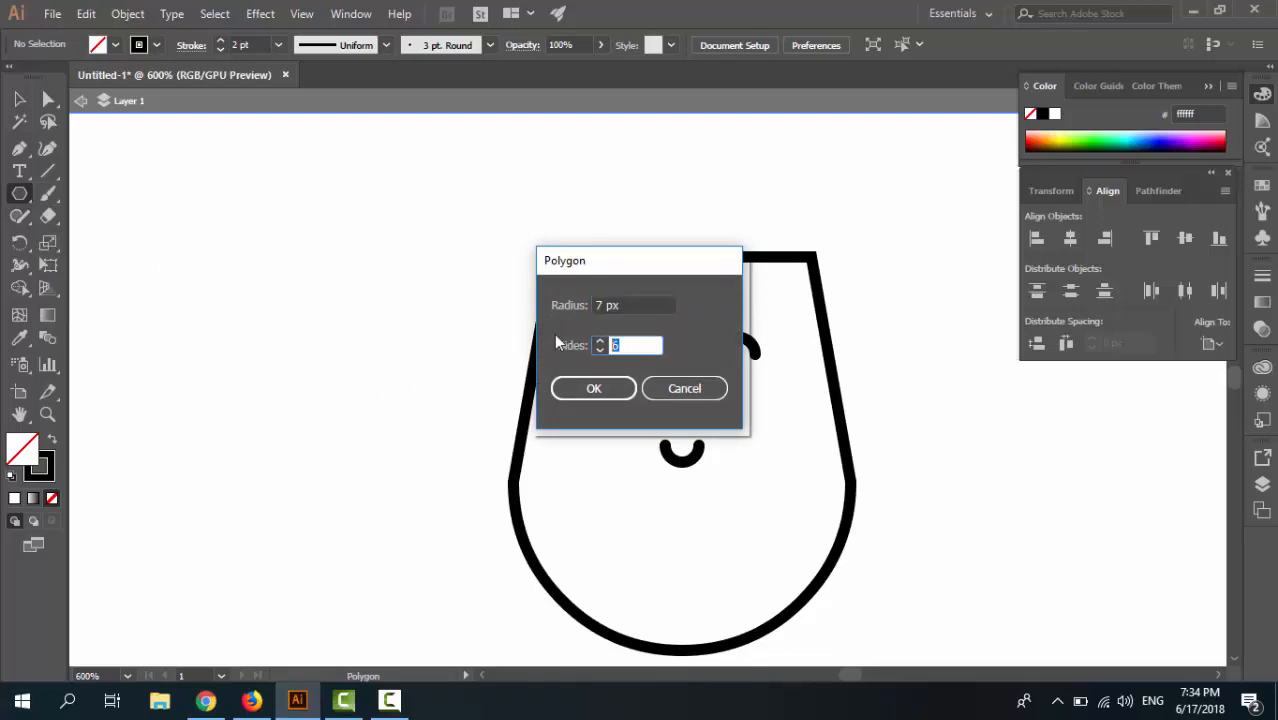
{"action": "type", "text": "3"}
{"action": "left_click", "coordinate": [612, 388]}
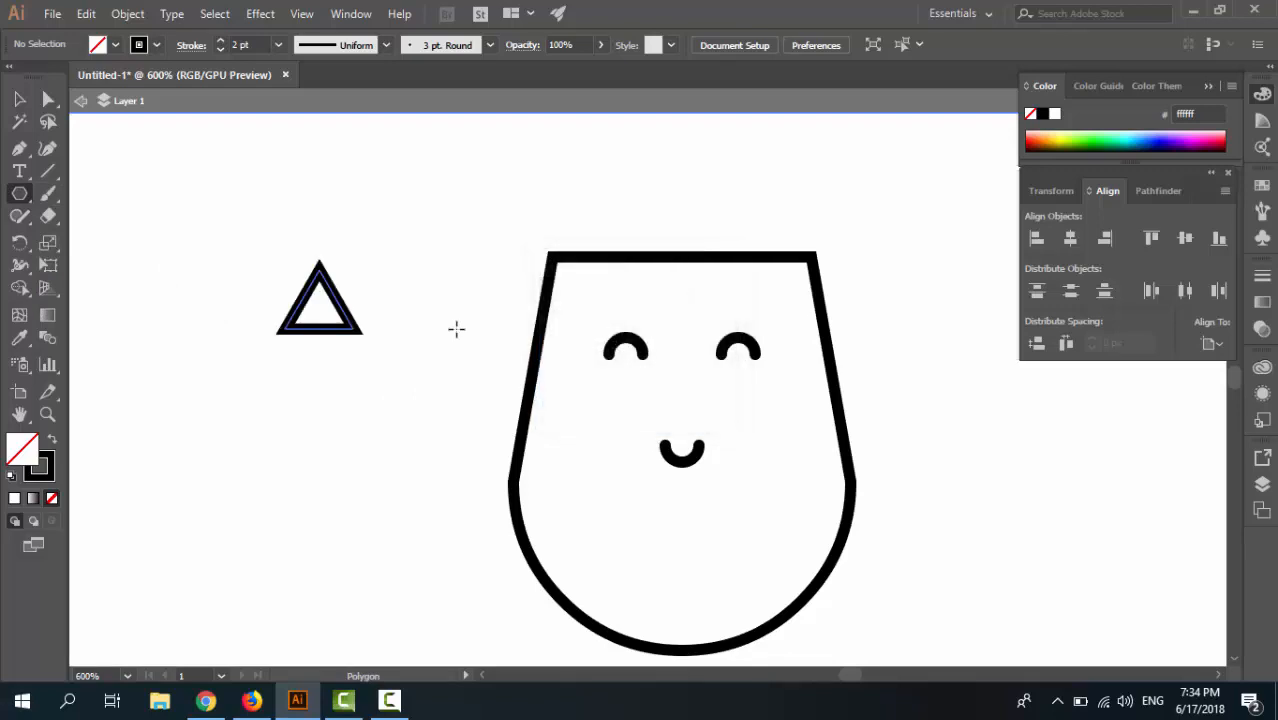
Turn the triangle to point downward and place it centered between the eyes and the mouth arc.
{"action": "key", "text": "v"}
{"action": "left_click", "coordinate": [268, 272]}
{"action": "left_click", "coordinate": [314, 276]}
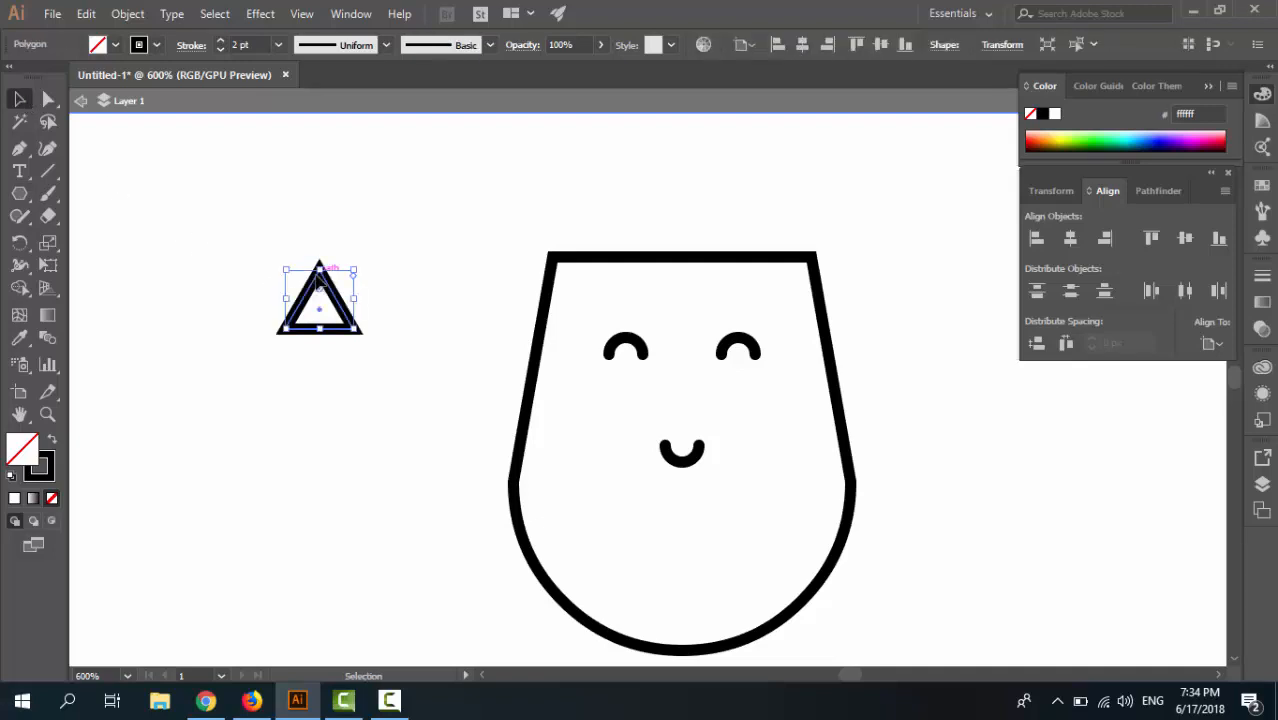
{"action": "left_click_drag", "start_coordinate": [270, 247], "coordinate": [236, 367]}
{"action": "left_click_drag", "start_coordinate": [341, 316], "coordinate": [704, 406]}
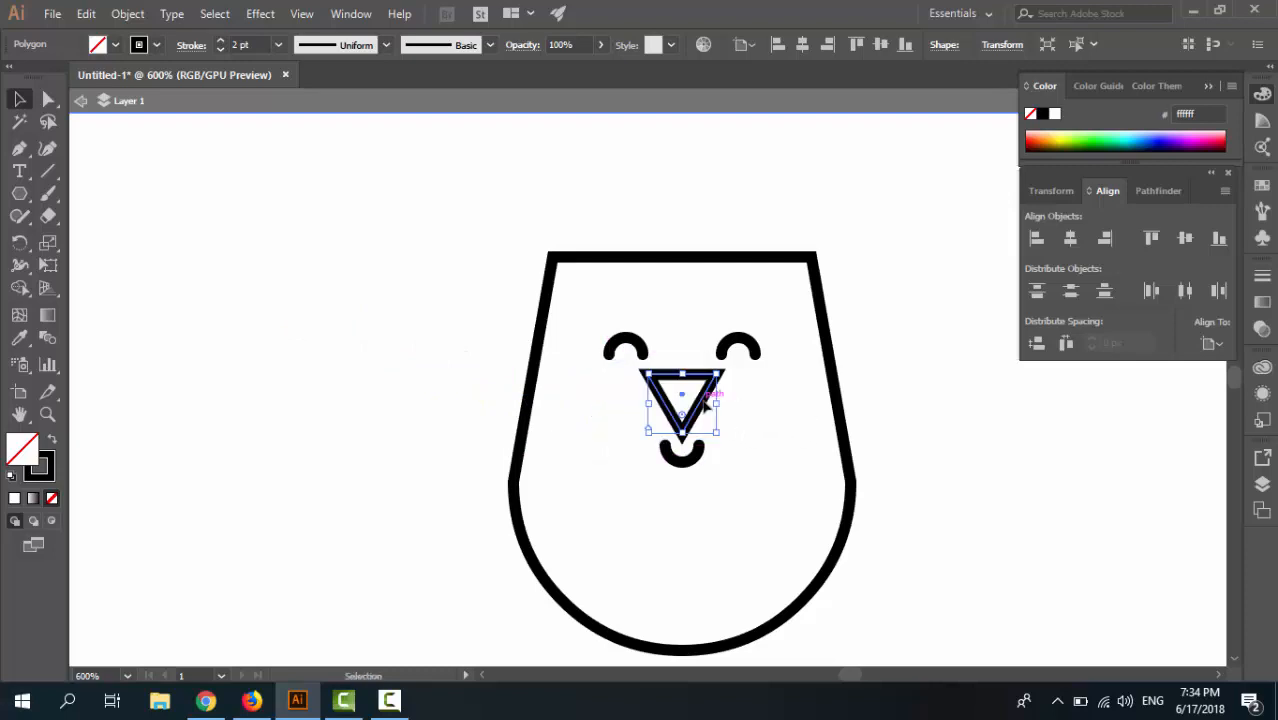
{"action": "key", "text": "ctrl+plus"}
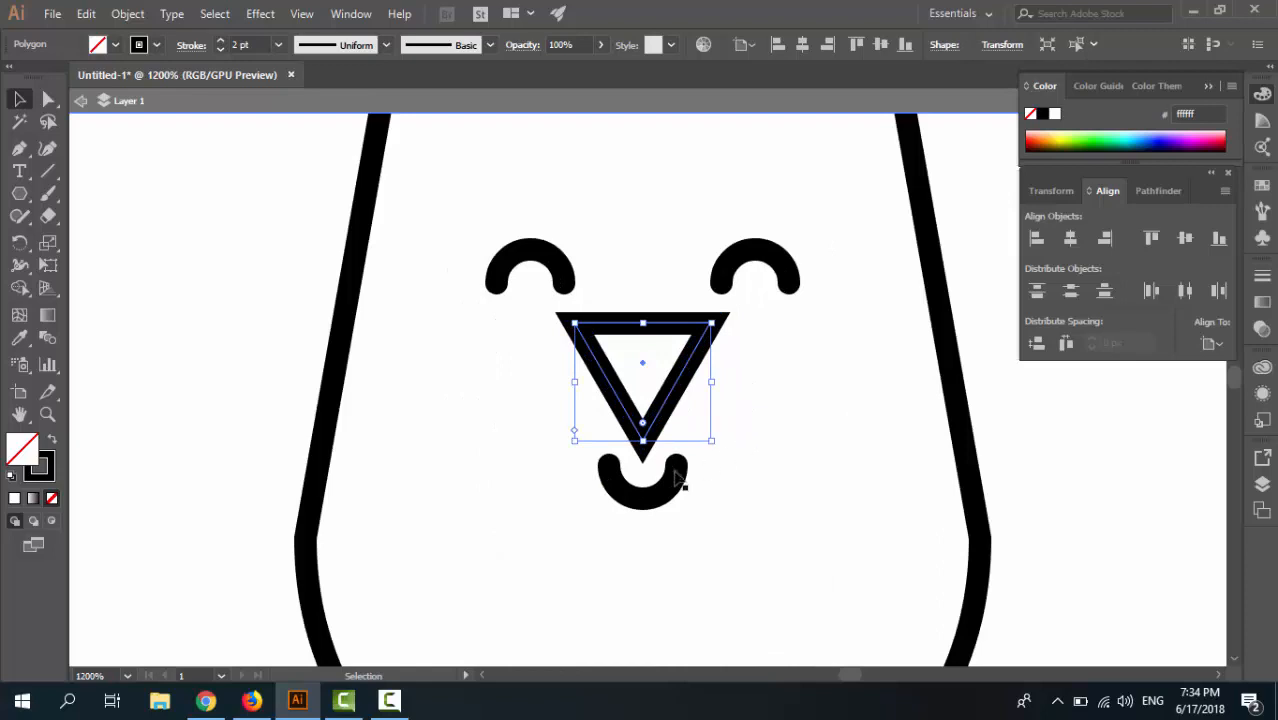
{"action": "left_click", "coordinate": [682, 484]}
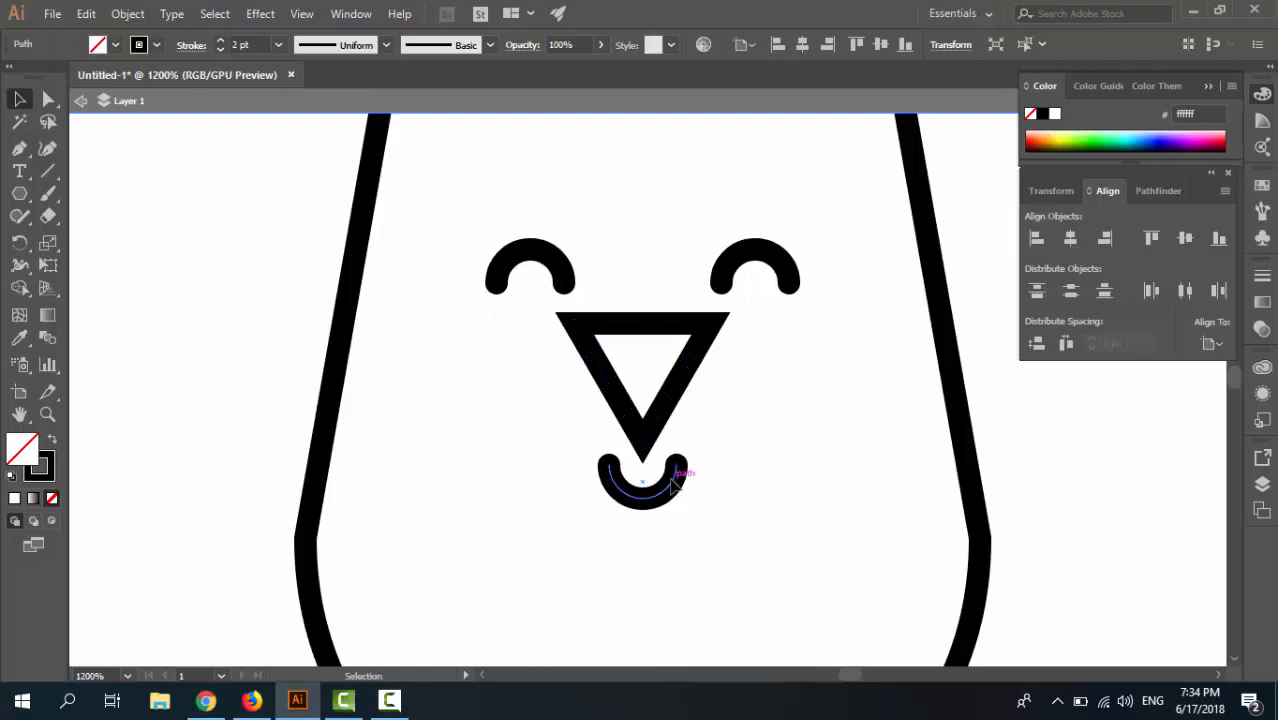
{"action": "left_click", "coordinate": [644, 485]}
{"action": "scroll", "coordinate": [644, 485], "scroll_direction": "down", "scroll_amount": 3}
{"action": "scroll", "coordinate": [644, 485], "scroll_direction": "down", "scroll_amount": 3}
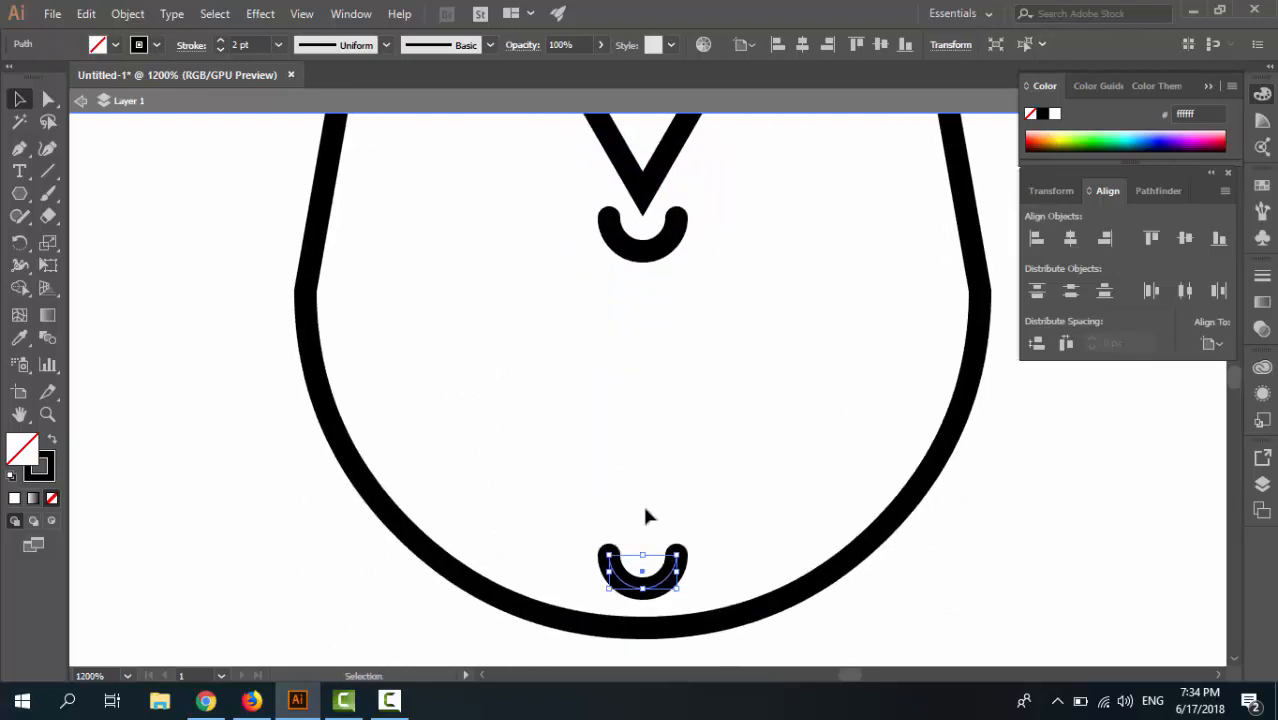
{"action": "key", "text": "Delete"}
Move the mouth arc straight down to leave a clear gap below the triangle.
{"action": "left_click", "coordinate": [657, 258]}
{"action": "key", "text": "shift+Down"}
{"action": "key", "text": "shift+Down"}
{"action": "key", "text": "shift+Down"}
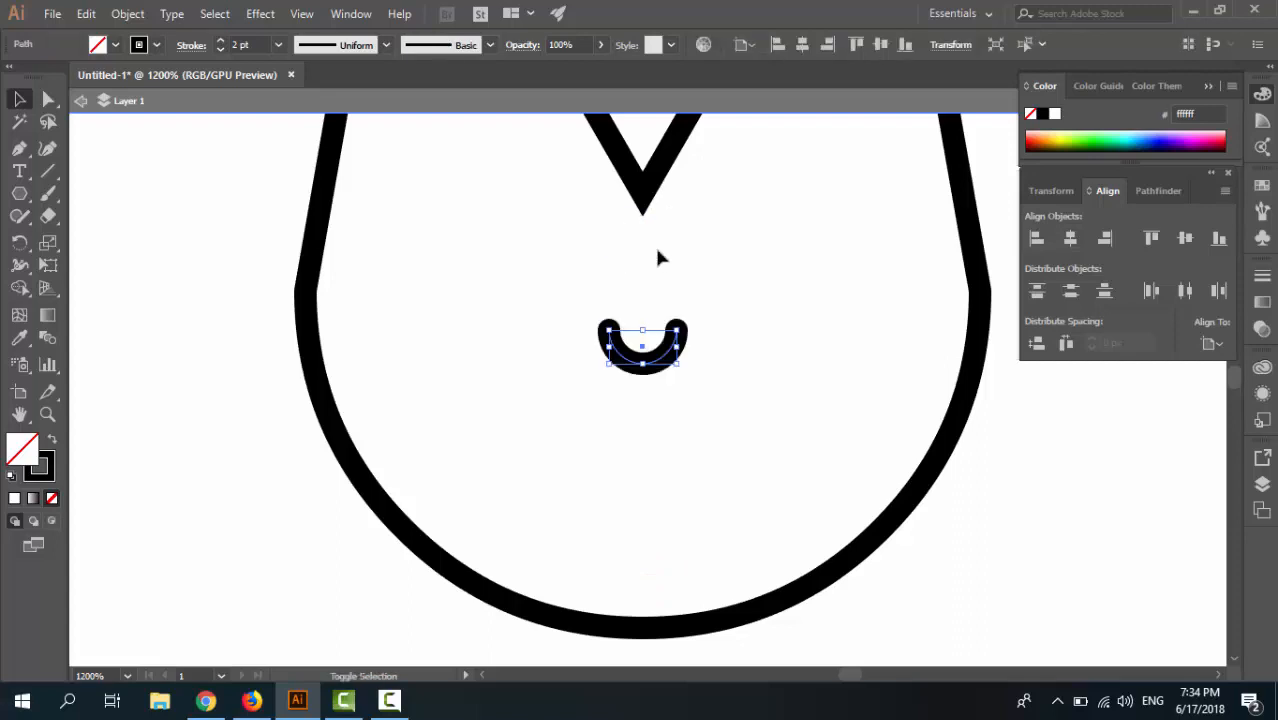
{"action": "key", "text": "shift+Up"}
{"action": "key", "text": "shift+Up"}
{"action": "scroll", "coordinate": [657, 258], "scroll_direction": "up", "scroll_amount": 3}
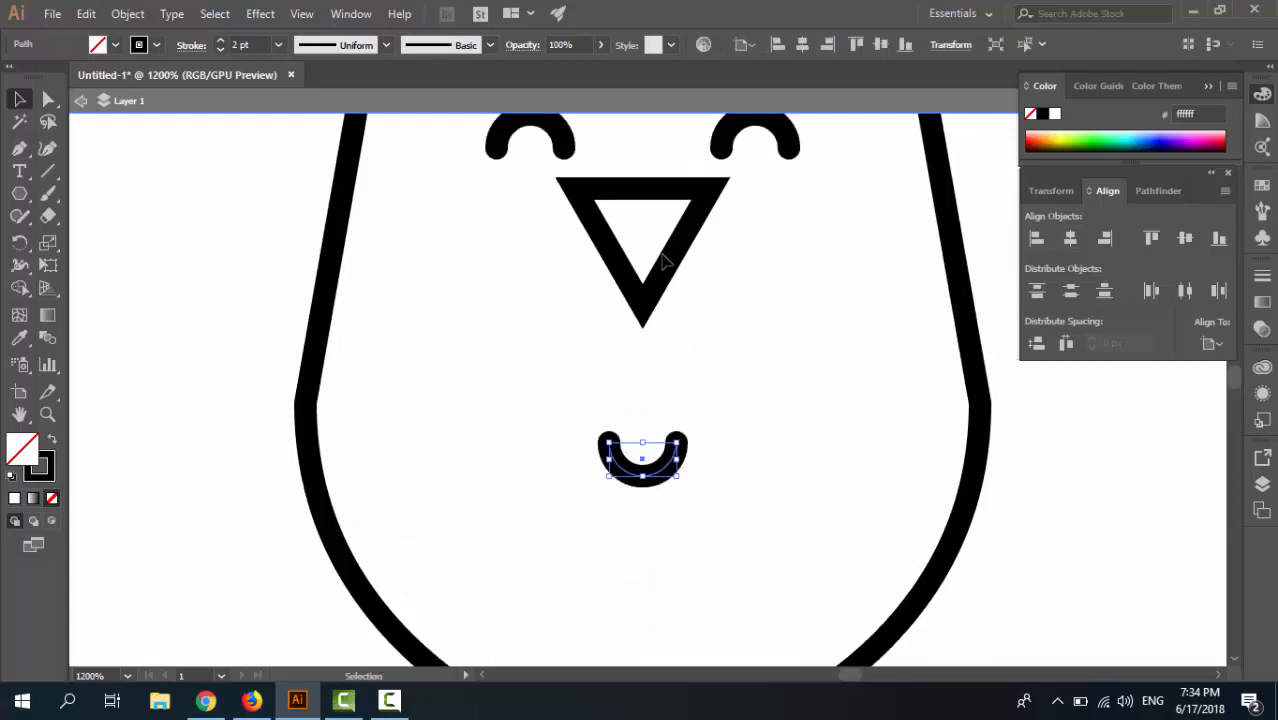
Nudge the triangle straight down so it sits between the eyes and the lowered mouth arc.
{"action": "left_click", "coordinate": [671, 258]}
{"action": "key", "text": "shift+Down"}
{"action": "key", "text": "shift+Up"}
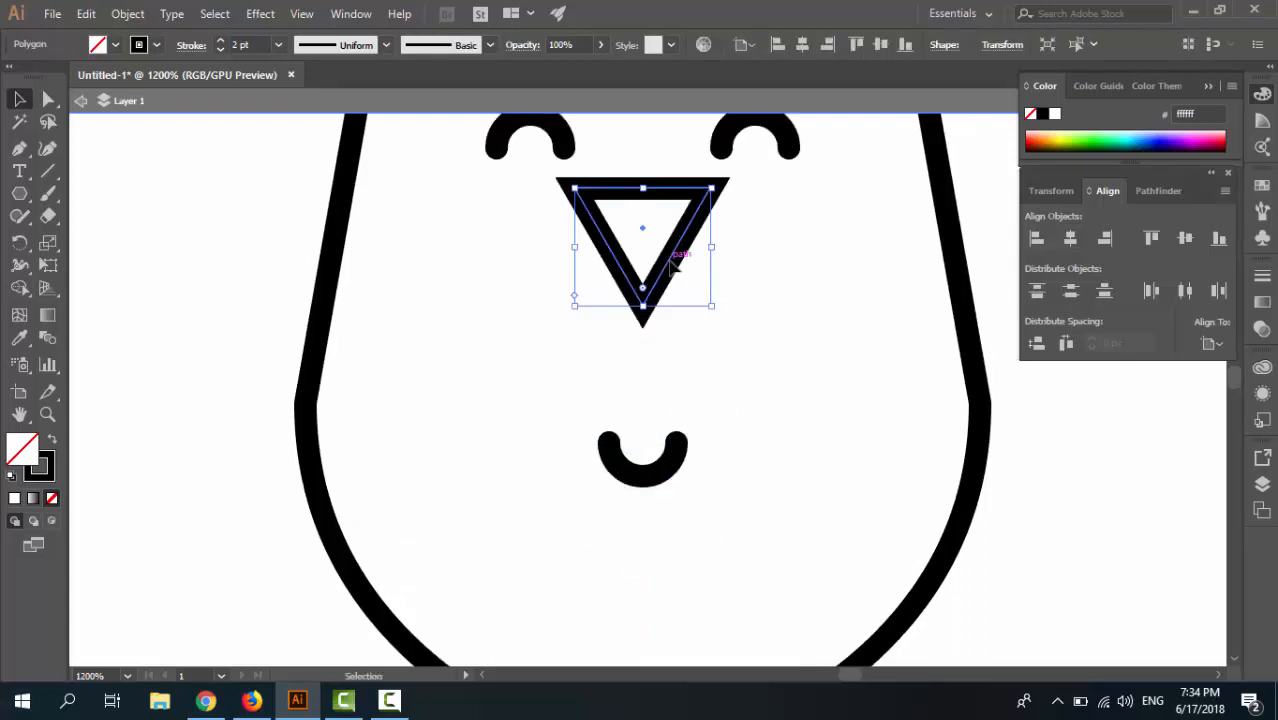
{"action": "key", "text": "Down"}
{"action": "key", "text": "Down"}
{"action": "key", "text": "Down"}
{"action": "key", "text": "Down"}
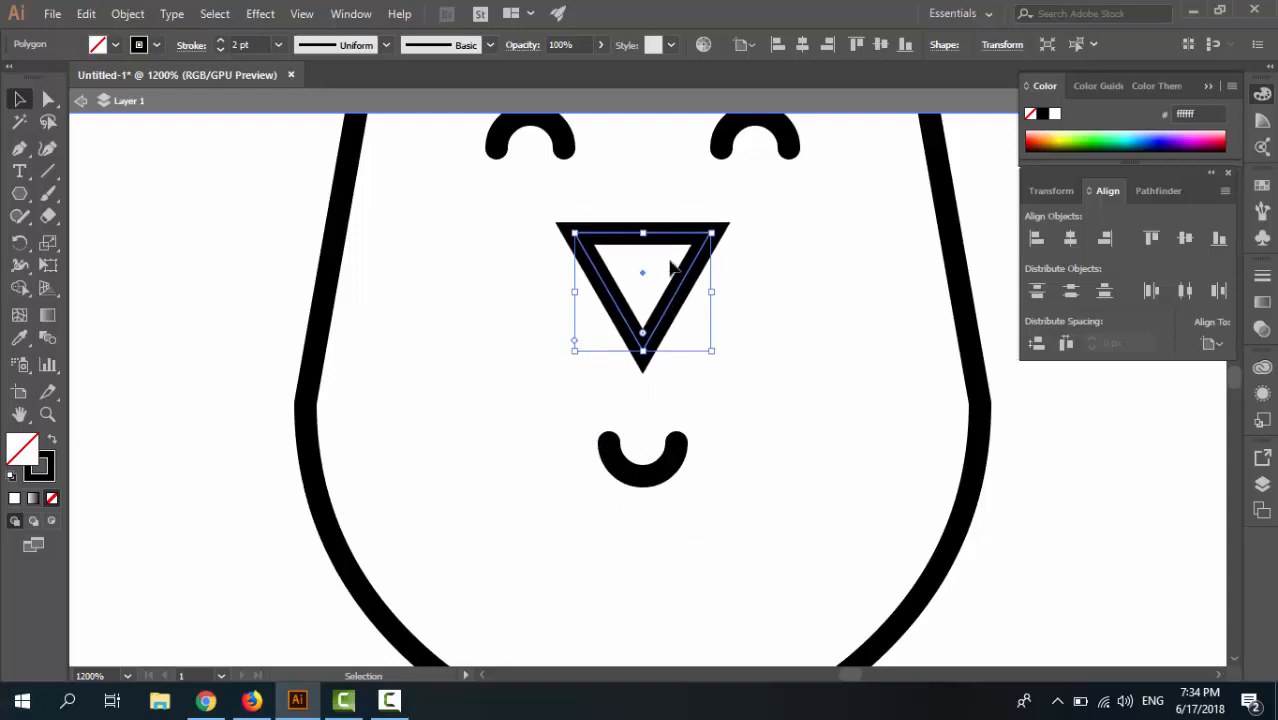
Round the two upper corners of the nose triangle with a 2 px corner radius.
{"action": "left_click", "coordinate": [48, 98]}
{"action": "key", "text": "Escape"}
{"action": "left_click", "coordinate": [202, 256]}
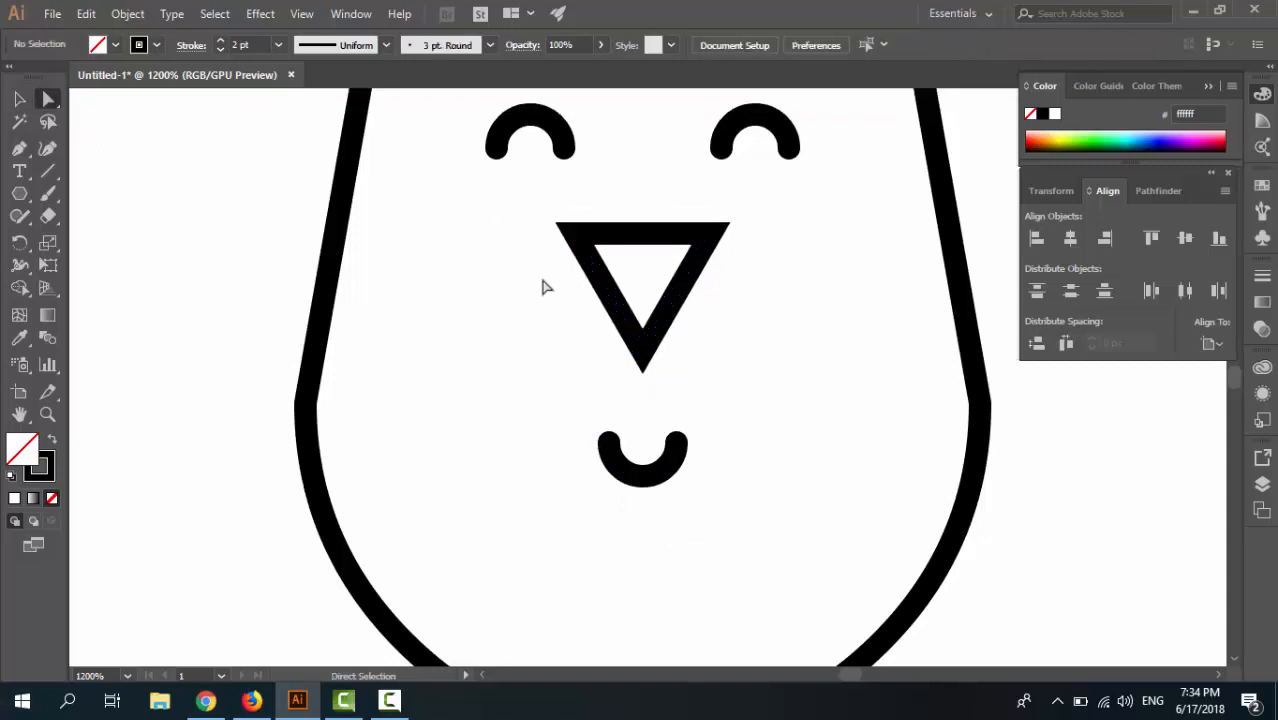
{"action": "left_click", "coordinate": [577, 241]}
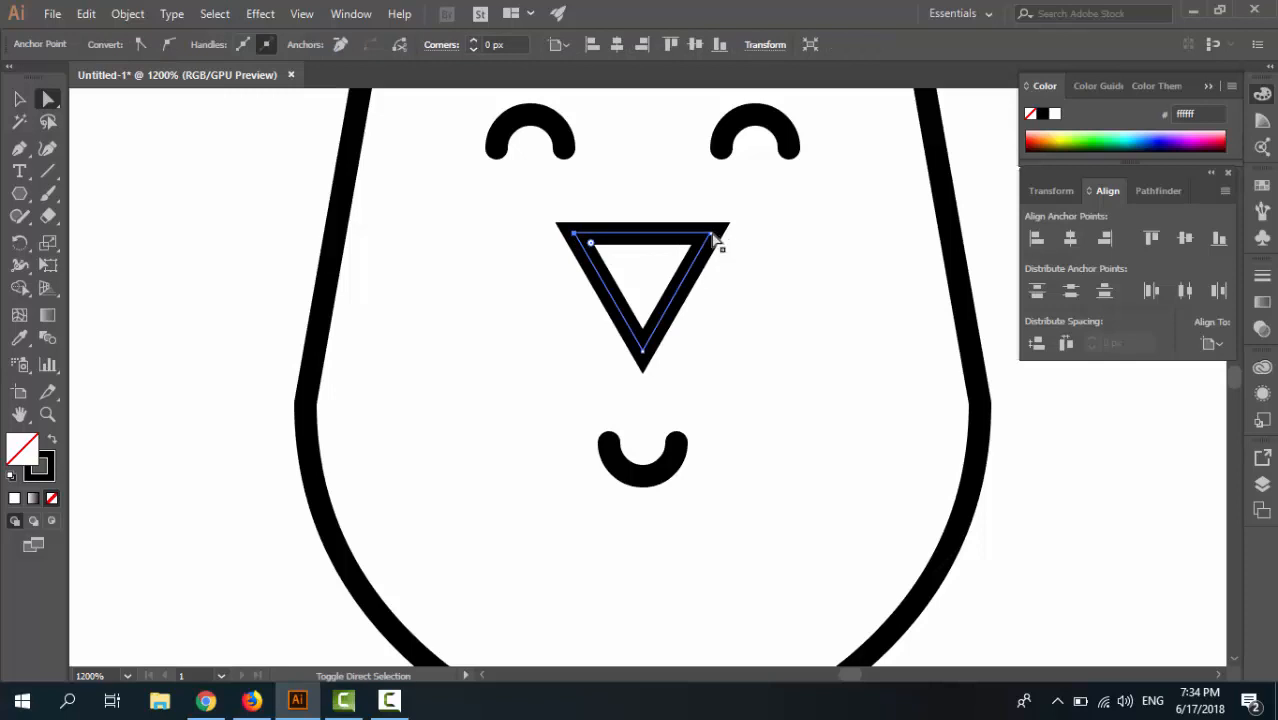
{"action": "left_click", "coordinate": [712, 236], "text": "shift"}
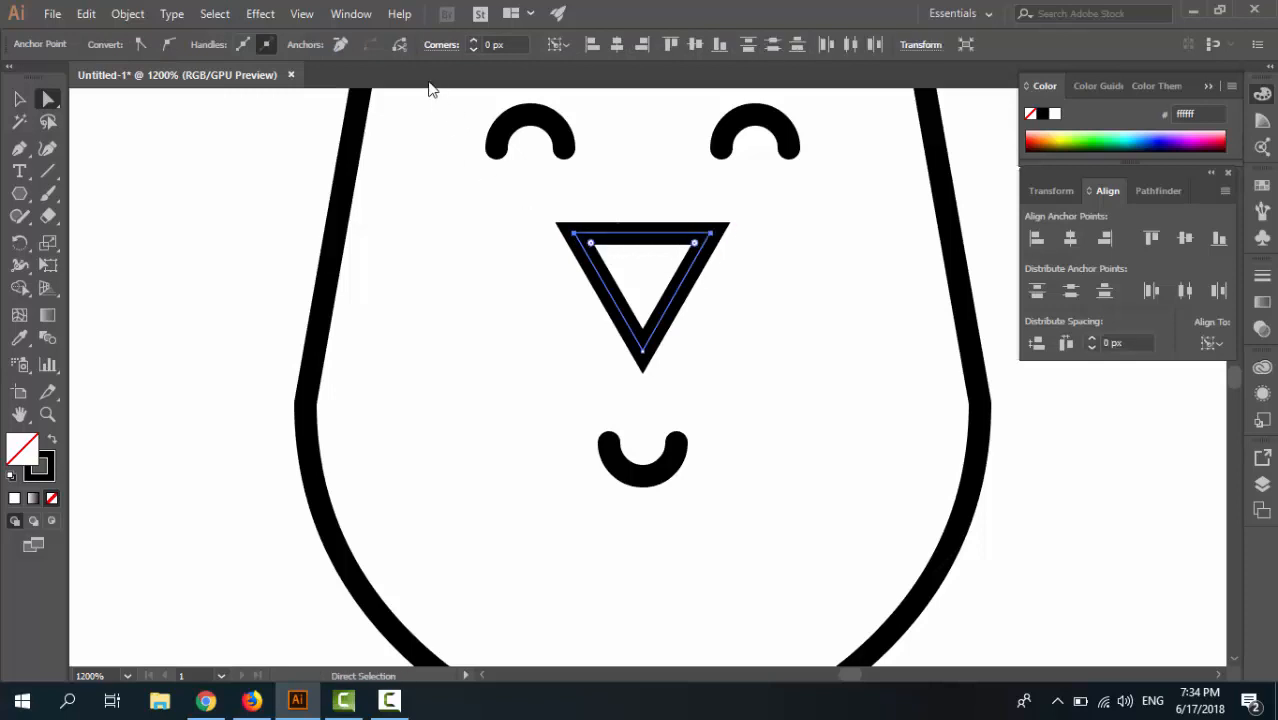
{"action": "left_click", "coordinate": [473, 40]}
{"action": "left_click", "coordinate": [473, 40]}
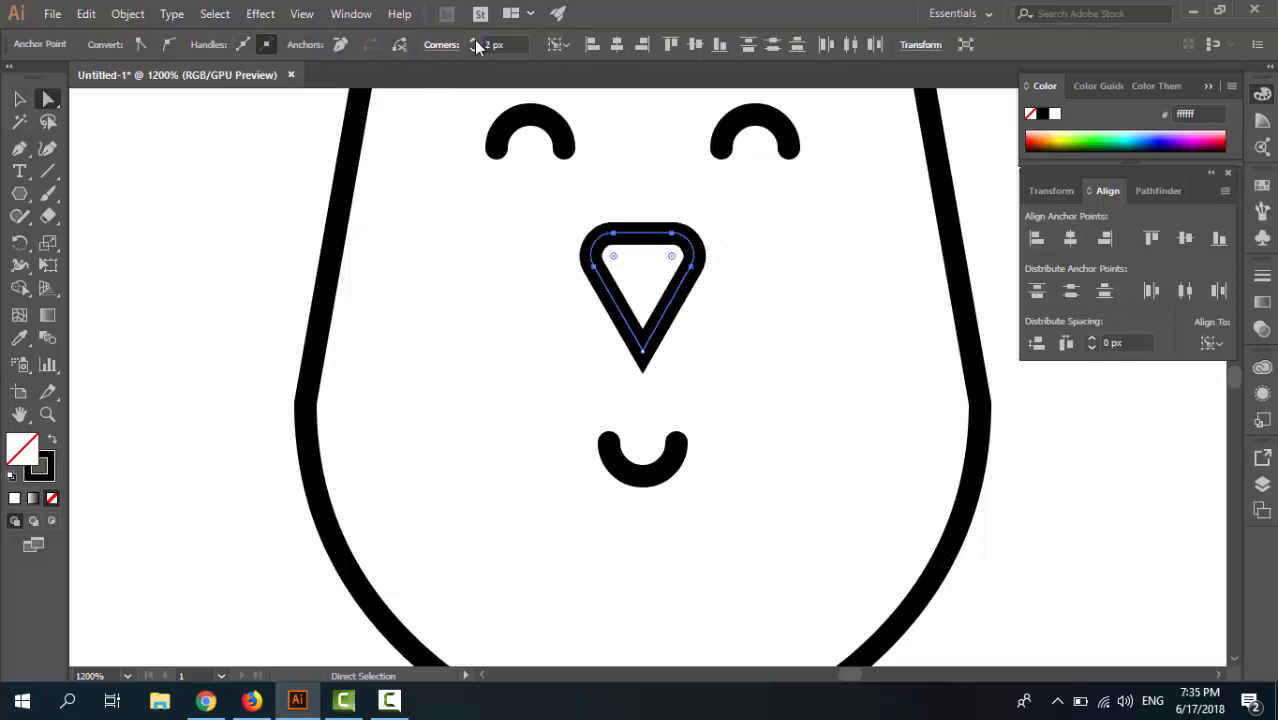
Round the bottom corner of the nose triangle with a 4 px corner radius.
{"action": "left_click", "coordinate": [643, 352]}
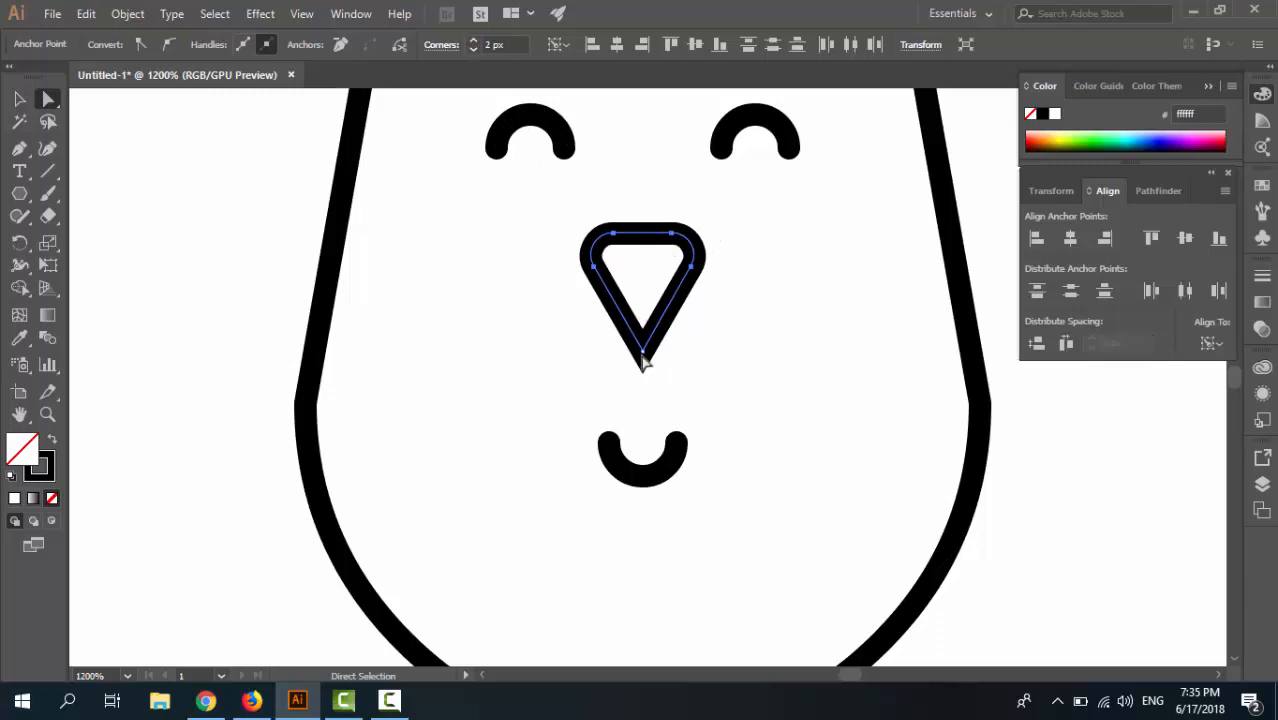
{"action": "left_click", "coordinate": [473, 40]}
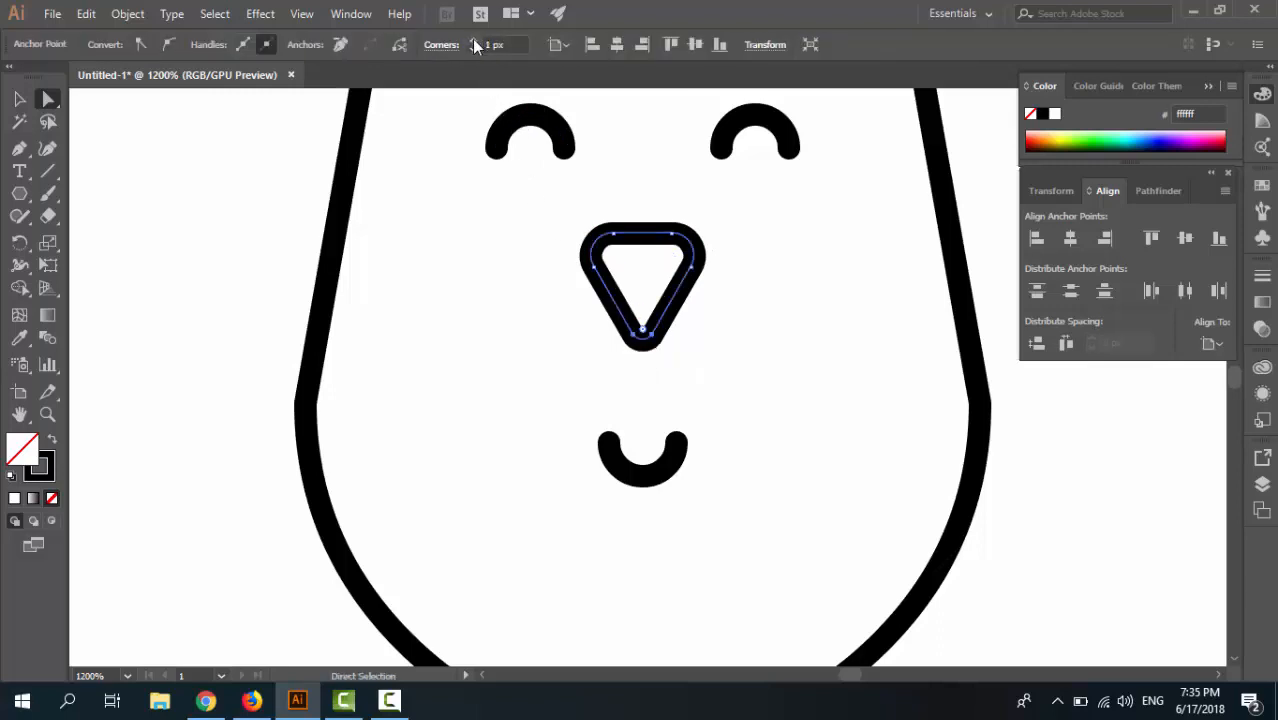
{"action": "left_click", "coordinate": [473, 40]}
{"action": "left_click", "coordinate": [473, 40]}
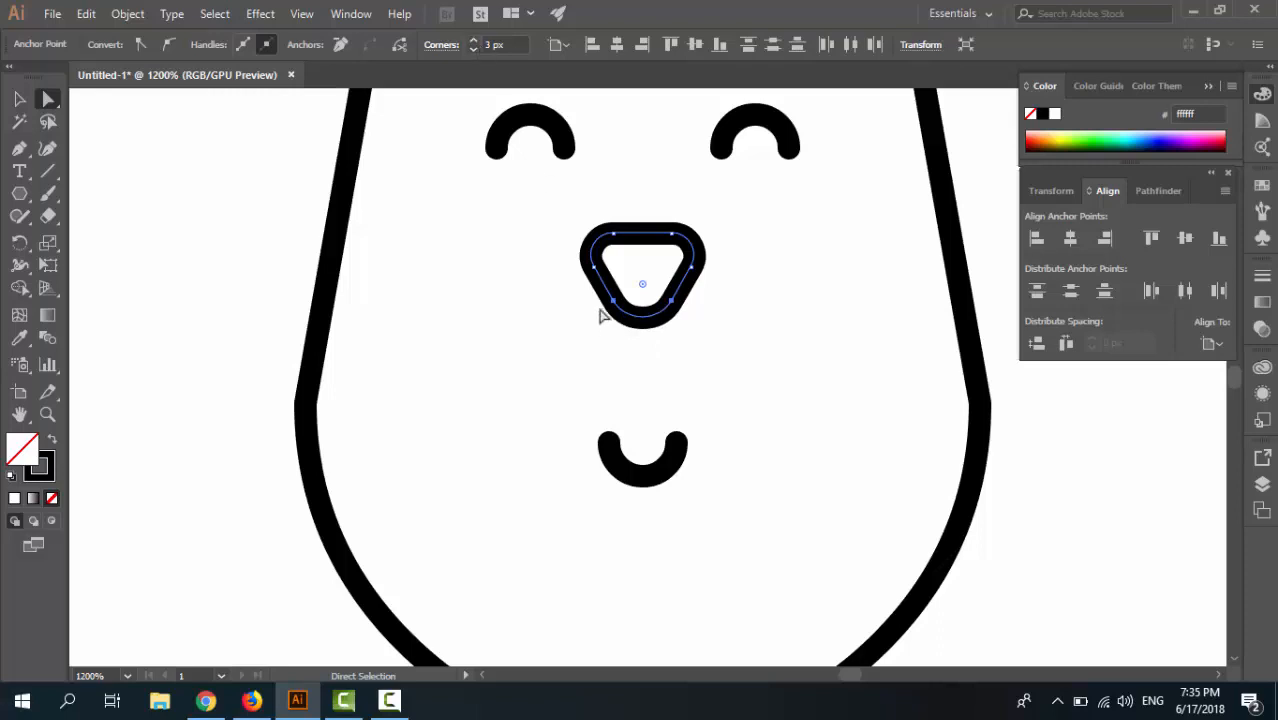
{"action": "left_click", "coordinate": [474, 41]}
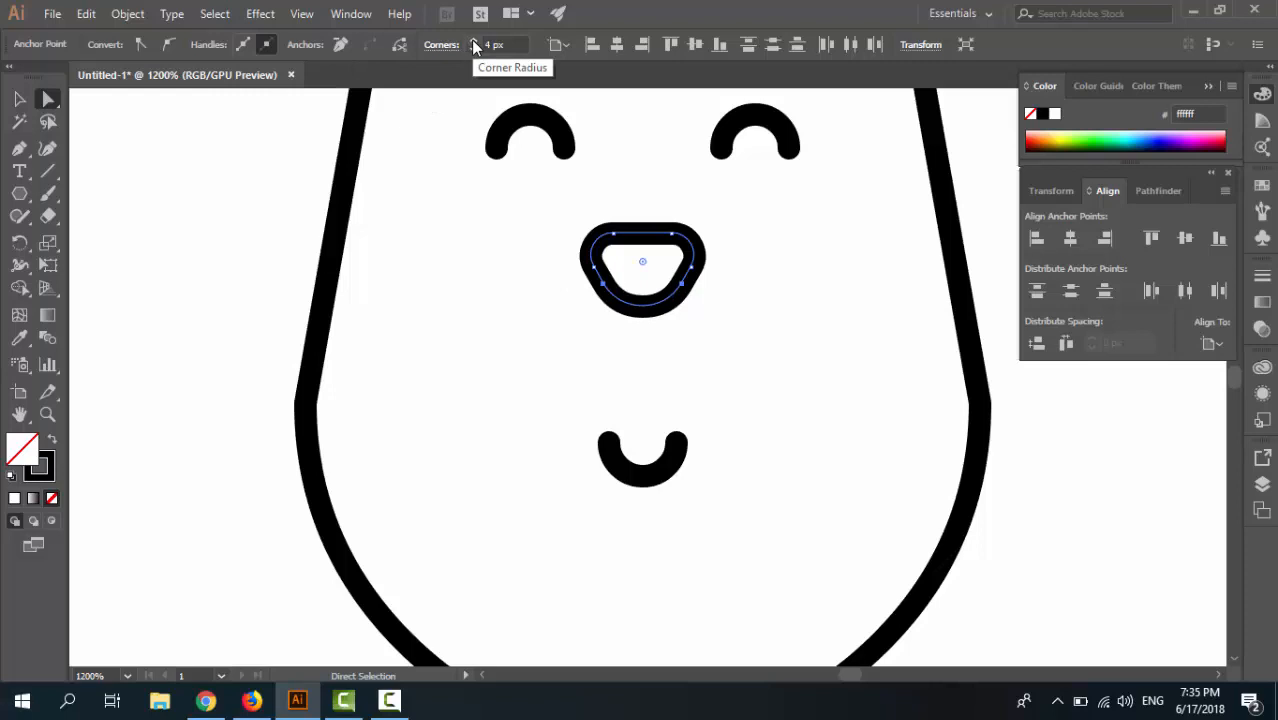
{"action": "left_click", "coordinate": [557, 295]}
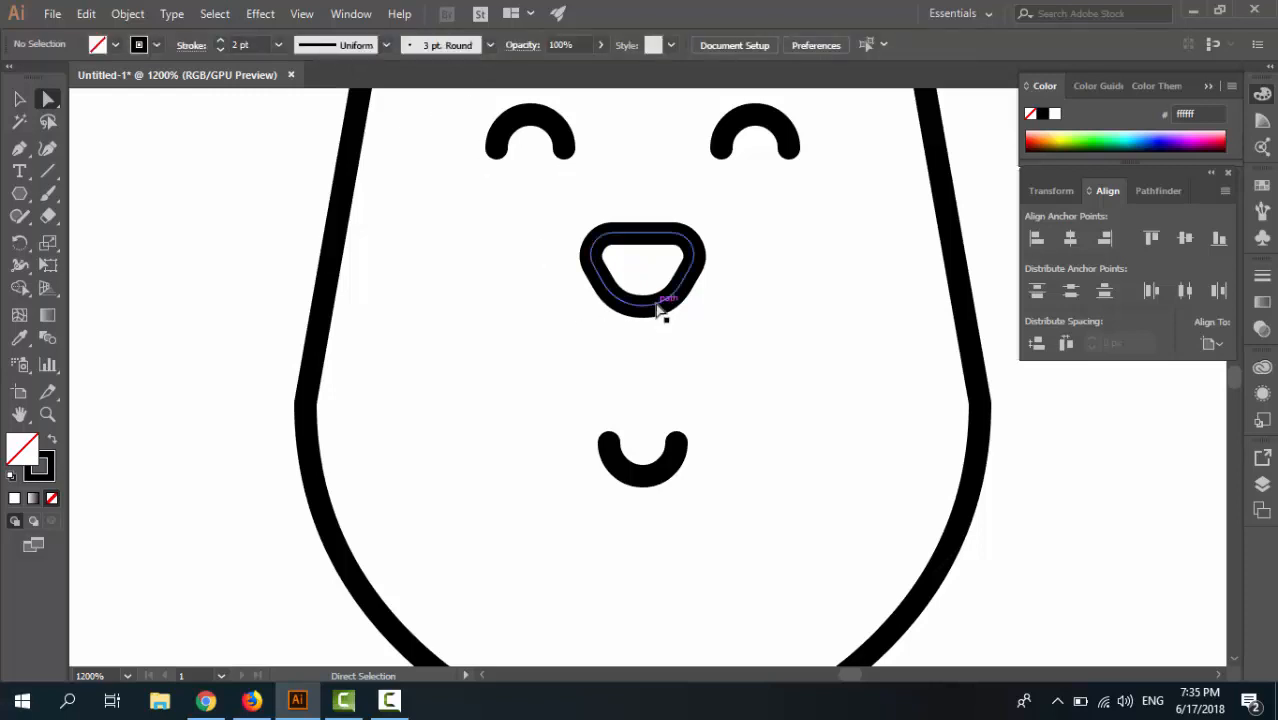
{"action": "left_click", "coordinate": [640, 303]}
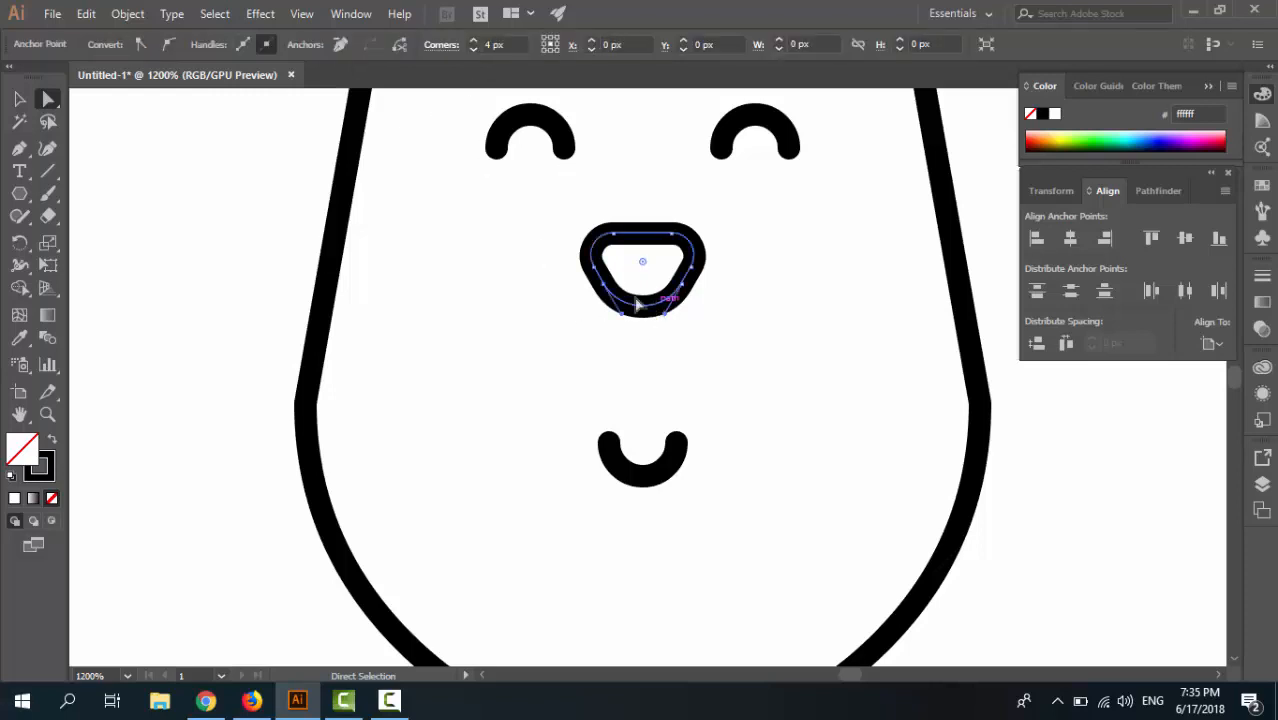
Move the mouth arc straight up so it sits just below the rounded nose with a small gap.
{"action": "left_click", "coordinate": [19, 98]}
{"action": "left_click", "coordinate": [464, 313]}
{"action": "left_click", "coordinate": [634, 303]}
{"action": "key", "text": "ctrl+minus"}
{"action": "key", "text": "ctrl+minus"}
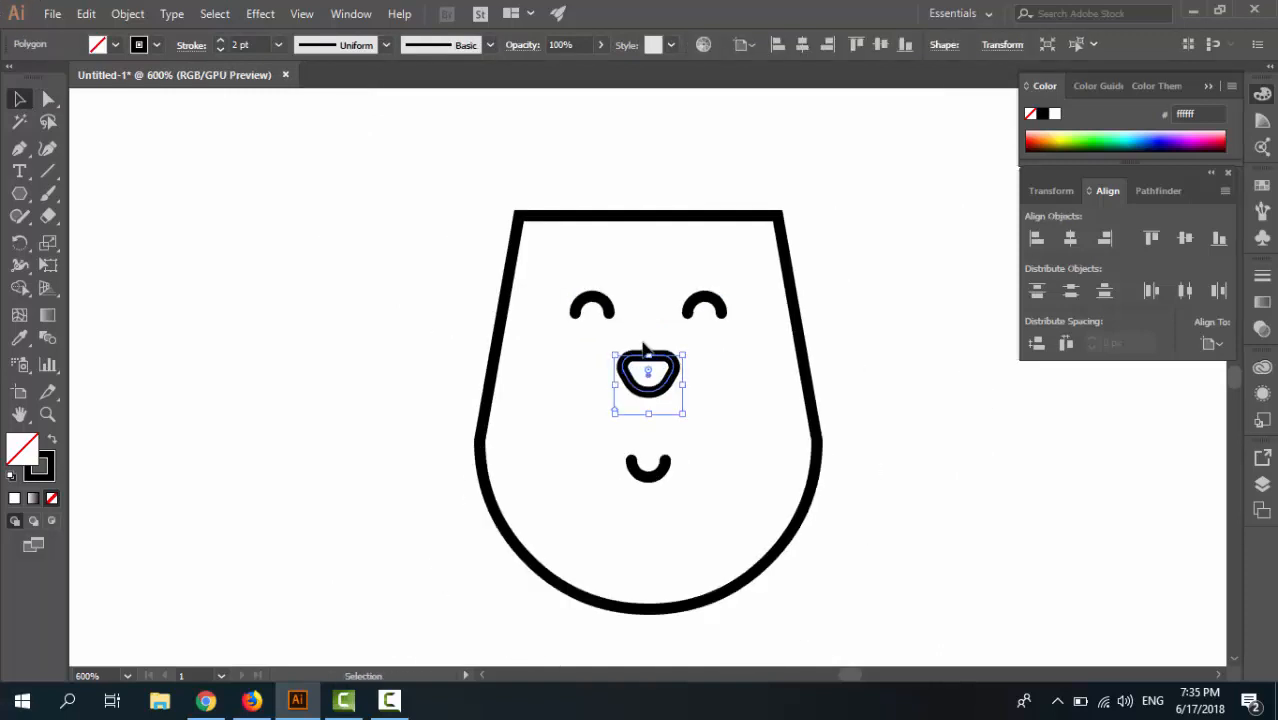
{"action": "left_click", "coordinate": [651, 477]}
{"action": "key", "text": "Up"}
{"action": "key", "text": "Up"}
{"action": "key", "text": "Up"}
{"action": "key", "text": "Up"}
{"action": "key", "text": "Up"}
{"action": "key", "text": "Up"}
{"action": "key", "text": "Up"}
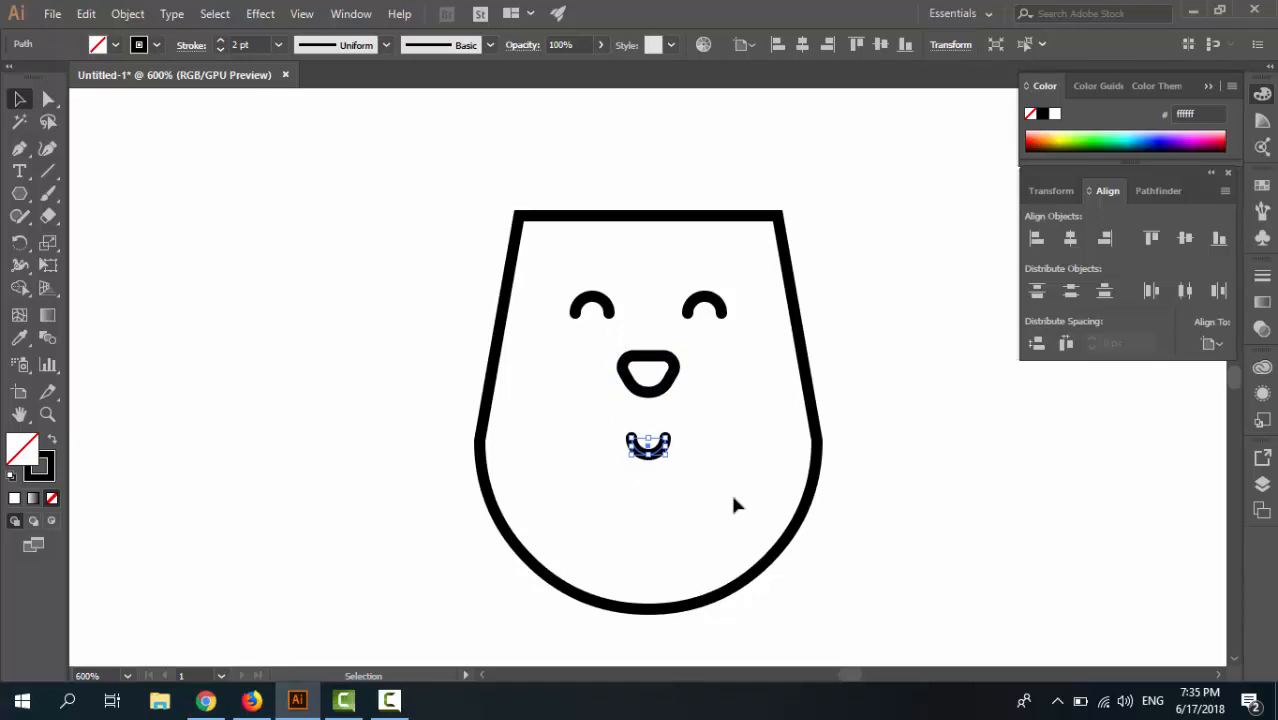
{"action": "key", "text": "Up"}
{"action": "key", "text": "Up"}
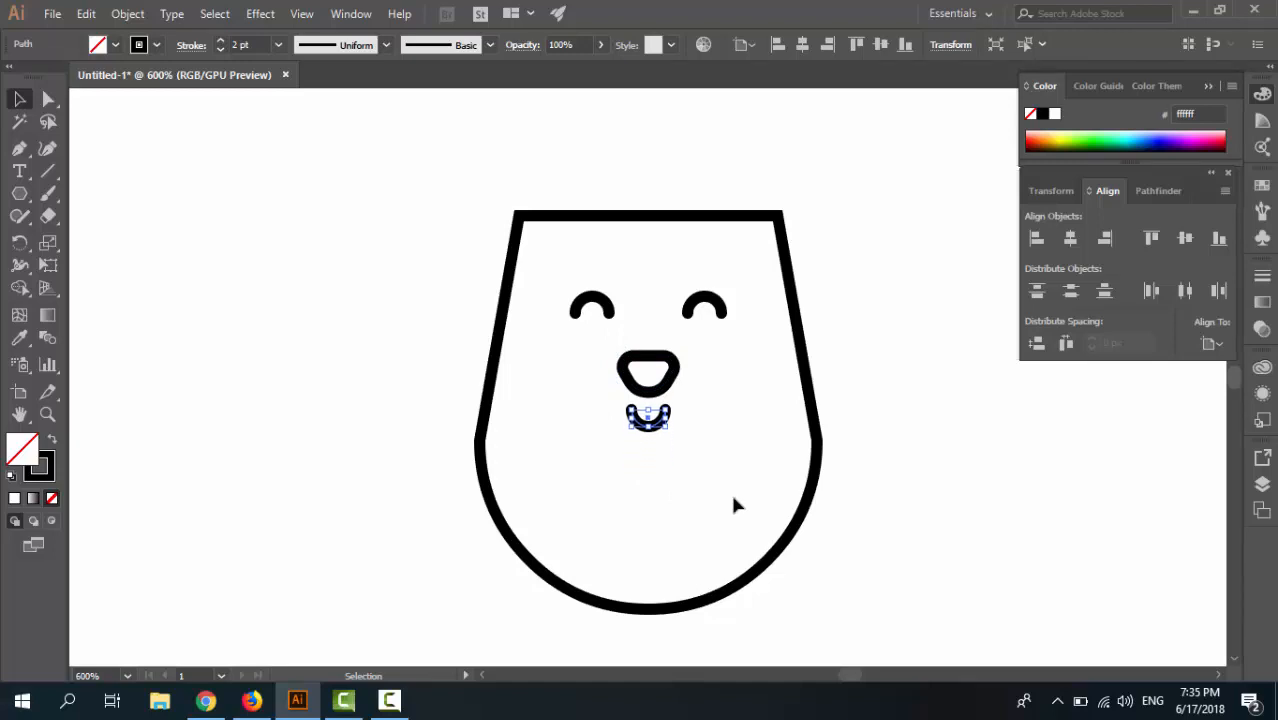
{"action": "key", "text": "Down"}
{"action": "key", "text": "Up"}
{"action": "left_click", "coordinate": [848, 276]}
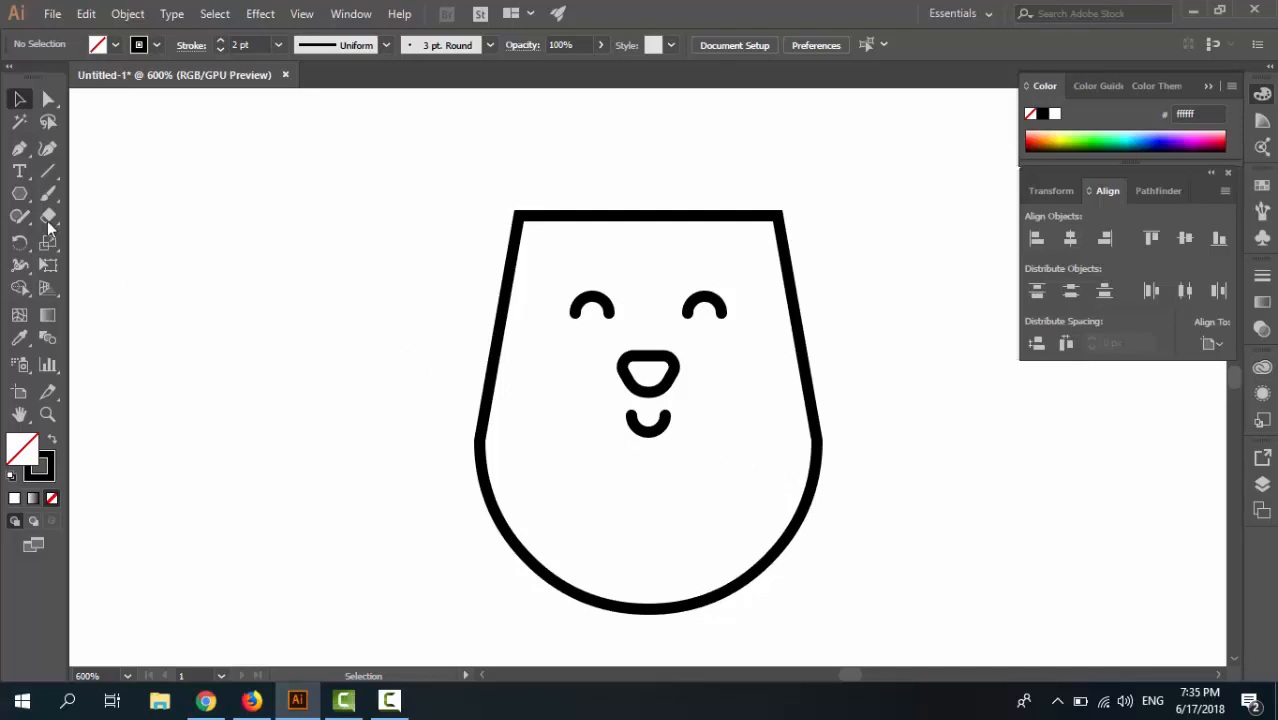
Create a 6-sided polygon with a 12 px radius on the empty area to the left of the body.
{"action": "left_click", "coordinate": [19, 193]}
{"action": "left_click", "coordinate": [326, 321]}
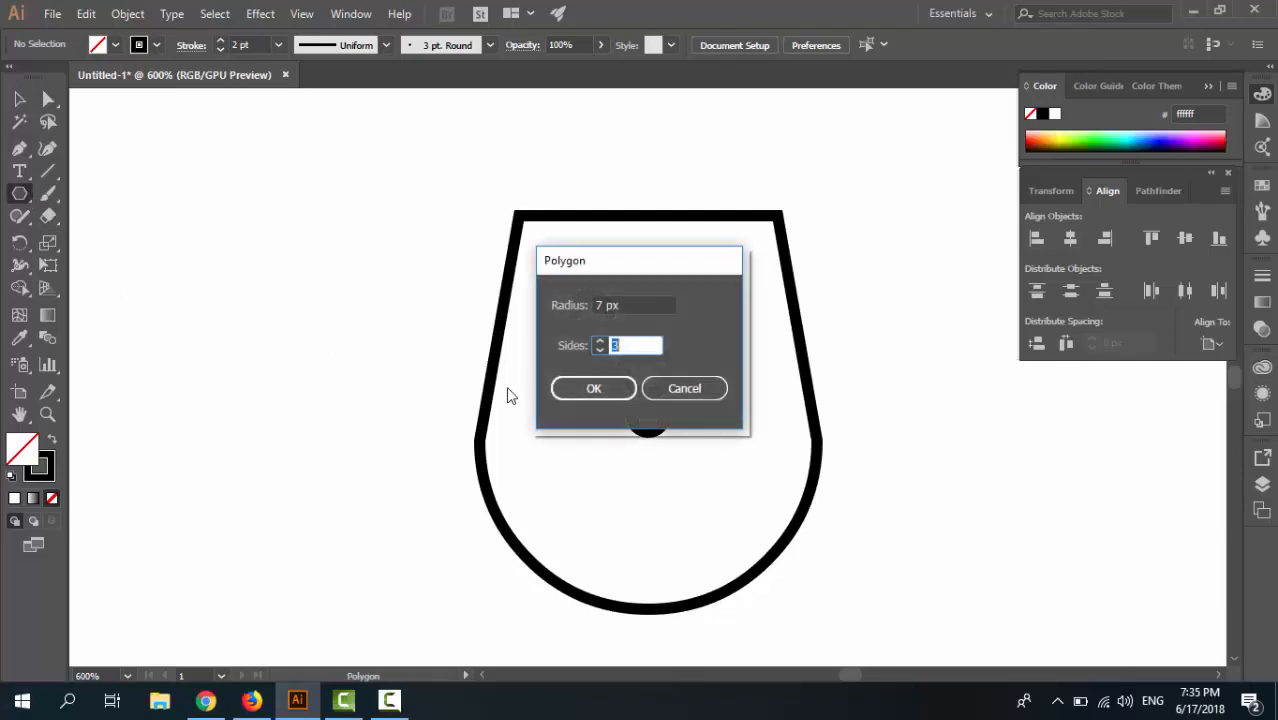
{"action": "left_click", "coordinate": [613, 309]}
{"action": "type", "text": "12"}
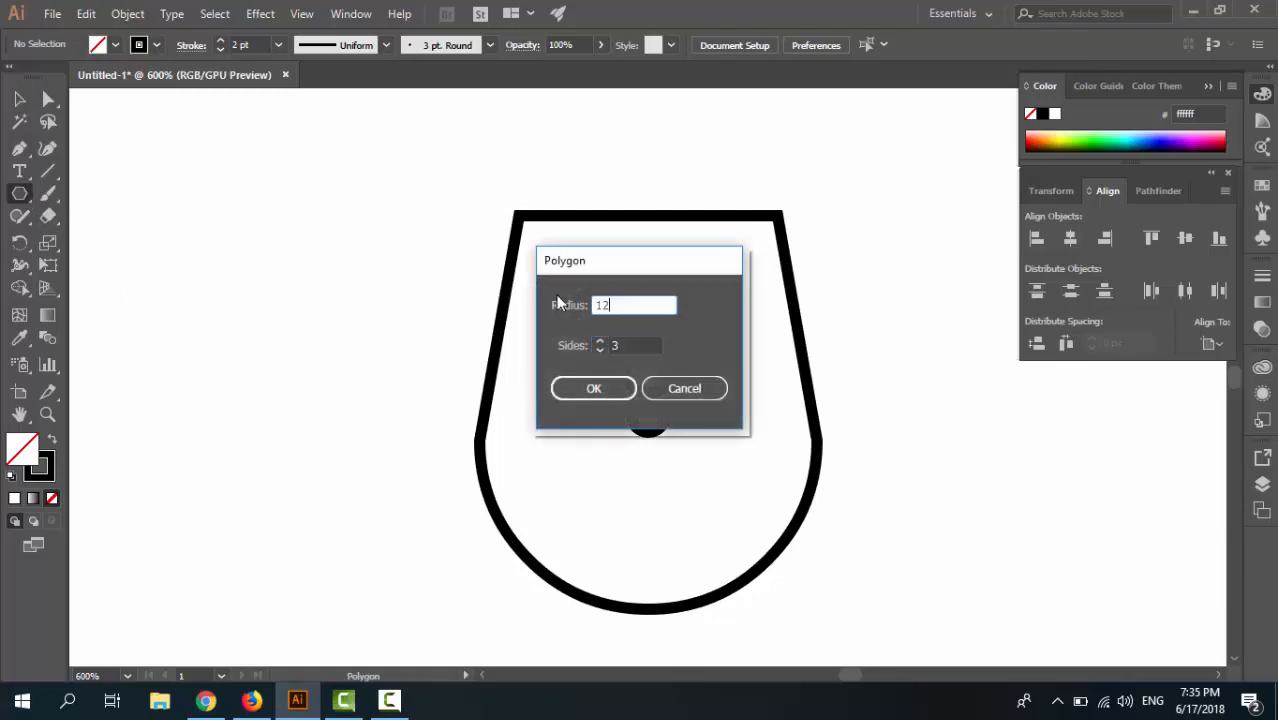
{"action": "key", "text": "Tab"}
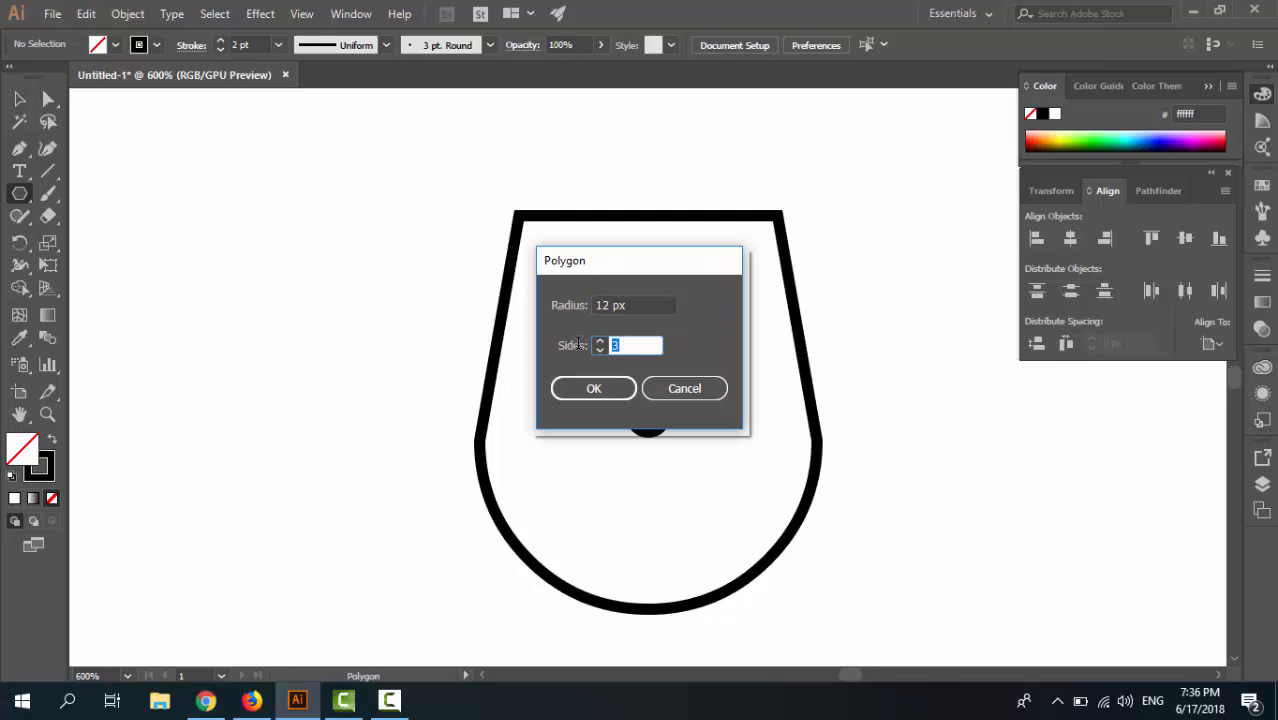
{"action": "type", "text": "6"}
{"action": "left_click", "coordinate": [590, 387]}
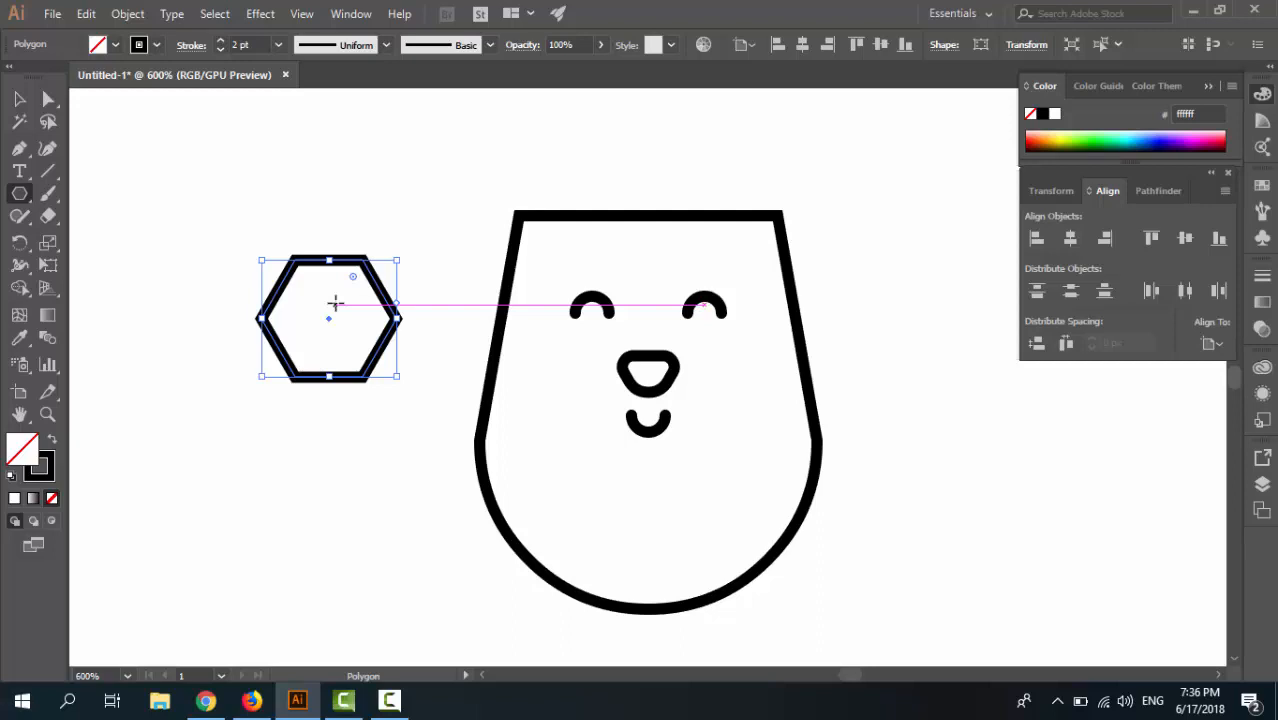
Round the hexagon's corners to 7 px and set its polygon angle to 90°.
{"action": "left_click", "coordinate": [1040, 190]}
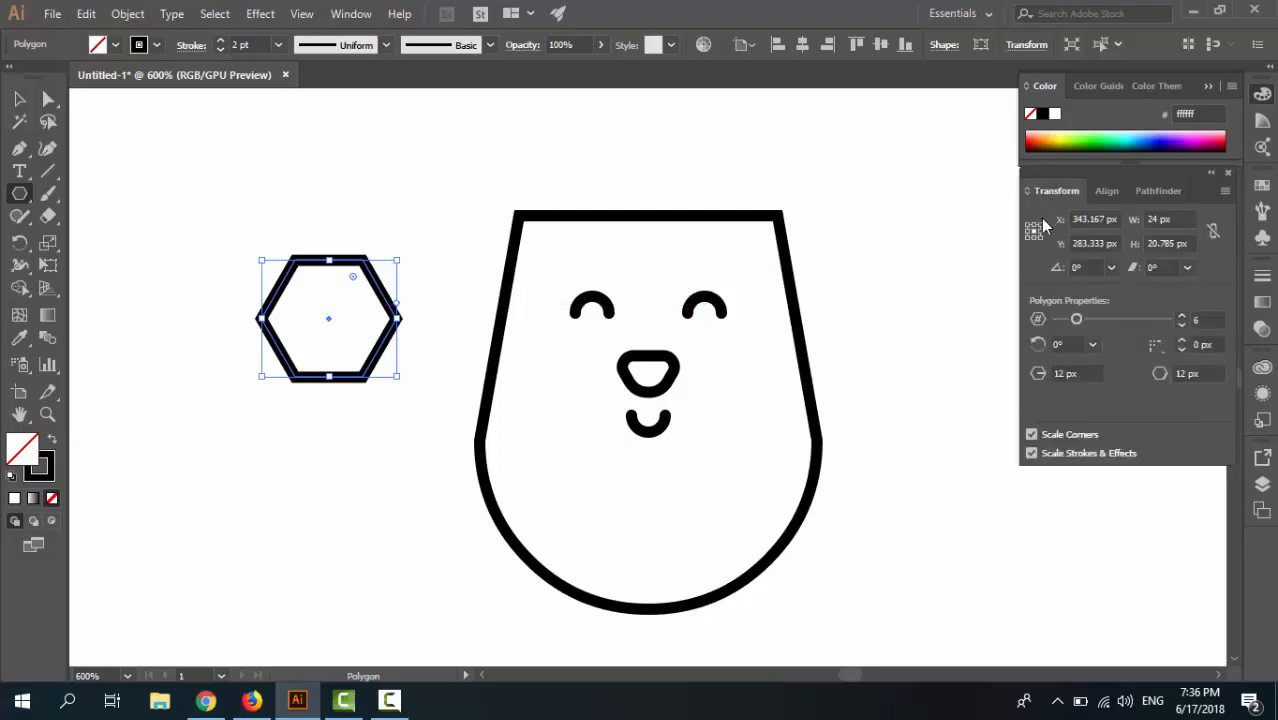
{"action": "key", "text": "v"}
{"action": "scroll", "coordinate": [956, 380], "scroll_direction": "down", "scroll_amount": 1}
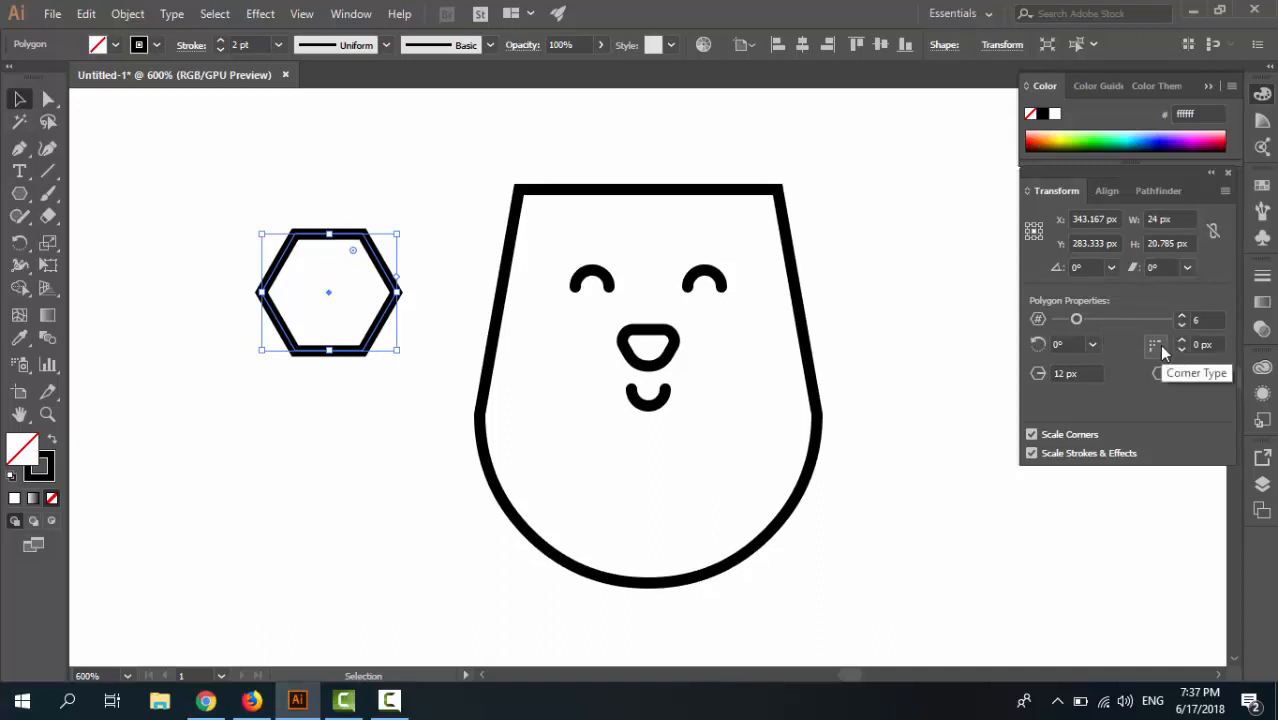
{"action": "left_click_drag", "start_coordinate": [1213, 344], "coordinate": [1156, 332]}
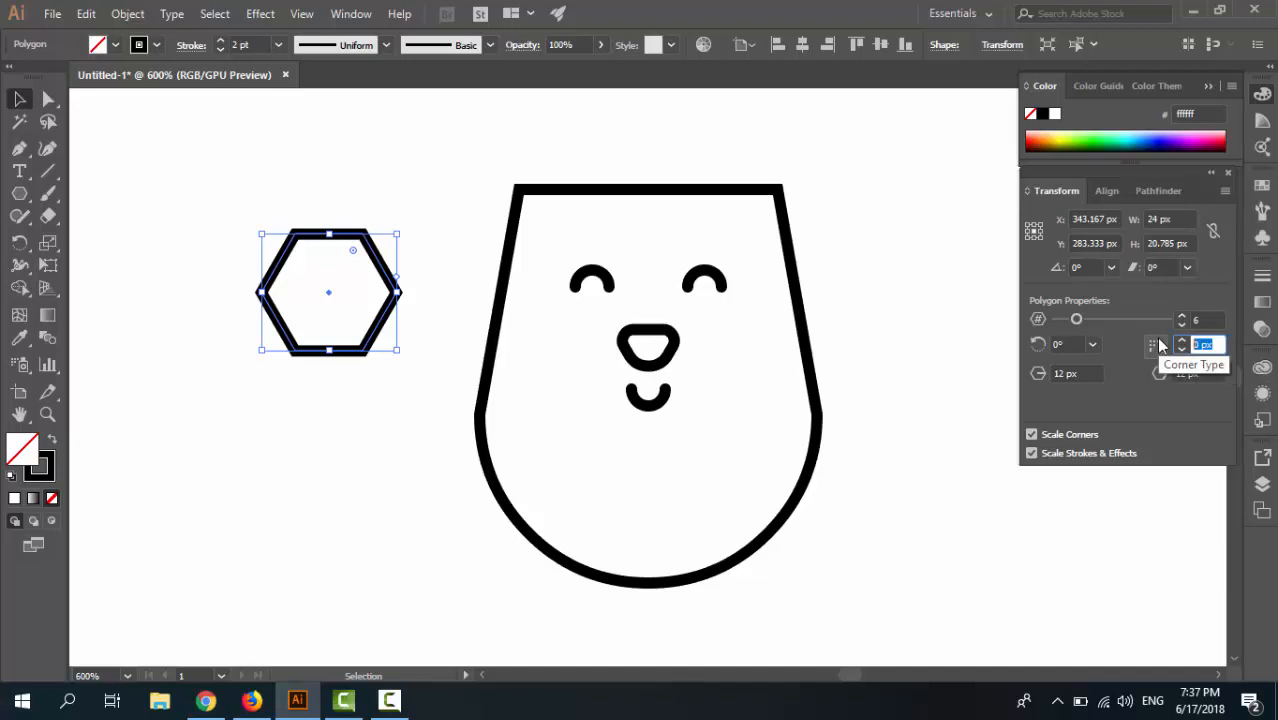
{"action": "type", "text": "7 px"}
{"action": "key", "text": "Return"}
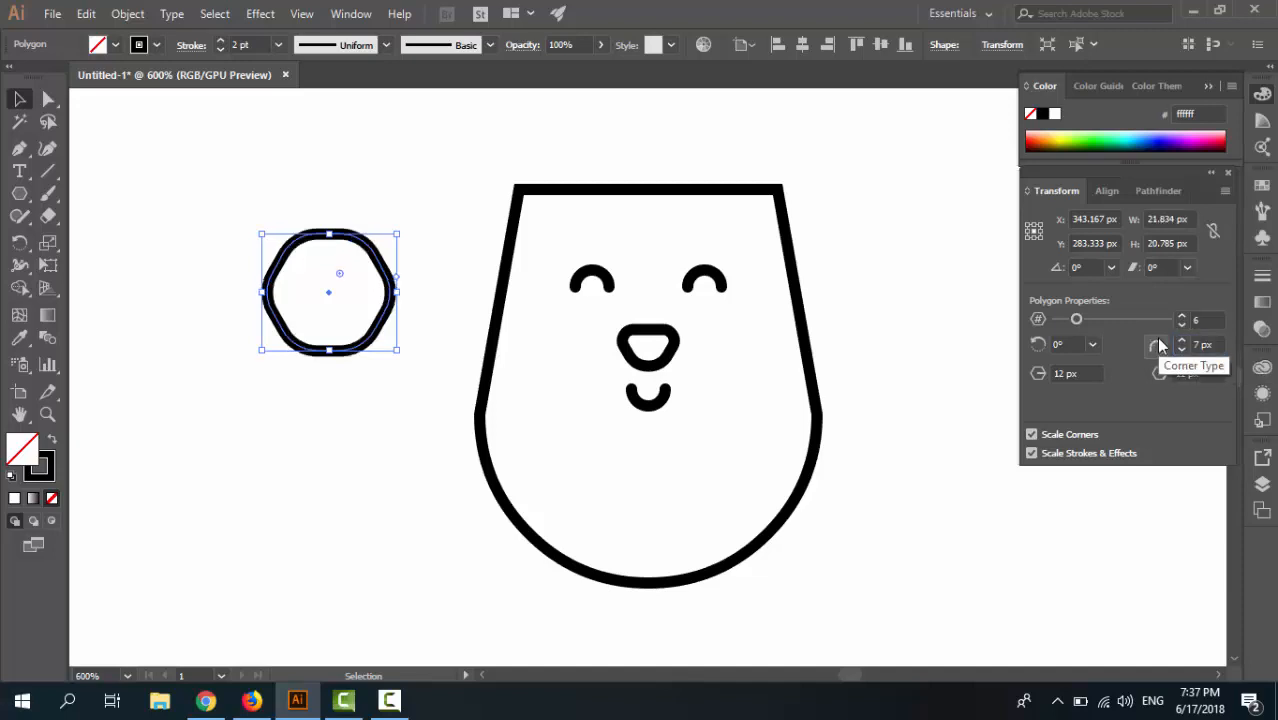
{"action": "left_click", "coordinate": [1074, 340]}
{"action": "type", "text": "90"}
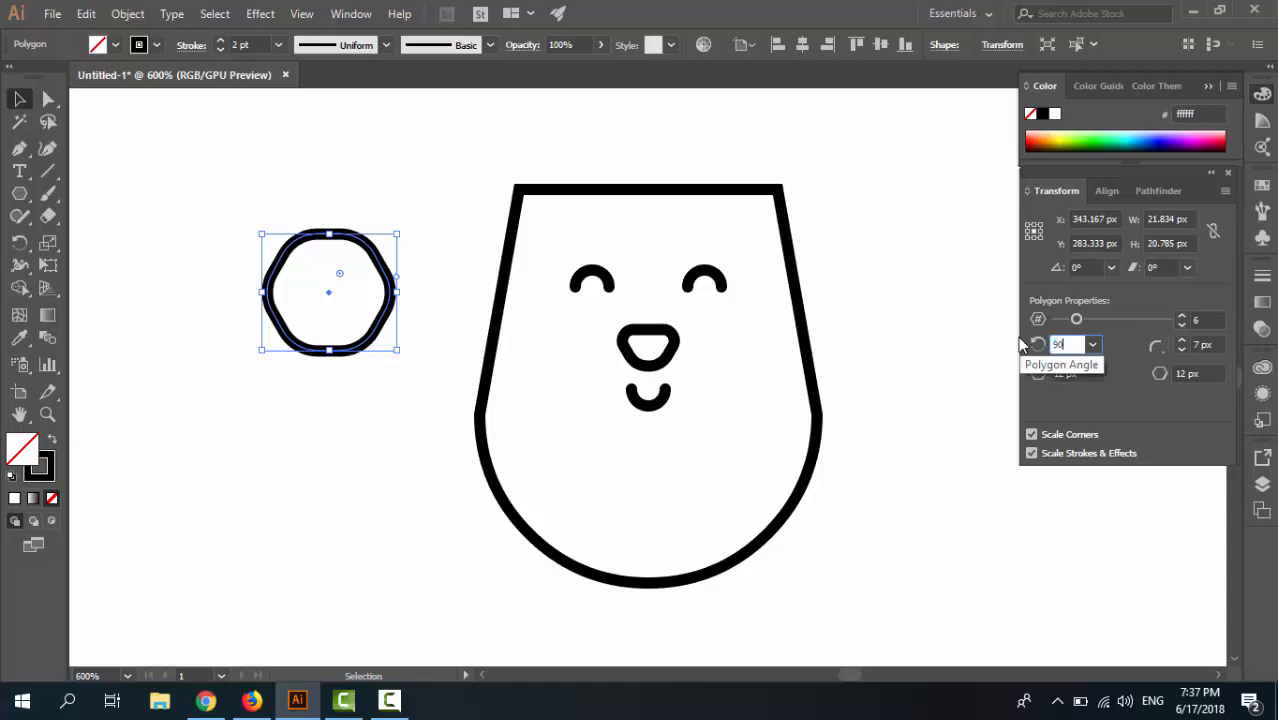
{"action": "key", "text": "Return"}
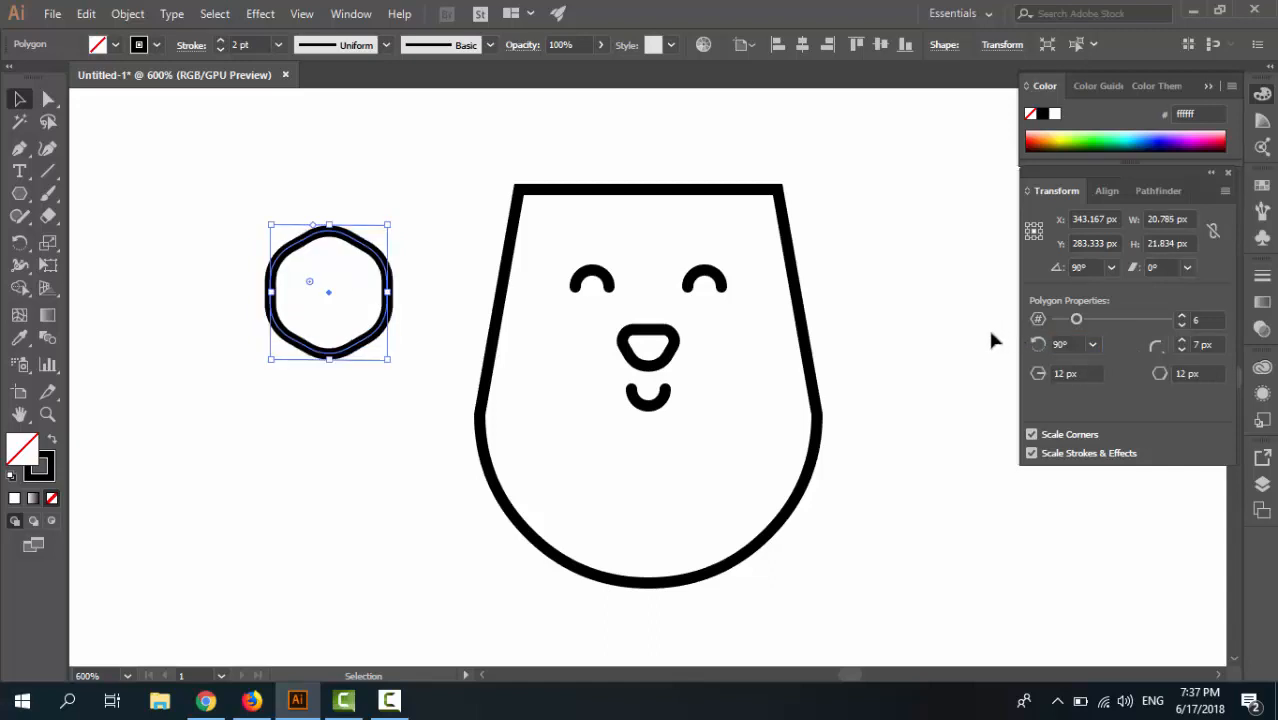
Move the hexagon onto the face so it surrounds the nose and mouth, centered between the eyes.
{"action": "left_click", "coordinate": [408, 283]}
{"action": "left_click", "coordinate": [392, 280]}
{"action": "left_click_drag", "start_coordinate": [392, 280], "coordinate": [708, 348]}
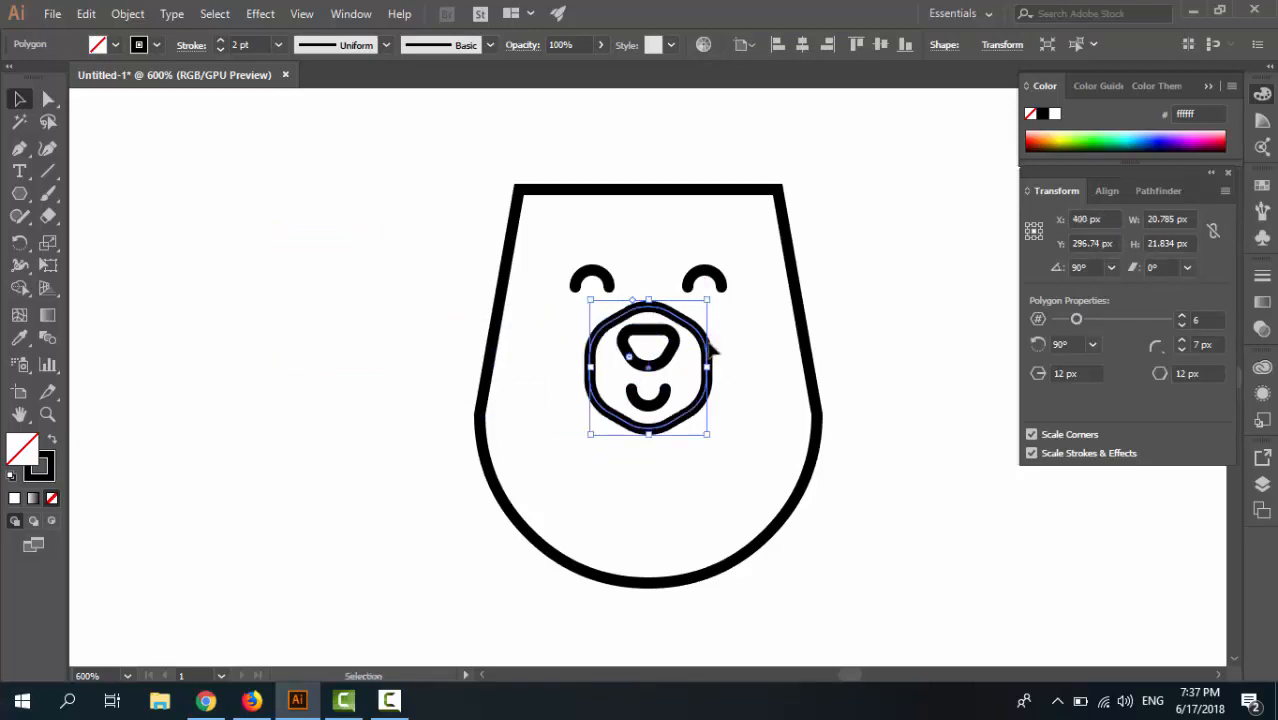
{"action": "key", "text": "Right"}
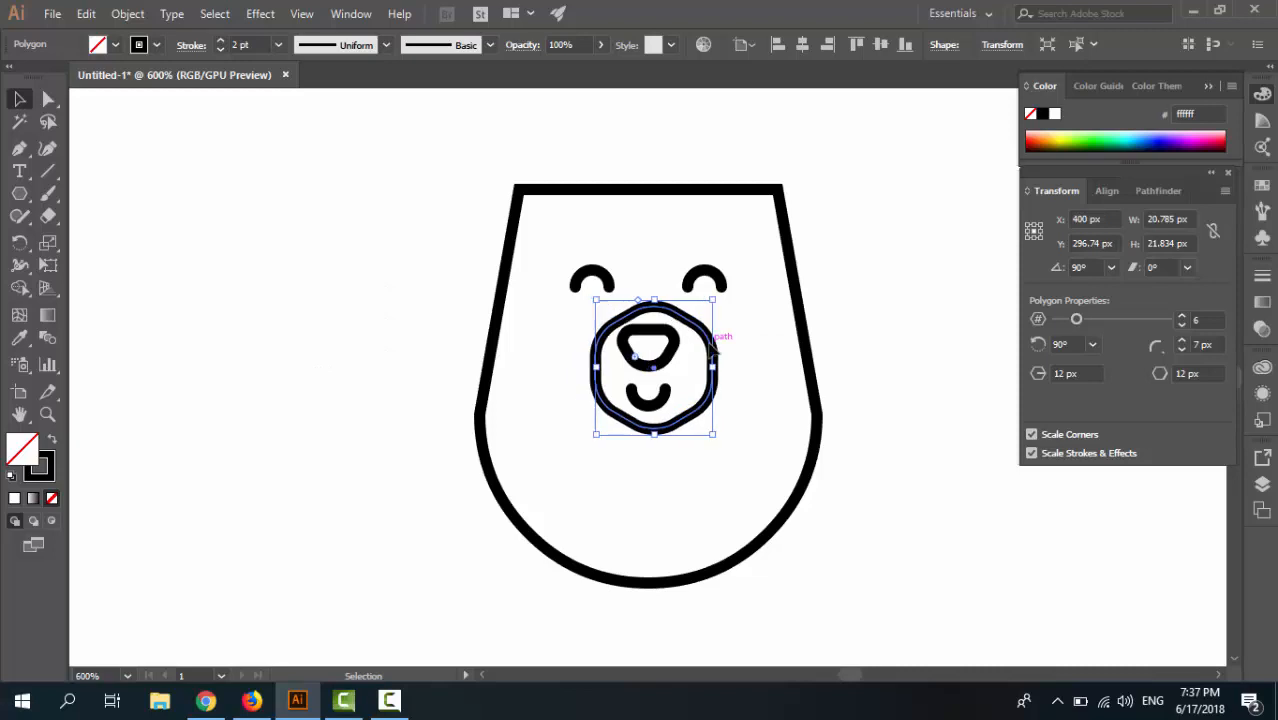
{"action": "key", "text": "Left"}
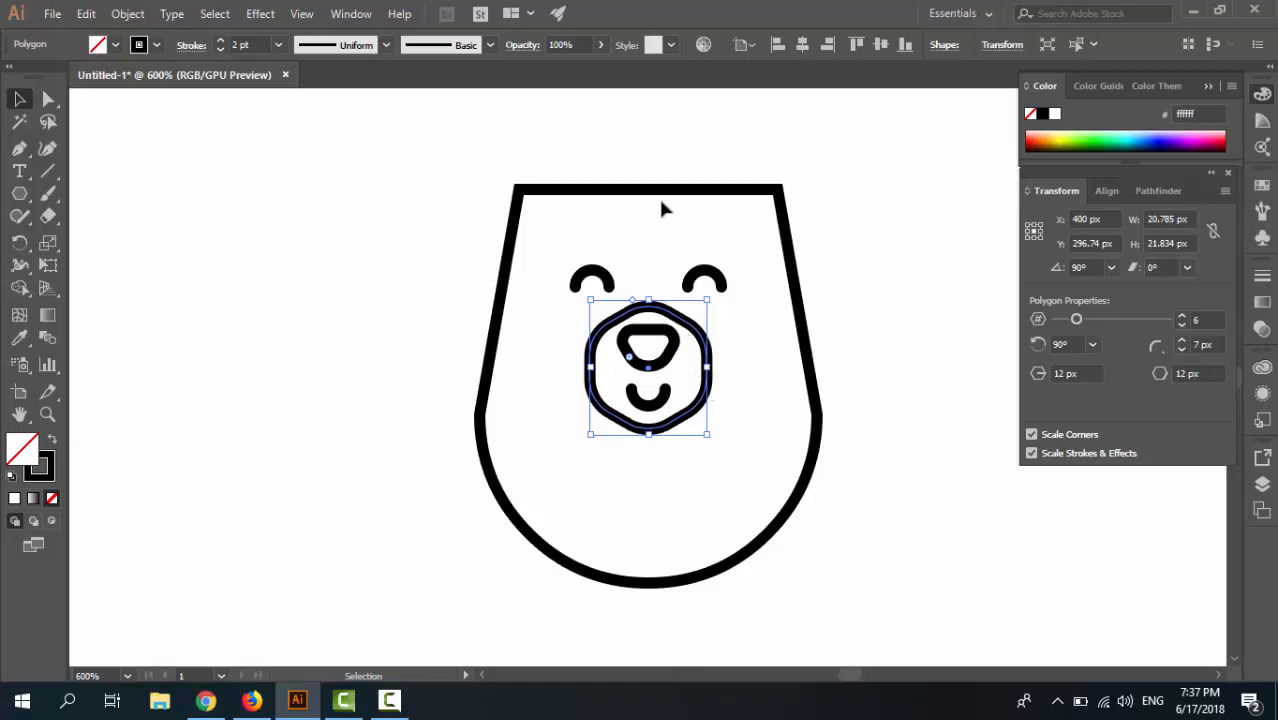
Select the hexagon and the body outline together and set alignment to a key object, using the body outline as the key.
{"action": "left_click", "coordinate": [715, 342]}
{"action": "left_click", "coordinate": [707, 342]}
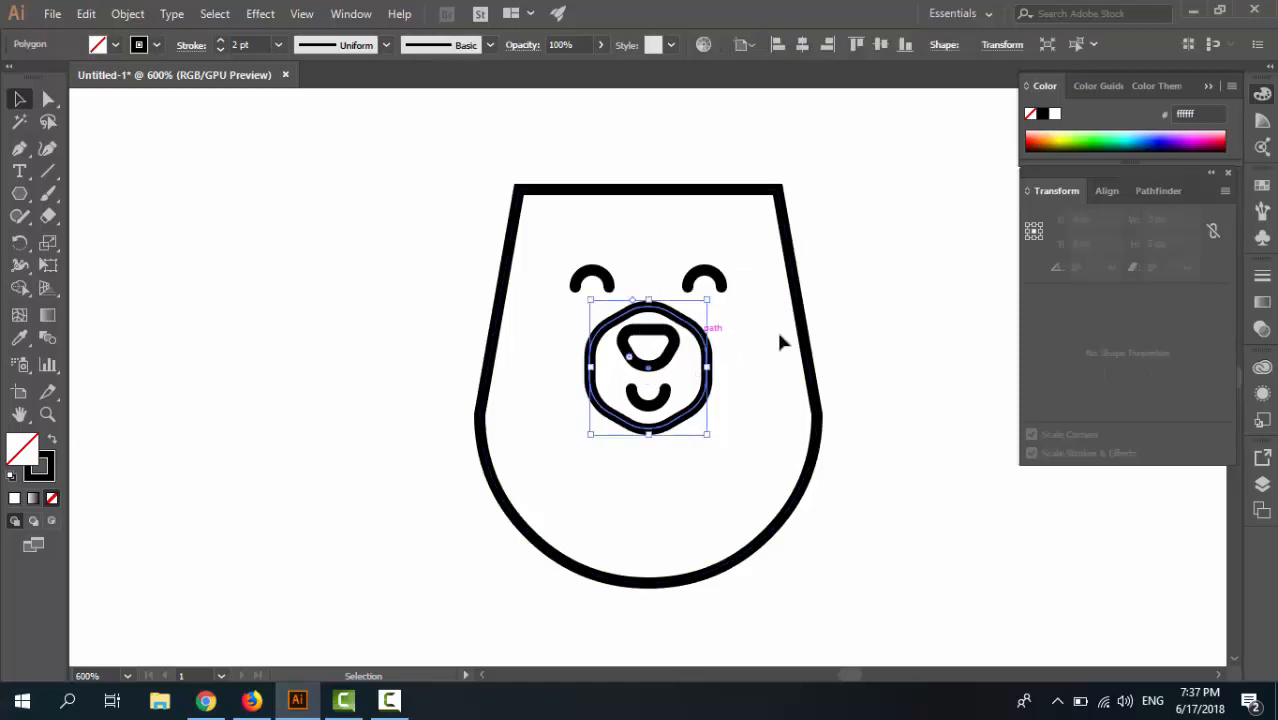
{"action": "left_click", "coordinate": [802, 332], "text": "shift"}
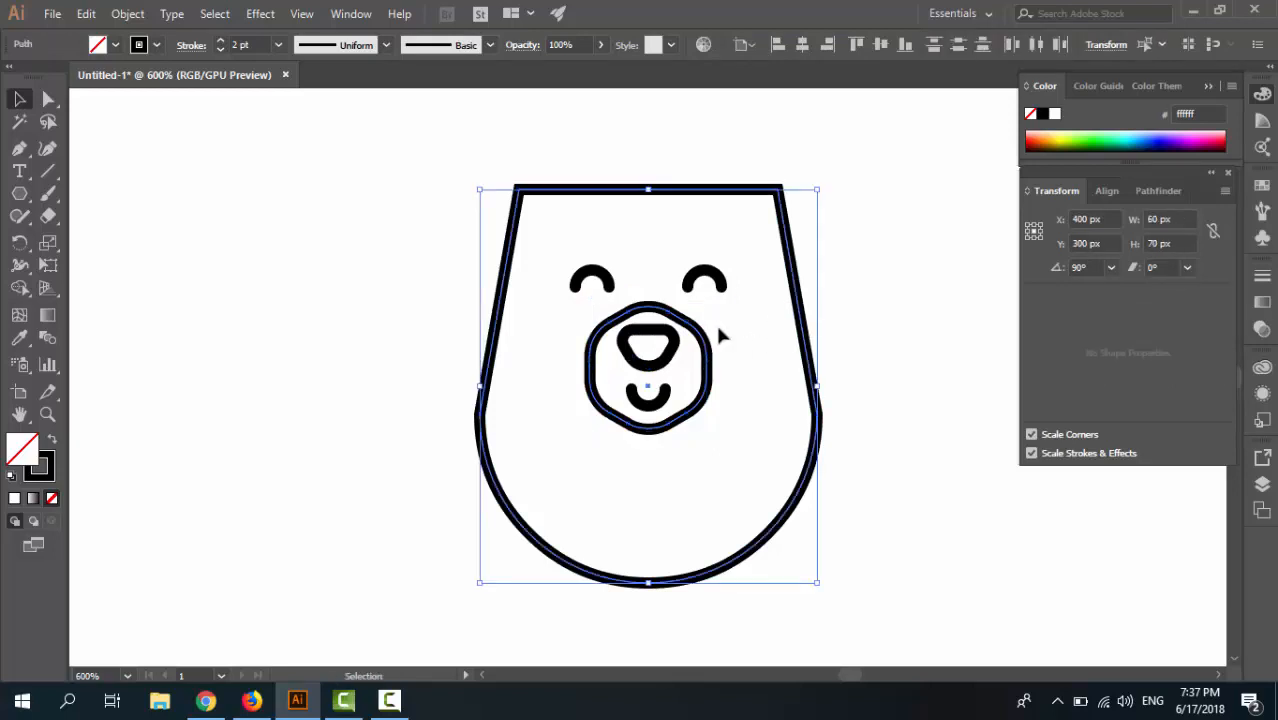
{"action": "left_click", "coordinate": [1108, 191]}
{"action": "left_click", "coordinate": [1205, 344]}
{"action": "left_click", "coordinate": [1172, 381]}
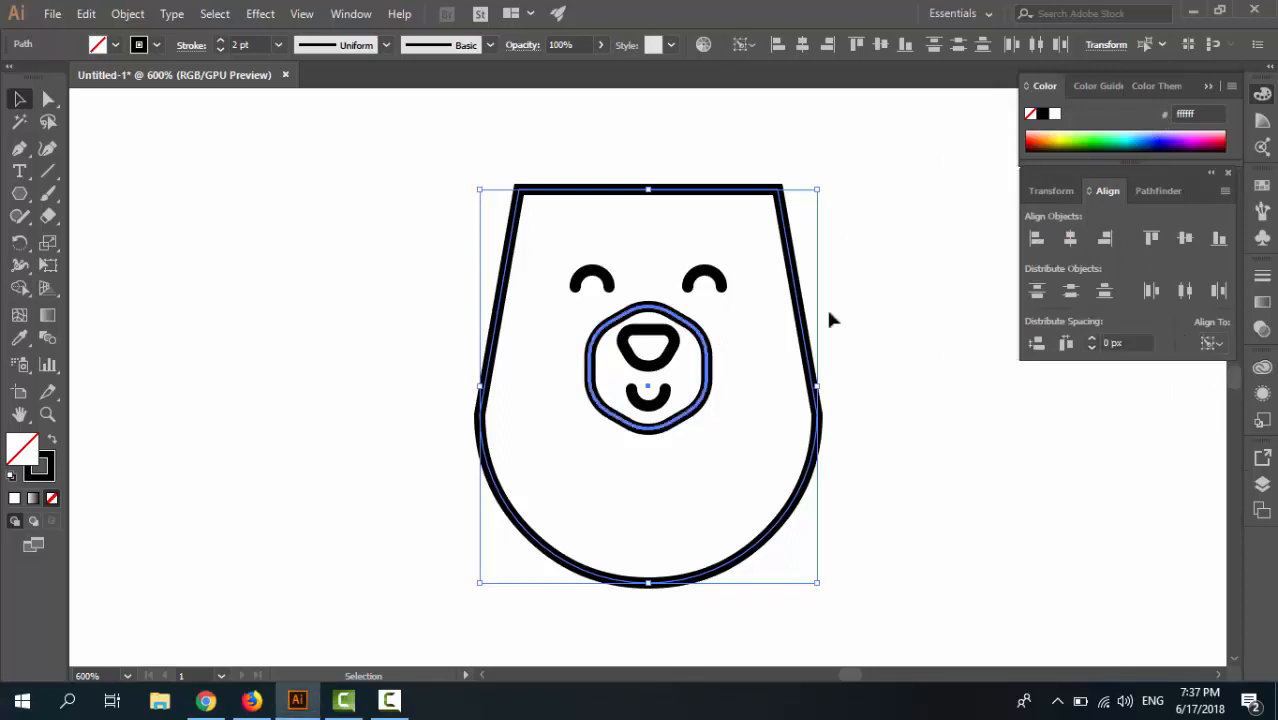
{"action": "left_click", "coordinate": [797, 292]}
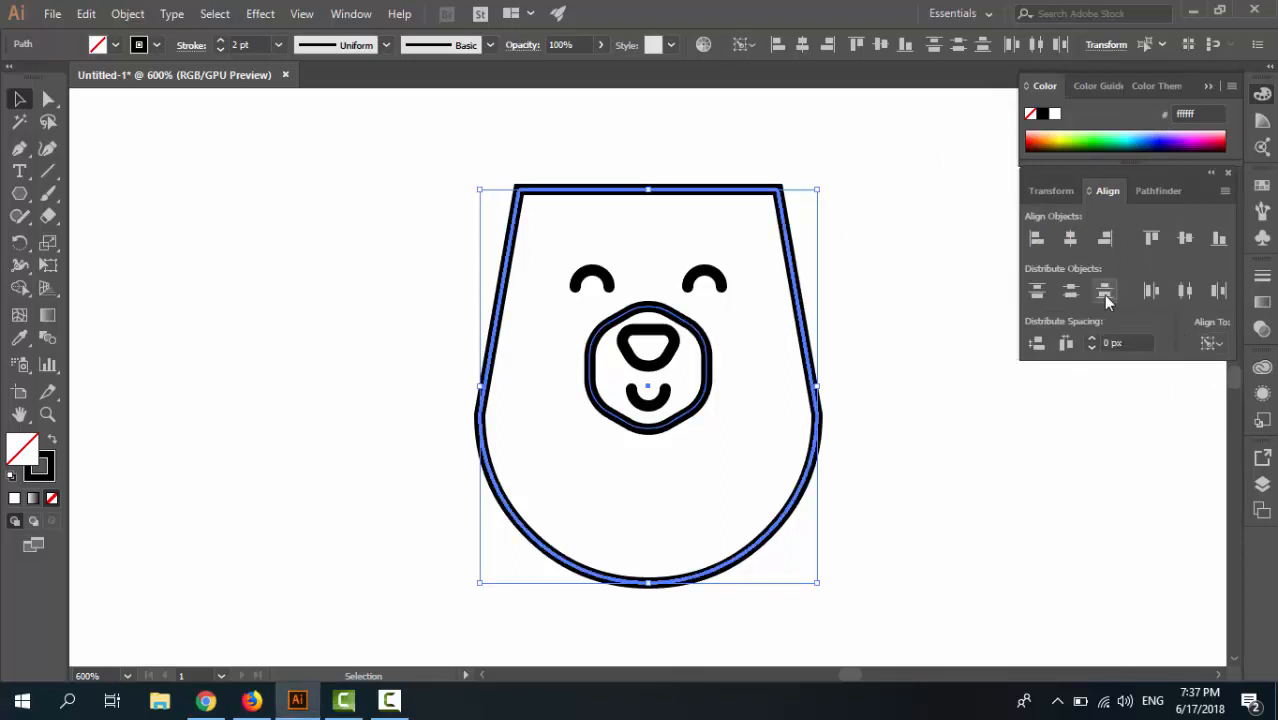
{"action": "left_click", "coordinate": [862, 291]}
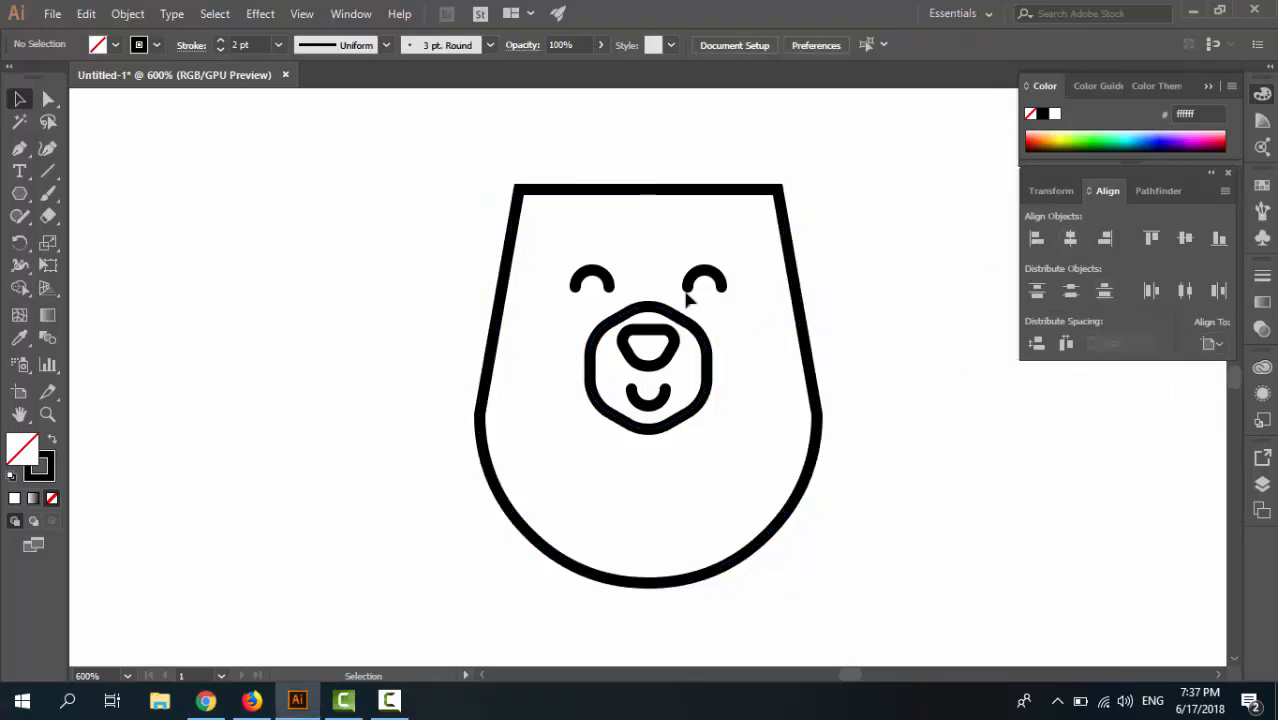
Create a 20 x 20 px square on the empty area to the left of the body.
{"action": "left_click", "coordinate": [706, 404]}
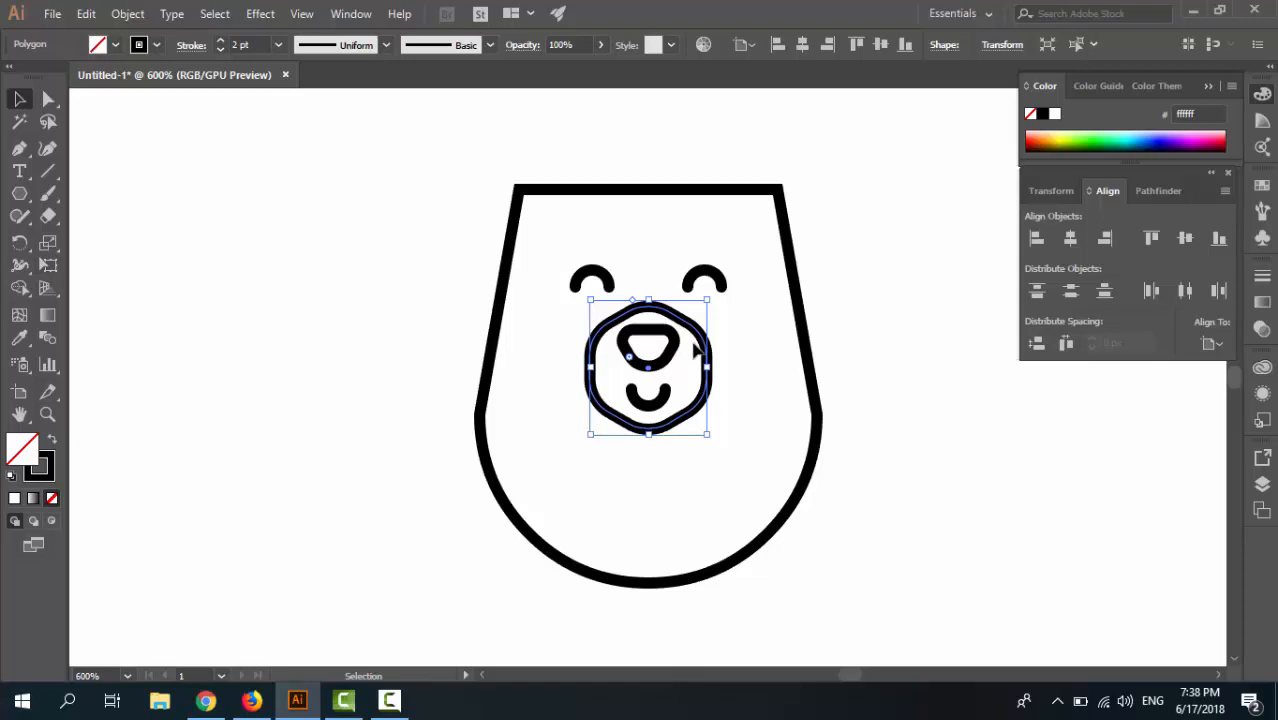
{"action": "left_click", "coordinate": [19, 198]}
{"action": "left_click_drag", "start_coordinate": [19, 198], "coordinate": [74, 194]}
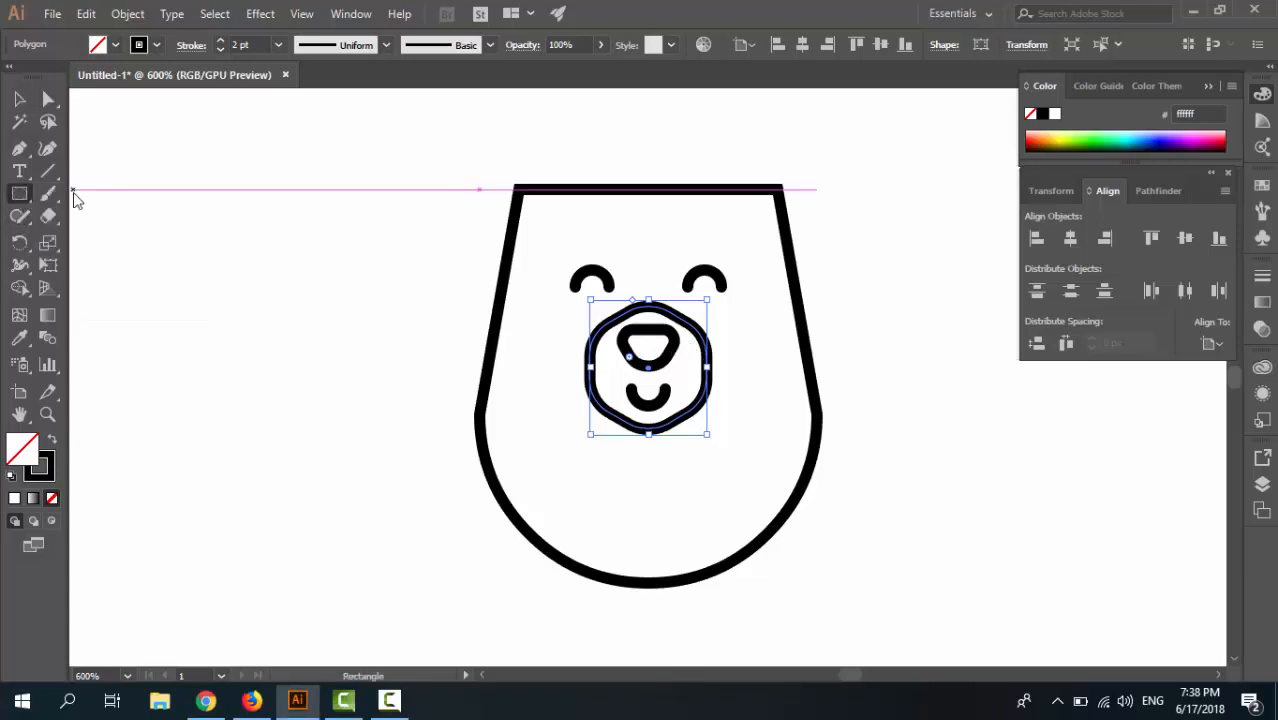
{"action": "left_click", "coordinate": [256, 261]}
{"action": "type", "text": "20"}
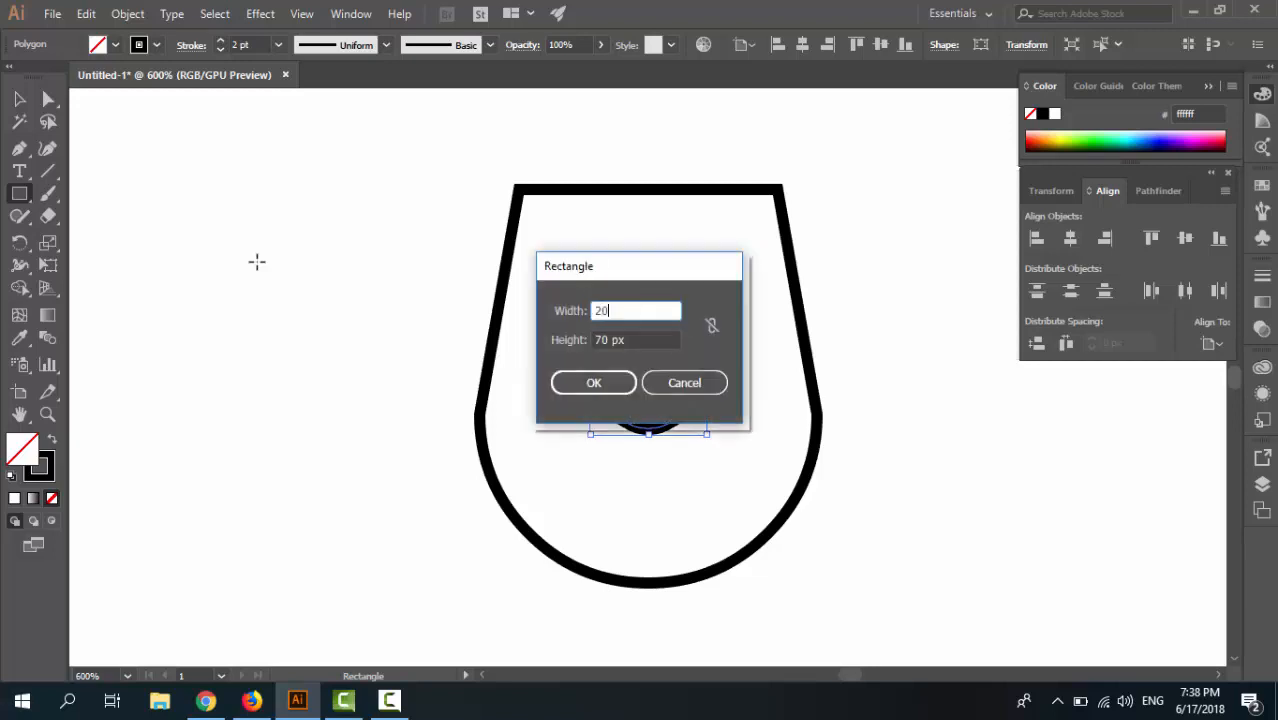
{"action": "key", "text": "Tab"}
{"action": "type", "text": "20"}
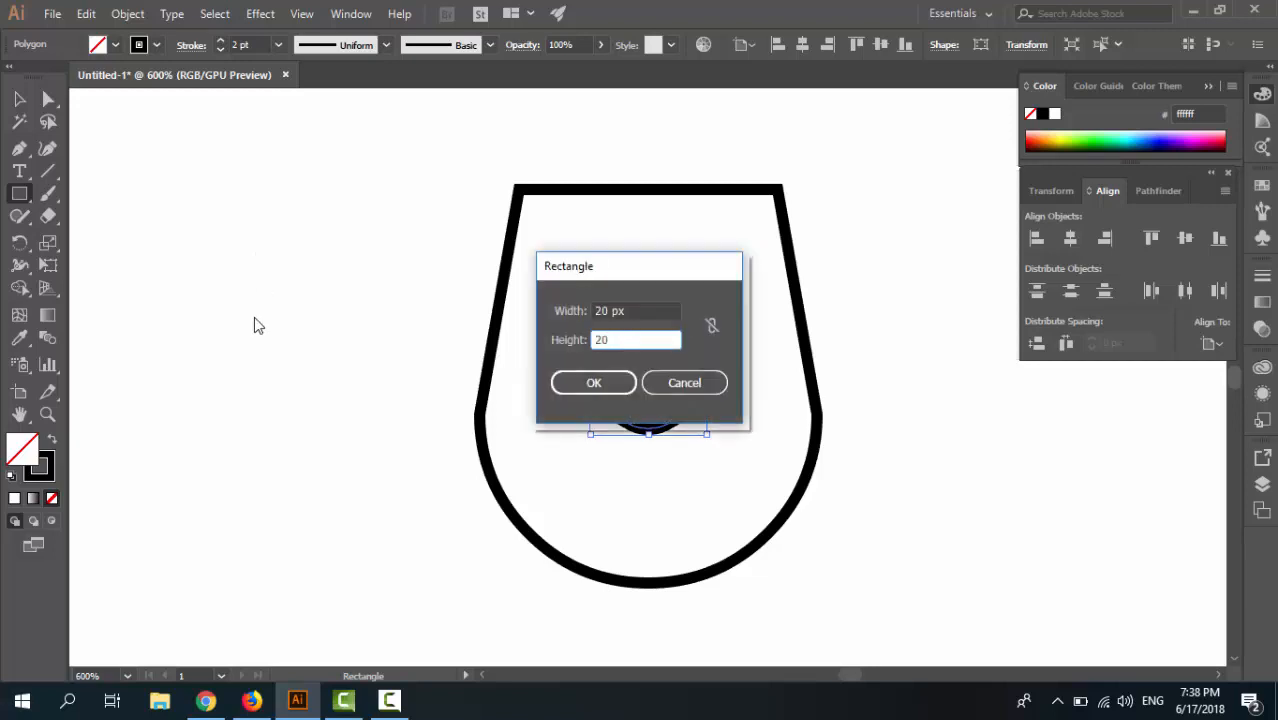
{"action": "left_click", "coordinate": [597, 390]}
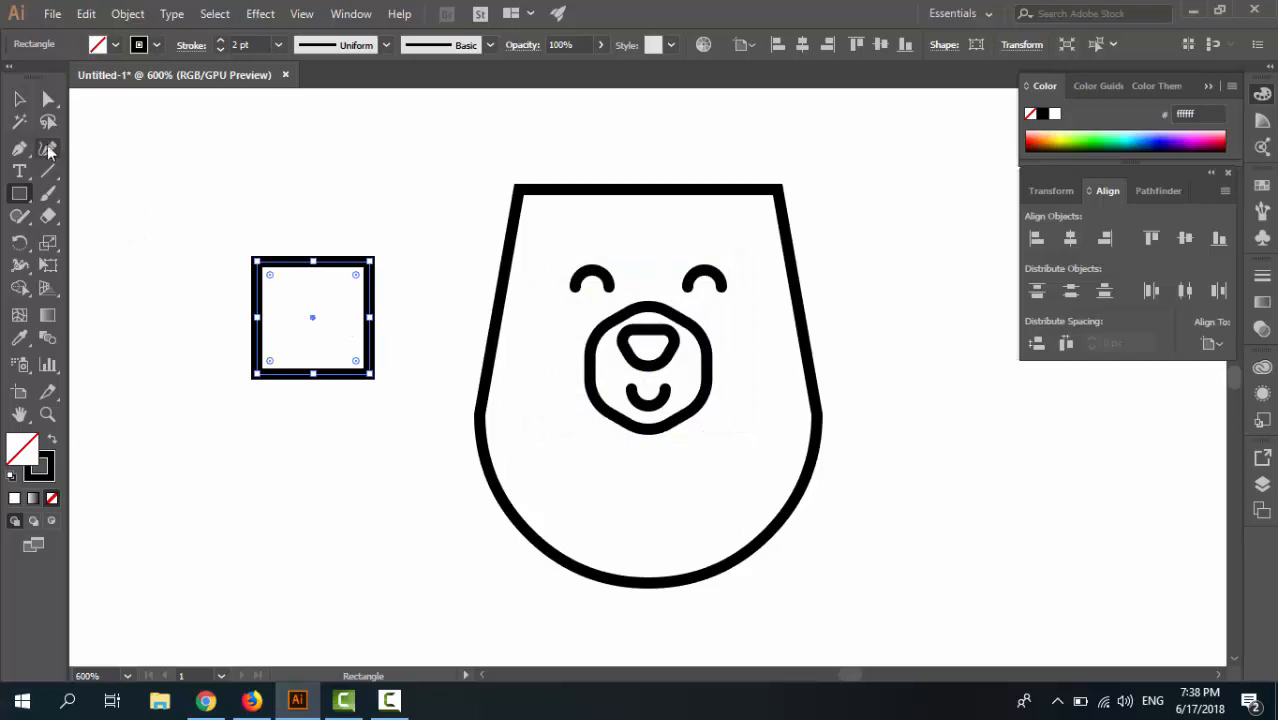
Round the square's upper-right corner to 20 px.
{"action": "left_click", "coordinate": [19, 99]}
{"action": "left_click", "coordinate": [45, 103]}
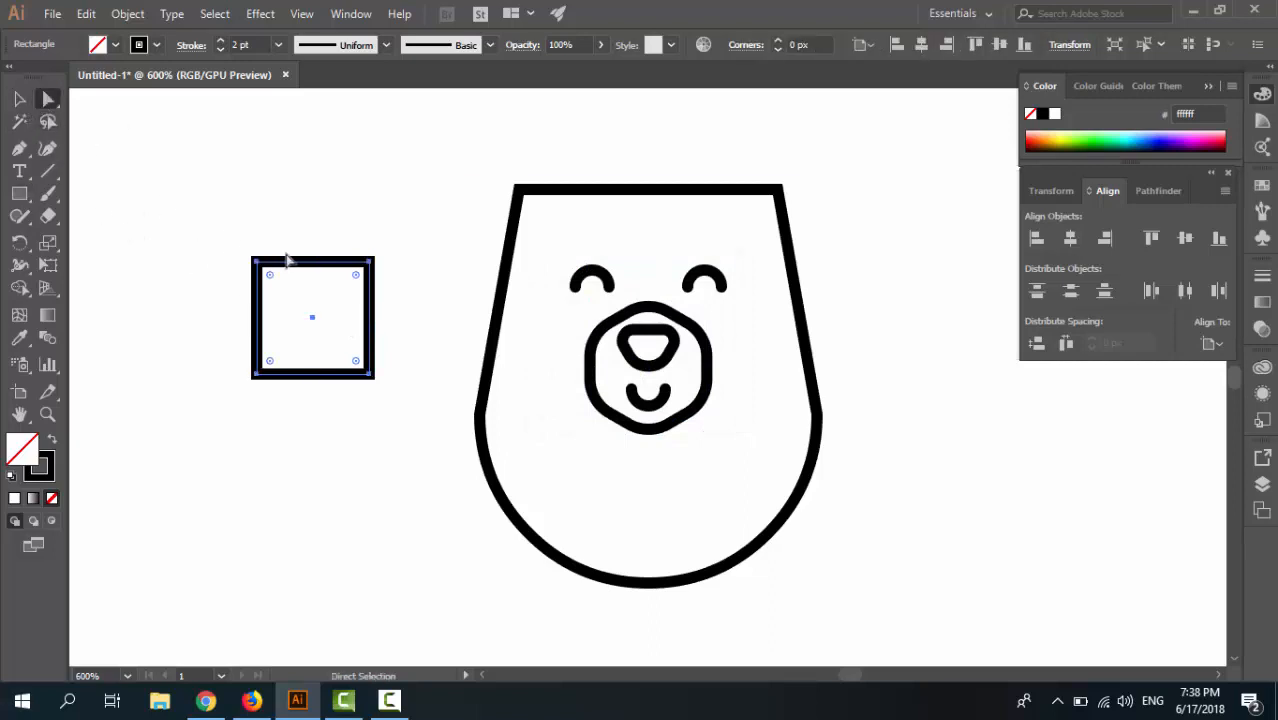
{"action": "left_click", "coordinate": [371, 230]}
{"action": "left_click", "coordinate": [371, 264]}
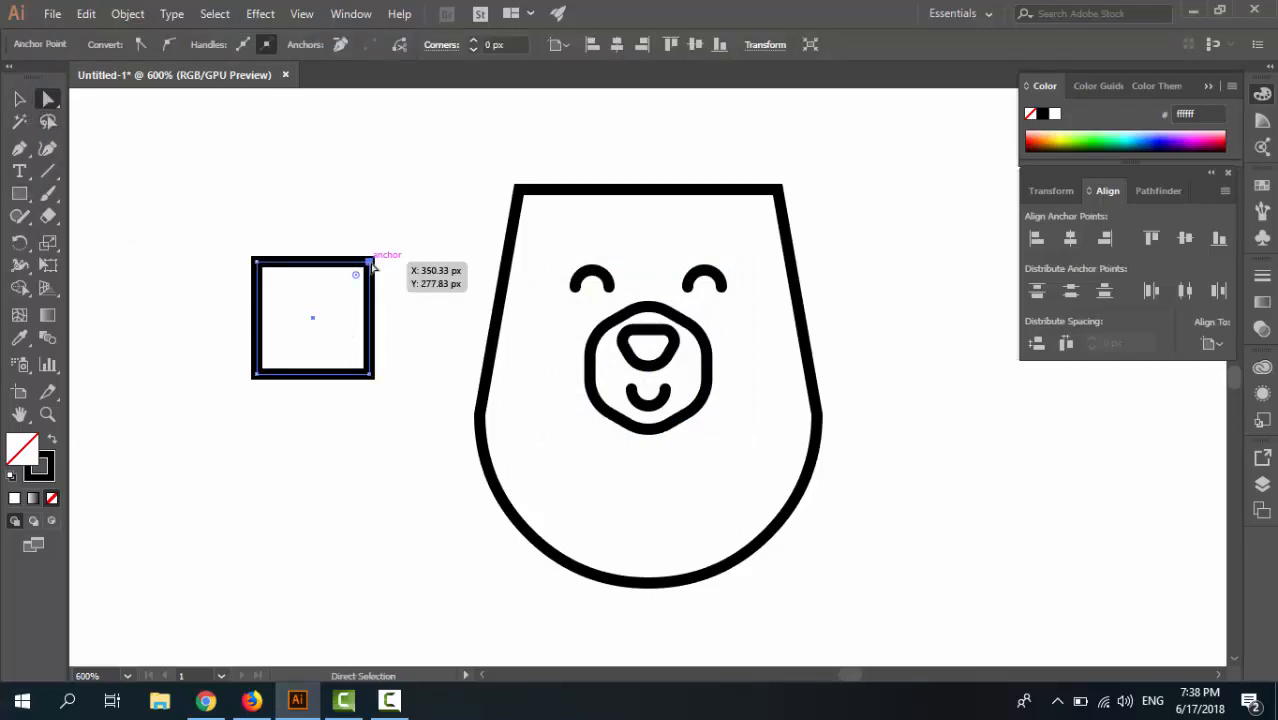
{"action": "left_click", "coordinate": [257, 378], "text": "shift"}
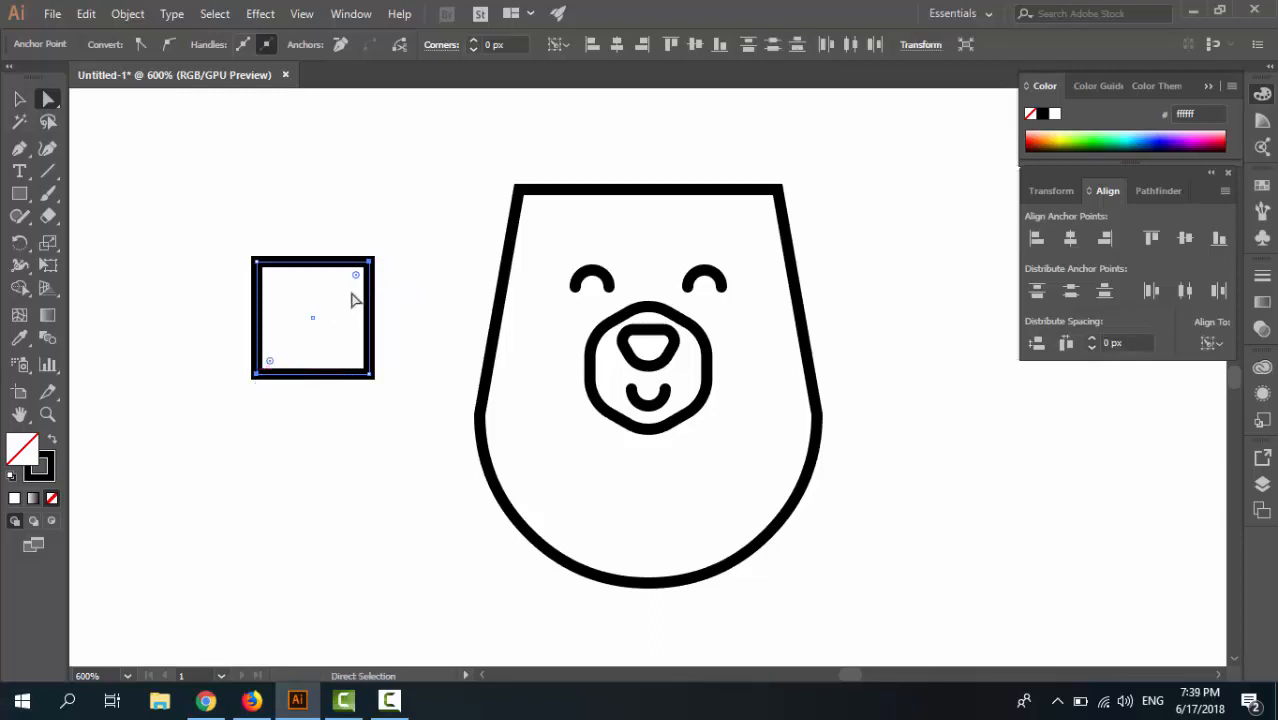
{"action": "left_click", "coordinate": [1052, 191]}
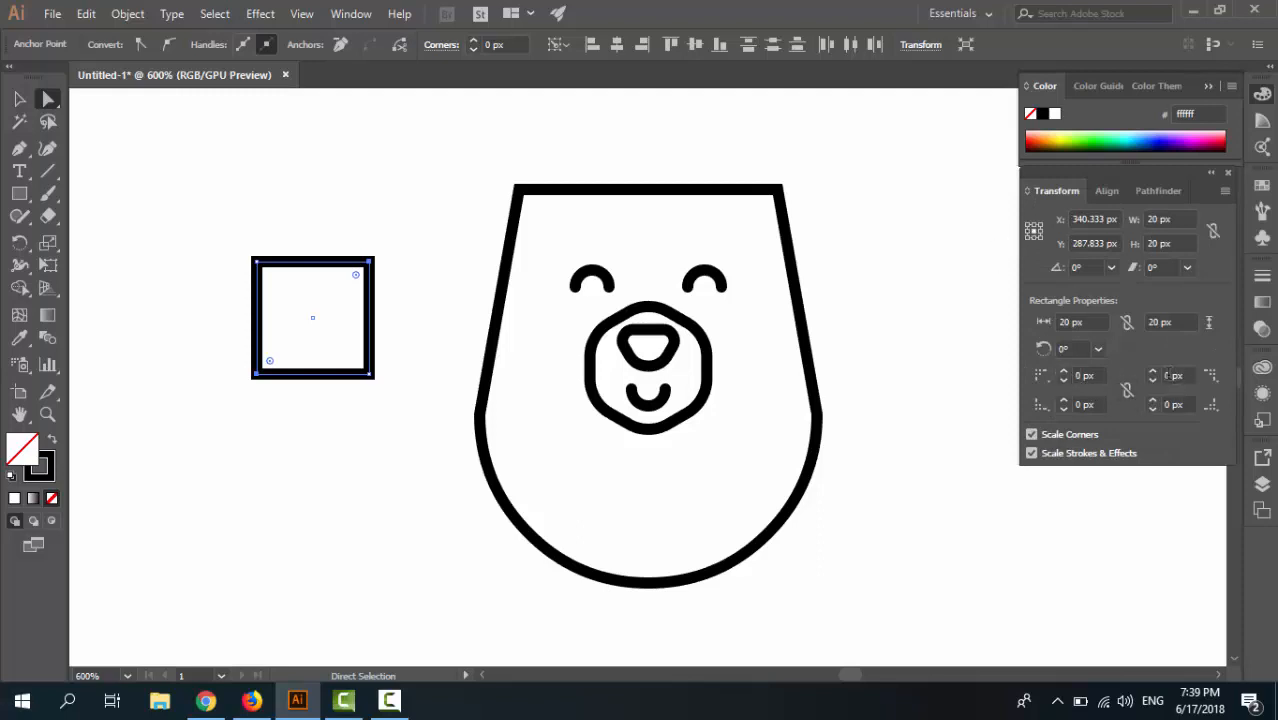
{"action": "left_click", "coordinate": [1154, 371]}
{"action": "left_click", "coordinate": [1154, 371]}
{"action": "left_click", "coordinate": [1154, 371]}
{"action": "left_click", "coordinate": [1154, 371]}
{"action": "left_click", "coordinate": [1154, 371]}
{"action": "left_click", "coordinate": [1154, 371]}
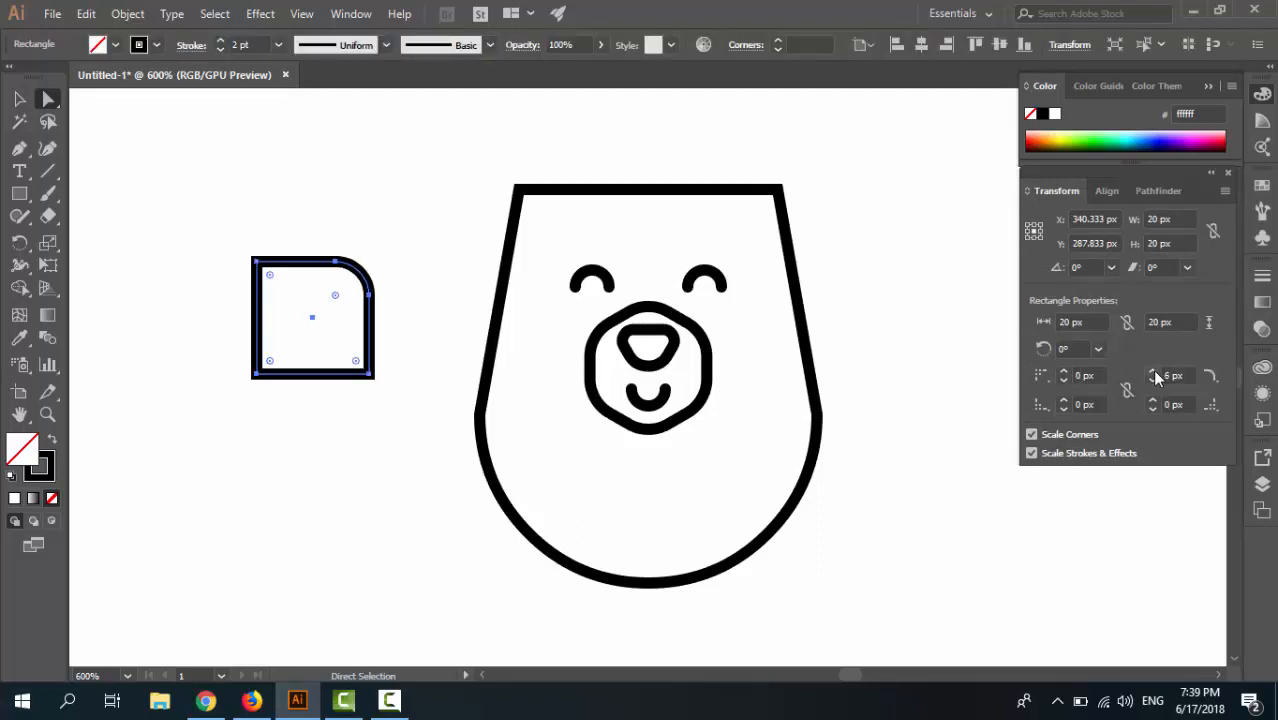
{"action": "left_click", "coordinate": [1154, 371]}
{"action": "left_click", "coordinate": [1182, 375]}
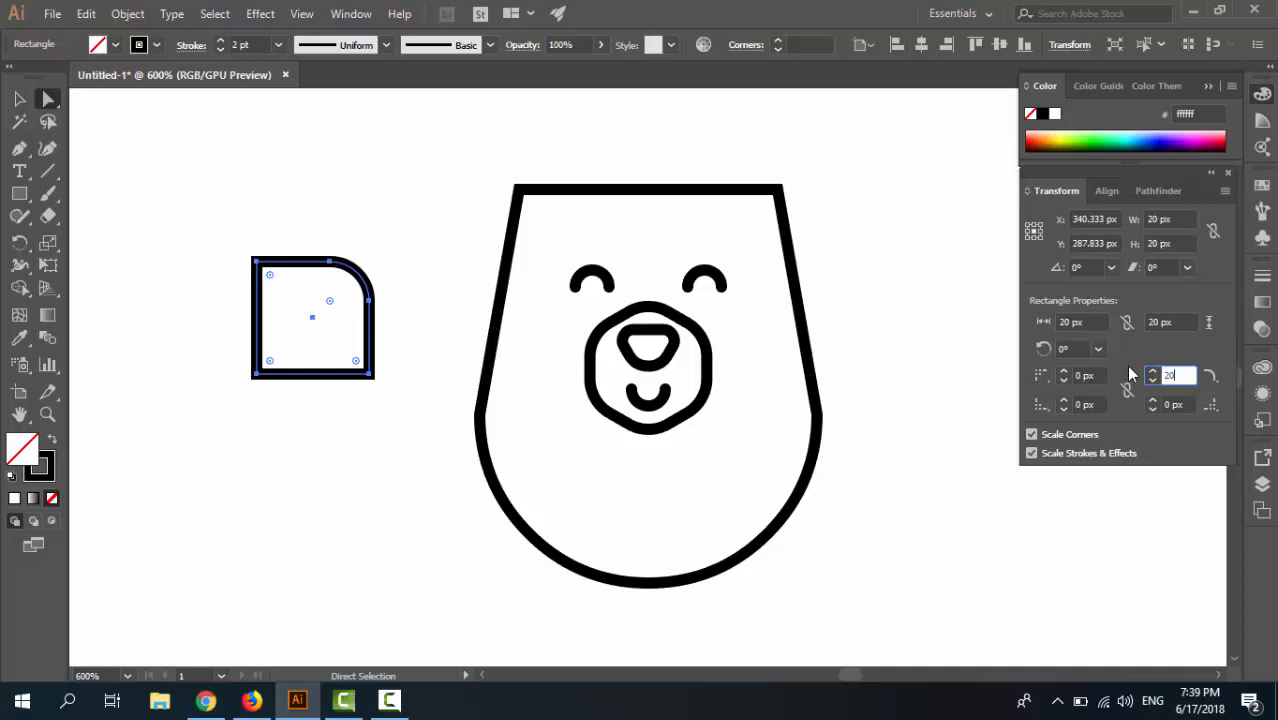
{"action": "type", "text": "20"}
{"action": "key", "text": "Return"}
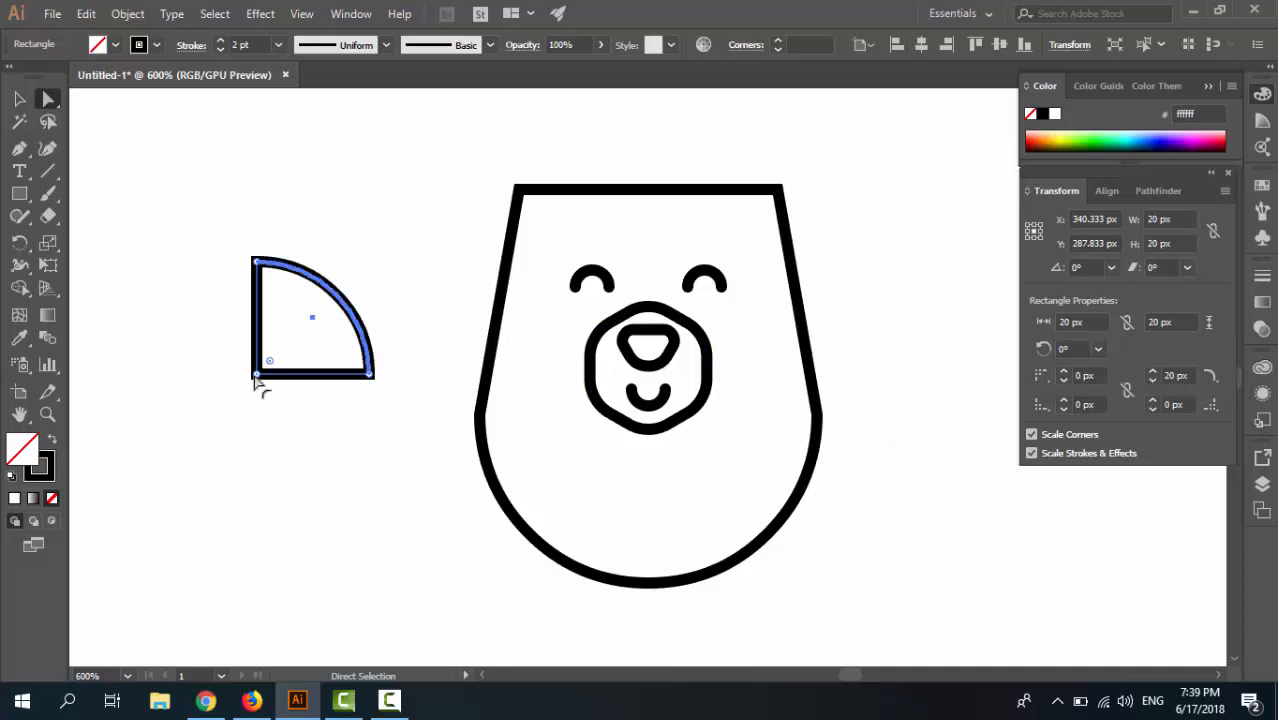
Round the opposite, lower-left corner to 20 px to form a leaf shape.
{"action": "left_click", "coordinate": [1085, 404]}
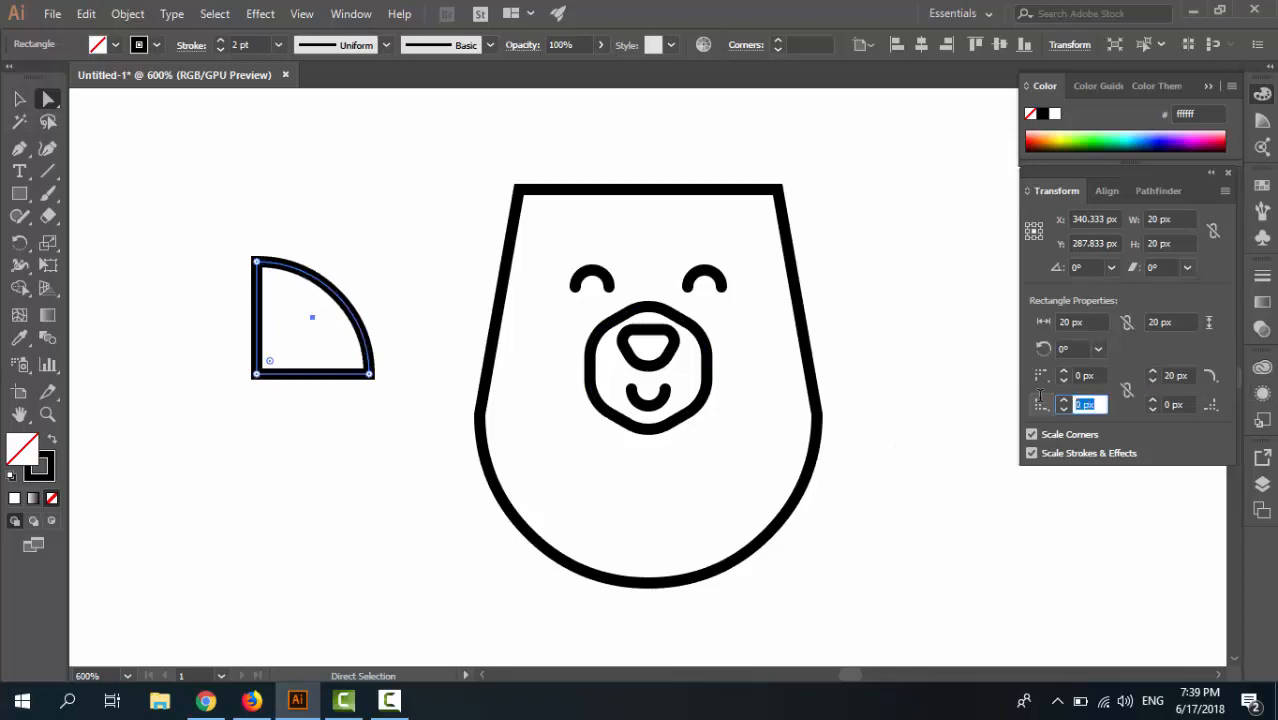
{"action": "type", "text": "20"}
{"action": "key", "text": "Return"}
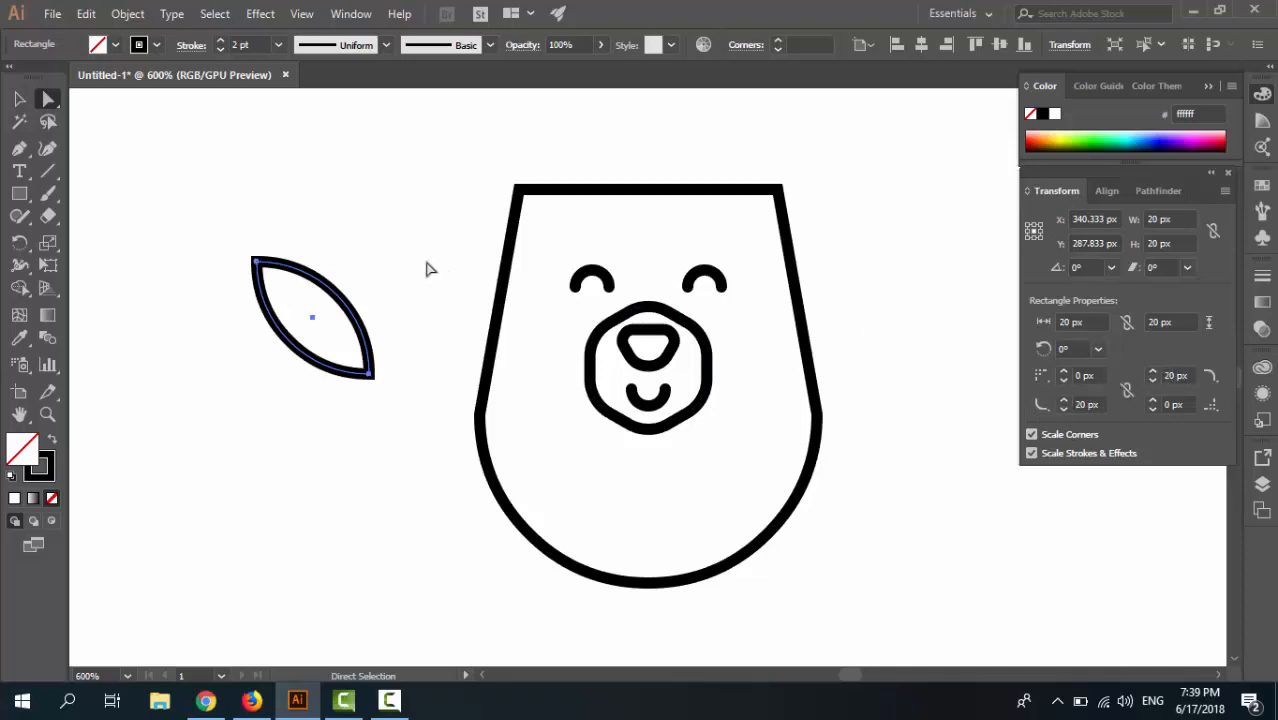
Move the leaf shape over the body's upper-left corner as an ear, centered at about X 372 px, Y 262 px.
{"action": "left_click", "coordinate": [396, 270]}
{"action": "key", "text": "v"}
{"action": "left_click", "coordinate": [360, 297]}
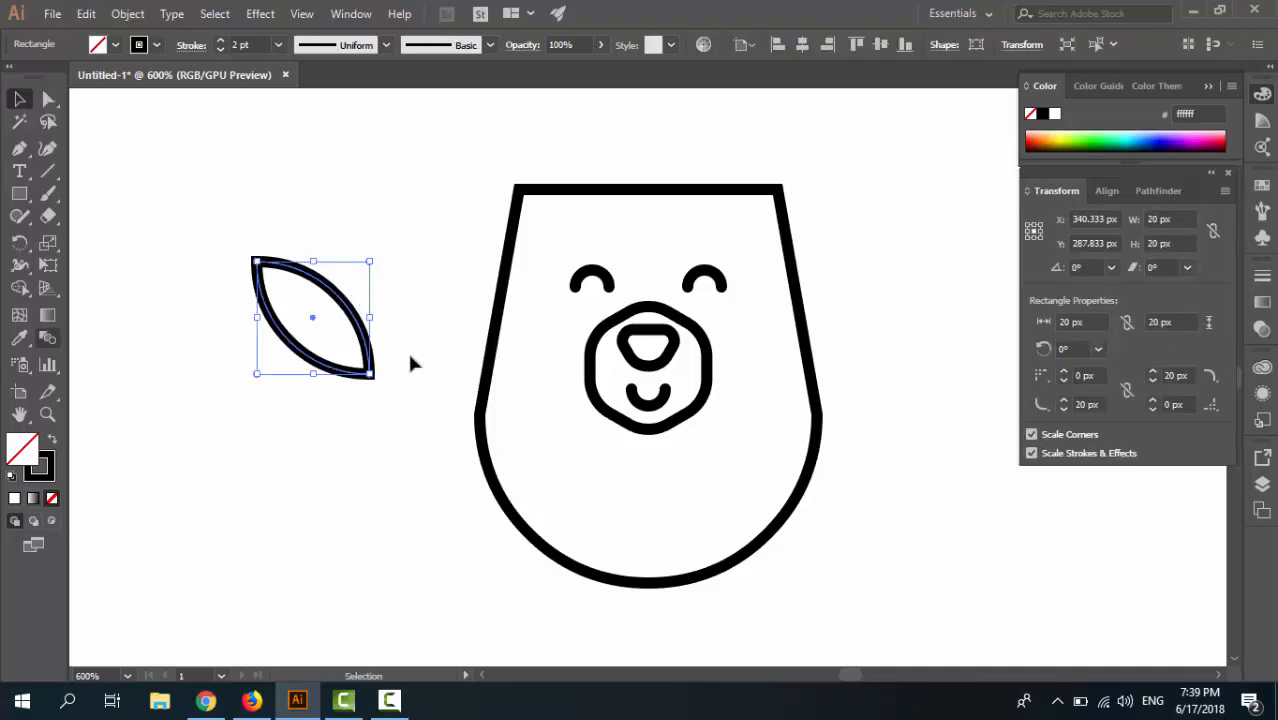
{"action": "left_click_drag", "start_coordinate": [432, 308], "coordinate": [394, 408]}
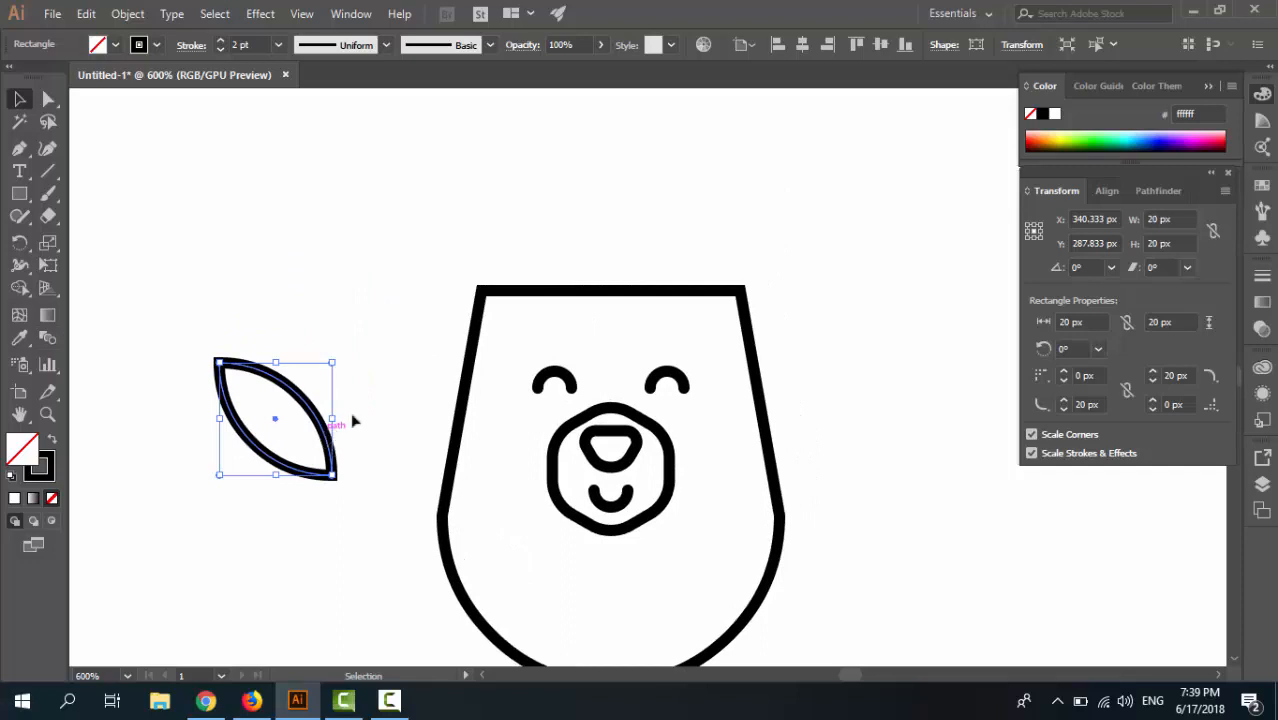
{"action": "left_click_drag", "start_coordinate": [321, 430], "coordinate": [519, 290]}
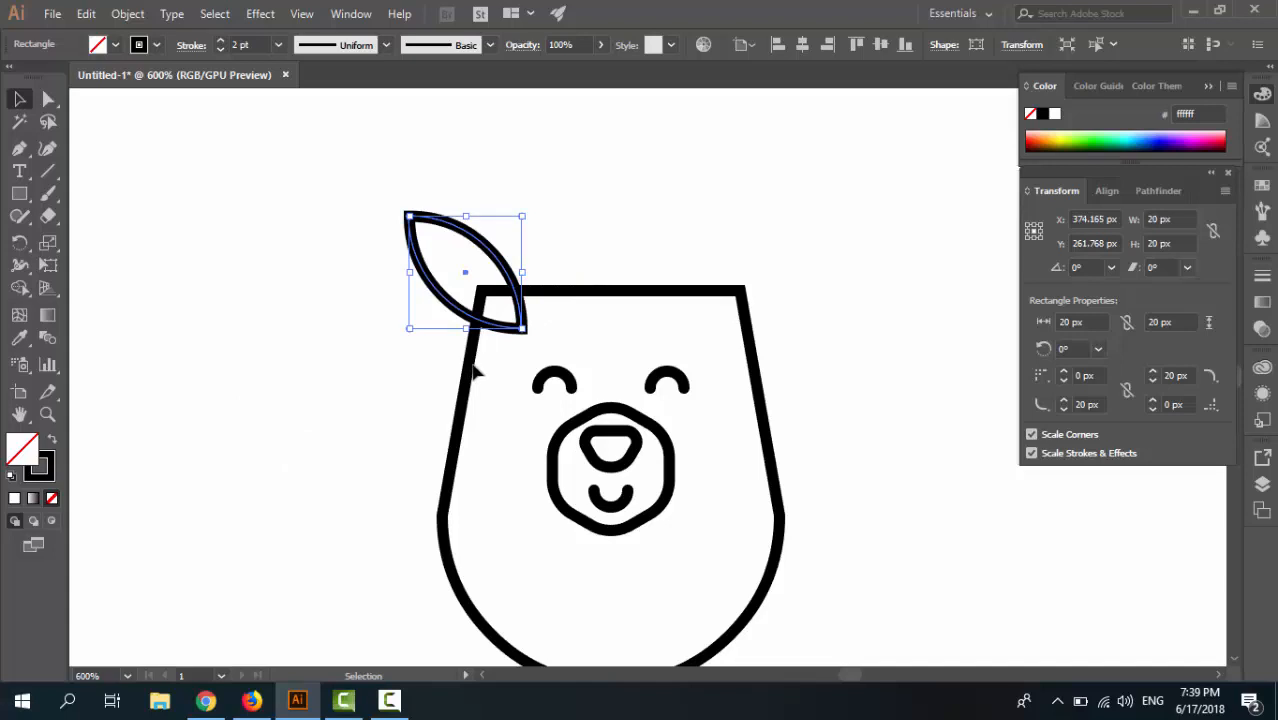
{"action": "key", "text": "Left"}
{"action": "key", "text": "Up"}
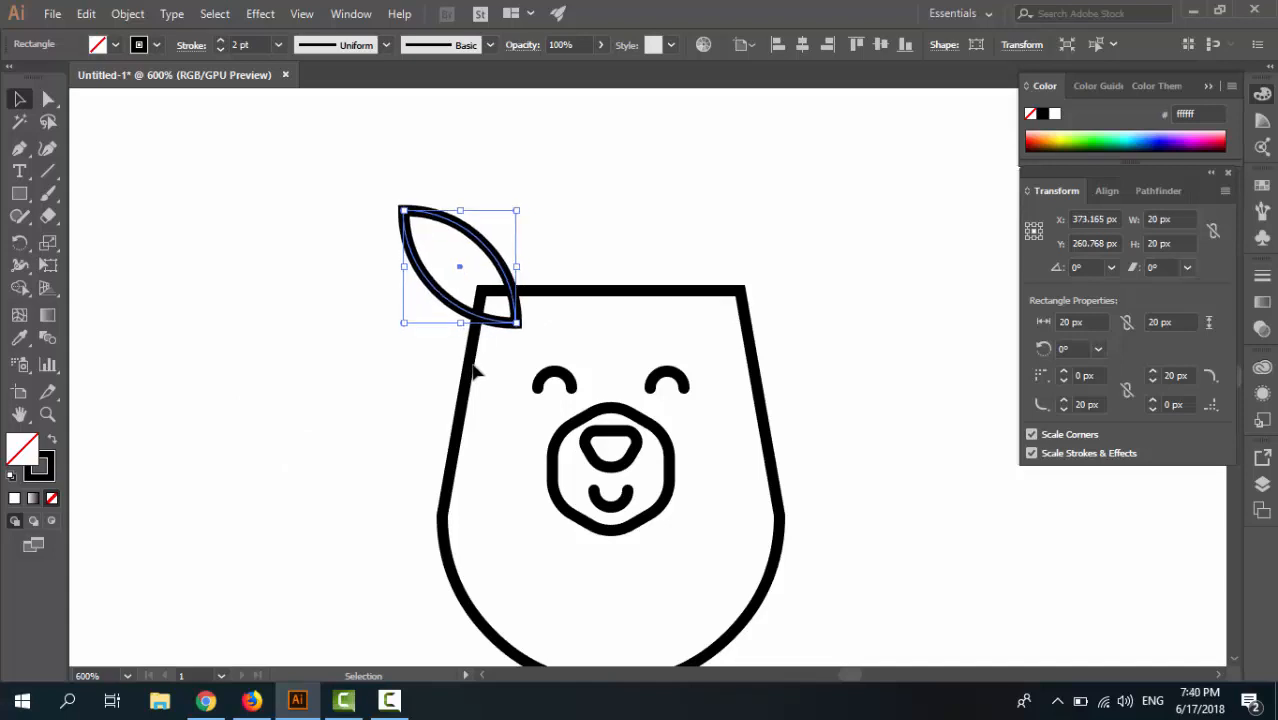
{"action": "key", "text": "Left"}
{"action": "key", "text": "Down"}
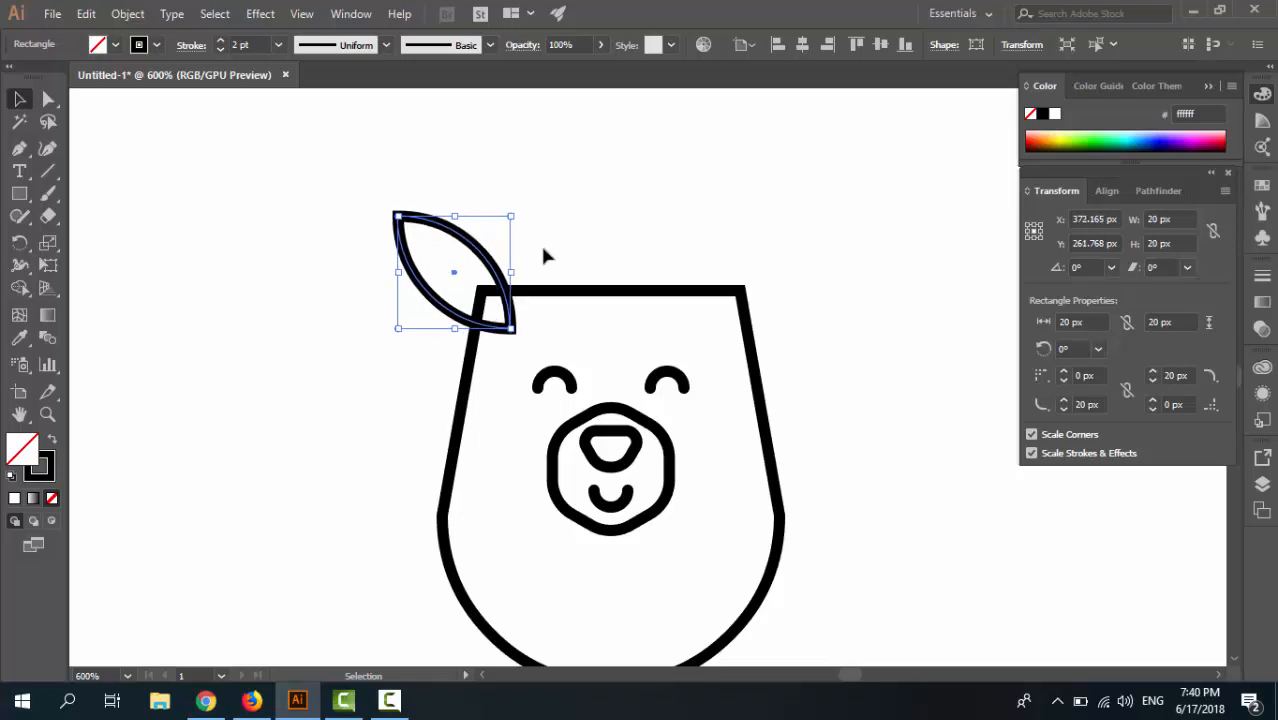
Duplicate the ear horizontally toward the body's upper-right corner, keeping it level with the original.
{"action": "left_click", "coordinate": [500, 268]}
{"action": "left_click", "coordinate": [488, 260]}
{"action": "key", "text": "a"}
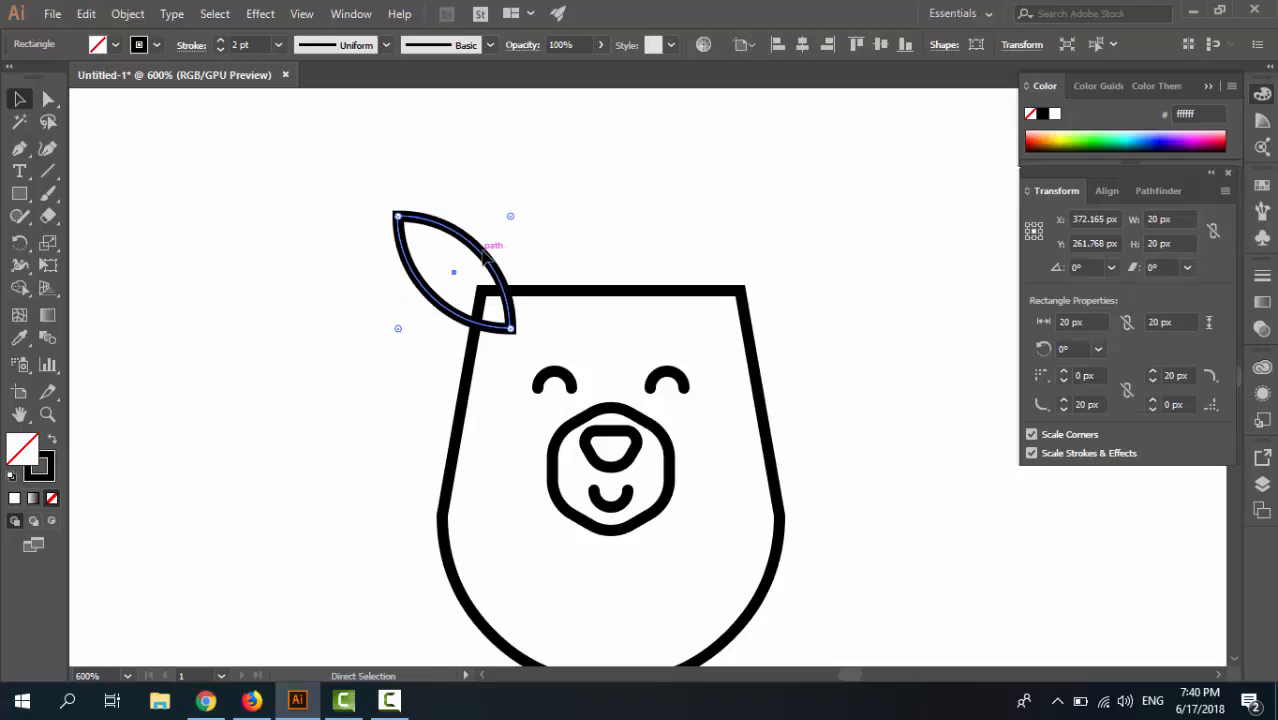
{"action": "key", "text": "v"}
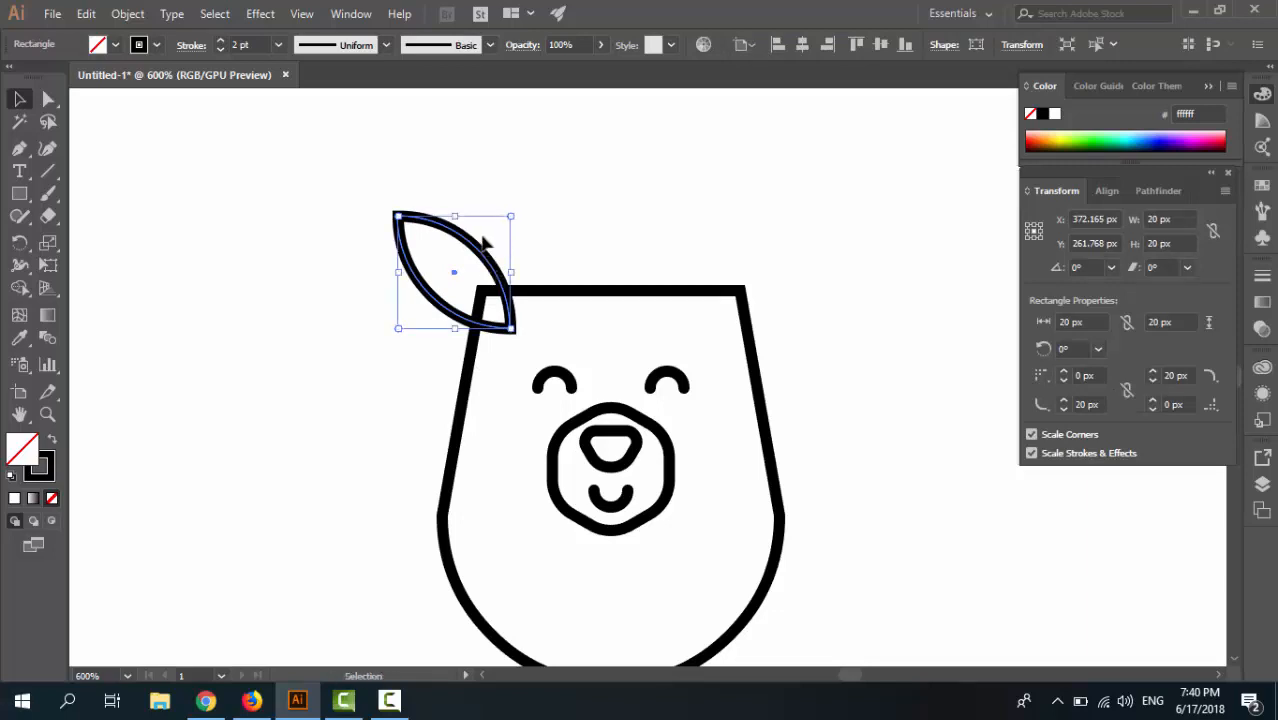
{"action": "left_click_drag", "start_coordinate": [483, 243], "coordinate": [726, 243]}
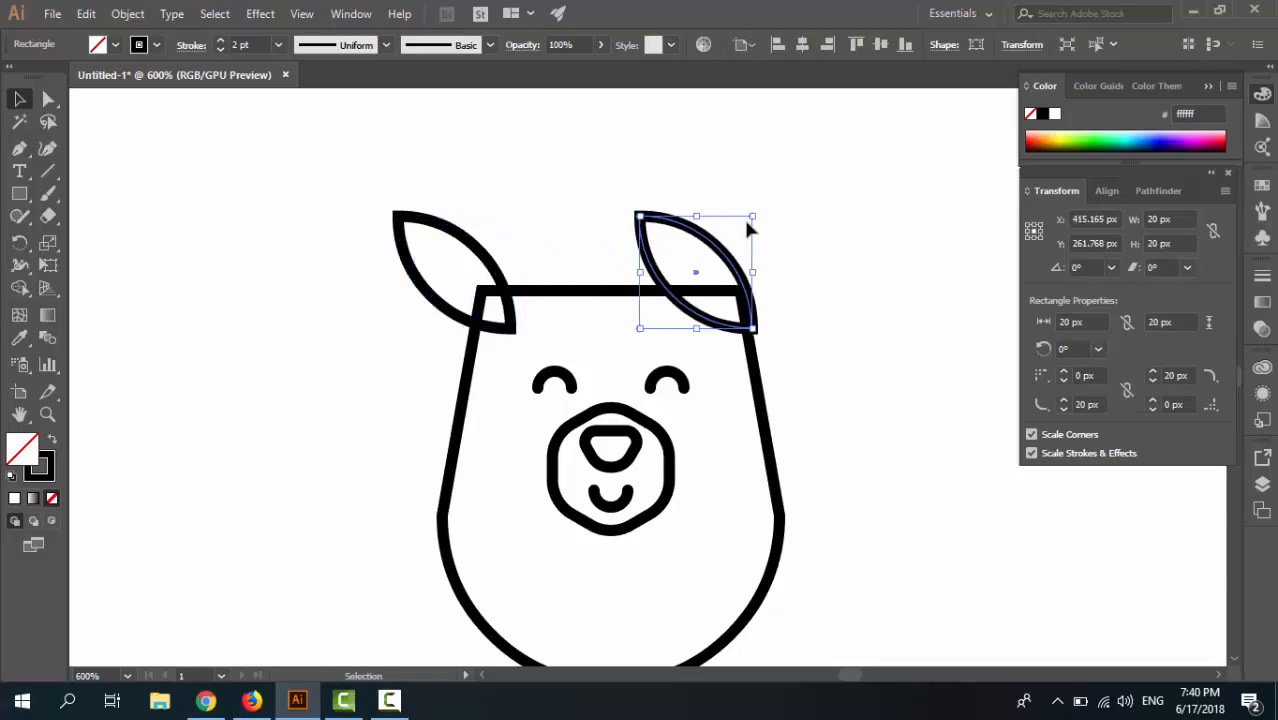
Reflect the duplicated ear across the vertical axis.
{"action": "right_click", "coordinate": [662, 276]}
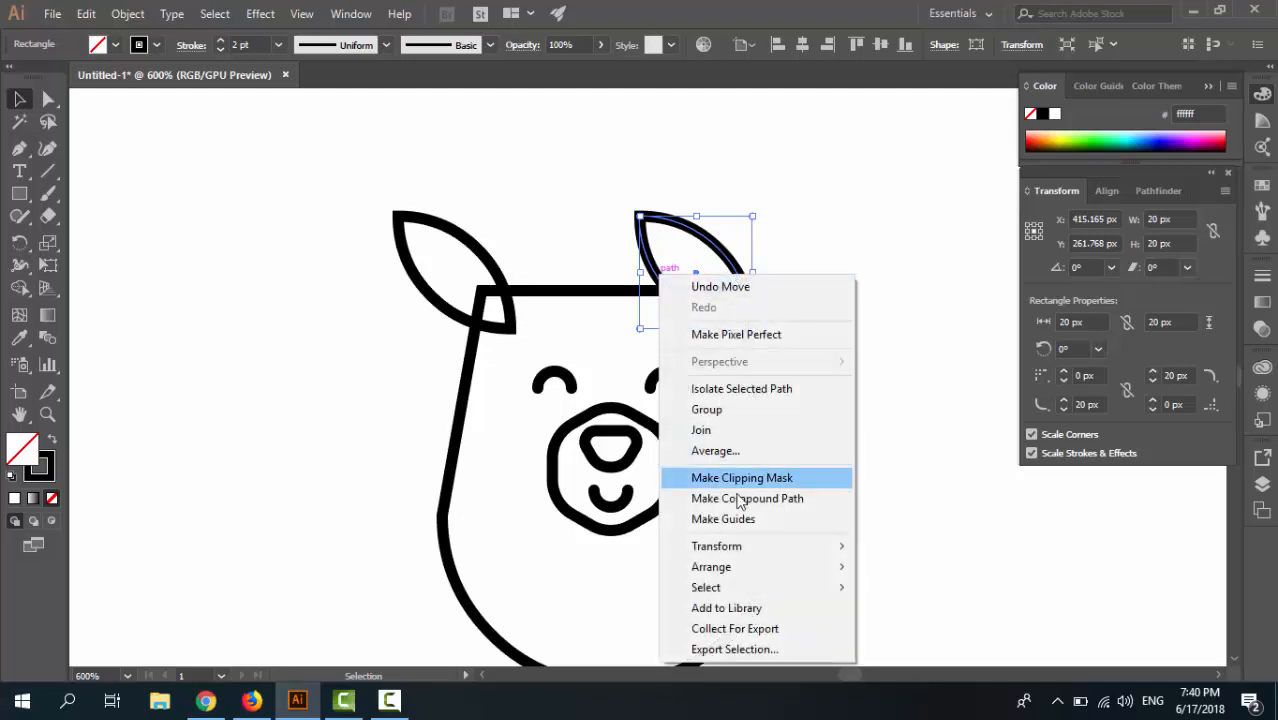
{"action": "mouse_move", "coordinate": [724, 549]}
{"action": "left_click", "coordinate": [917, 457]}
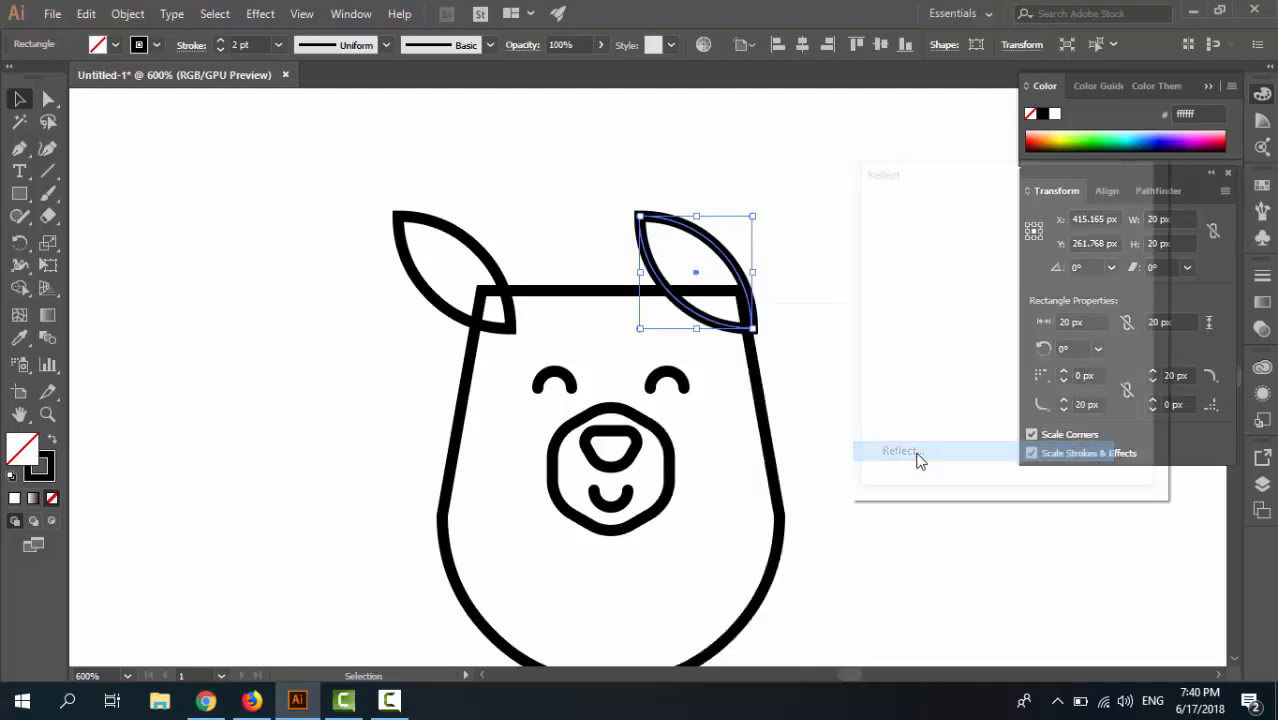
{"action": "left_click", "coordinate": [886, 413]}
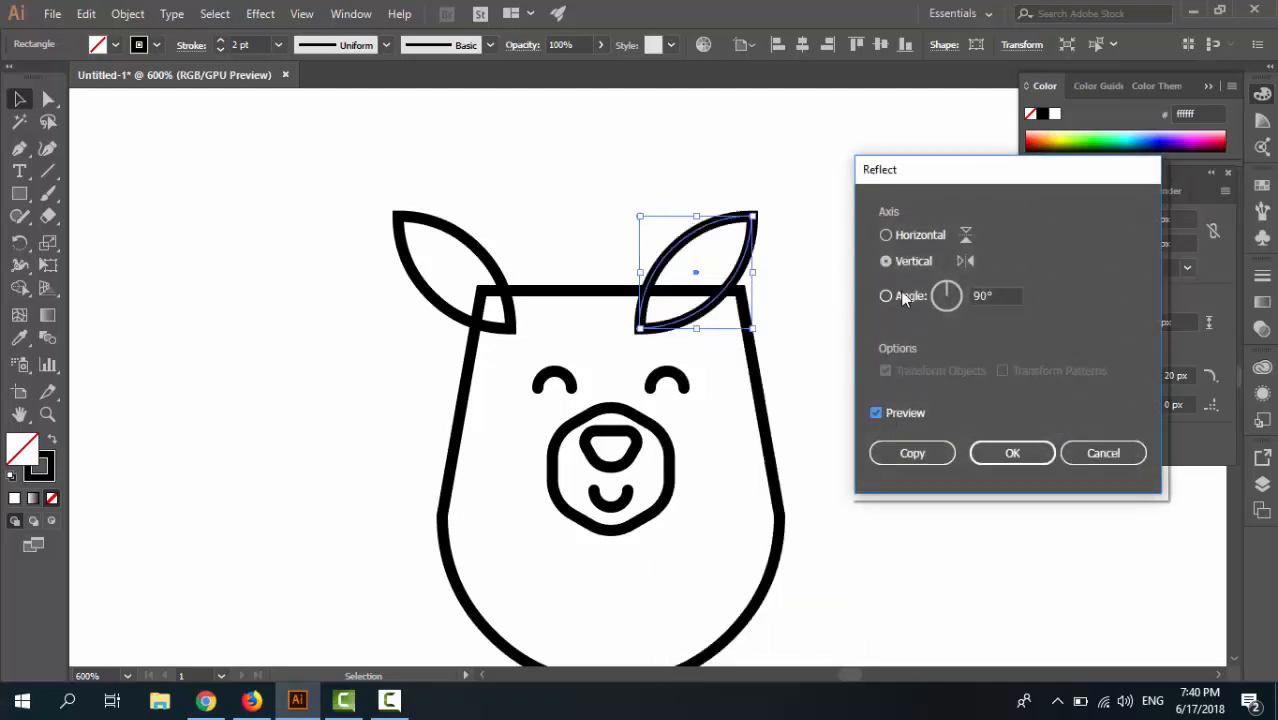
{"action": "left_click", "coordinate": [982, 453]}
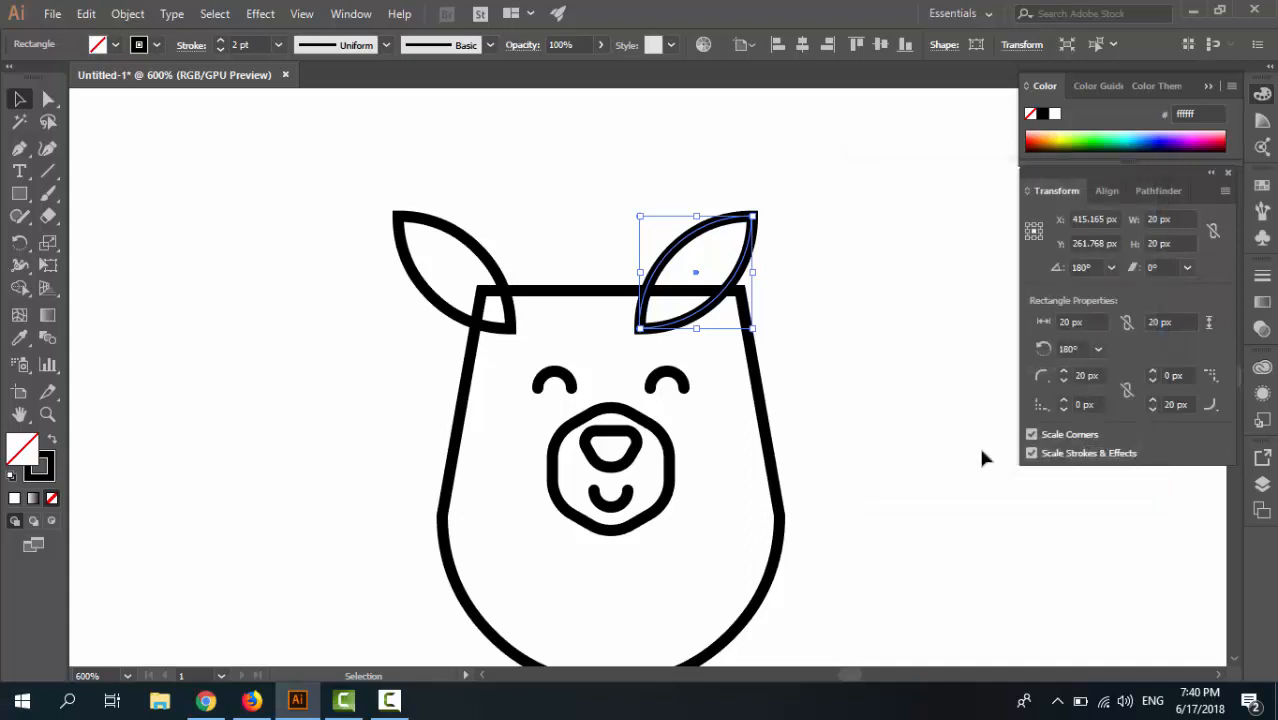
Shift the mirrored ear over the body's upper-right corner, to about X 428 px, so it matches the left ear.
{"action": "key", "text": "Right"}
{"action": "key", "text": "Right"}
{"action": "key", "text": "Right"}
{"action": "key", "text": "Right"}
{"action": "key", "text": "Right"}
{"action": "key", "text": "Right"}
{"action": "key", "text": "Right"}
{"action": "key", "text": "Right"}
{"action": "key", "text": "Right"}
{"action": "key", "text": "Right"}
{"action": "key", "text": "Right"}
{"action": "key", "text": "Right"}
{"action": "key", "text": "Right"}
{"action": "key", "text": "Right"}
{"action": "key", "text": "Right"}
{"action": "key", "text": "Right"}
{"action": "key", "text": "Right"}
{"action": "key", "text": "Right"}
{"action": "key", "text": "Right"}
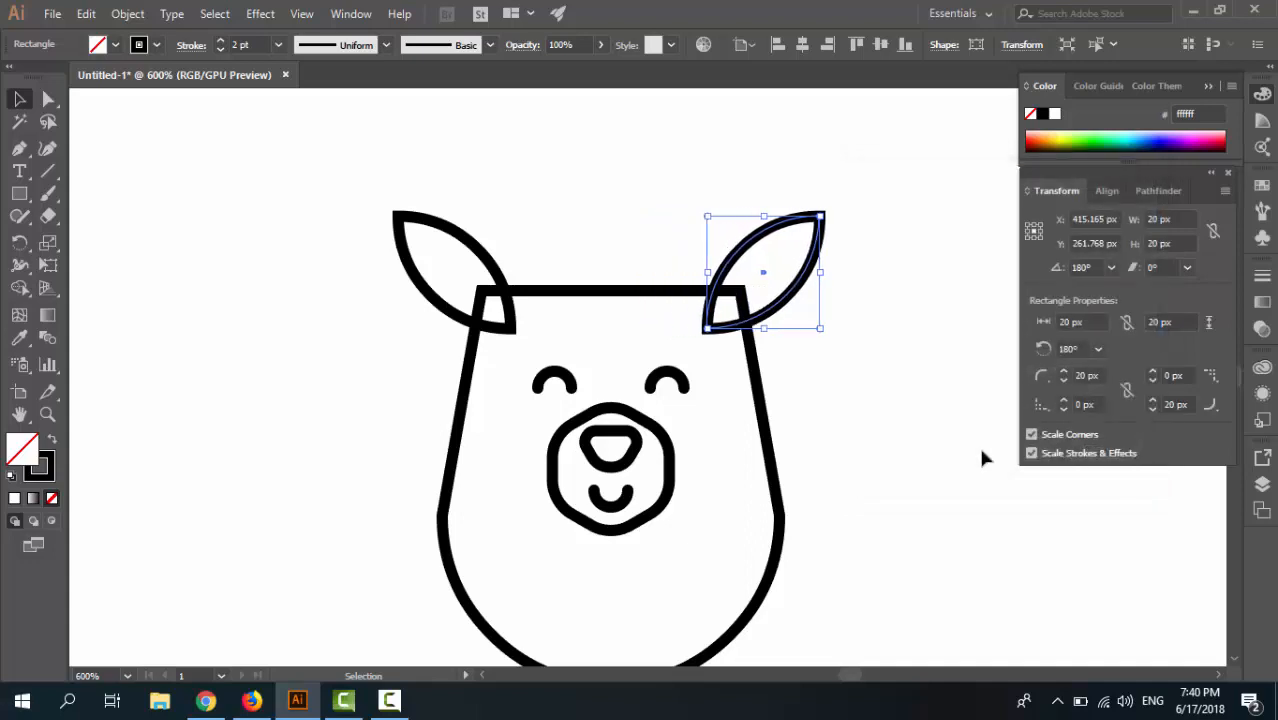
{"action": "key", "text": "Left"}
{"action": "key", "text": "Left"}
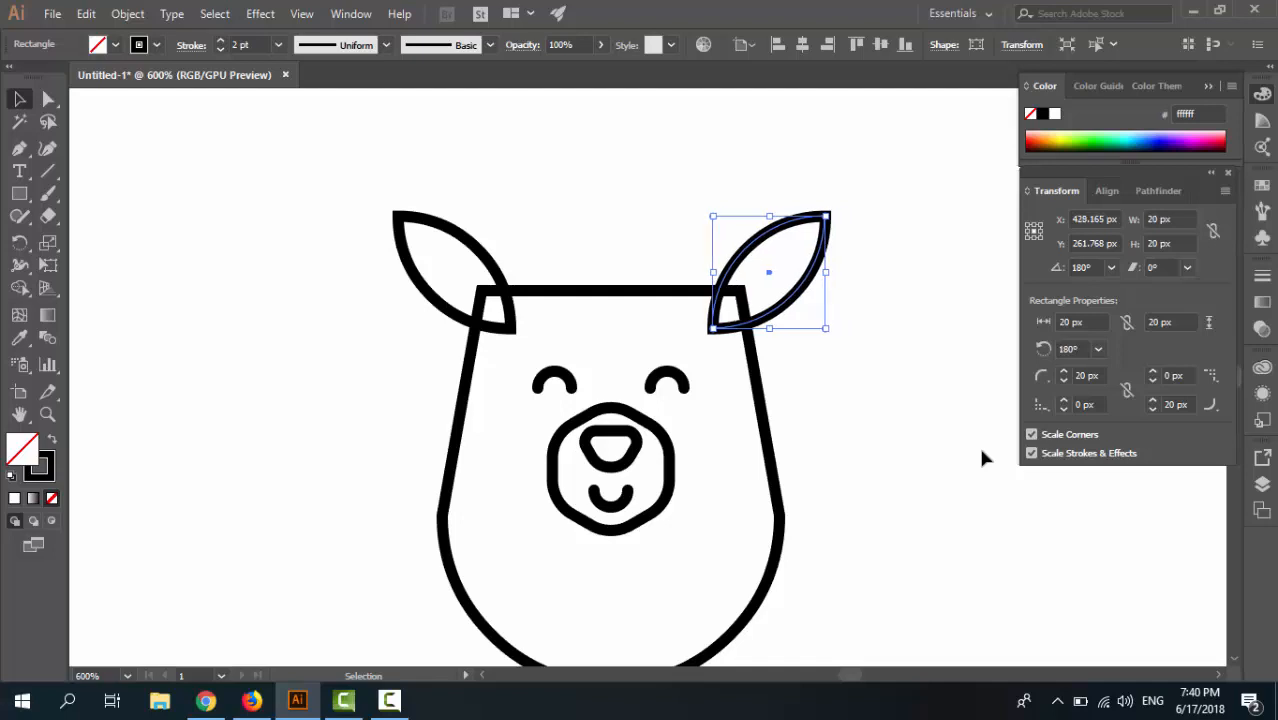
{"action": "left_click", "coordinate": [833, 400]}
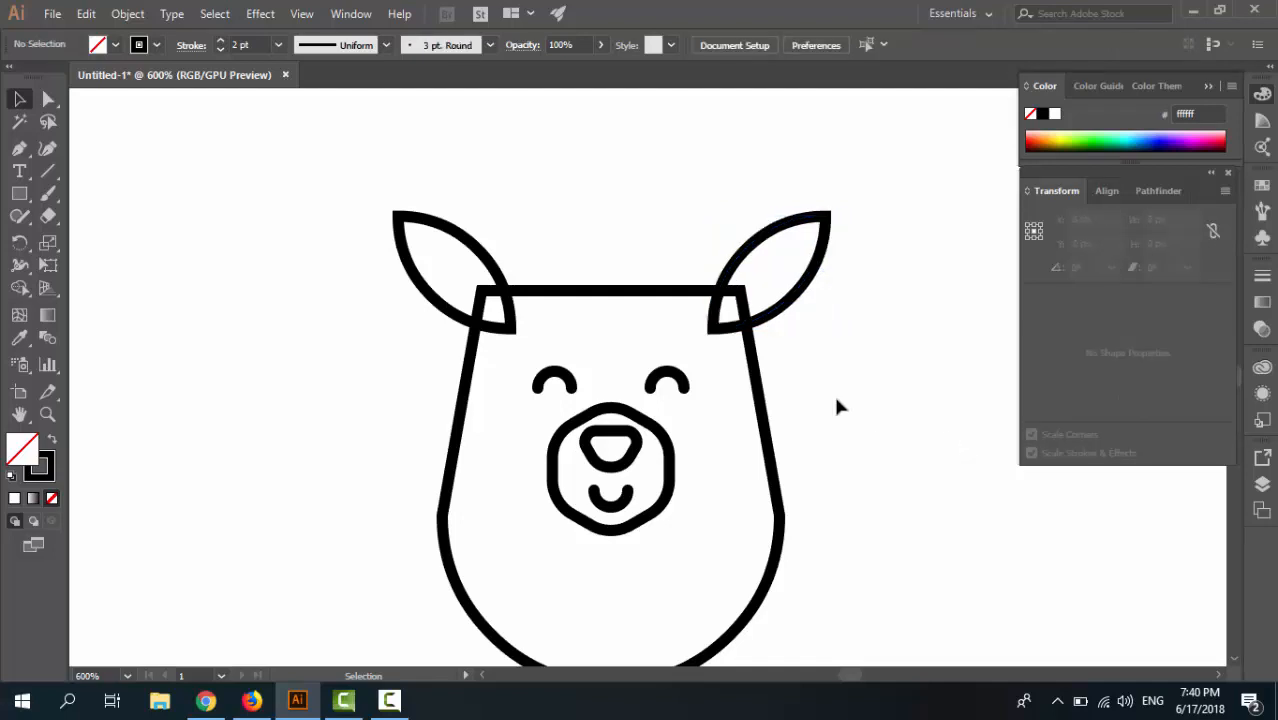
Add two anchor points on the body's top edge inside the left ear and select the one nearest the corner.
{"action": "left_click_drag", "start_coordinate": [836, 425], "coordinate": [821, 363]}
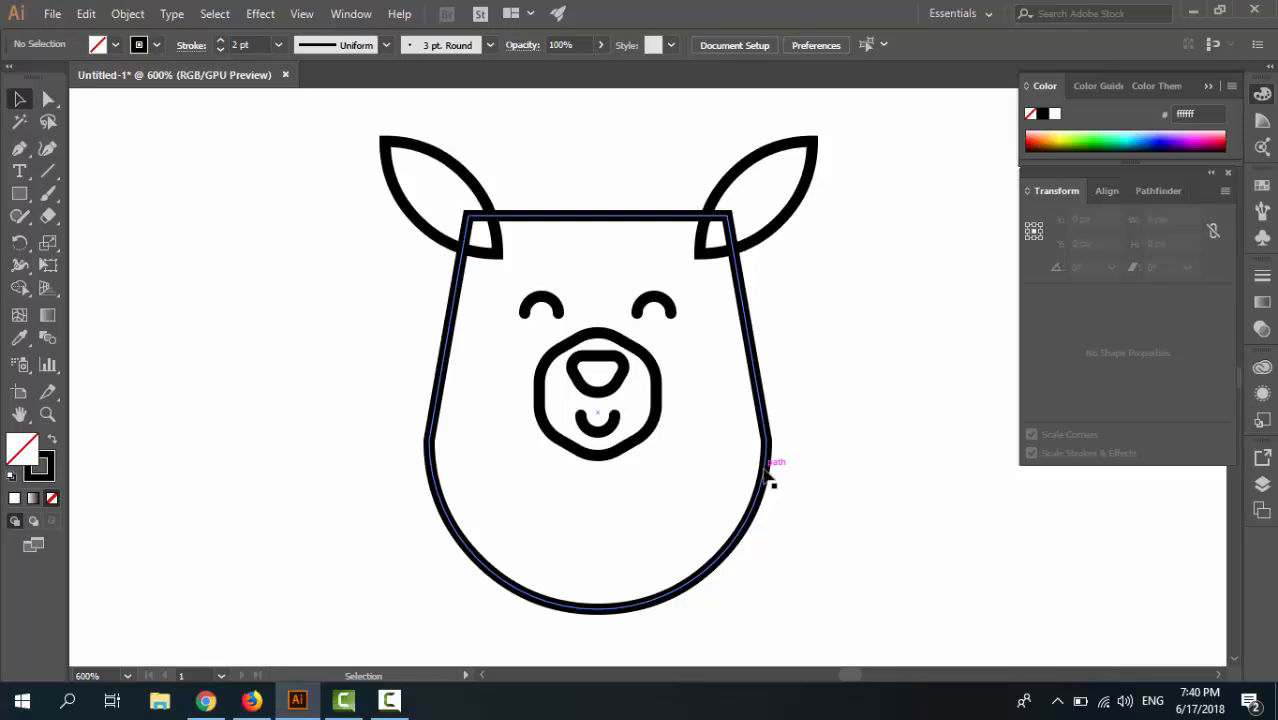
{"action": "key", "text": "a"}
{"action": "left_click", "coordinate": [771, 482]}
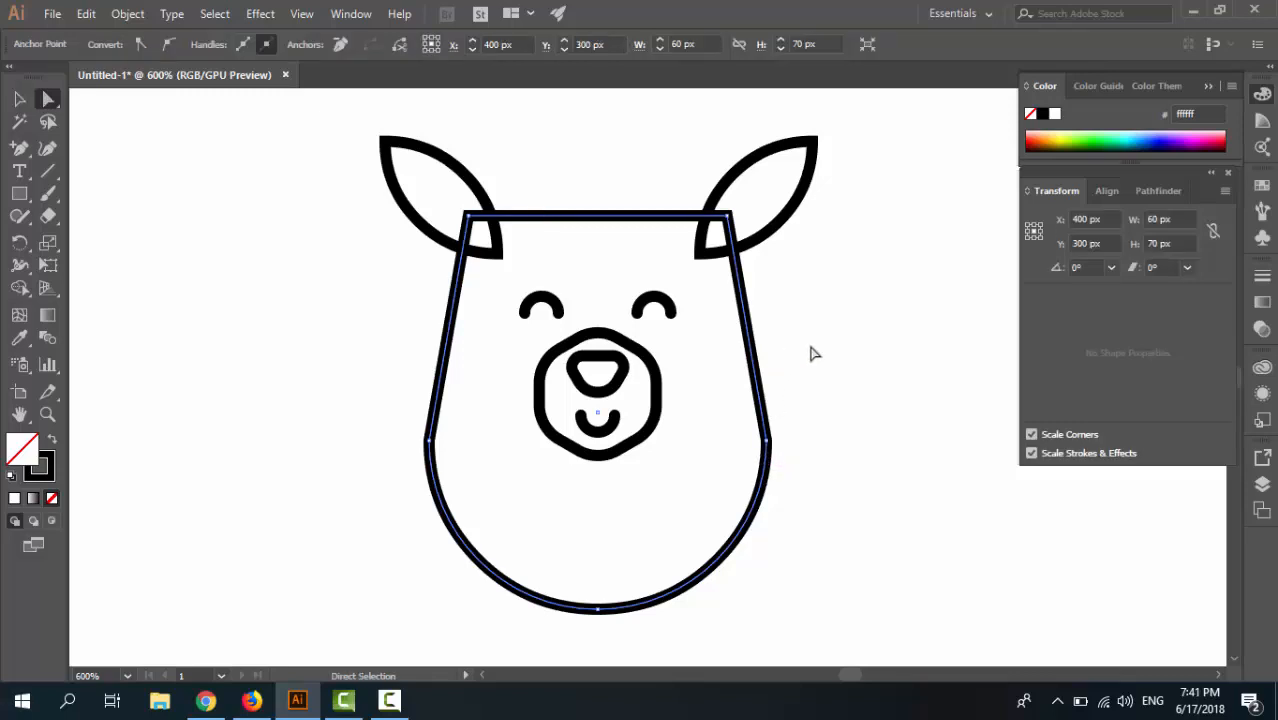
{"action": "left_click", "coordinate": [785, 351]}
{"action": "left_click", "coordinate": [753, 343]}
{"action": "left_click", "coordinate": [18, 151]}
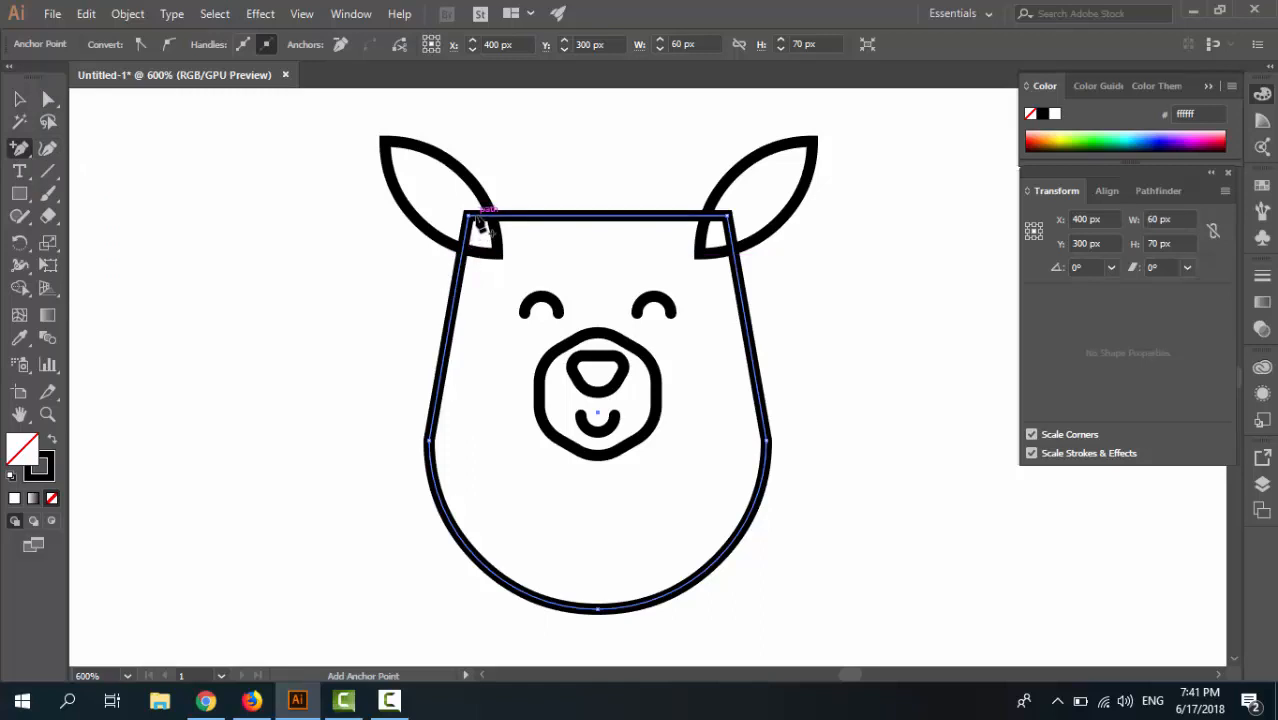
{"action": "left_click", "coordinate": [478, 216]}
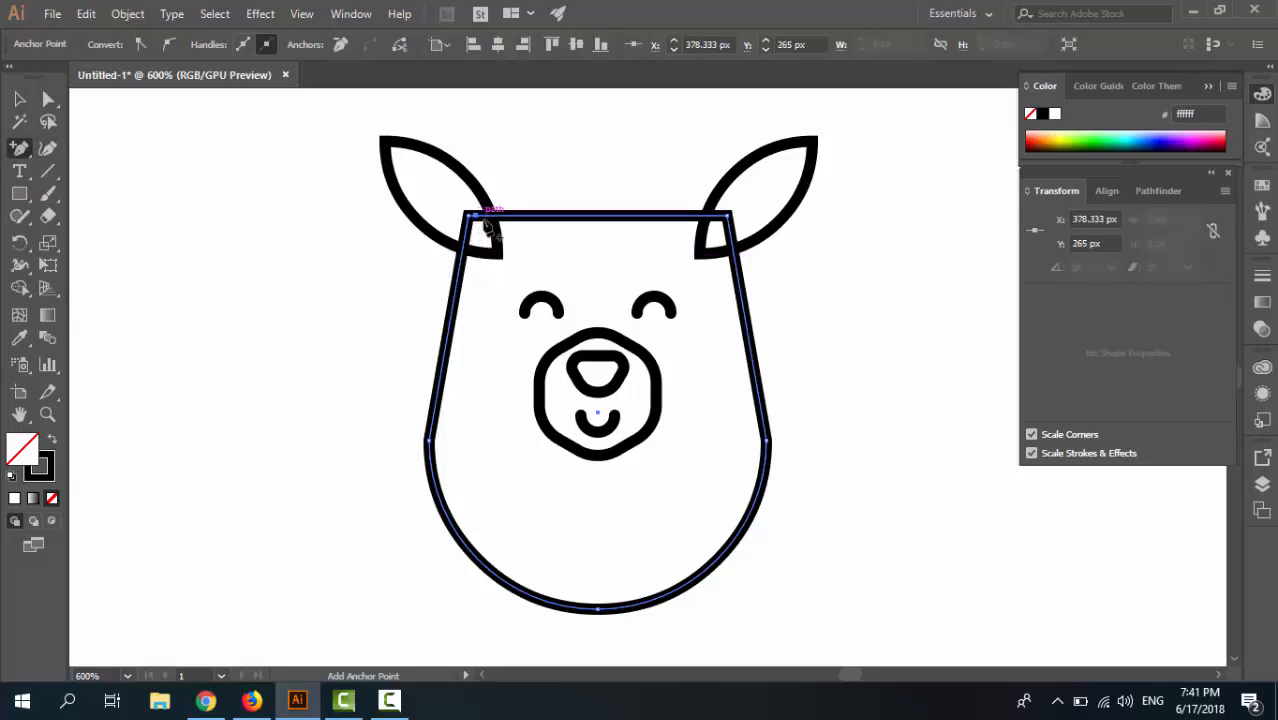
{"action": "left_click", "coordinate": [490, 216]}
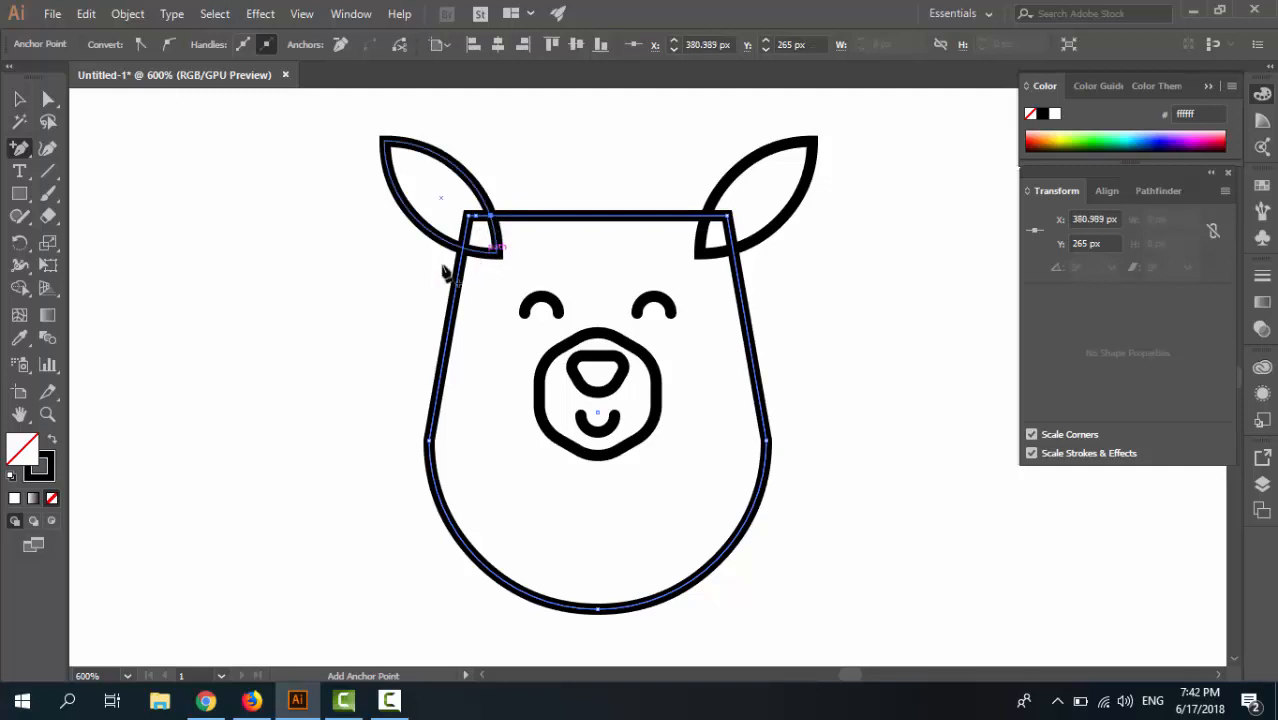
{"action": "left_click", "coordinate": [48, 100]}
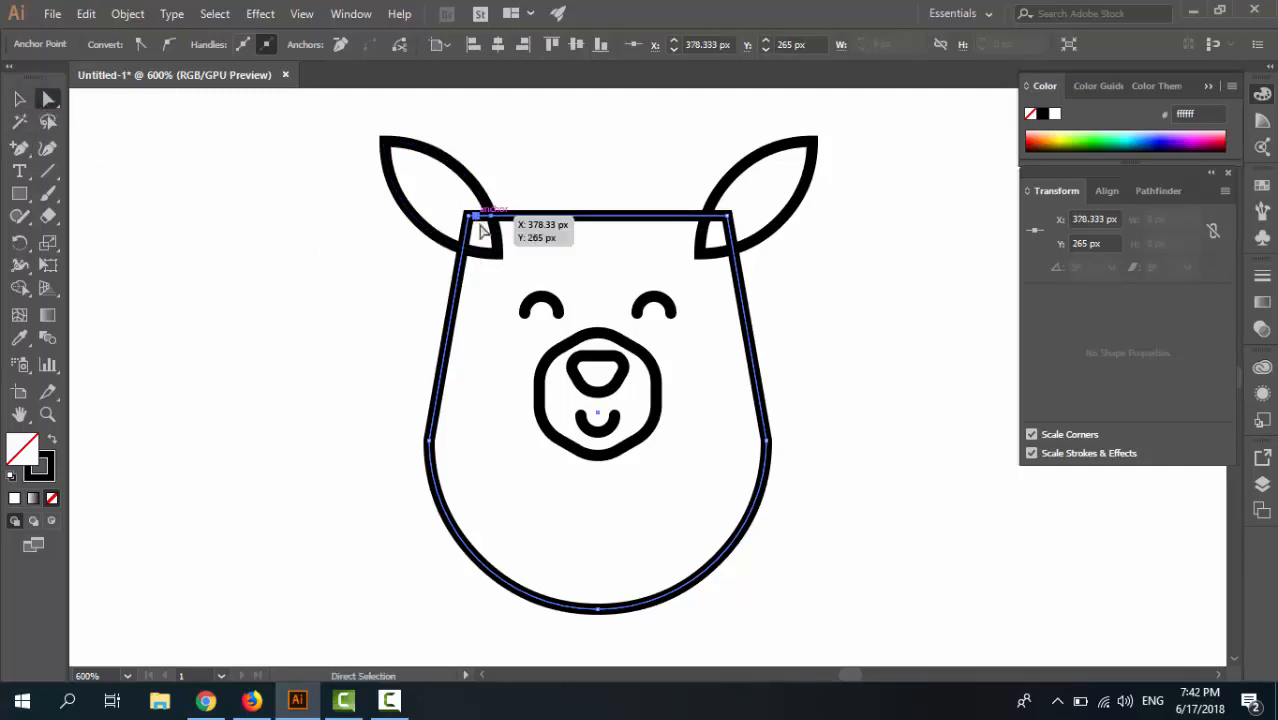
Delete the selected anchor point to open the body's top edge inside the left ear.
{"action": "key", "text": "Delete"}
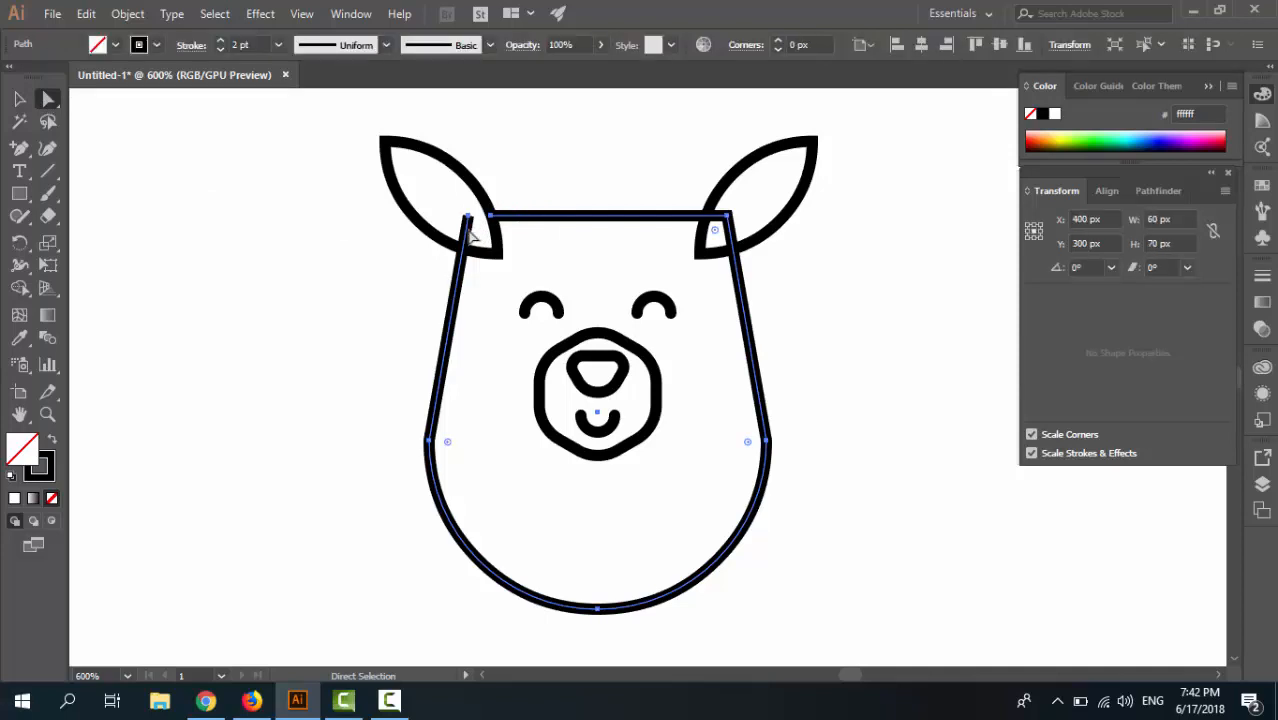
{"action": "left_click", "coordinate": [331, 274]}
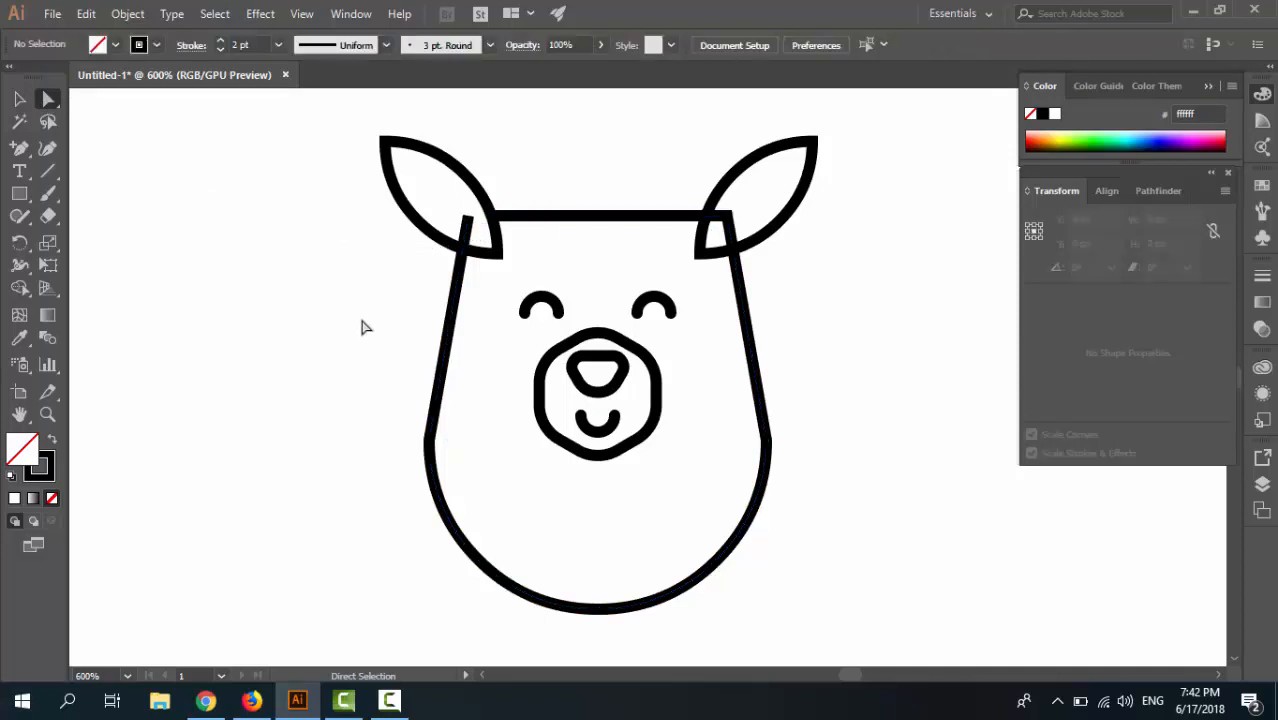
Add two anchor points on the body's top edge inside the right ear, one near the corner and one where the ear crosses.
{"action": "key", "text": "ctrl+plus"}
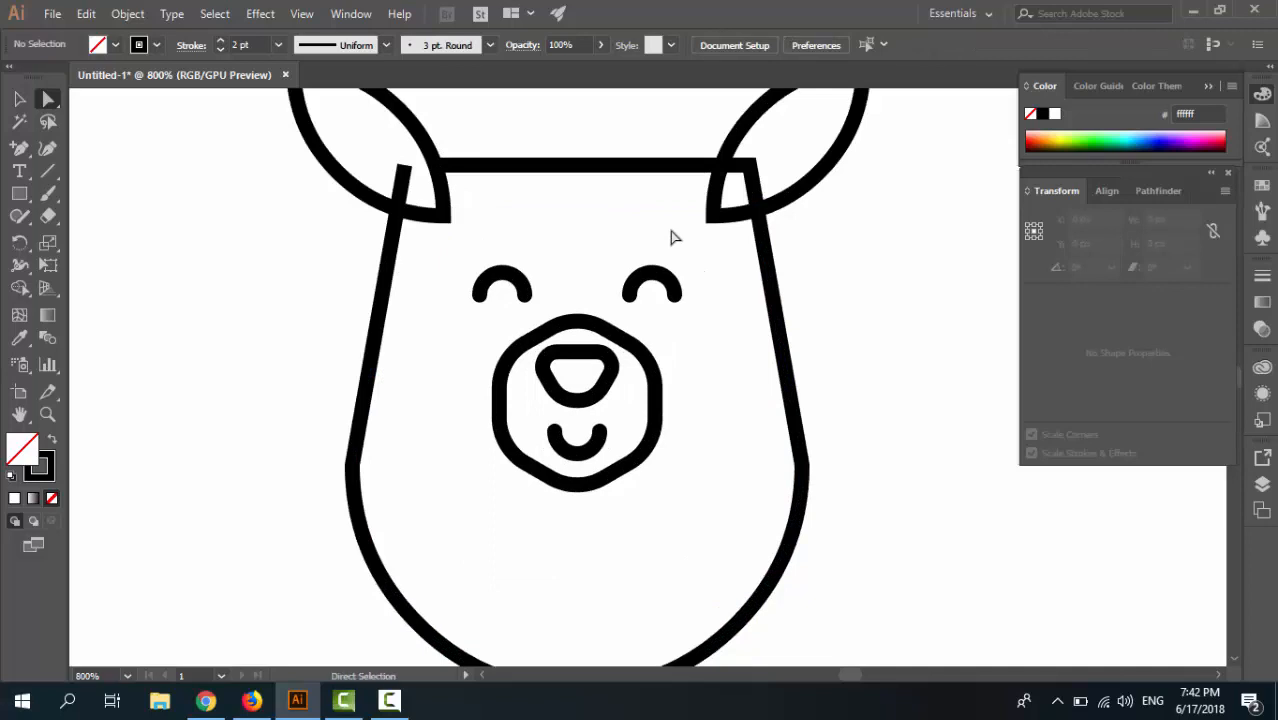
{"action": "left_click_drag", "start_coordinate": [673, 237], "coordinate": [679, 375]}
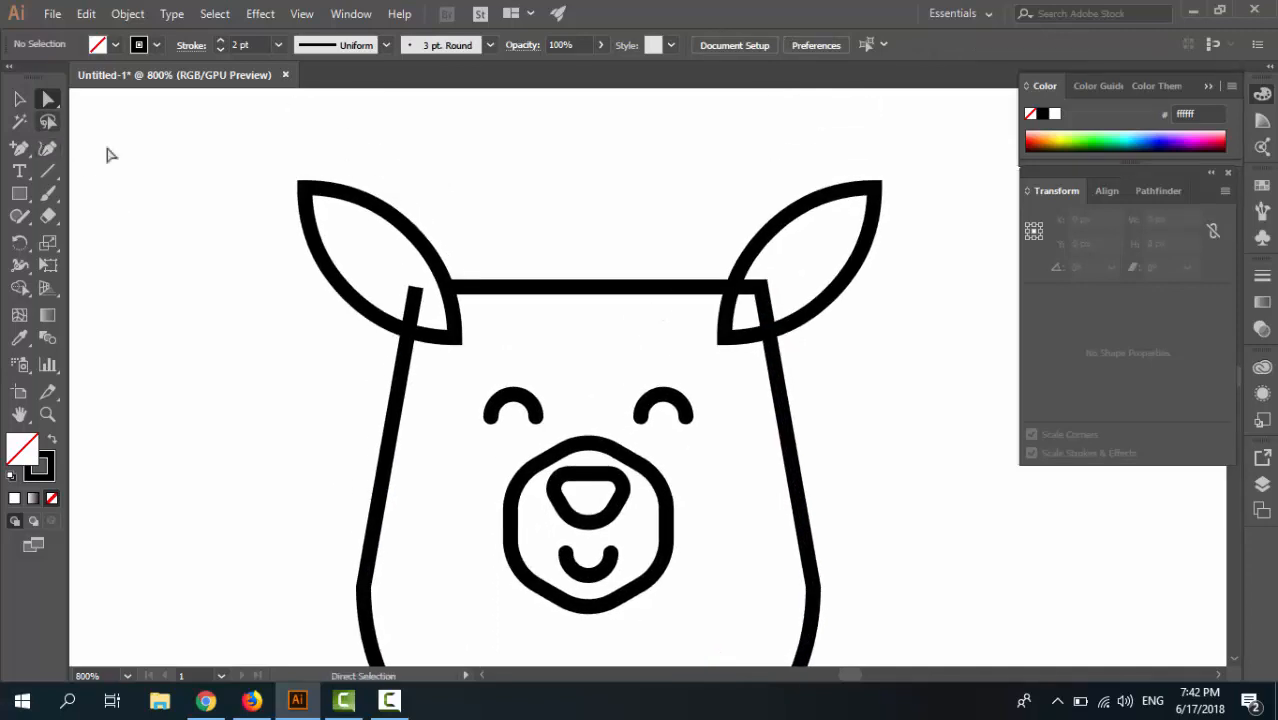
{"action": "left_click", "coordinate": [19, 99]}
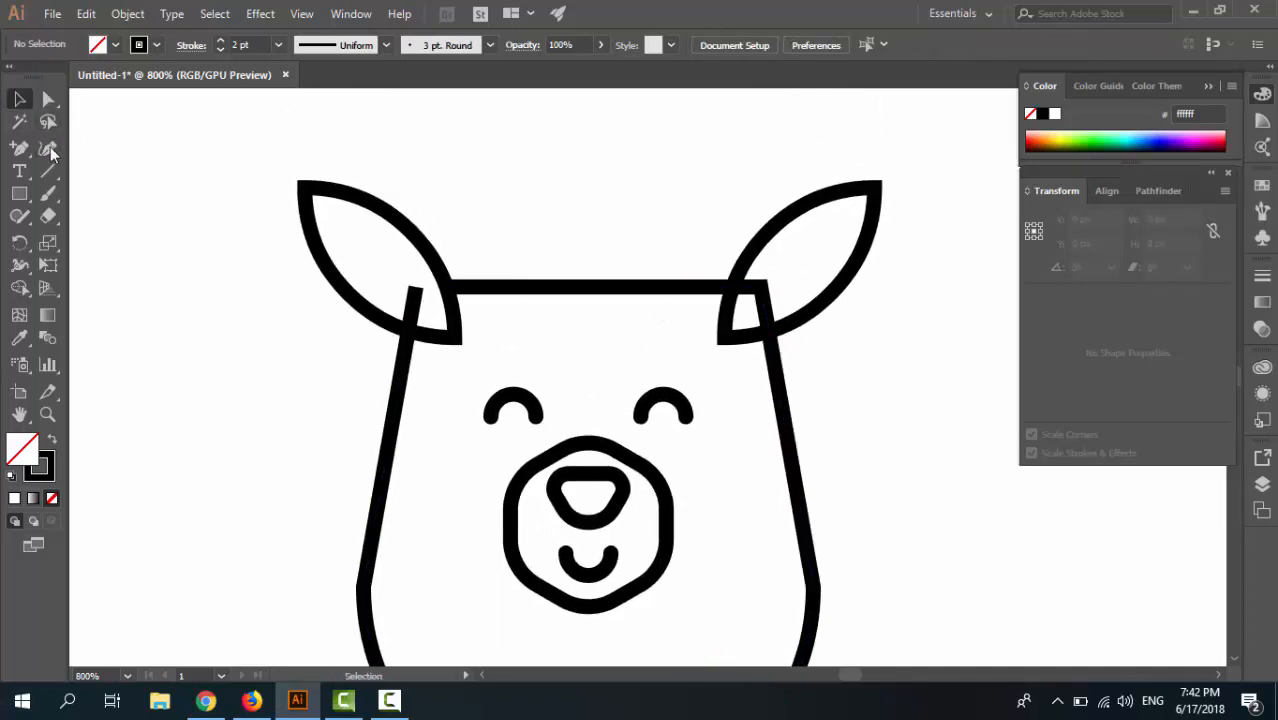
{"action": "left_click", "coordinate": [542, 287]}
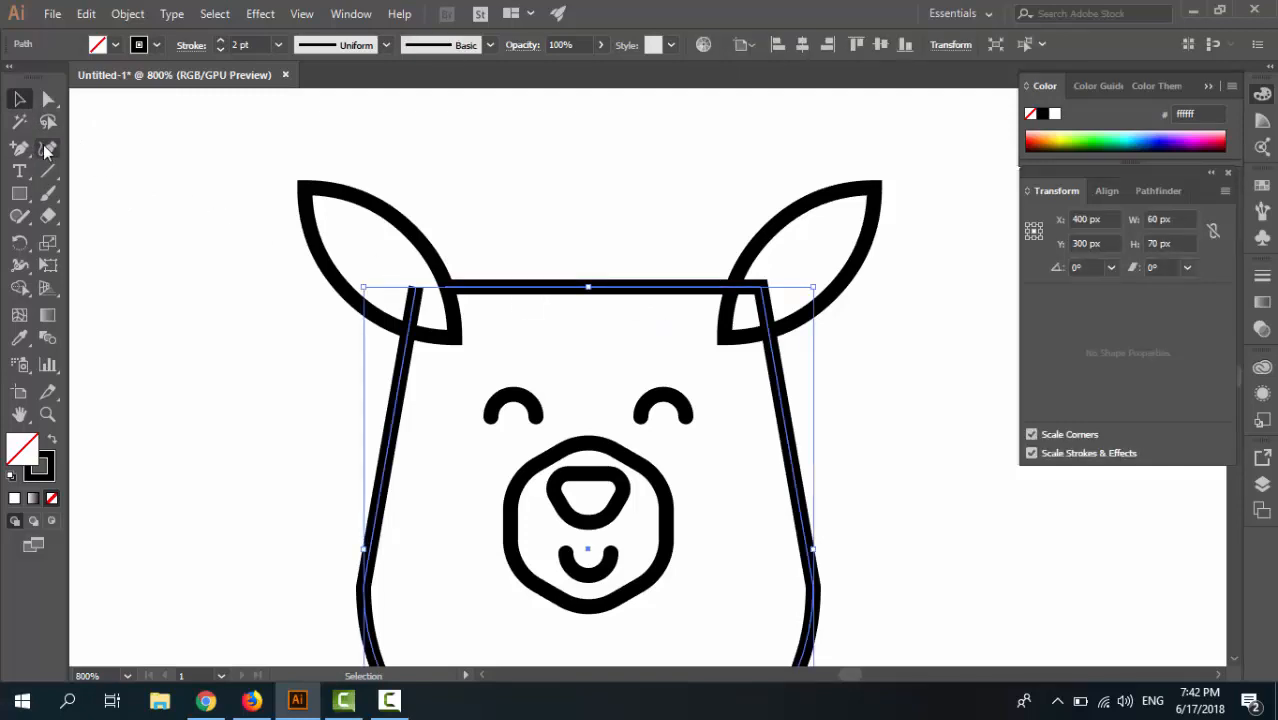
{"action": "left_click", "coordinate": [12, 149]}
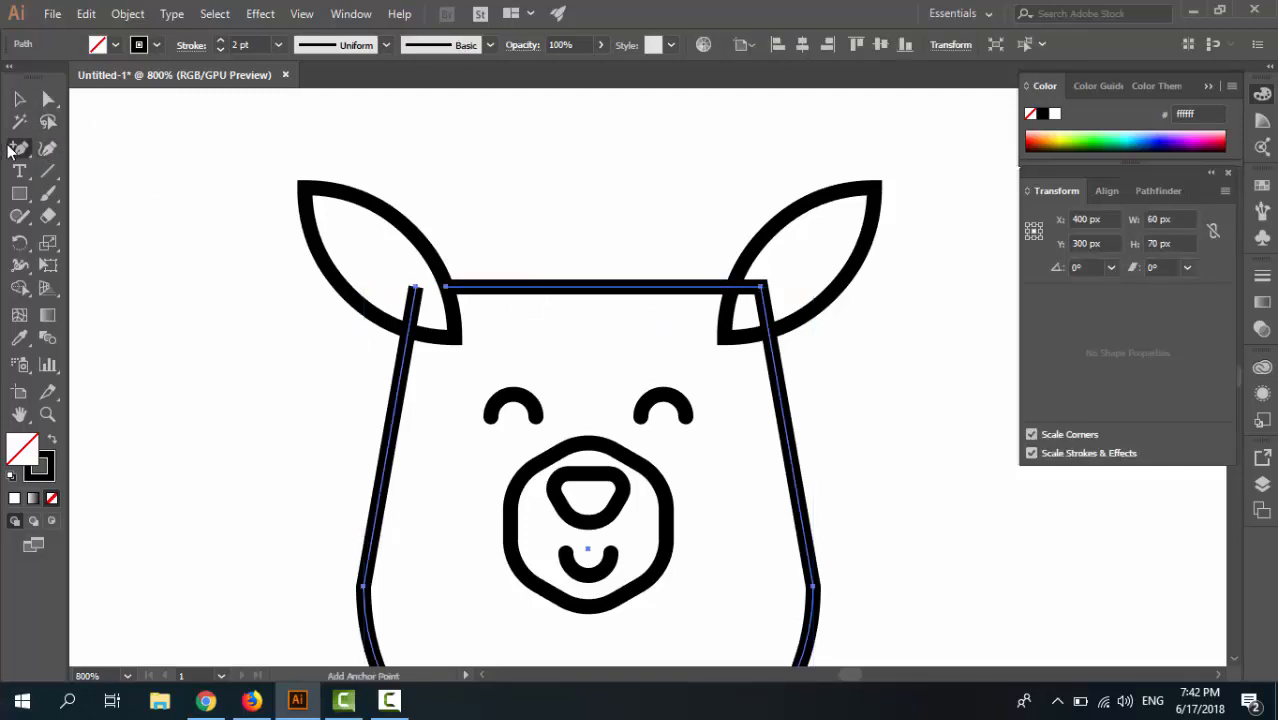
{"action": "left_click", "coordinate": [757, 288]}
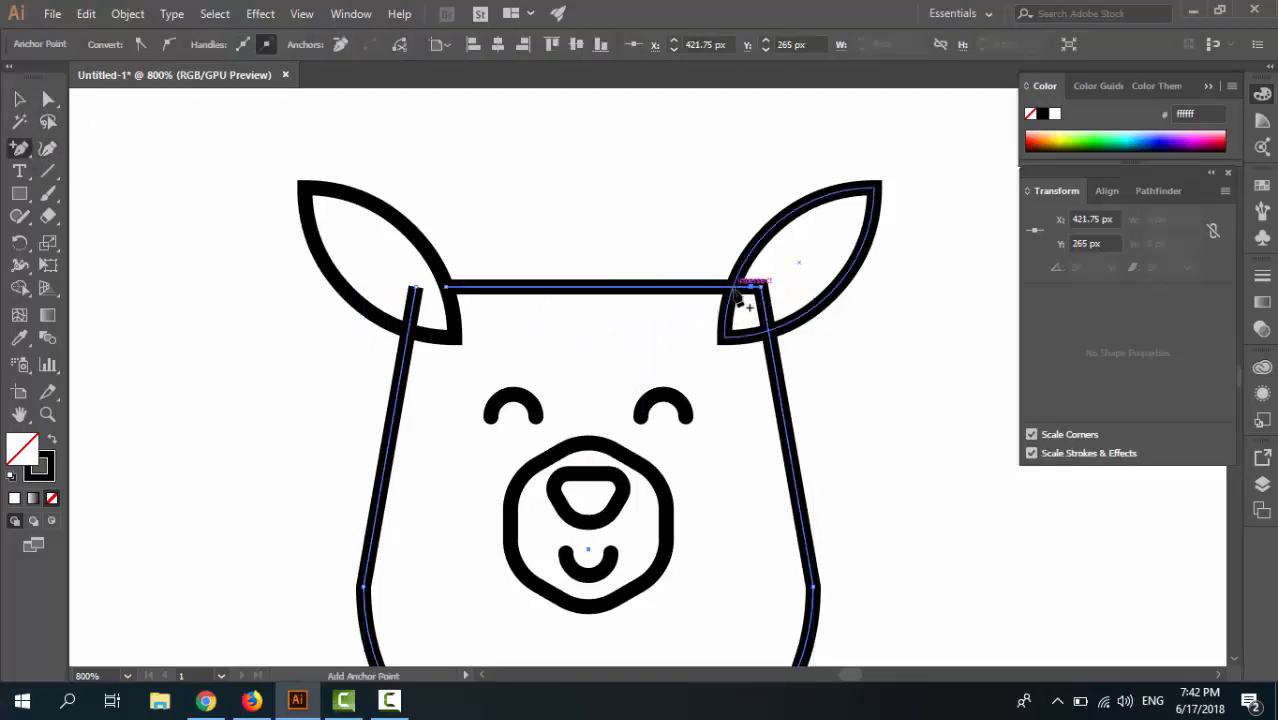
{"action": "left_click", "coordinate": [737, 289]}
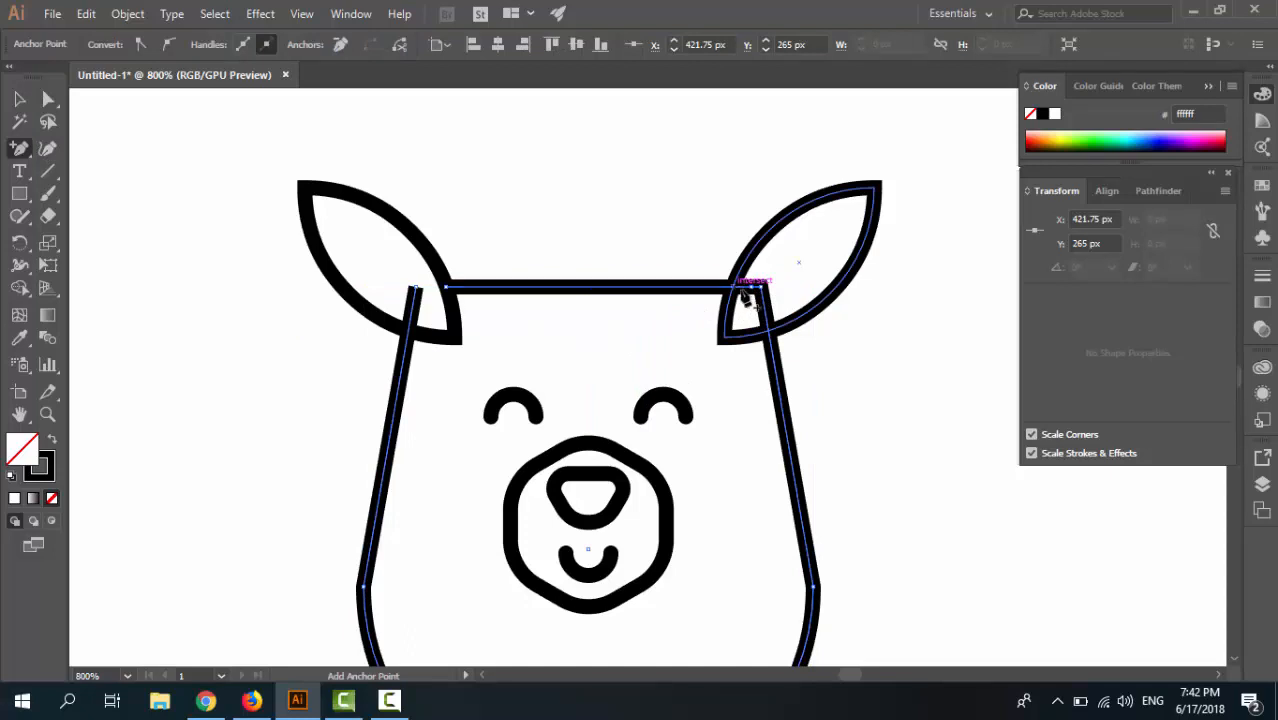
Delete the added anchor point nearest the body's upper-right corner to open the top edge inside the right ear.
{"action": "left_click", "coordinate": [48, 98]}
{"action": "left_click", "coordinate": [753, 288]}
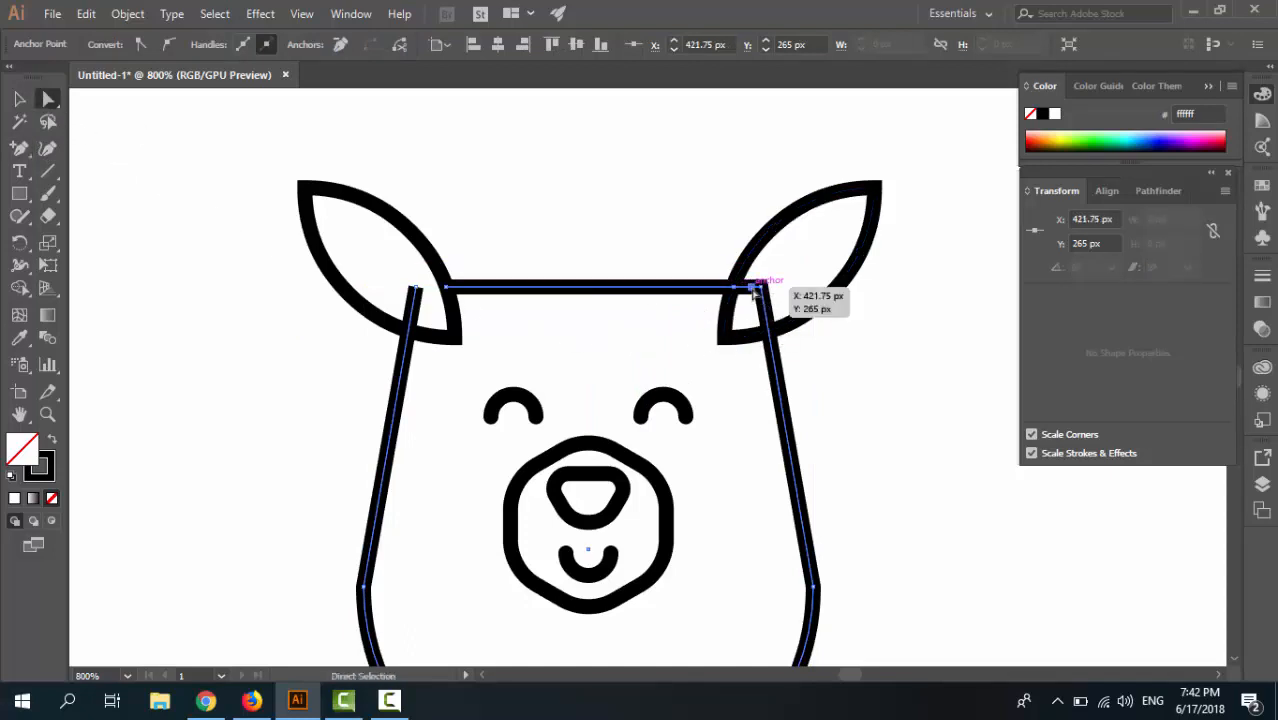
{"action": "left_click", "coordinate": [836, 394]}
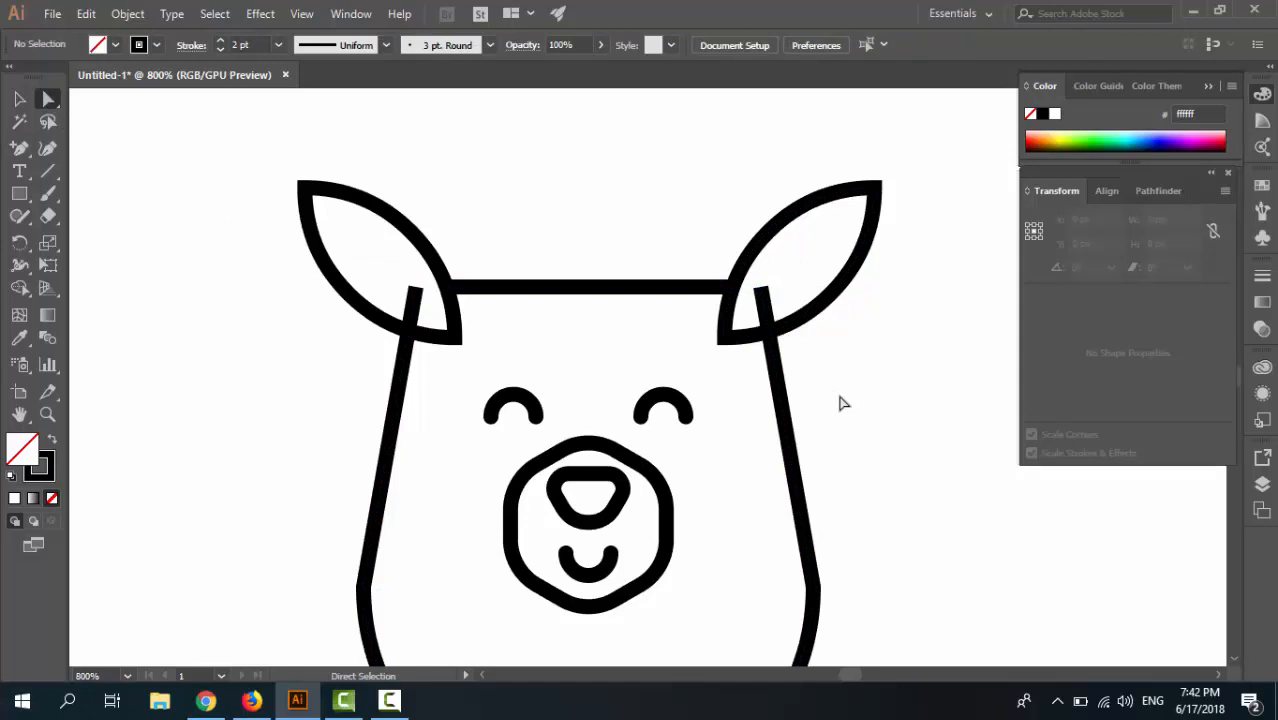
Give the body outline's stroke round caps at its open ends.
{"action": "key", "text": "v"}
{"action": "key", "text": "a"}
{"action": "left_click", "coordinate": [779, 374]}
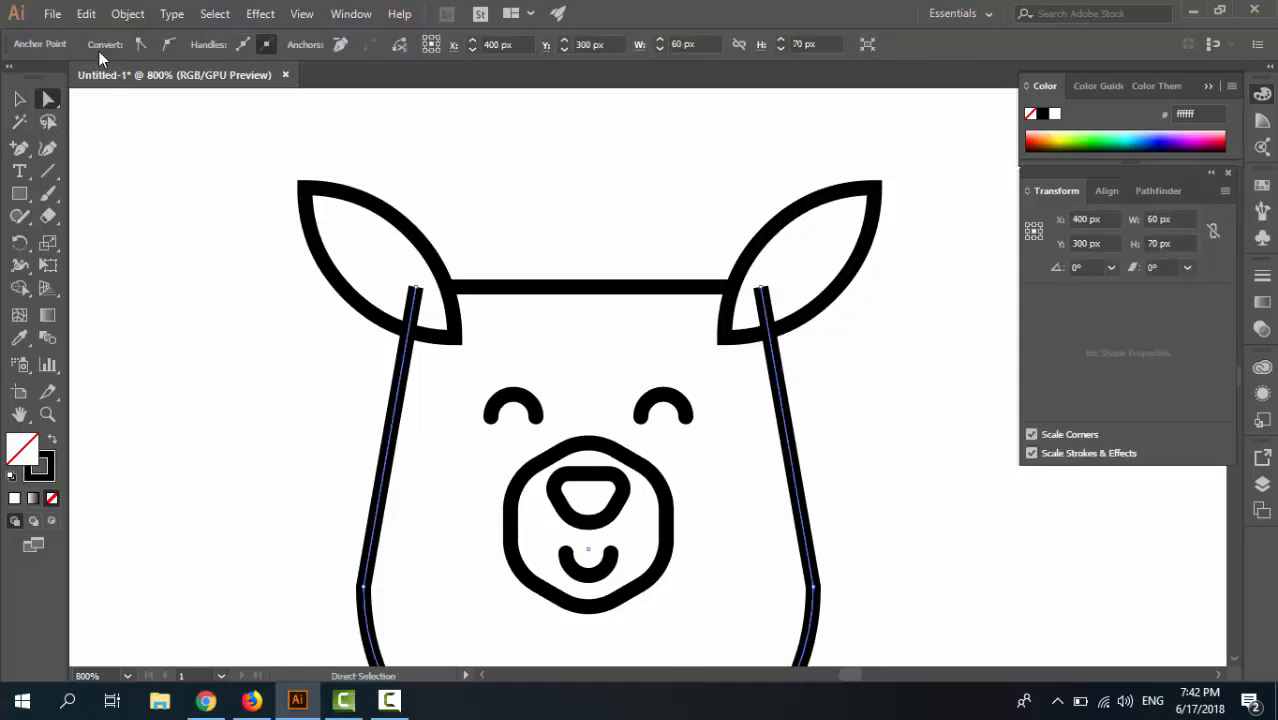
{"action": "left_click", "coordinate": [19, 98]}
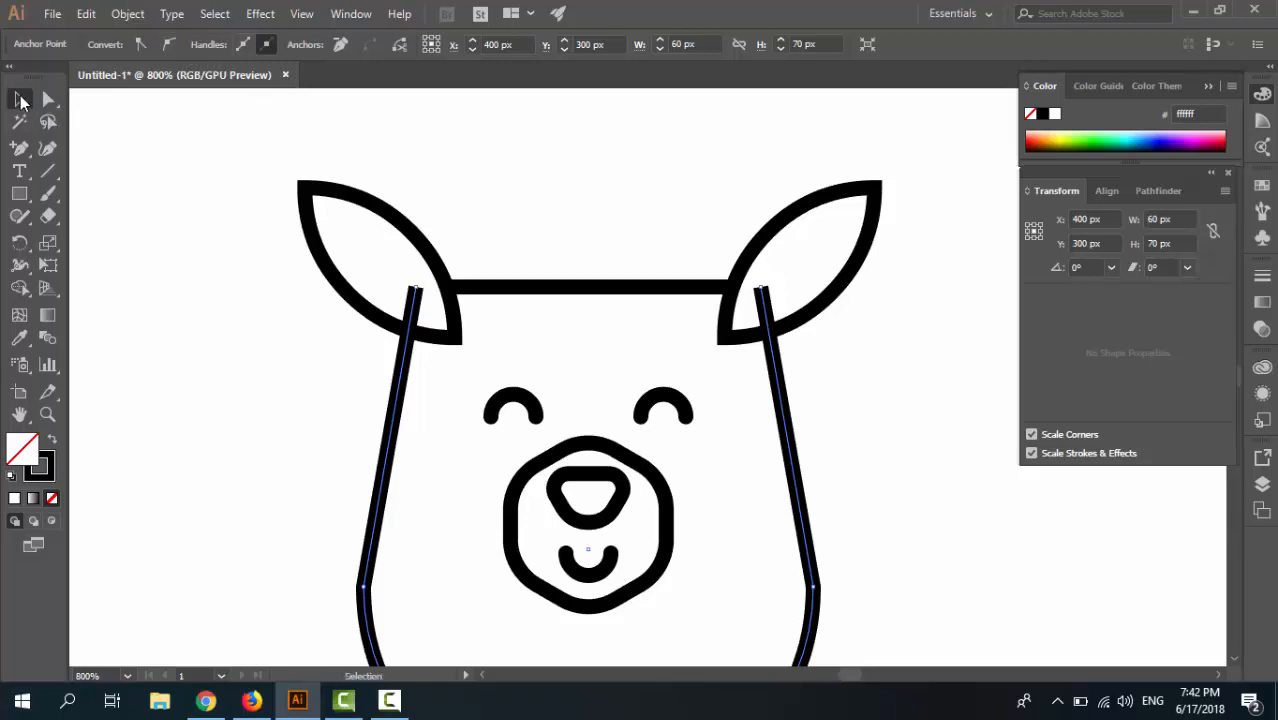
{"action": "left_click", "coordinate": [177, 194]}
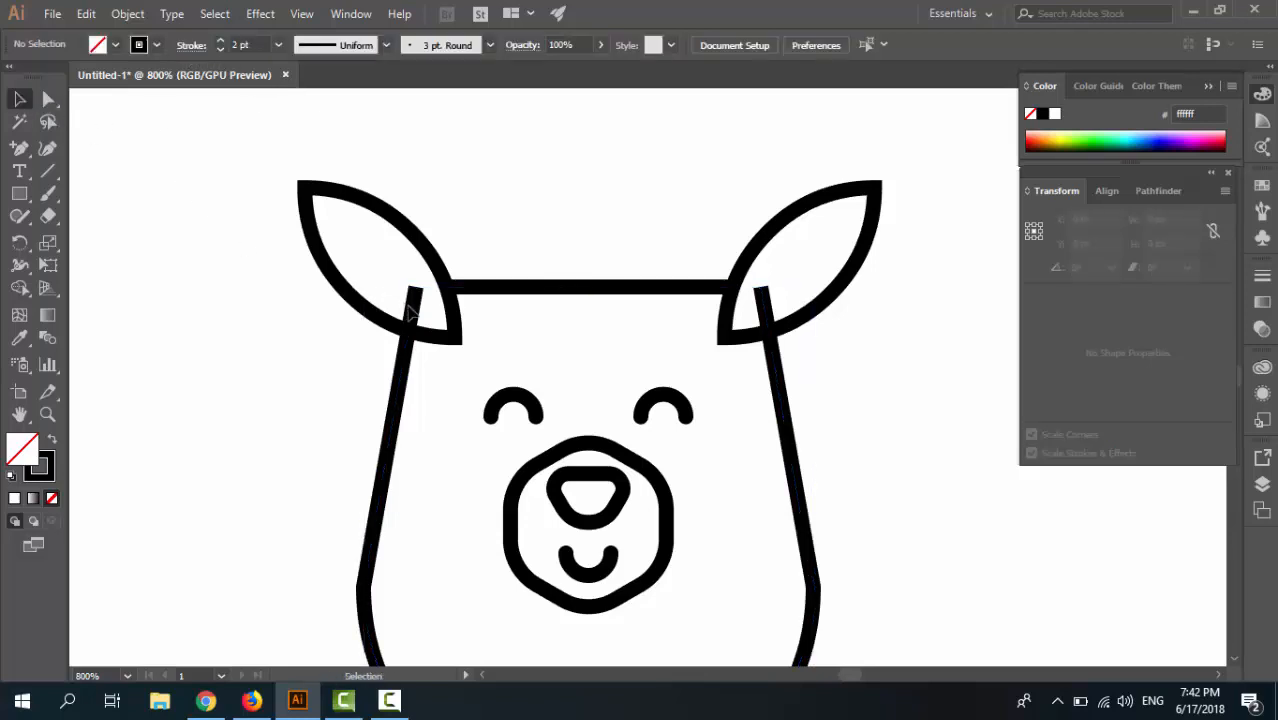
{"action": "left_click", "coordinate": [410, 313]}
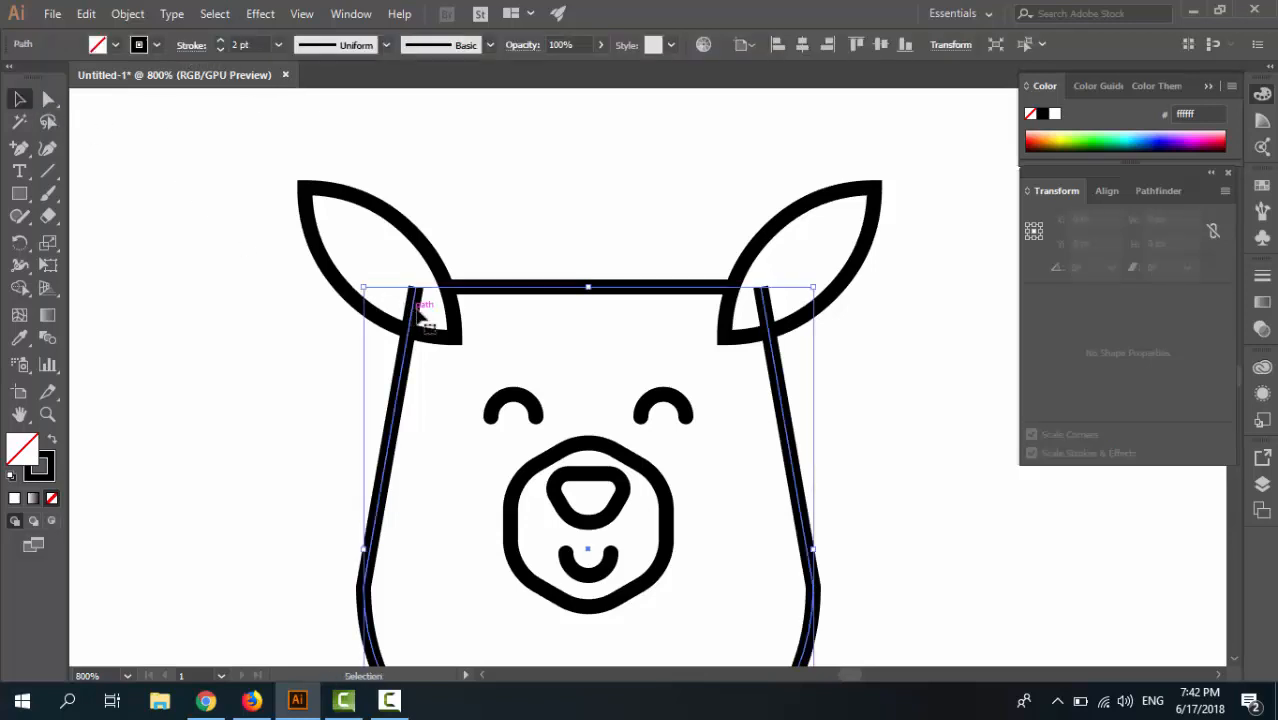
{"action": "left_click", "coordinate": [192, 45]}
{"action": "left_click", "coordinate": [455, 167]}
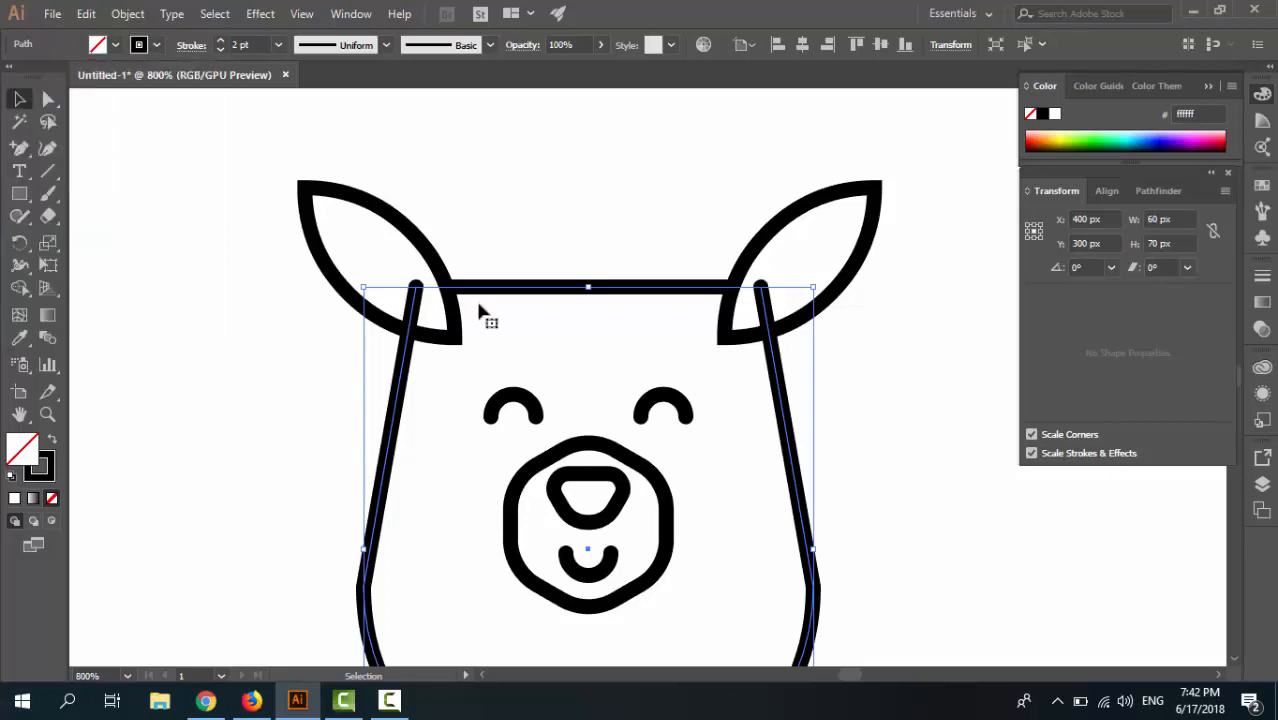
{"action": "left_click", "coordinate": [674, 228]}
Add anchor points on the left ear where it crosses the body's side and top edge.
{"action": "mouse_move", "coordinate": [852, 448]}
{"action": "left_mouse_down"}
{"action": "mouse_move", "coordinate": [881, 334]}
{"action": "mouse_move", "coordinate": [884, 364]}
{"action": "left_mouse_up"}
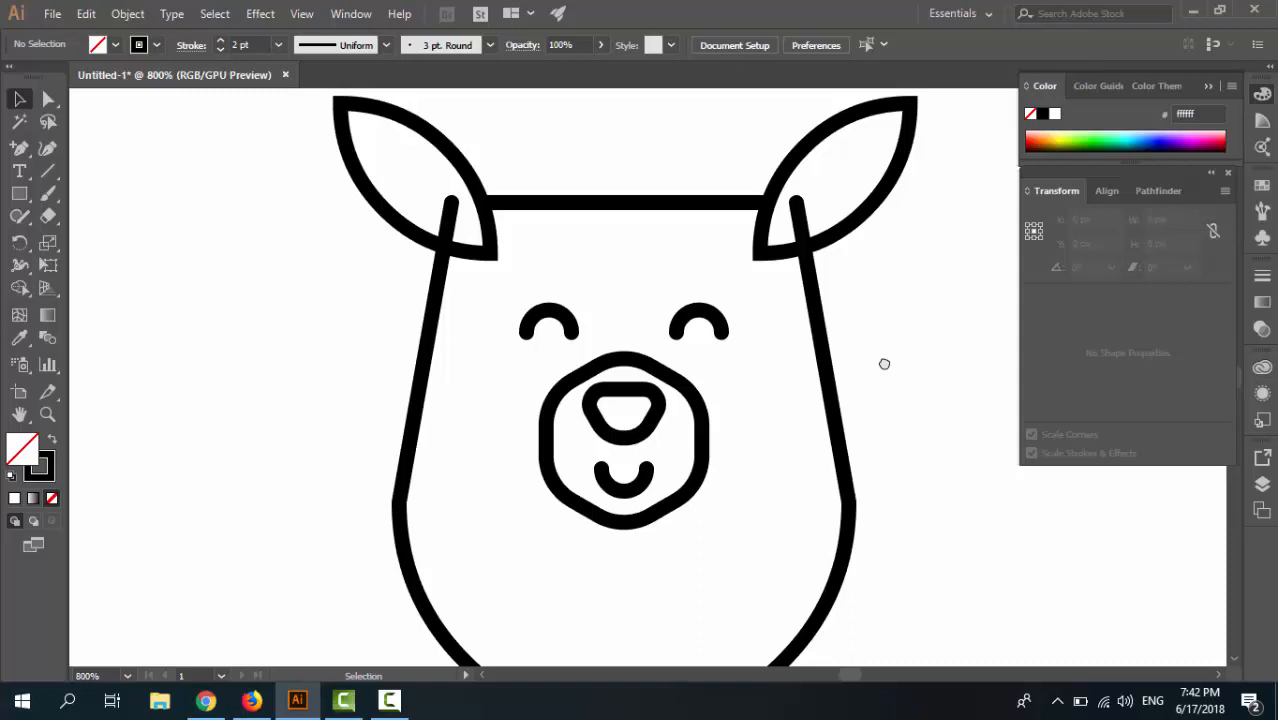
{"action": "key", "text": "a"}
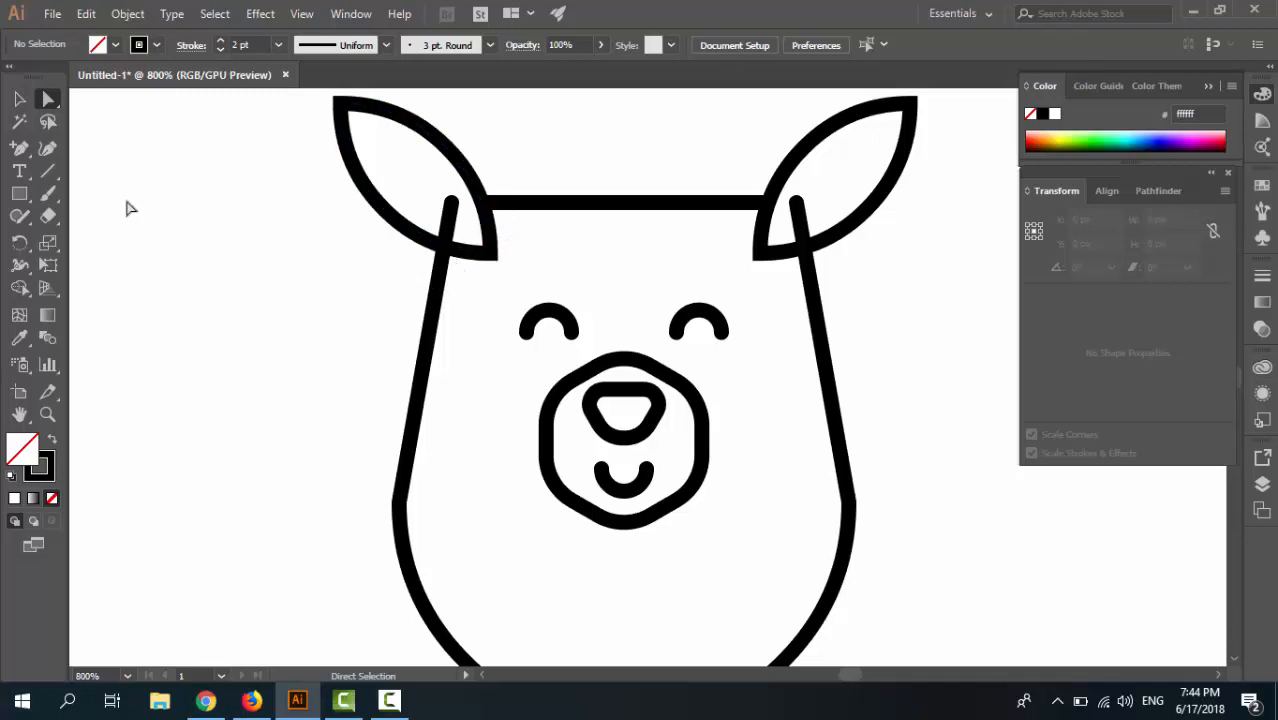
{"action": "left_click", "coordinate": [19, 98]}
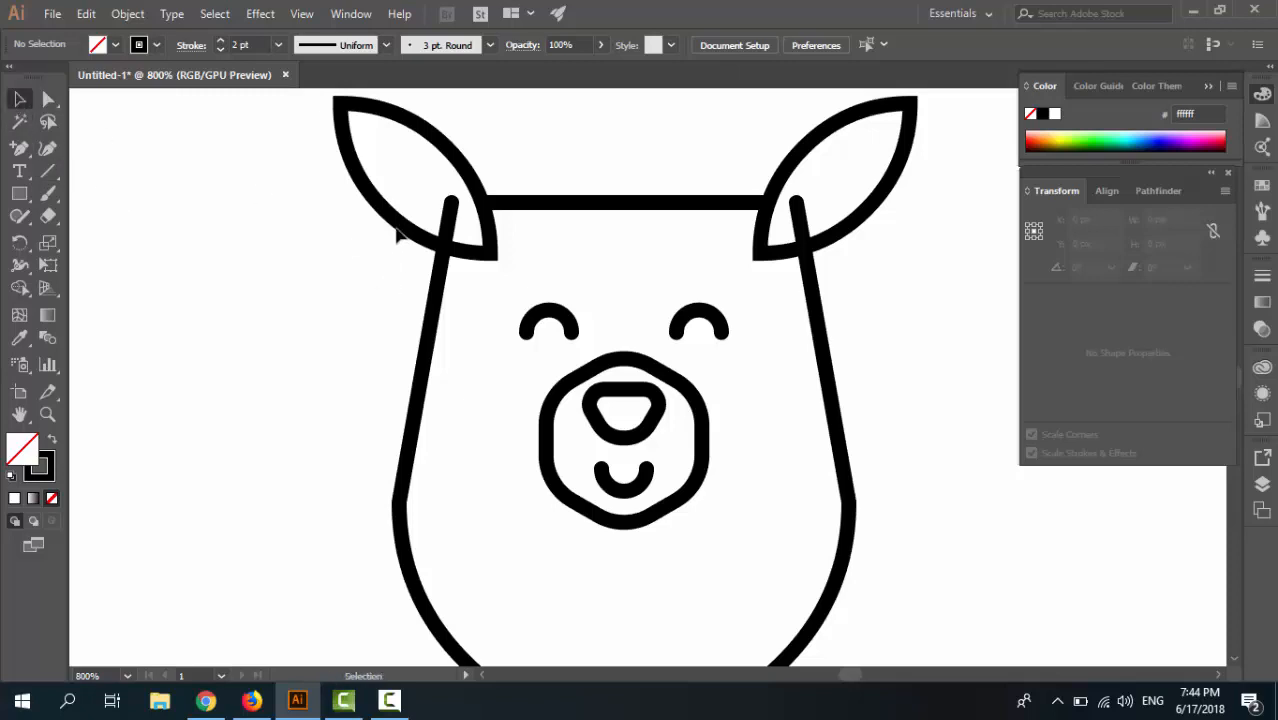
{"action": "left_click", "coordinate": [404, 238]}
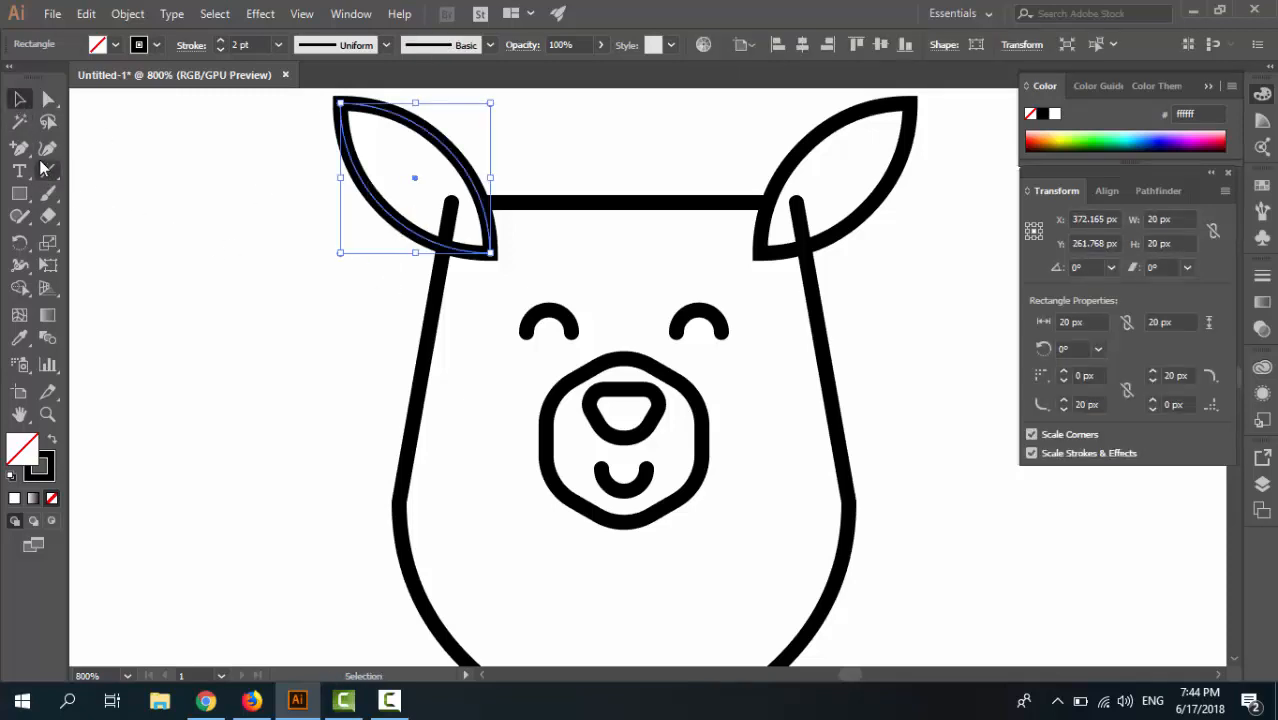
{"action": "key", "text": "plus"}
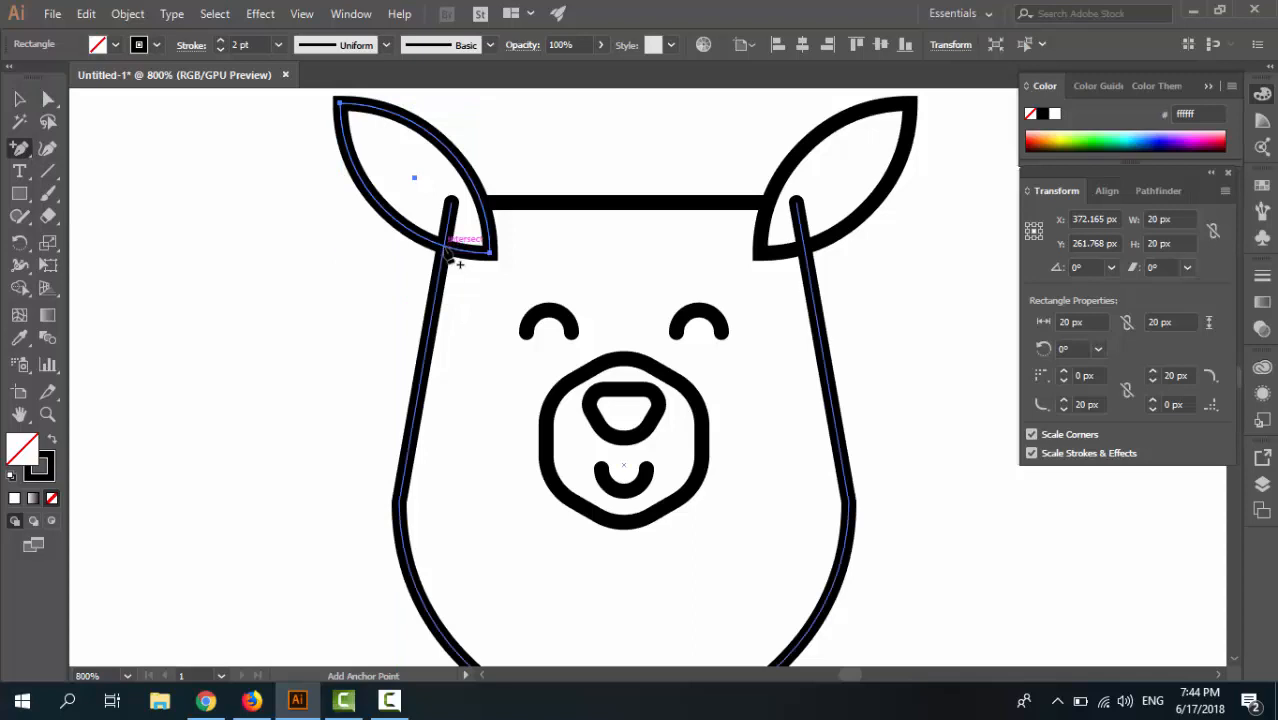
{"action": "left_click", "coordinate": [445, 247]}
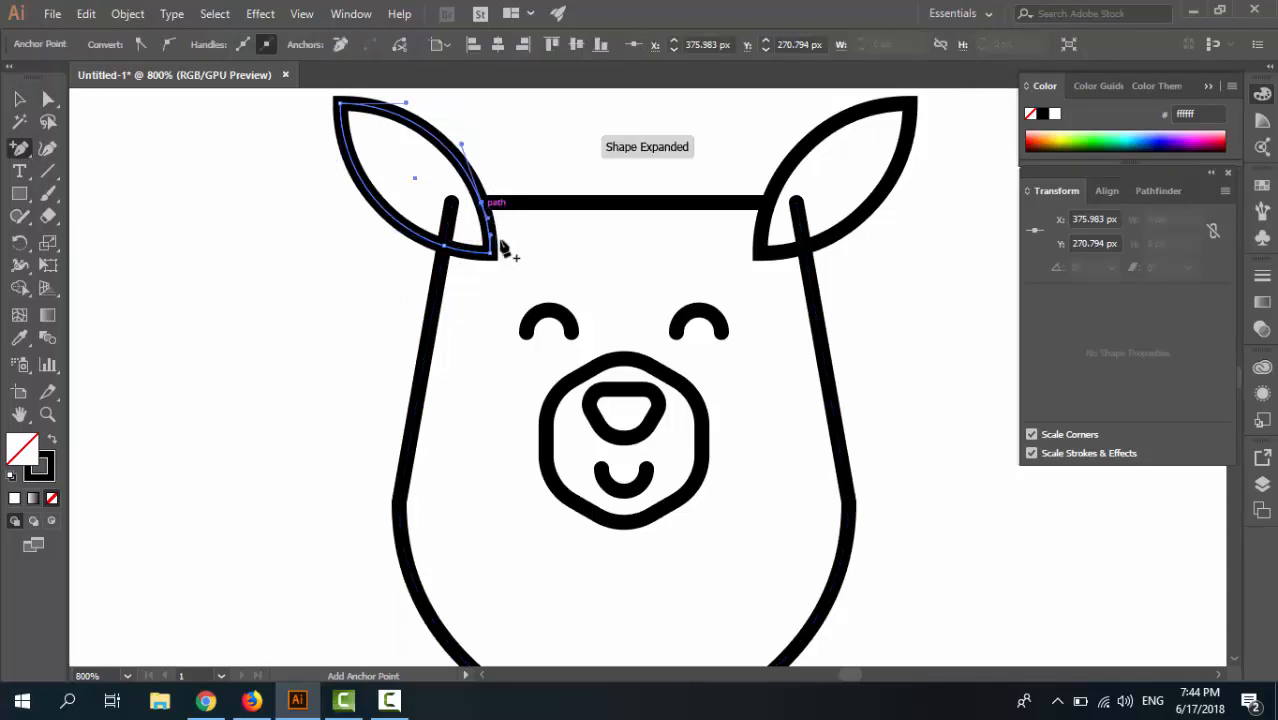
Delete the left ear's lower tip and its leftover segments inside the body, leaving the ear open between the two added points.
{"action": "left_click", "coordinate": [48, 98]}
{"action": "left_click", "coordinate": [214, 237]}
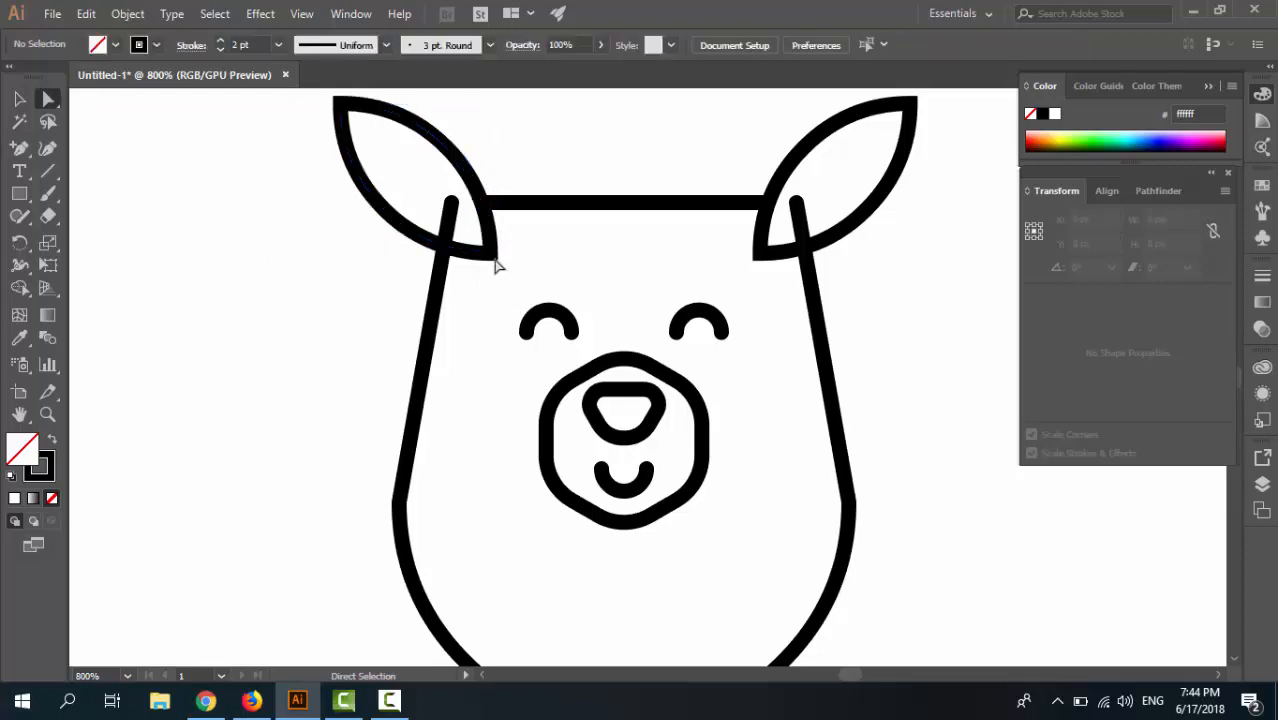
{"action": "left_click", "coordinate": [490, 256]}
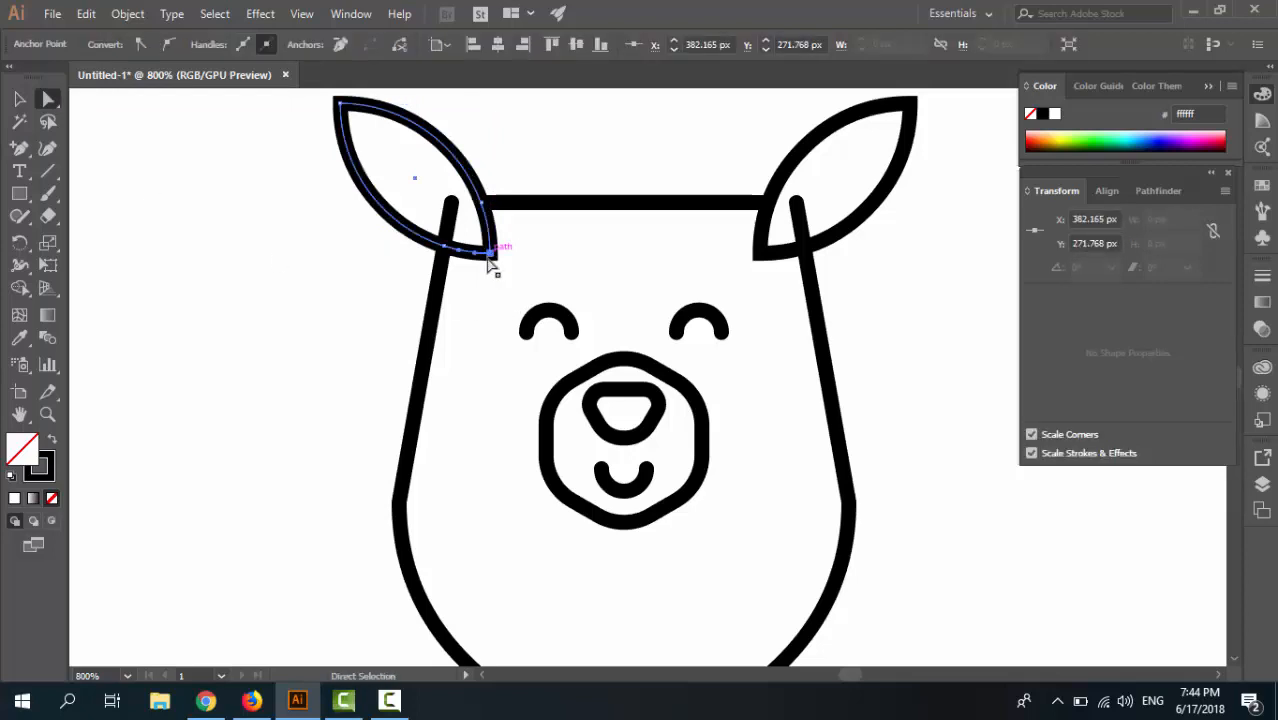
{"action": "key", "text": "Delete"}
{"action": "left_click", "coordinate": [490, 255]}
{"action": "key", "text": "Delete"}
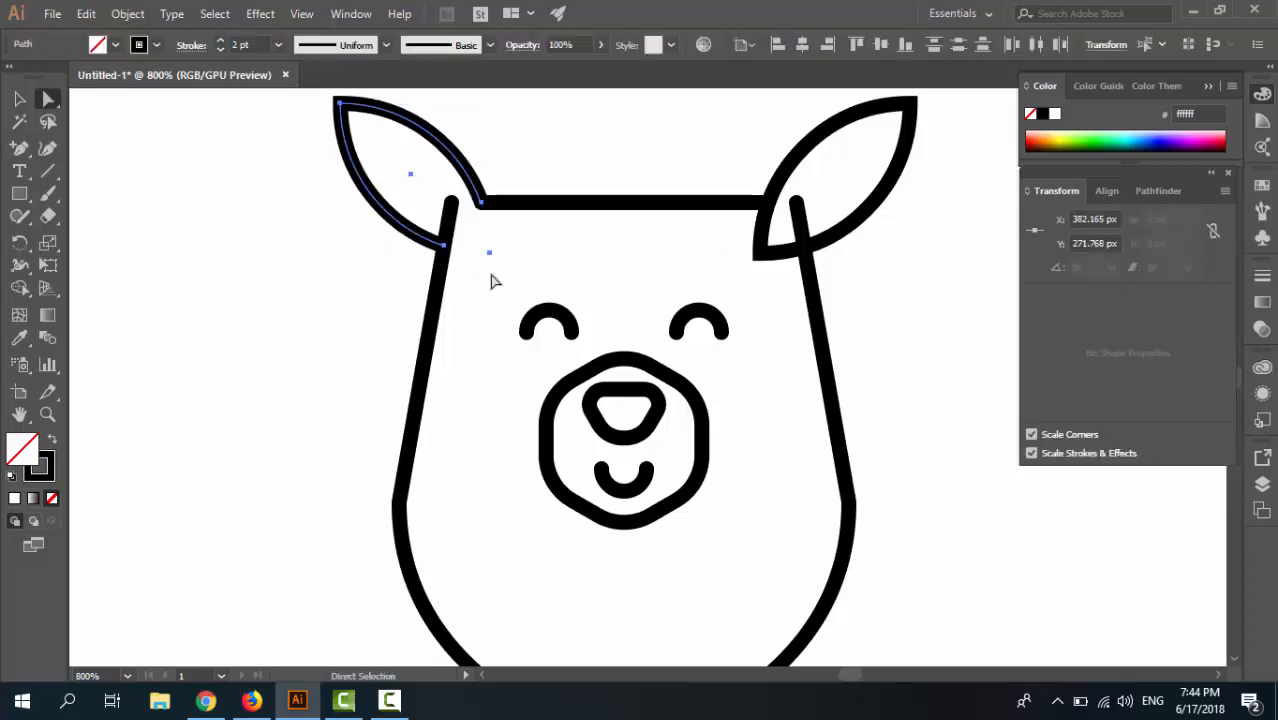
{"action": "key", "text": "v"}
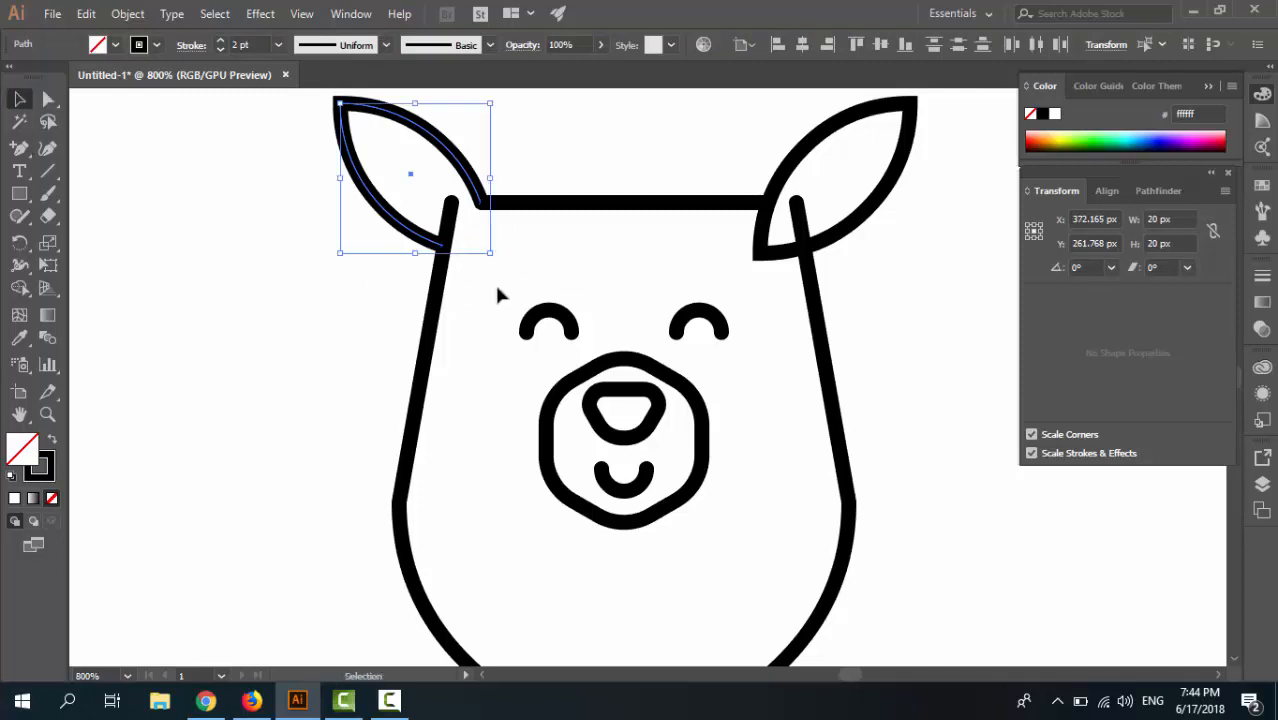
{"action": "left_click", "coordinate": [482, 212]}
Add anchor points on the right ear where it crosses the body's side and top edge.
{"action": "key", "text": "space"}
{"action": "left_click_drag", "start_coordinate": [756, 357], "coordinate": [686, 399]}
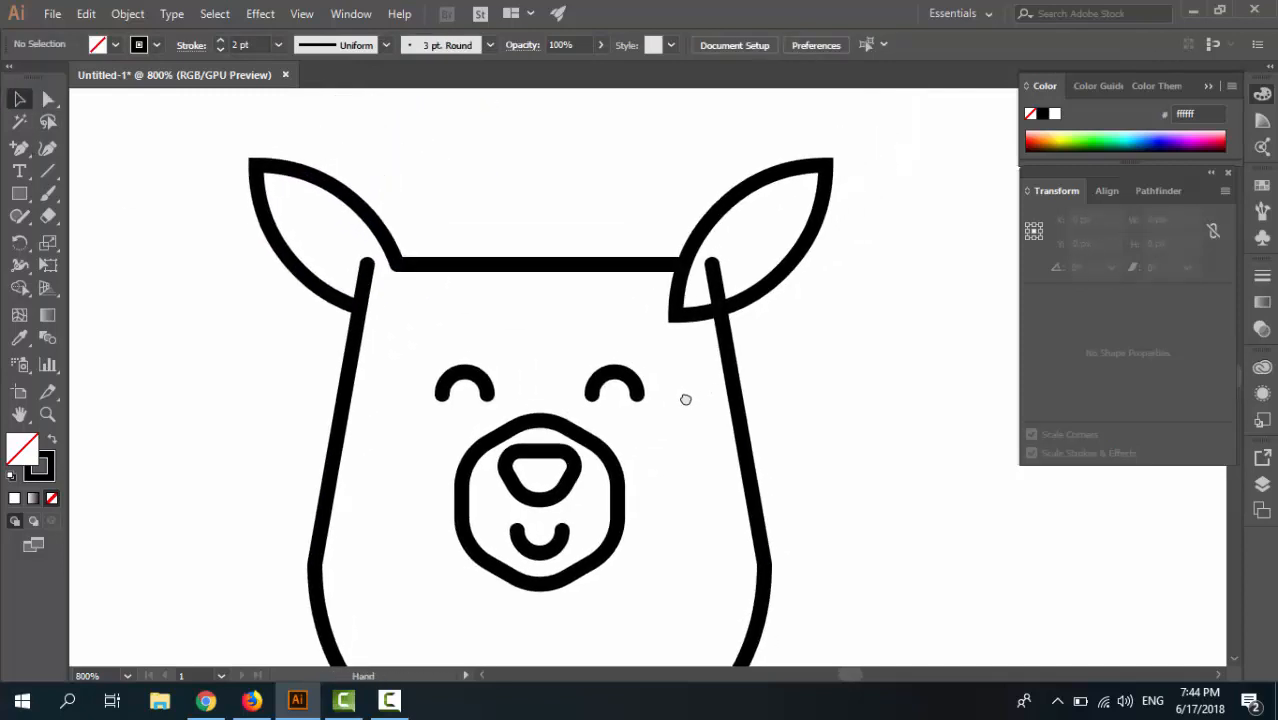
{"action": "left_click", "coordinate": [722, 214]}
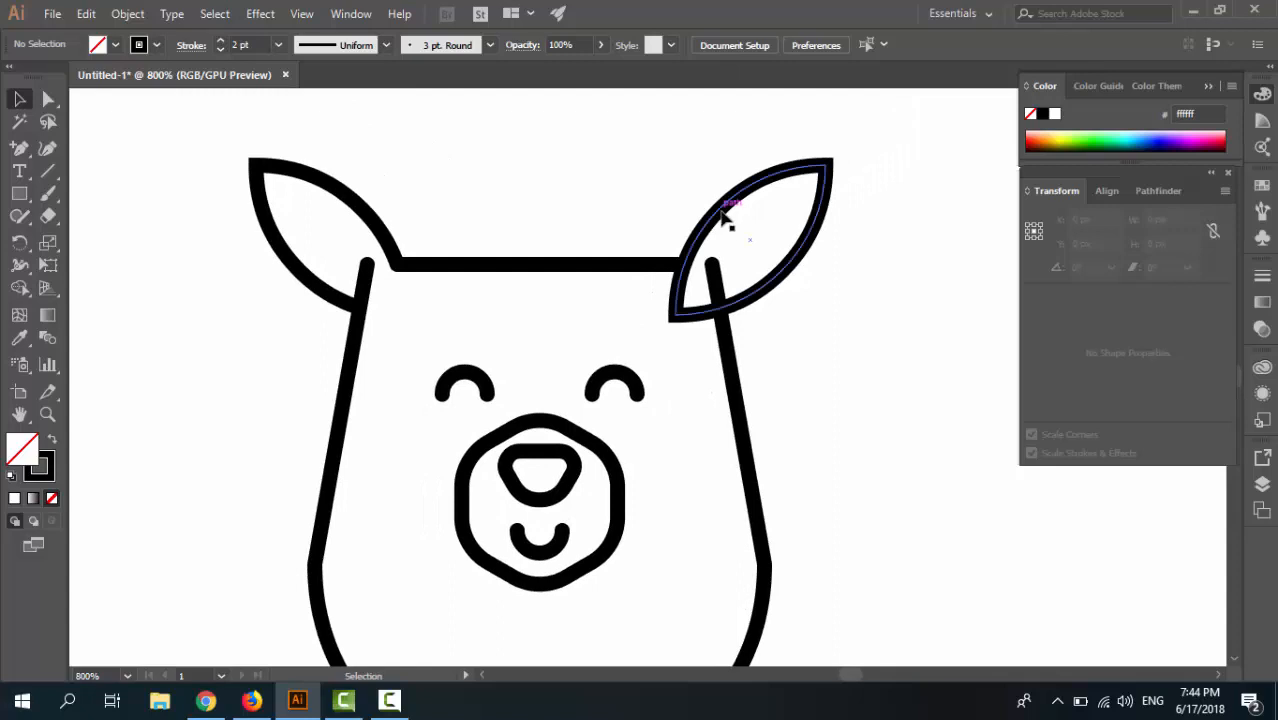
{"action": "key", "text": "plus"}
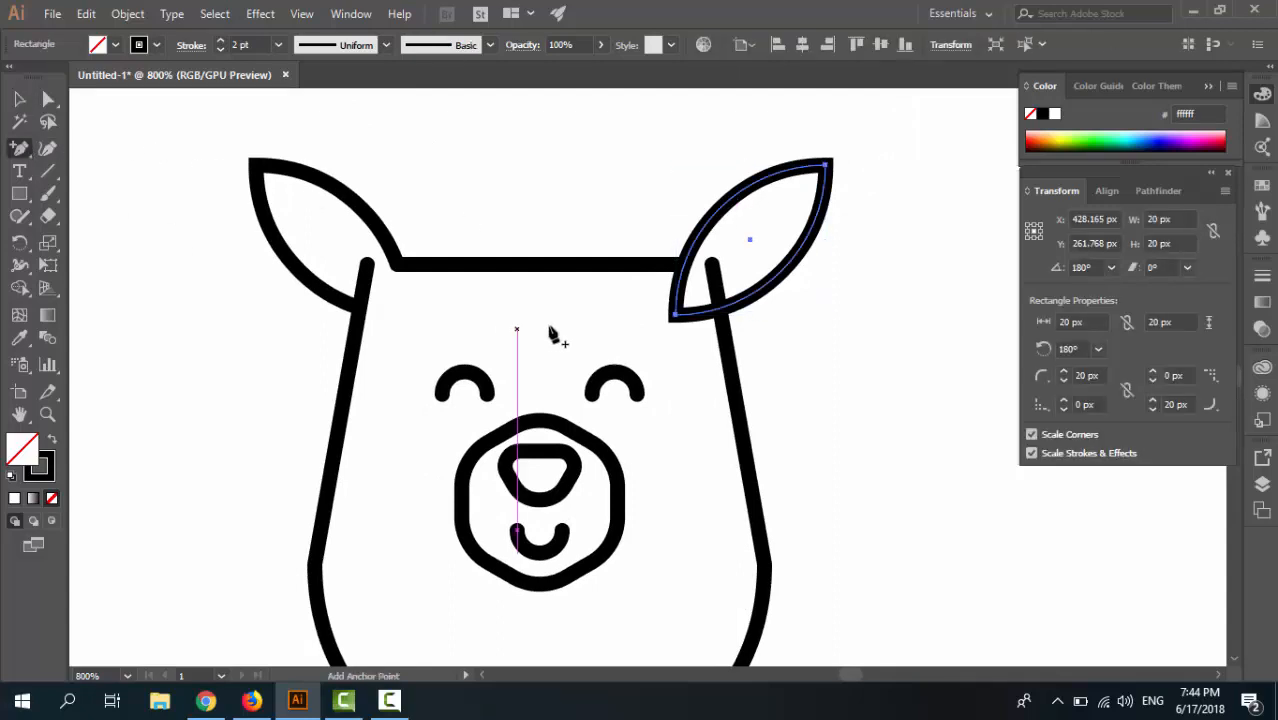
{"action": "left_click", "coordinate": [720, 312]}
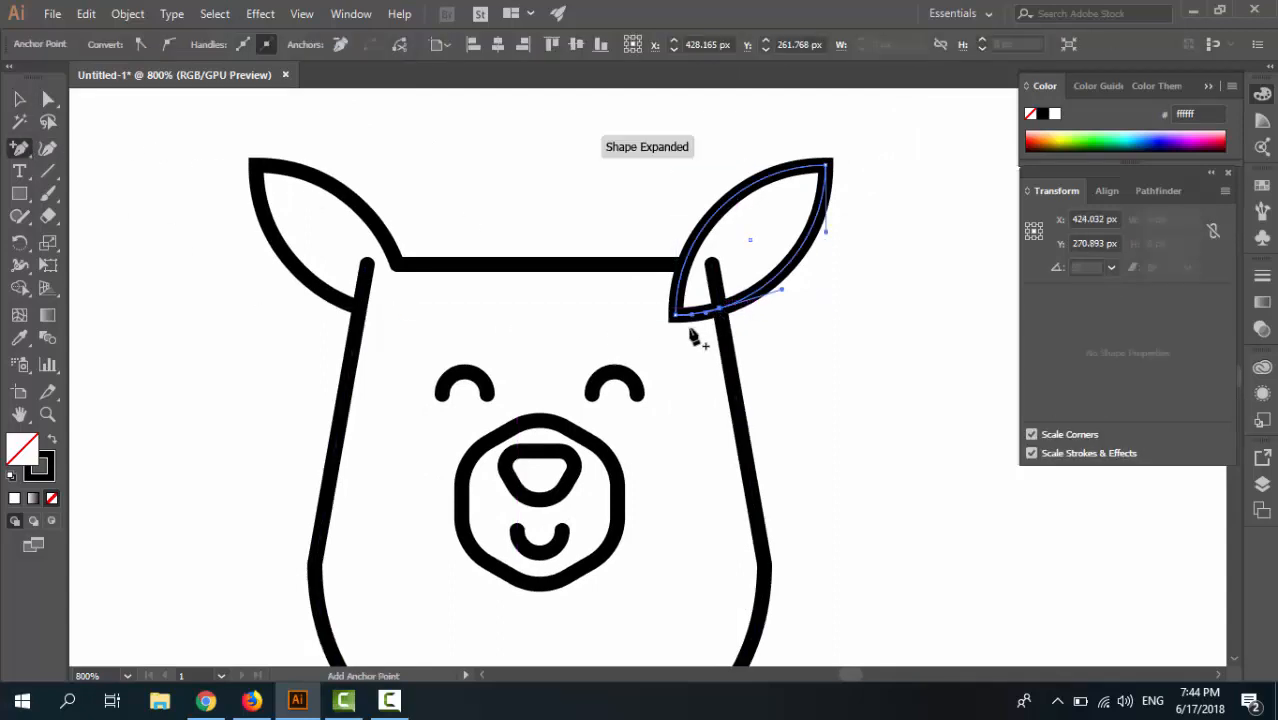
{"action": "left_click", "coordinate": [683, 266]}
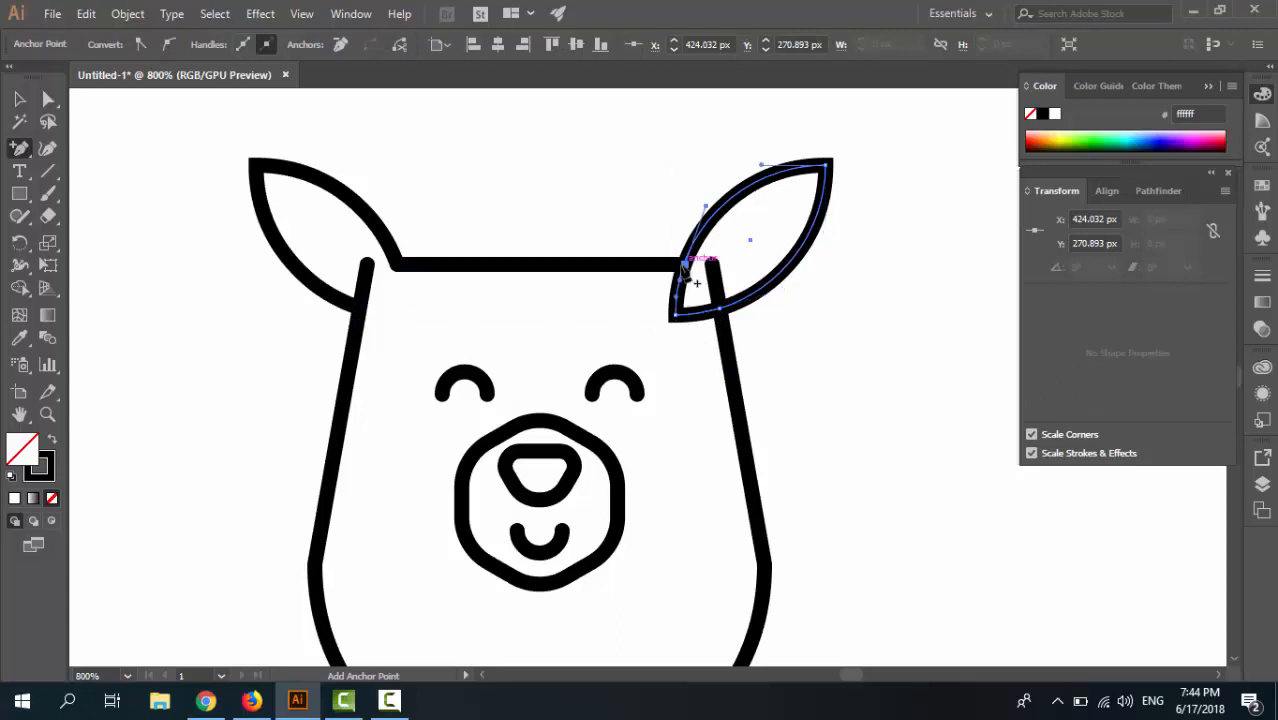
Delete the right ear's lower tip and its leftover segments inside the body, leaving the ear open between the two added points.
{"action": "left_click", "coordinate": [48, 99]}
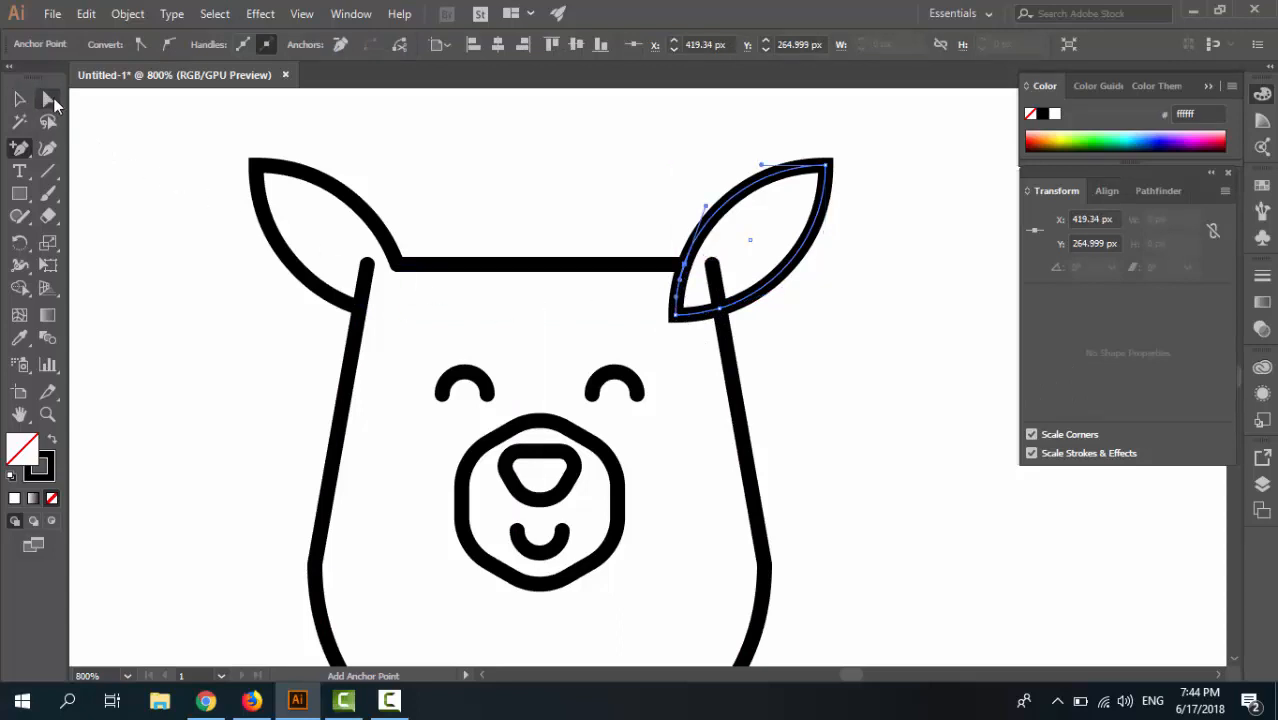
{"action": "left_click", "coordinate": [674, 318]}
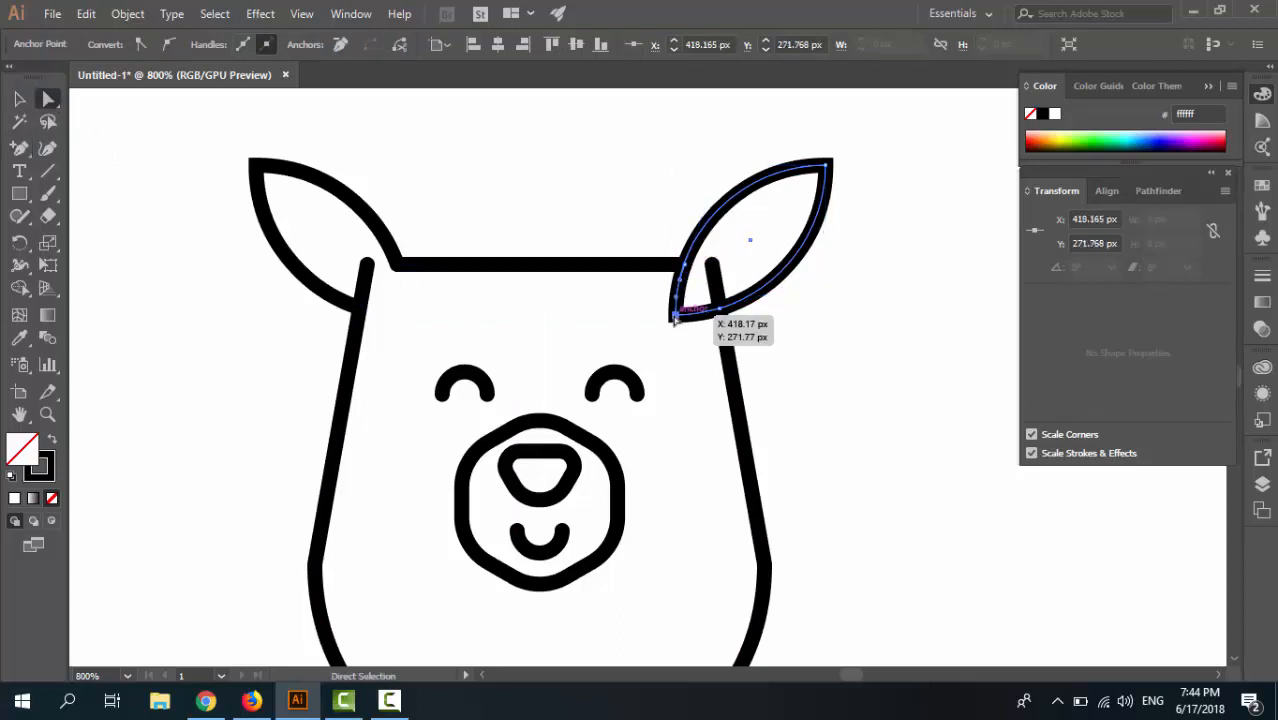
{"action": "key", "text": "Delete"}
{"action": "left_click", "coordinate": [674, 317]}
{"action": "key", "text": "Delete"}
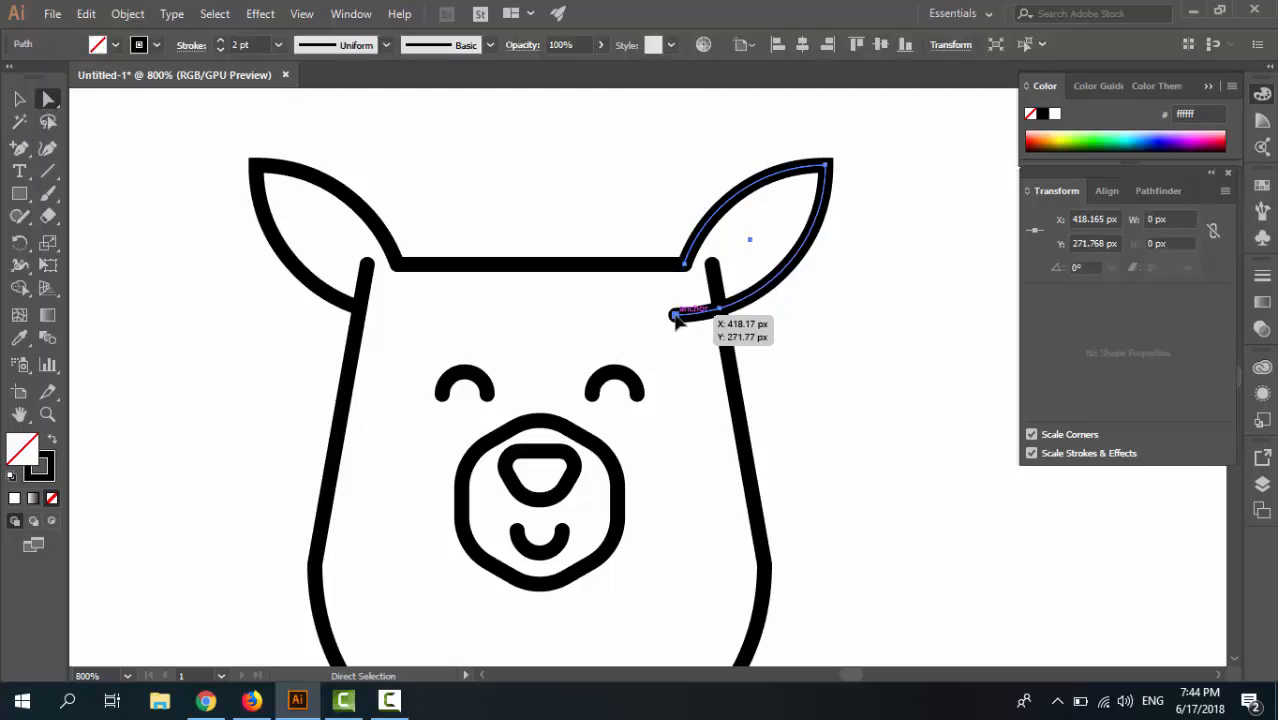
{"action": "left_click", "coordinate": [672, 337]}
{"action": "left_click", "coordinate": [674, 317]}
{"action": "key", "text": "Delete"}
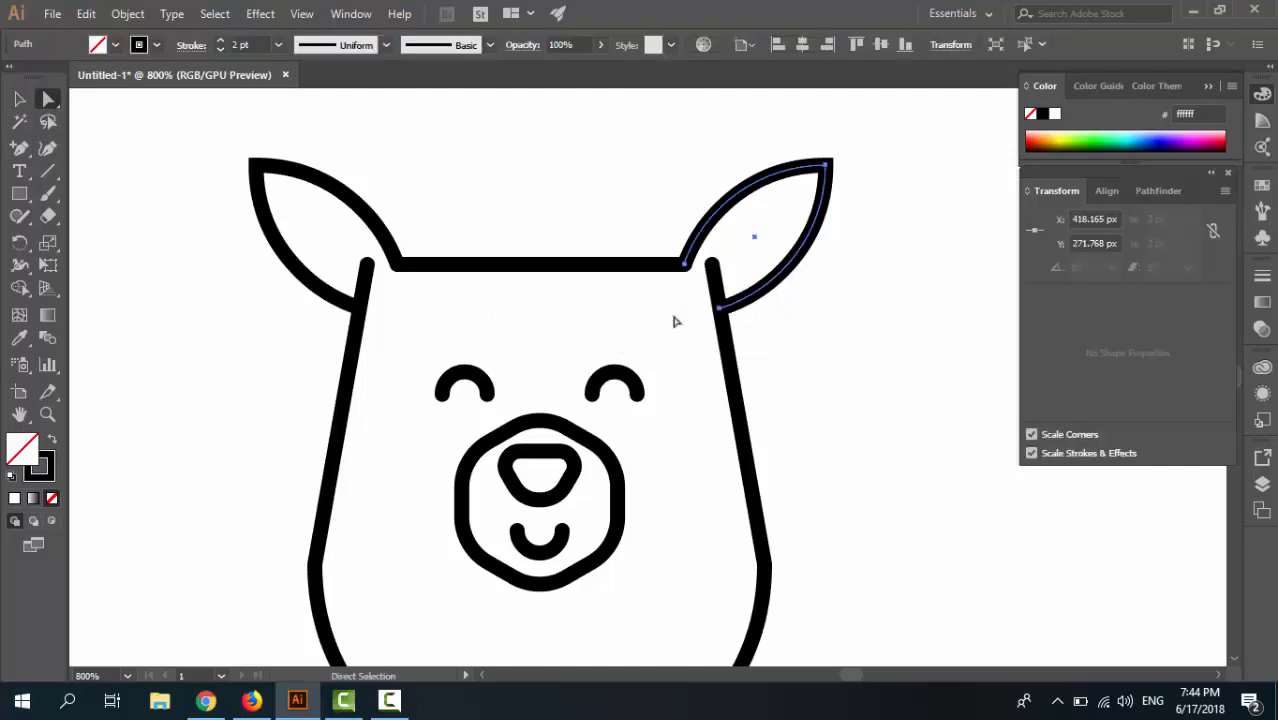
Try to add an anchor point at the exact centre of the head's straight top line.
{"action": "left_click", "coordinate": [688, 352]}
{"action": "left_click_drag", "start_coordinate": [591, 334], "coordinate": [662, 270]}
{"action": "key", "text": "ctrl+minus"}
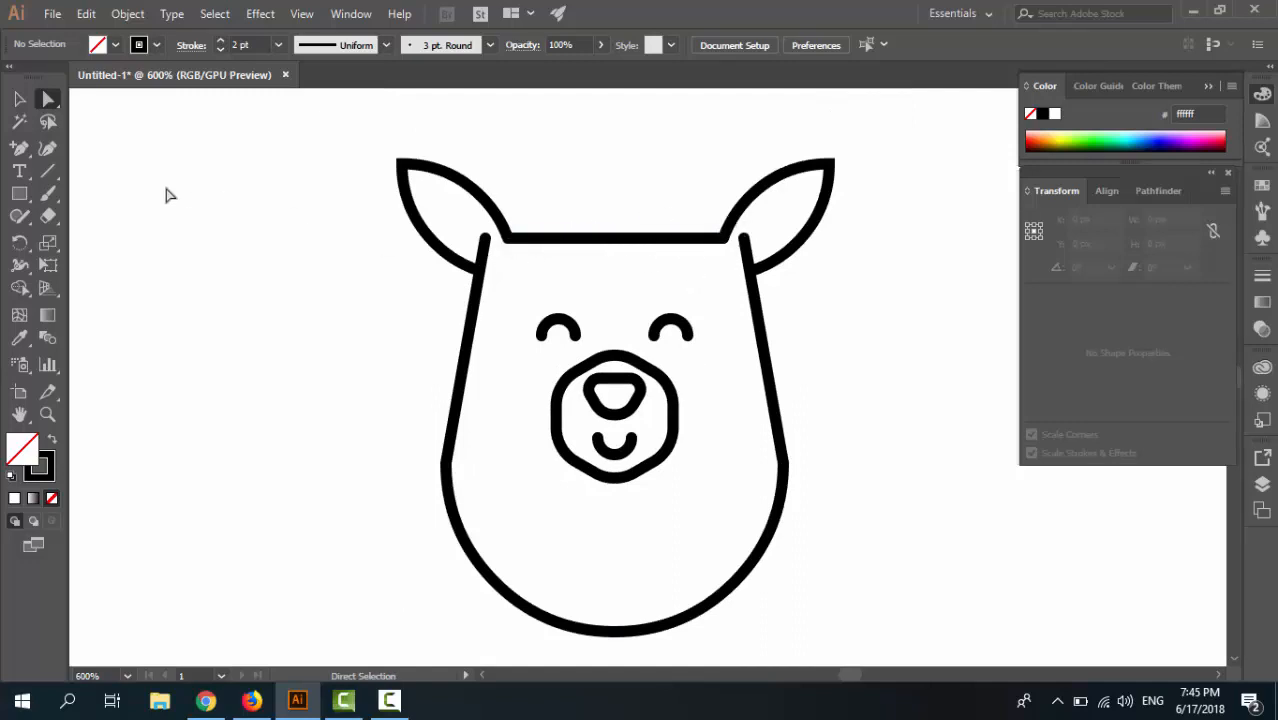
{"action": "left_click", "coordinate": [19, 98]}
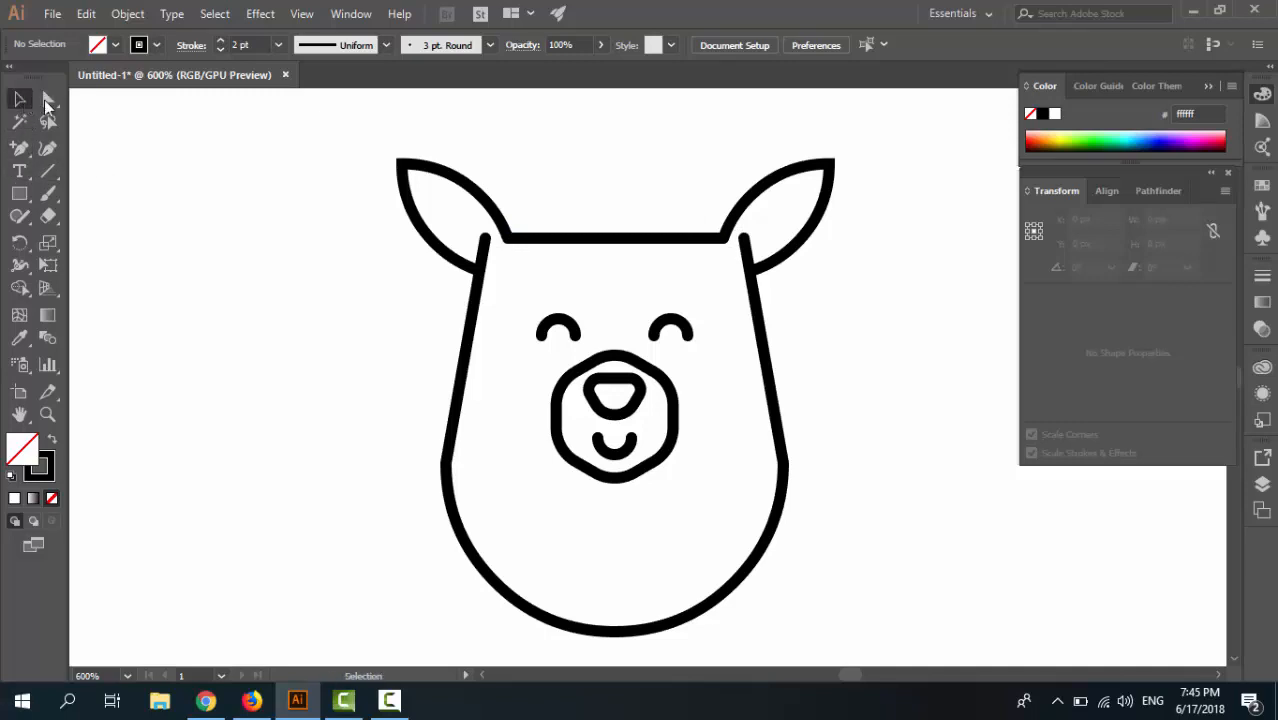
{"action": "left_click", "coordinate": [540, 240]}
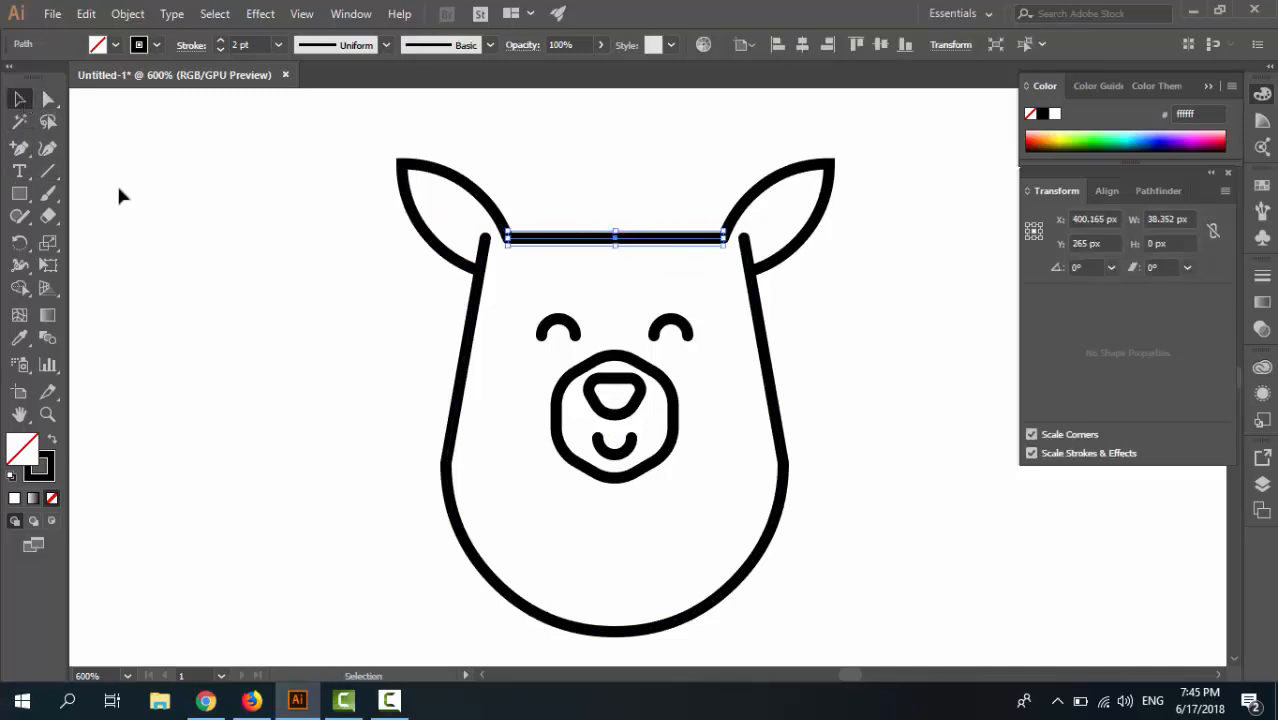
{"action": "left_click", "coordinate": [19, 147]}
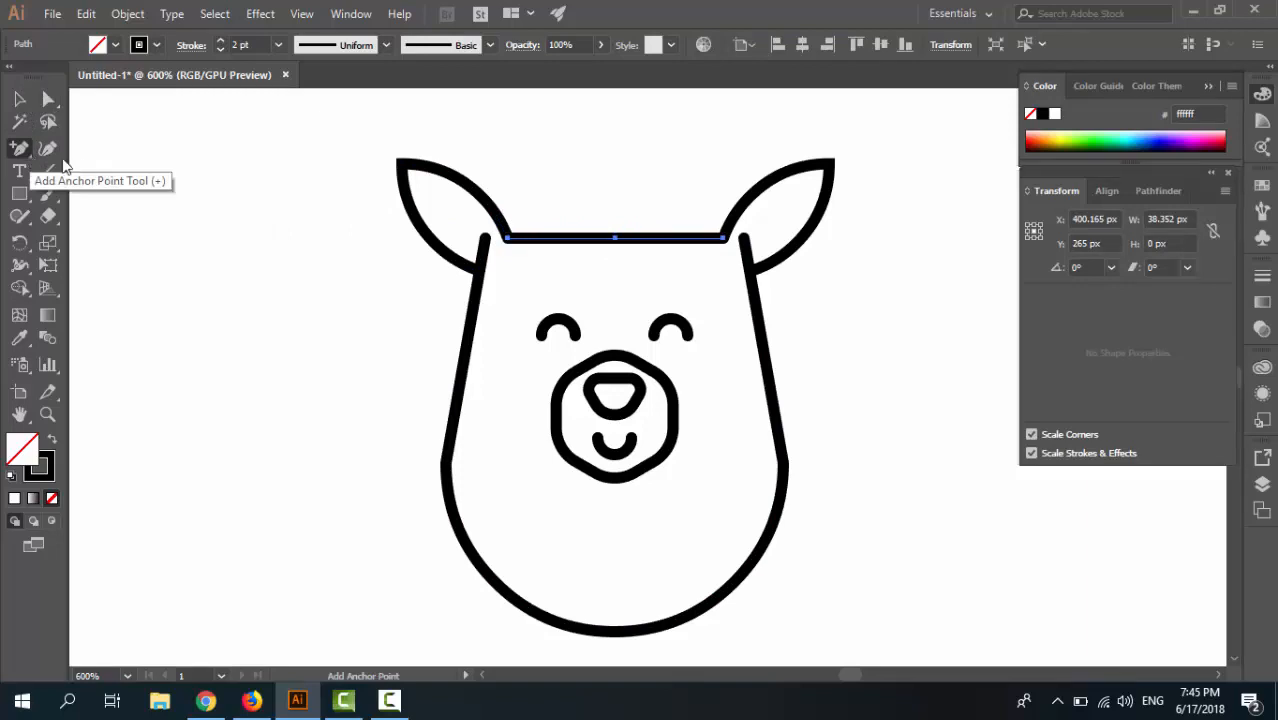
{"action": "left_click", "coordinate": [617, 244]}
{"action": "left_click", "coordinate": [786, 376]}
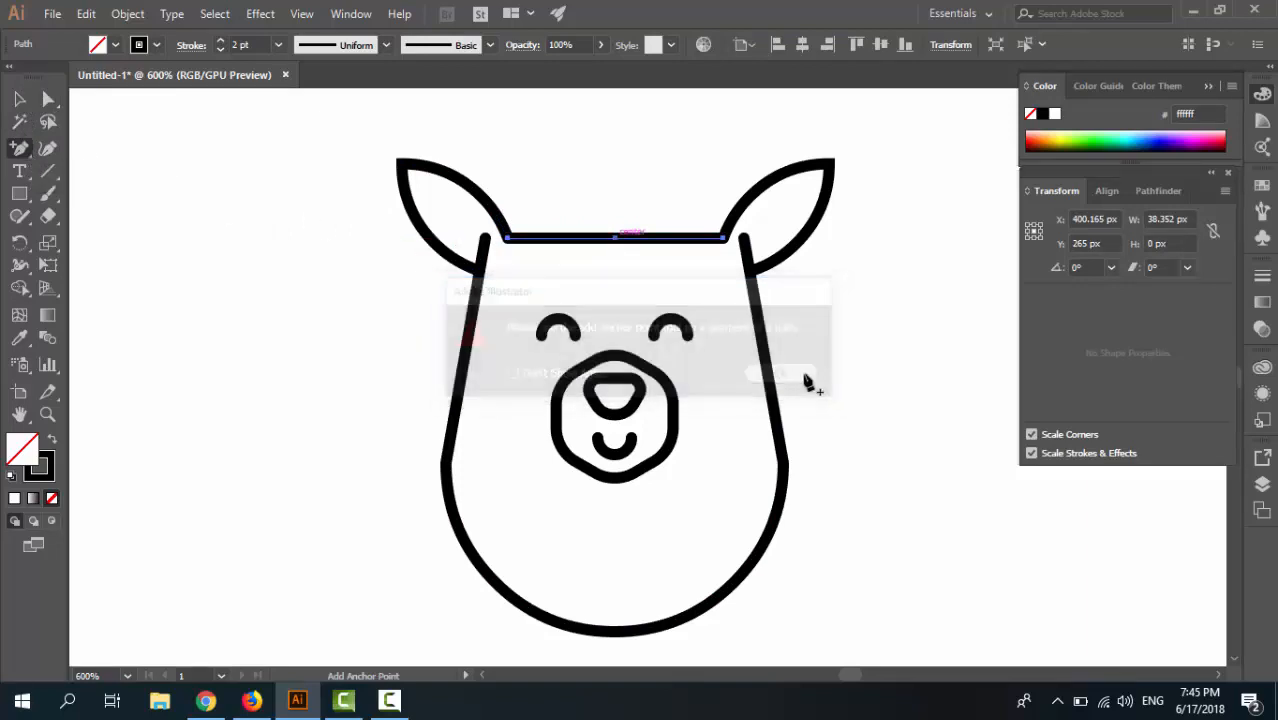
Try to bend the head's top line from its centre using Direct Selection and the Anchor Point tool.
{"action": "left_click", "coordinate": [46, 101]}
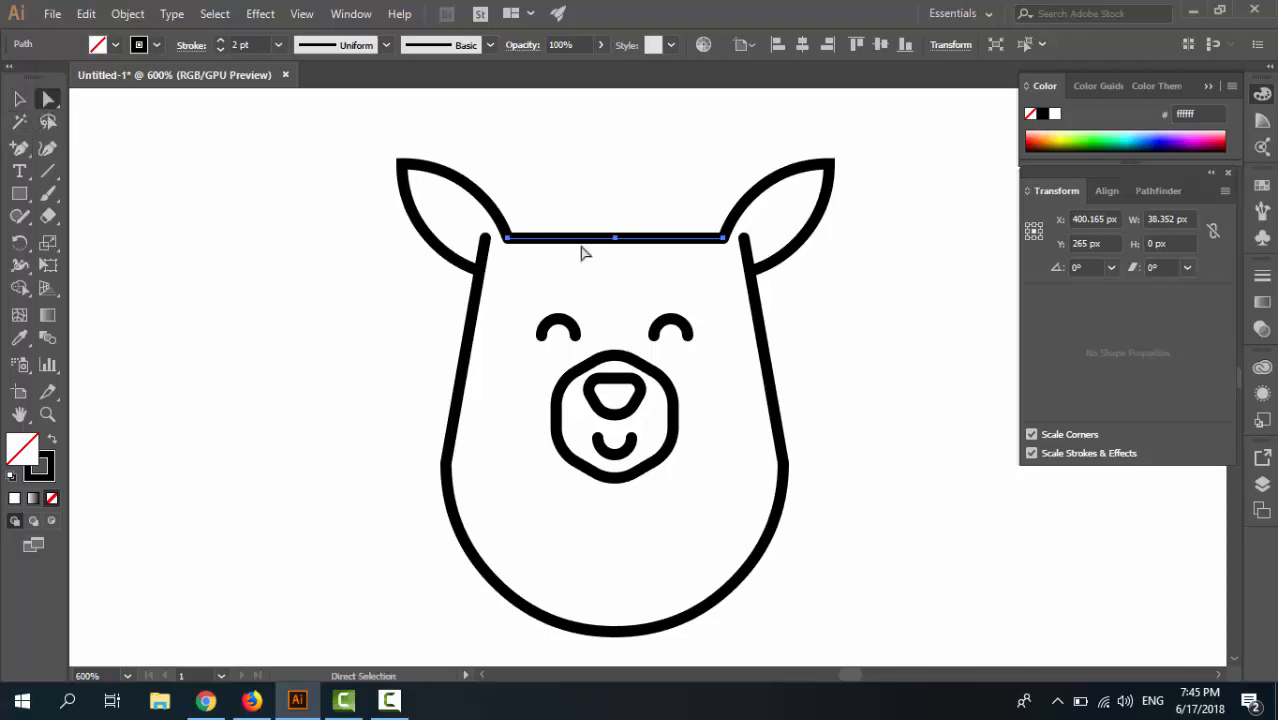
{"action": "left_click_drag", "start_coordinate": [619, 240], "coordinate": [619, 229]}
{"action": "left_click", "coordinate": [650, 299]}
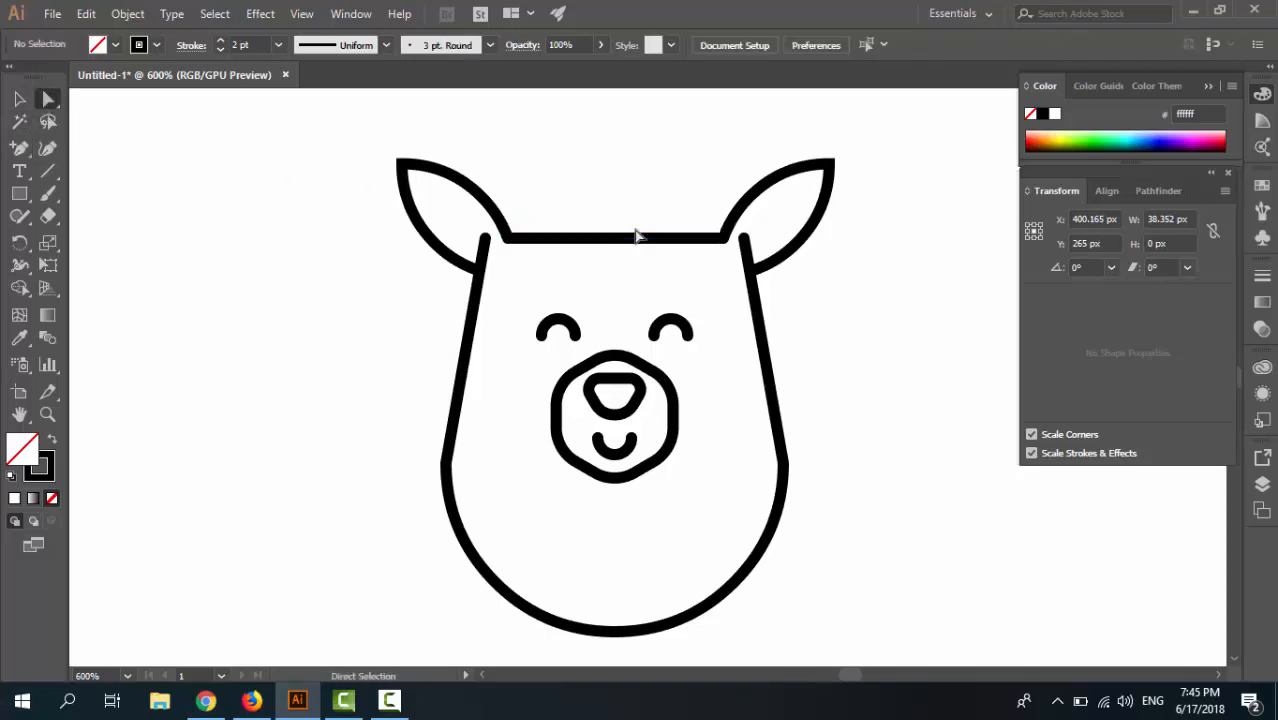
{"action": "left_click", "coordinate": [621, 240]}
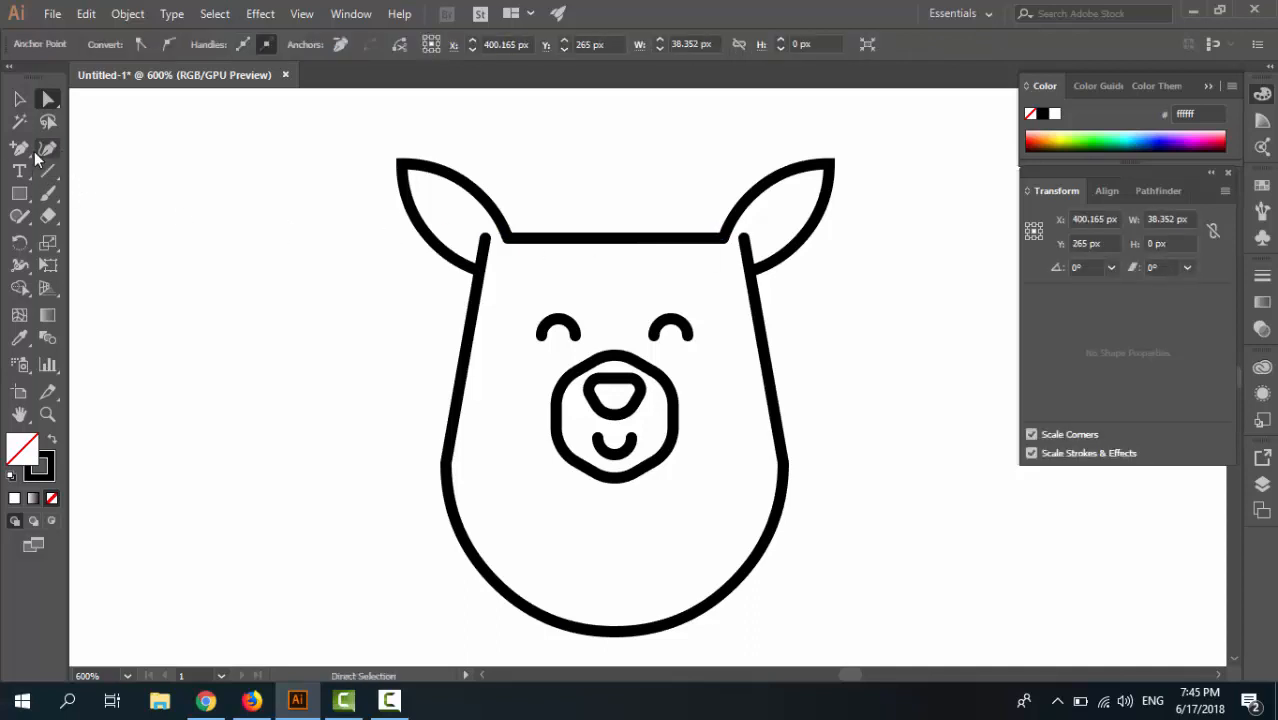
{"action": "left_click", "coordinate": [28, 150]}
{"action": "left_click_drag", "start_coordinate": [30, 155], "coordinate": [67, 203]}
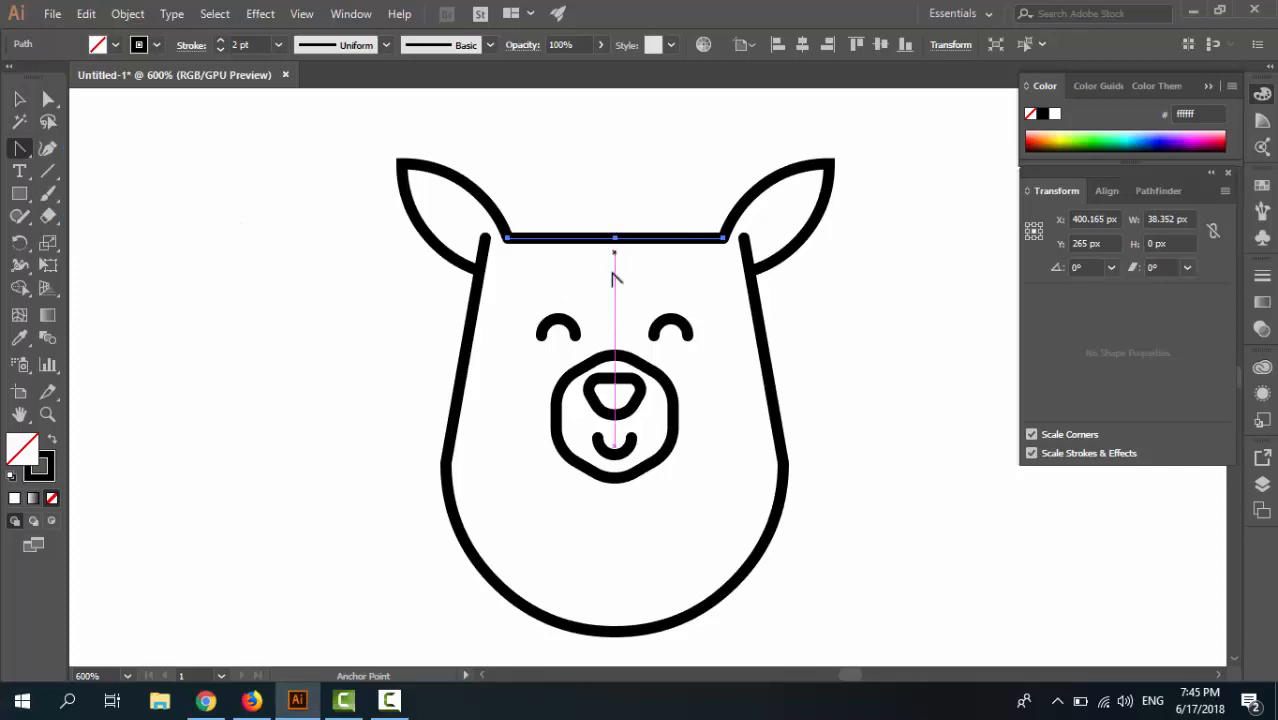
{"action": "key", "text": "v"}
{"action": "left_click", "coordinate": [417, 275]}
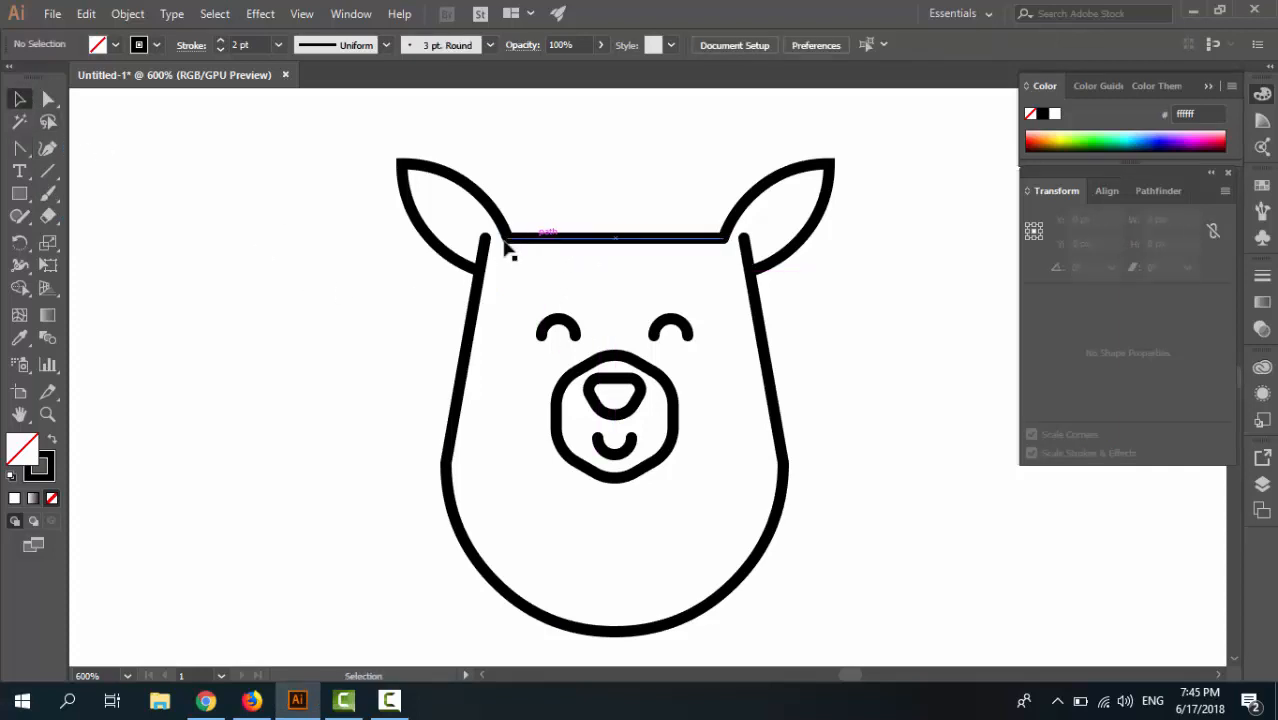
{"action": "left_click", "coordinate": [20, 150]}
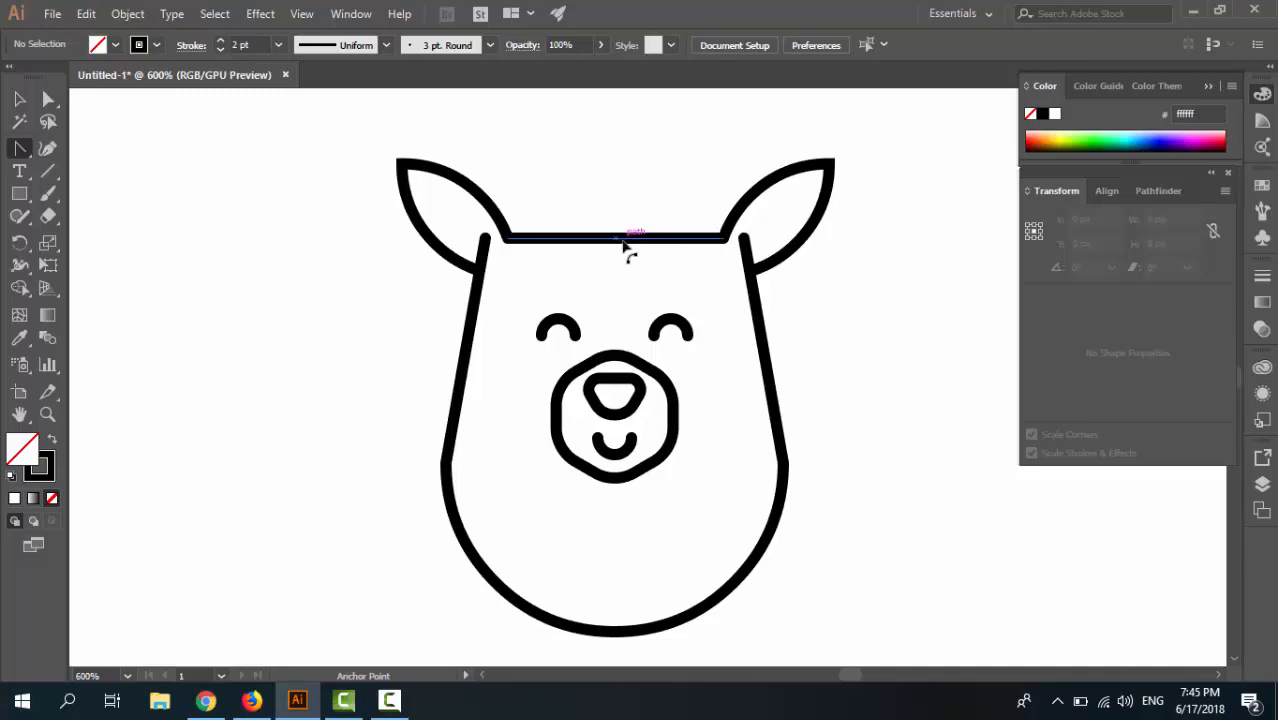
{"action": "left_click", "coordinate": [48, 99]}
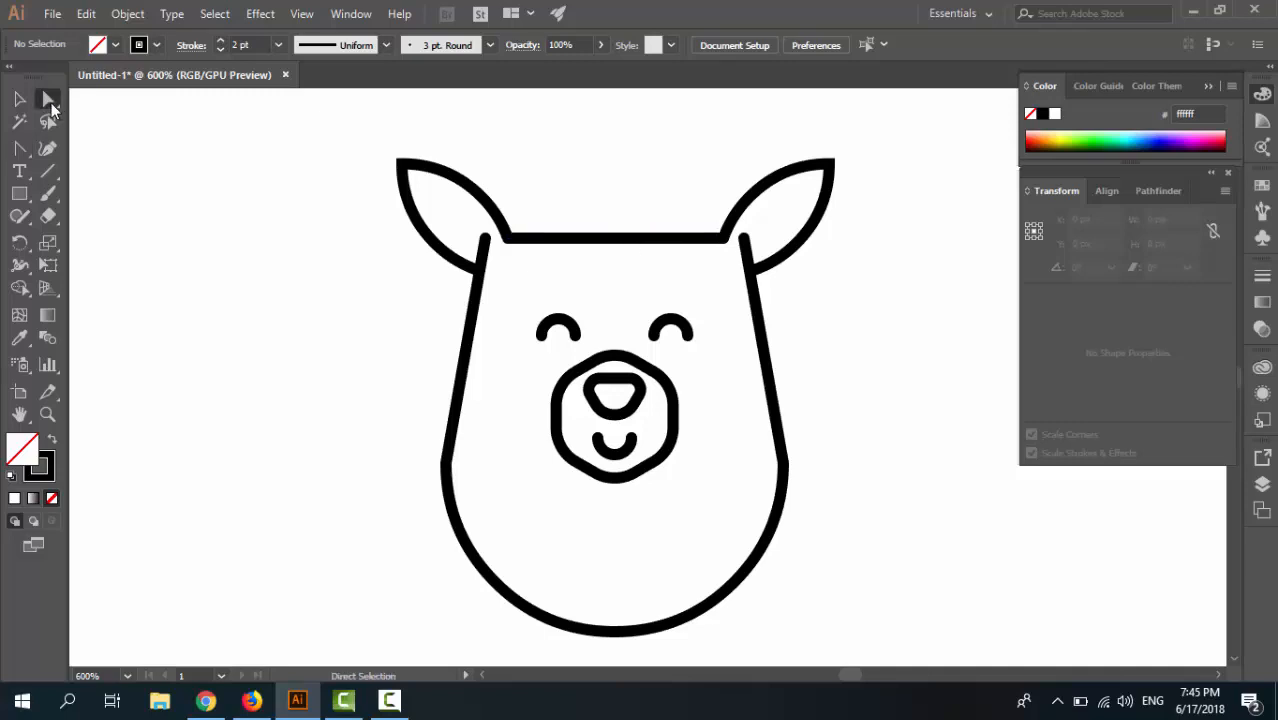
{"action": "left_click", "coordinate": [616, 241]}
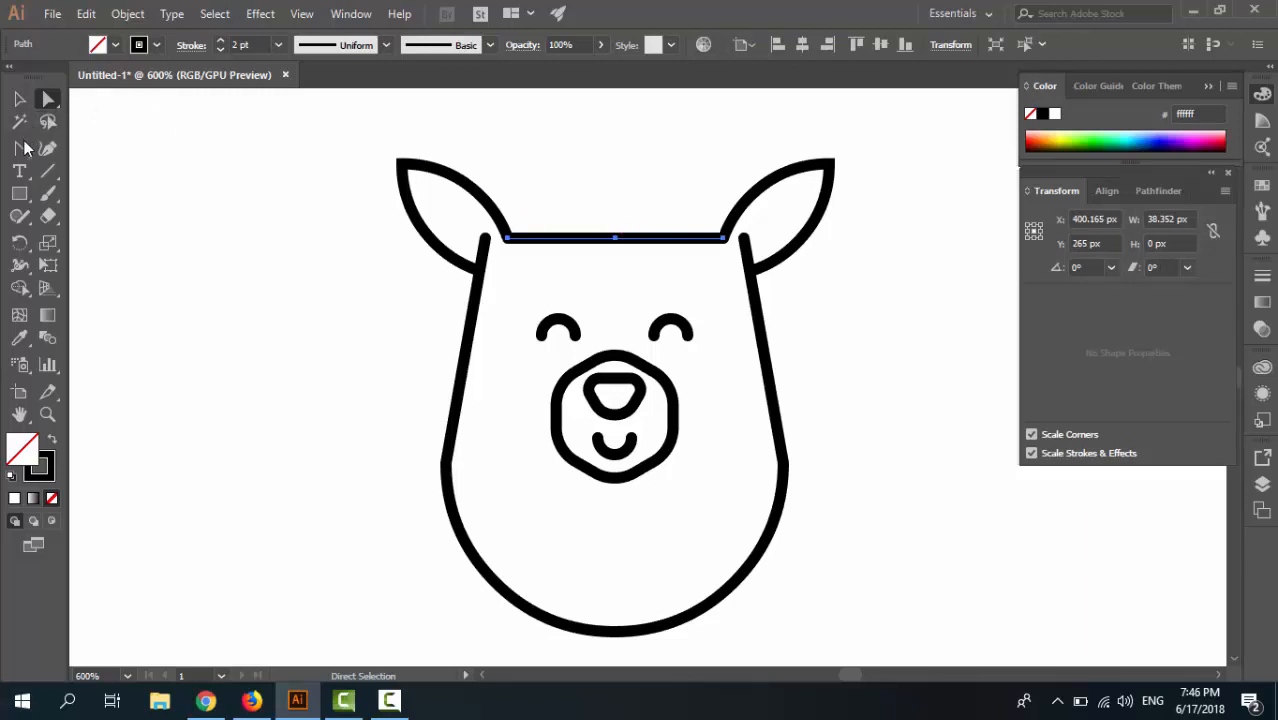
{"action": "left_click", "coordinate": [20, 148]}
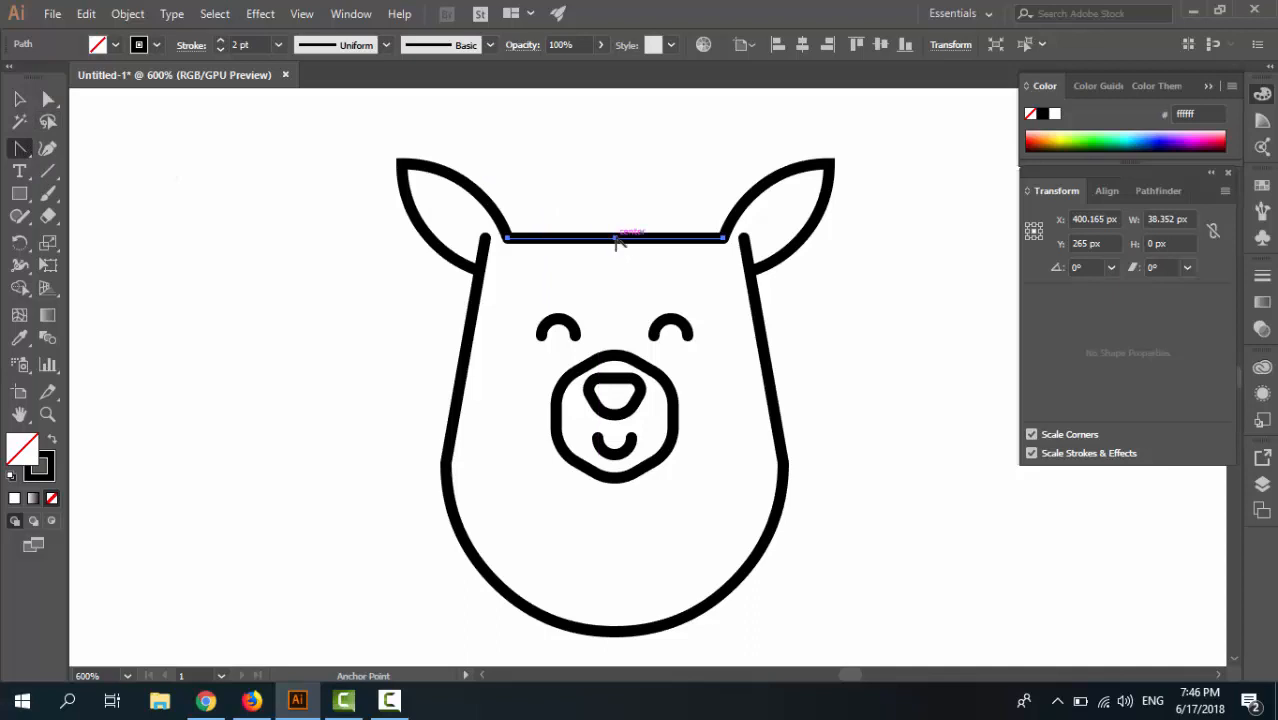
{"action": "left_click", "coordinate": [19, 99]}
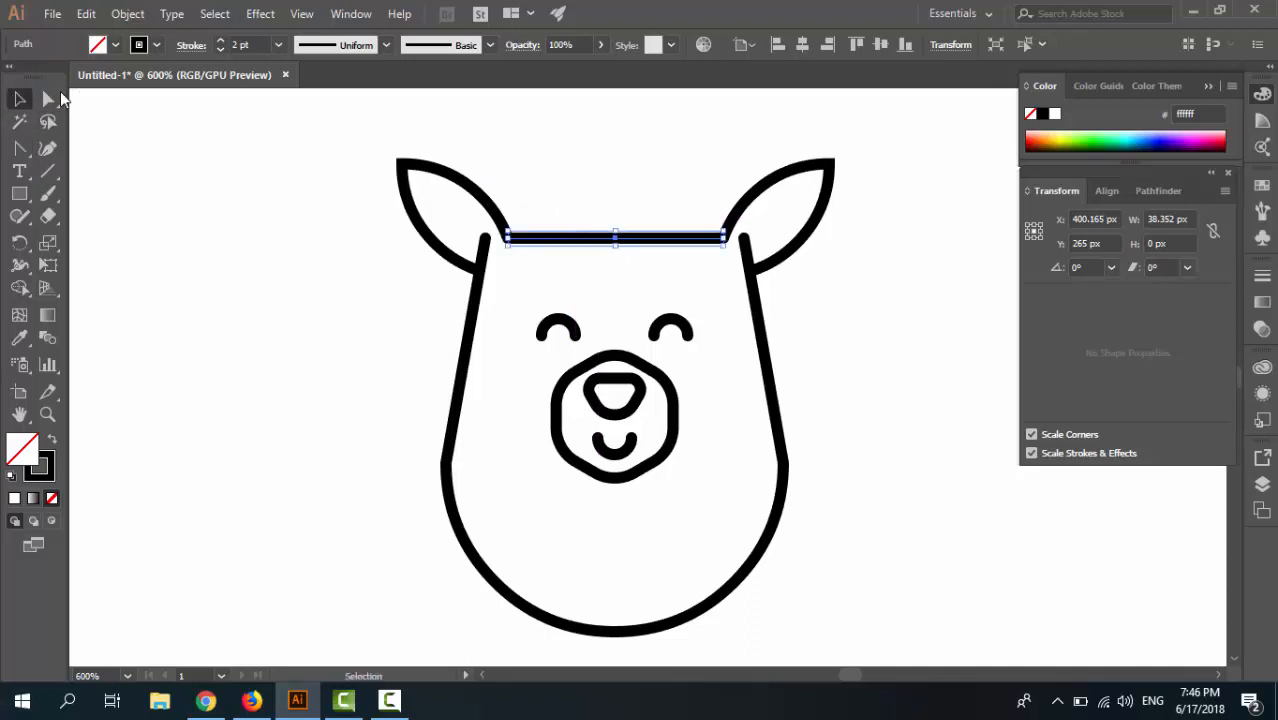
{"action": "left_click", "coordinate": [48, 98]}
{"action": "left_click", "coordinate": [620, 257]}
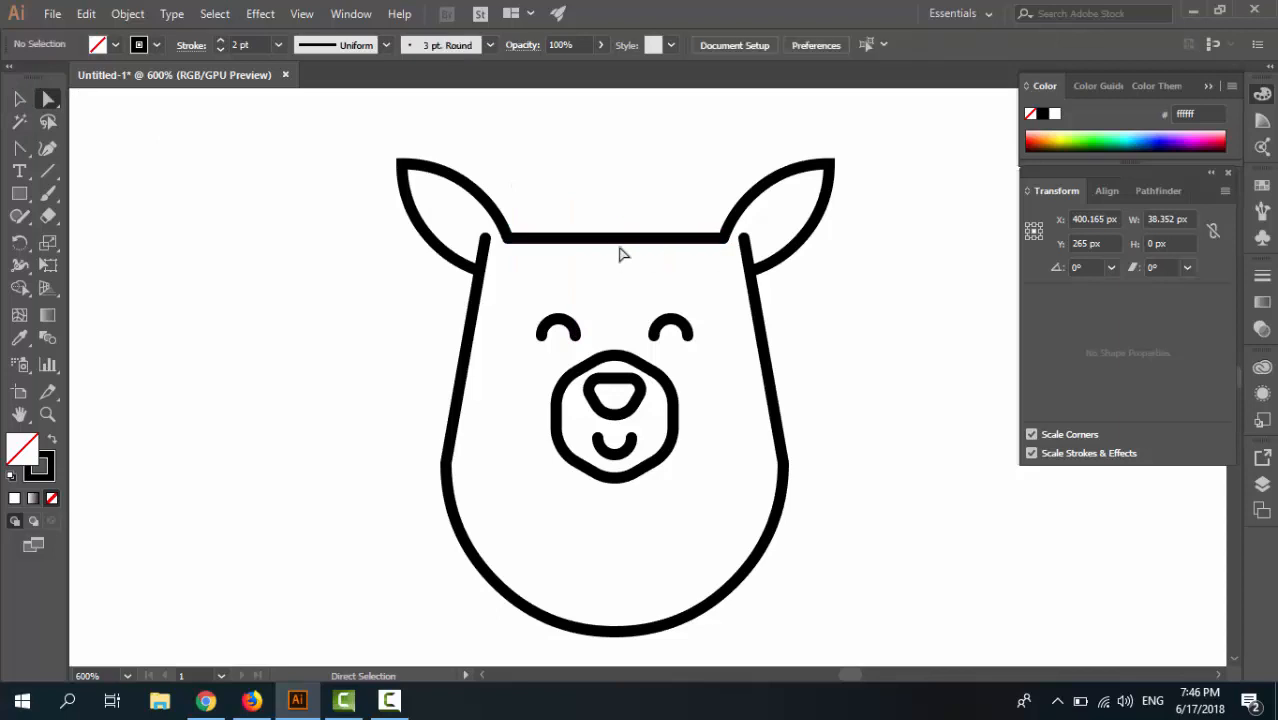
{"action": "left_click", "coordinate": [614, 239]}
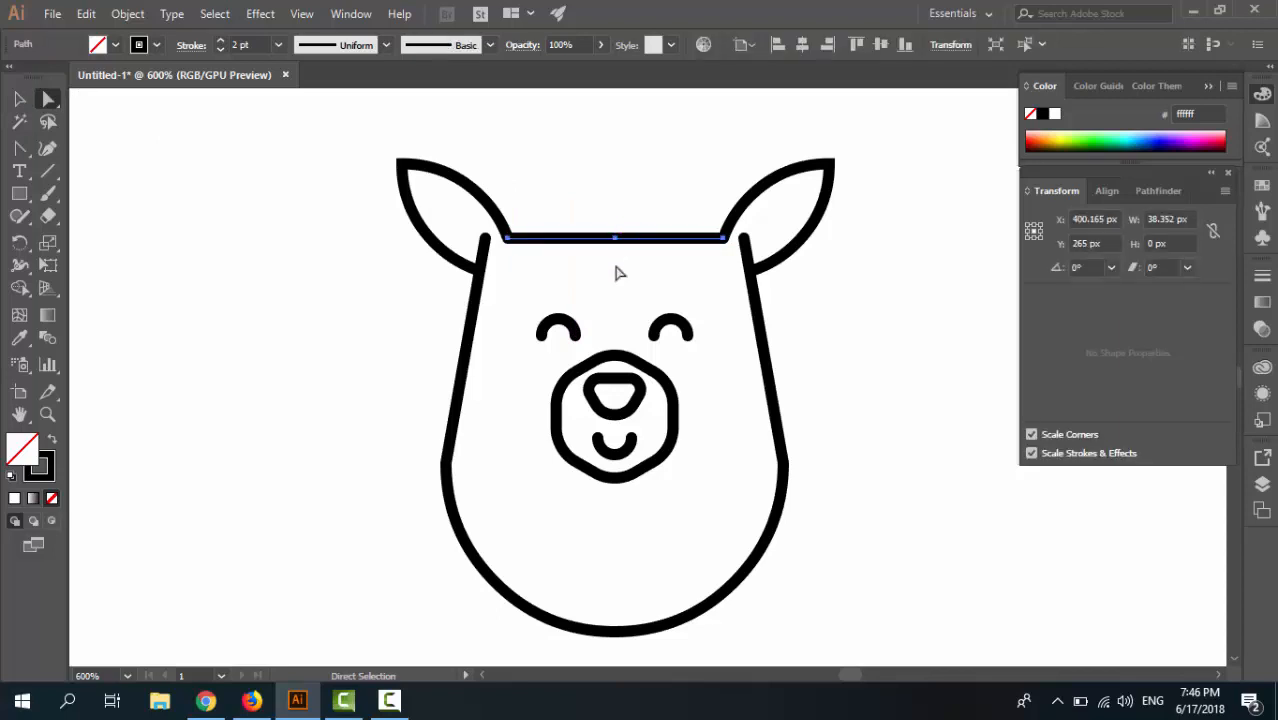
{"action": "left_click", "coordinate": [613, 270]}
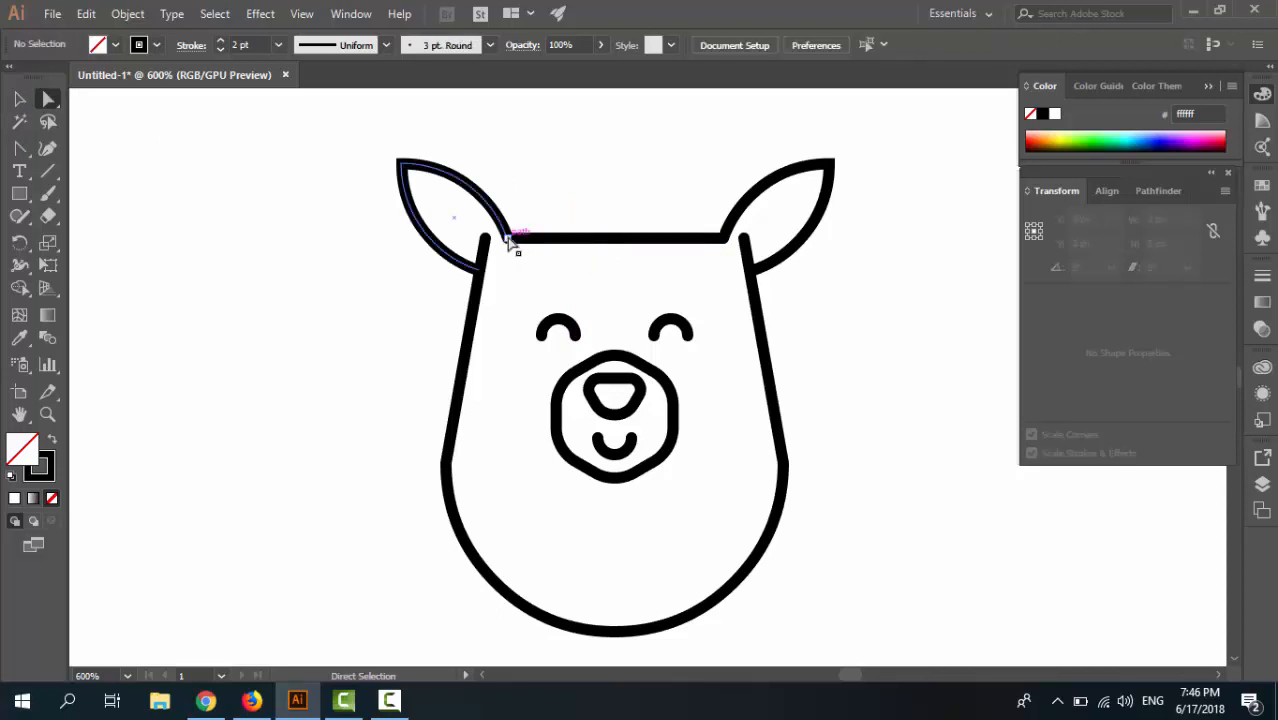
Try to pull the head's top line upward from its centre, and undo the move.
{"action": "left_click", "coordinate": [508, 239]}
{"action": "left_click", "coordinate": [618, 240]}
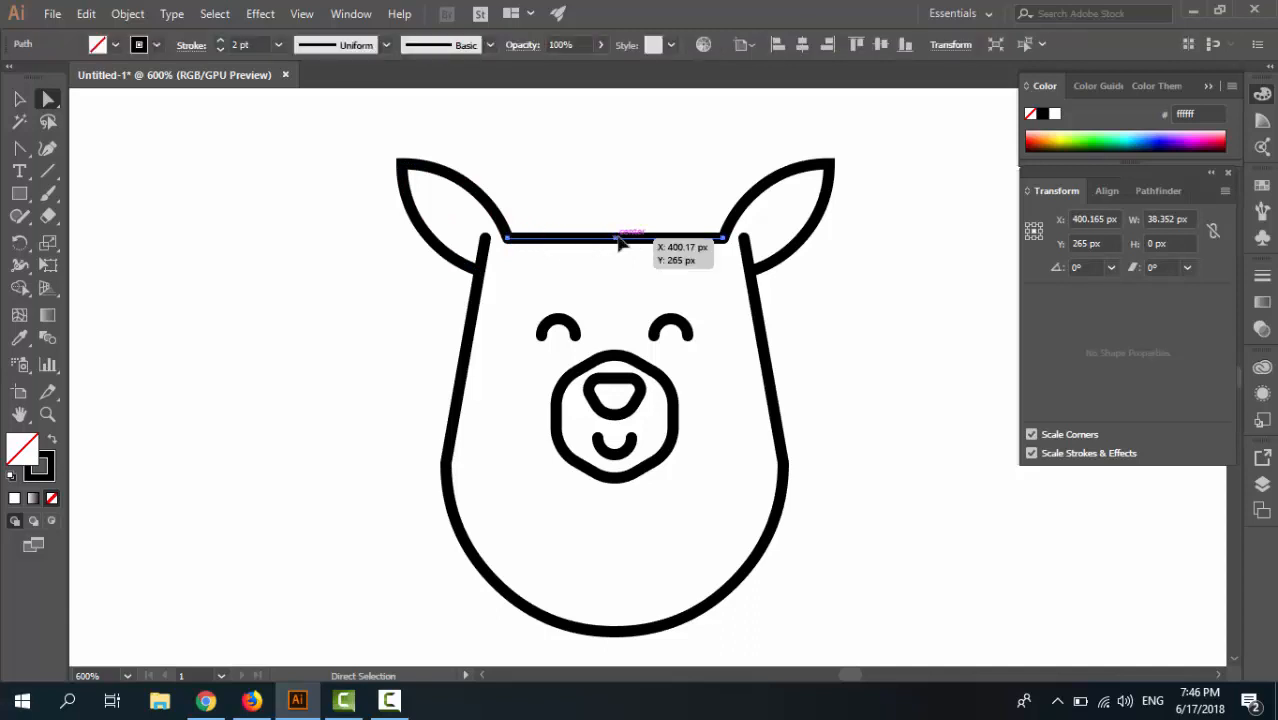
{"action": "left_click_drag", "start_coordinate": [618, 257], "coordinate": [613, 214]}
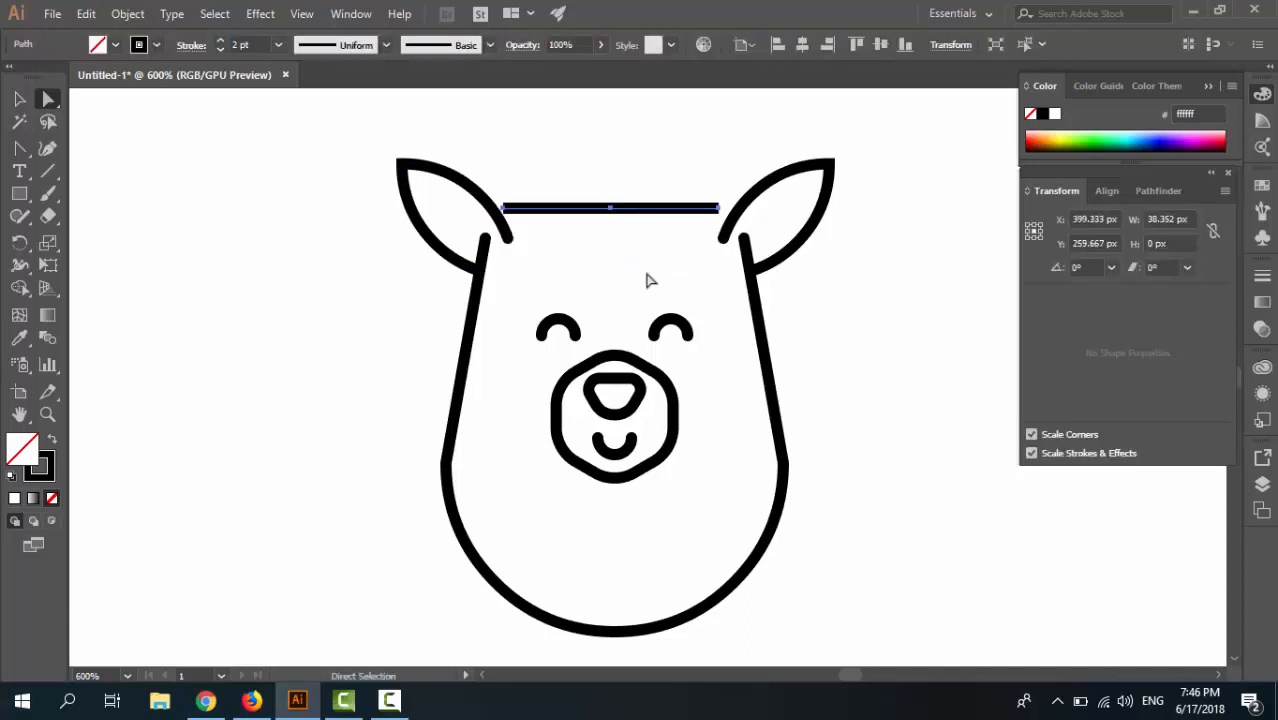
{"action": "key", "text": "ctrl+z"}
{"action": "left_click", "coordinate": [625, 280]}
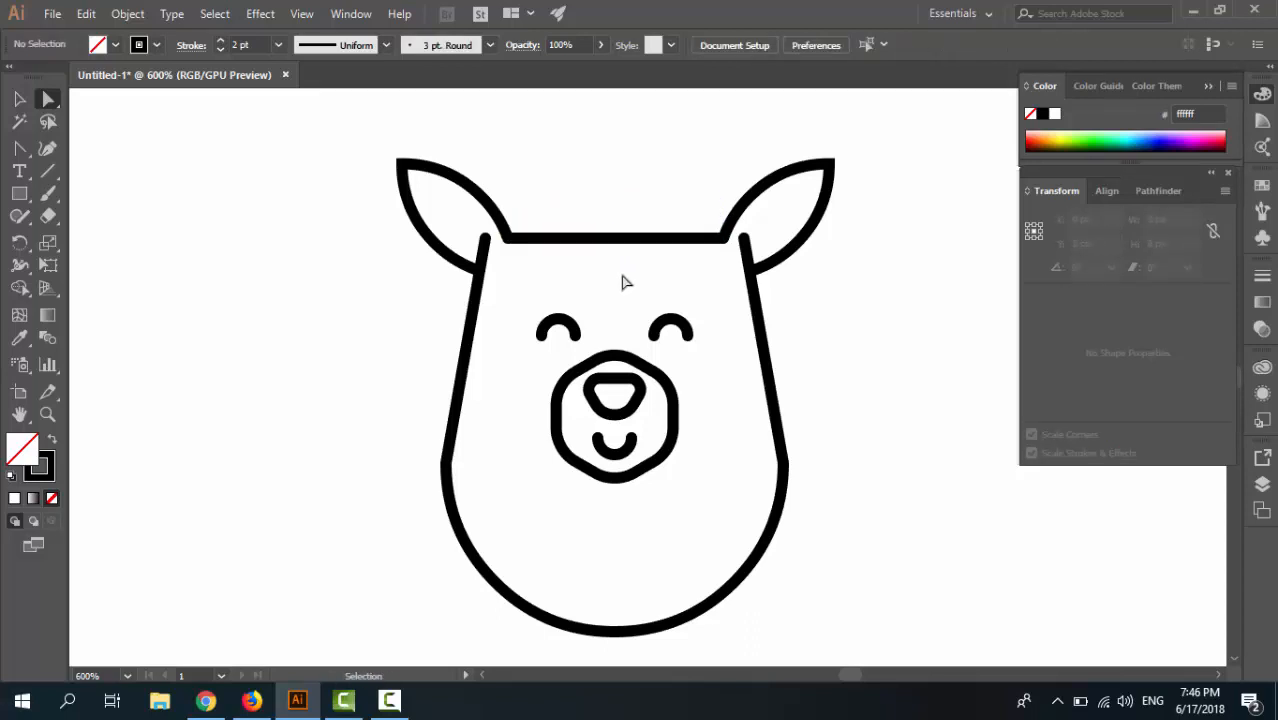
Add an anchor point near the middle of the head's top line, at about X 400.58 px.
{"action": "key", "text": "ctrl+equal"}
{"action": "left_click_drag", "start_coordinate": [642, 237], "coordinate": [659, 408]}
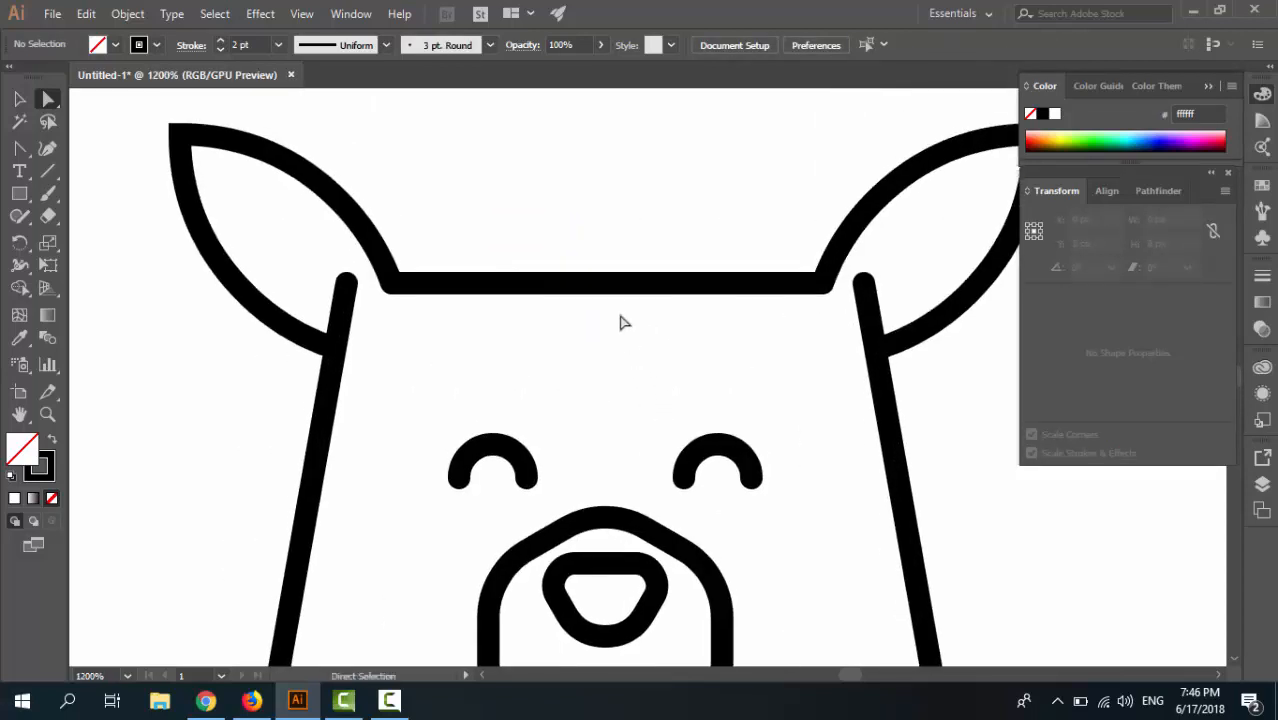
{"action": "left_click_drag", "start_coordinate": [608, 288], "coordinate": [608, 288]}
{"action": "left_click", "coordinate": [608, 286]}
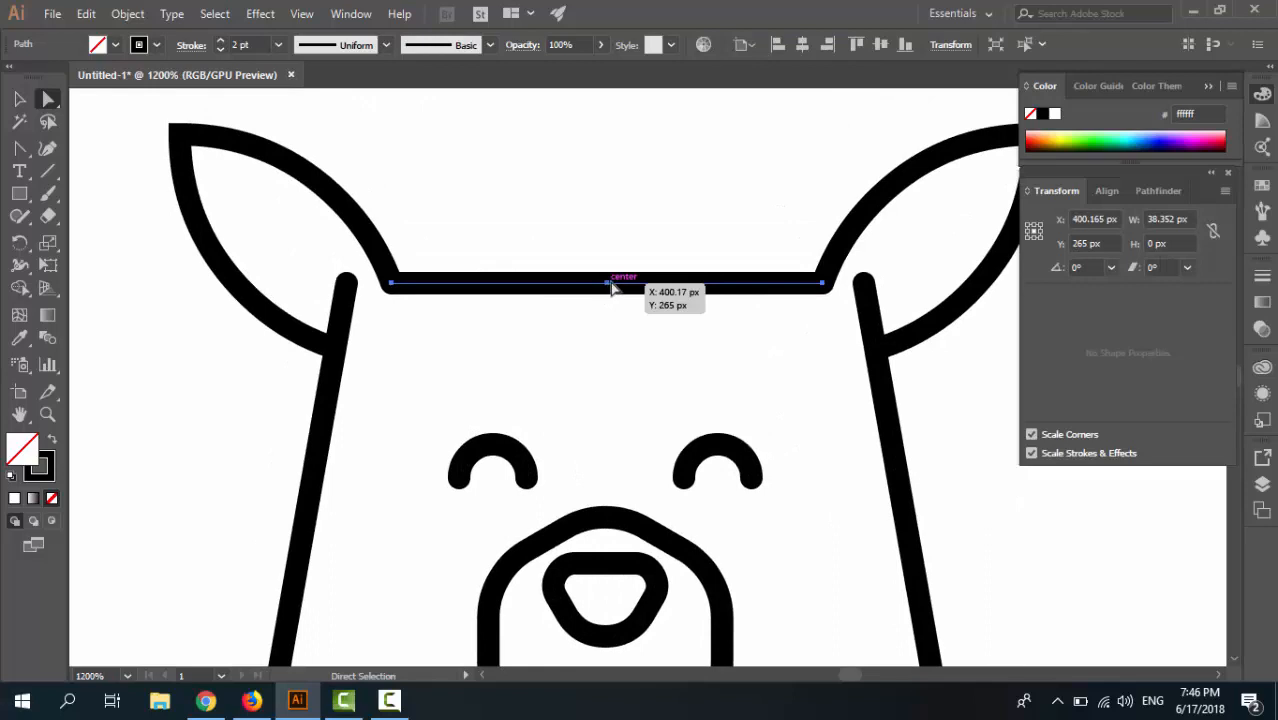
{"action": "left_click", "coordinate": [20, 148]}
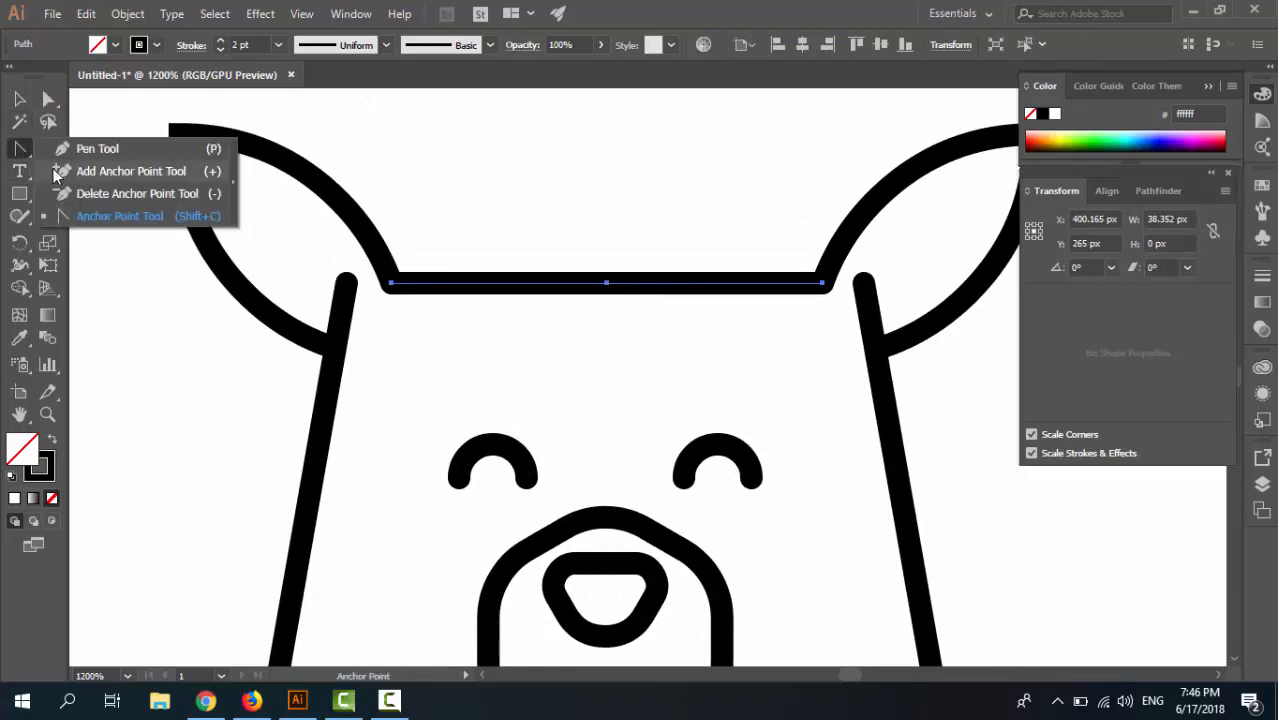
{"action": "left_click", "coordinate": [57, 173]}
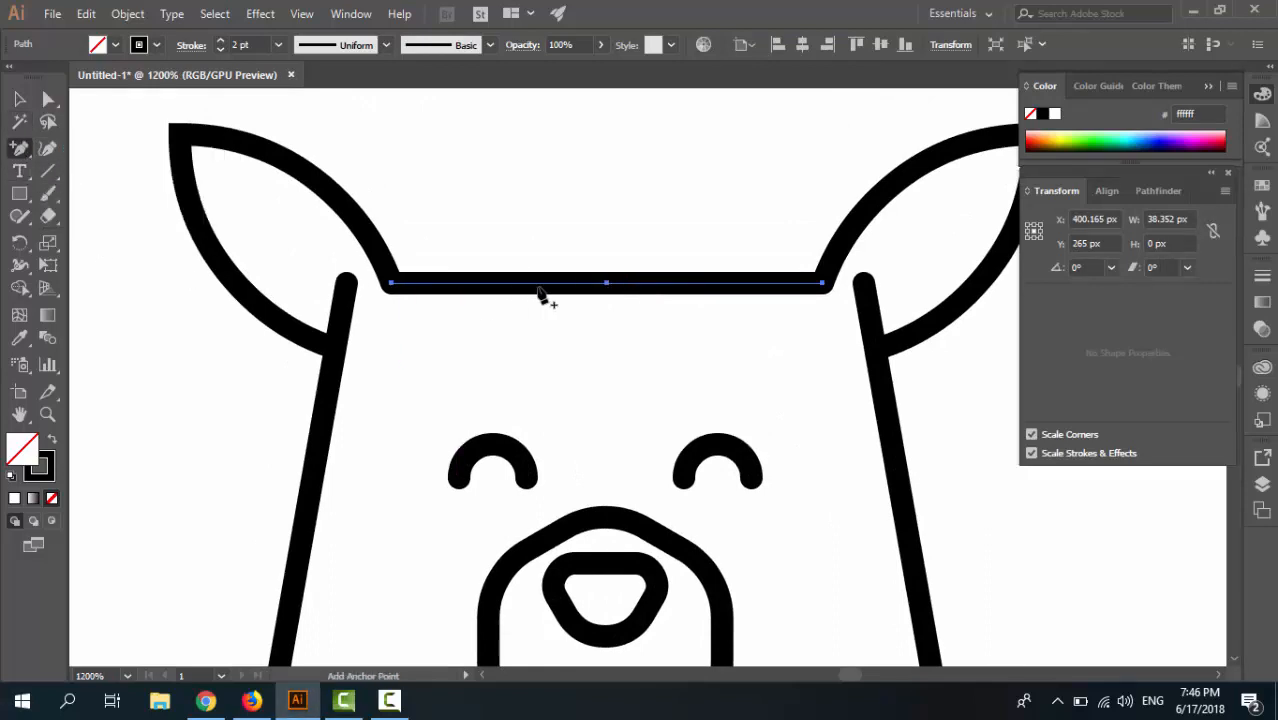
{"action": "left_click", "coordinate": [607, 288]}
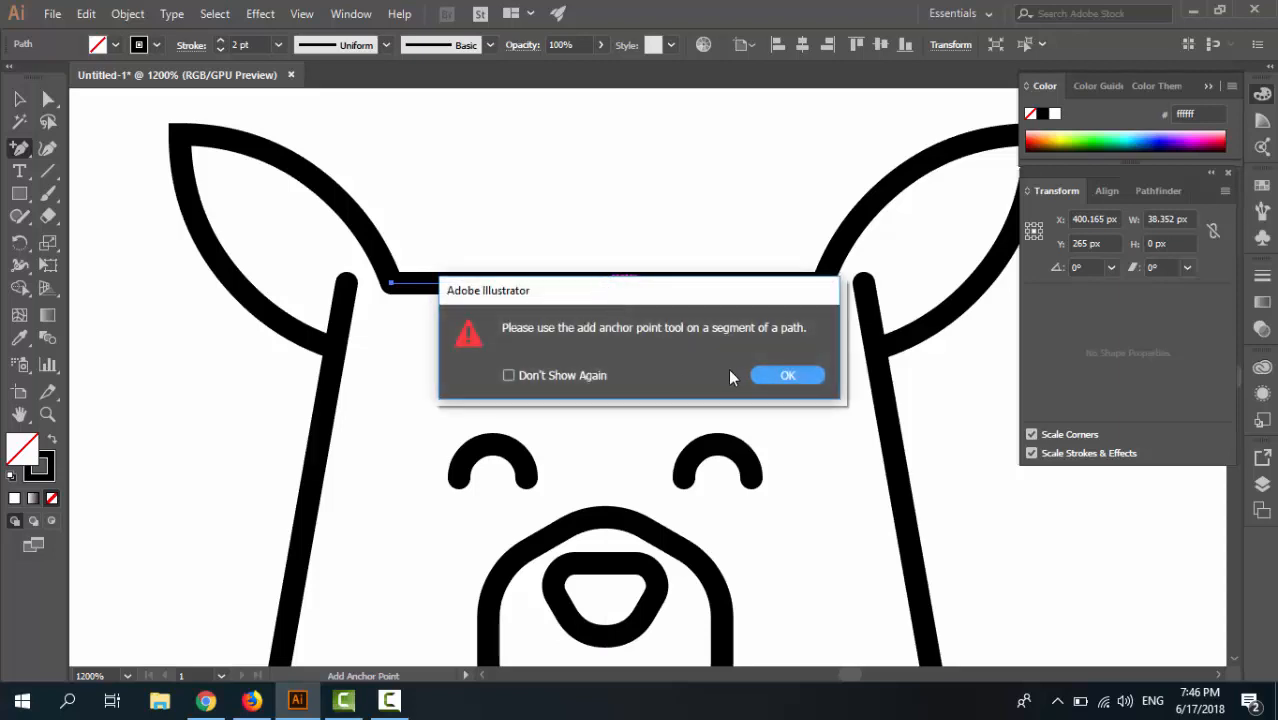
{"action": "left_click", "coordinate": [767, 382]}
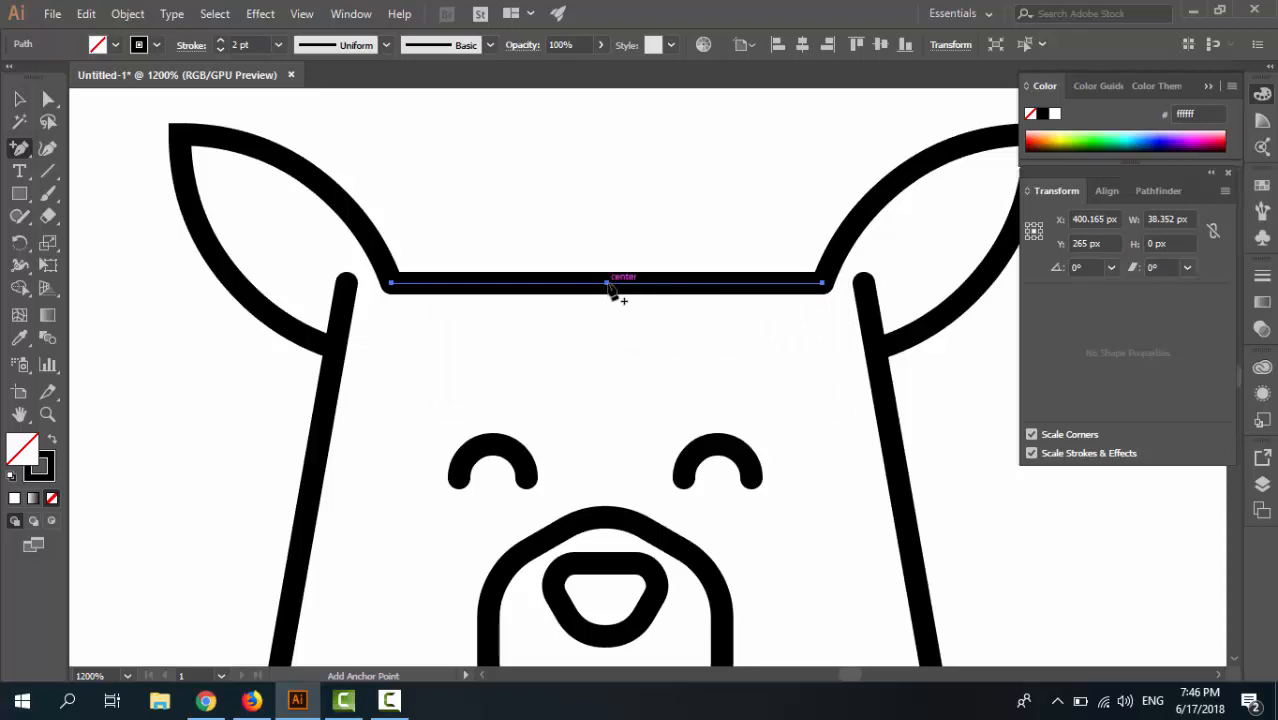
{"action": "left_click", "coordinate": [607, 288]}
{"action": "left_click", "coordinate": [765, 378]}
{"action": "left_click", "coordinate": [614, 289]}
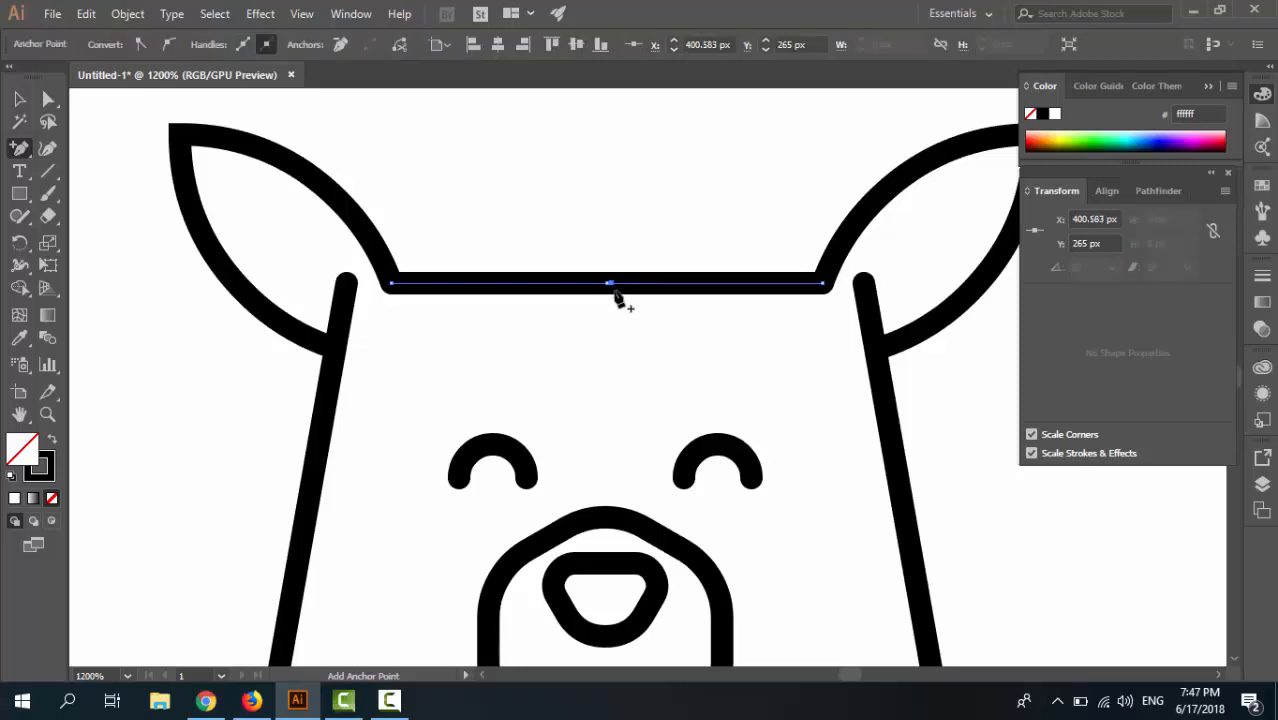
Convert the top line's middle anchor point to smooth and raise it to about Y 261.58 px.
{"action": "left_click", "coordinate": [48, 98]}
{"action": "left_click", "coordinate": [500, 220]}
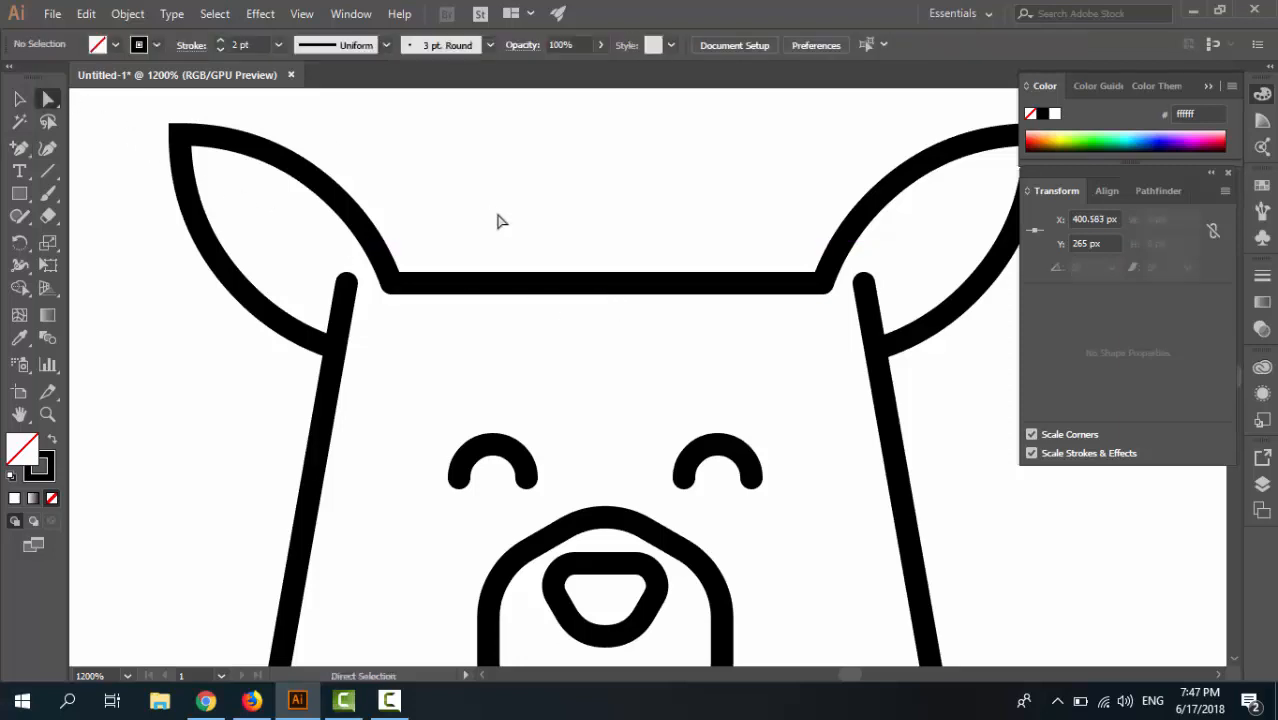
{"action": "left_click", "coordinate": [610, 285]}
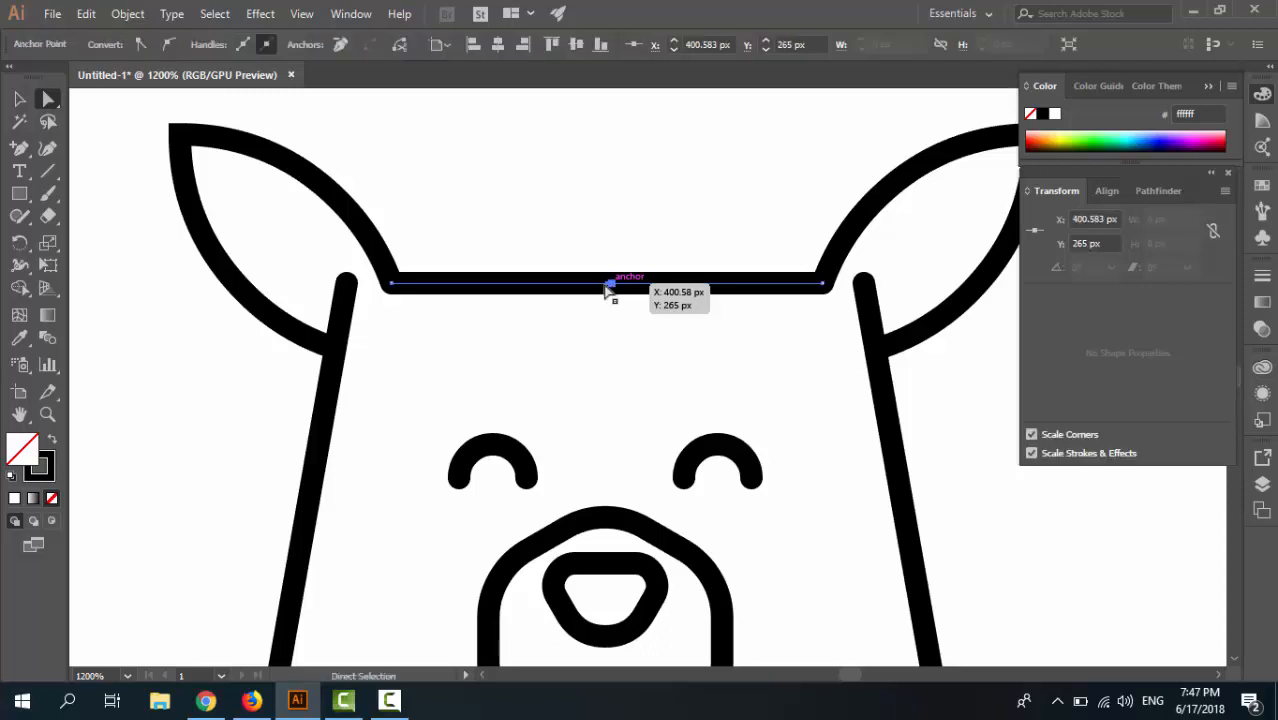
{"action": "left_click", "coordinate": [167, 45]}
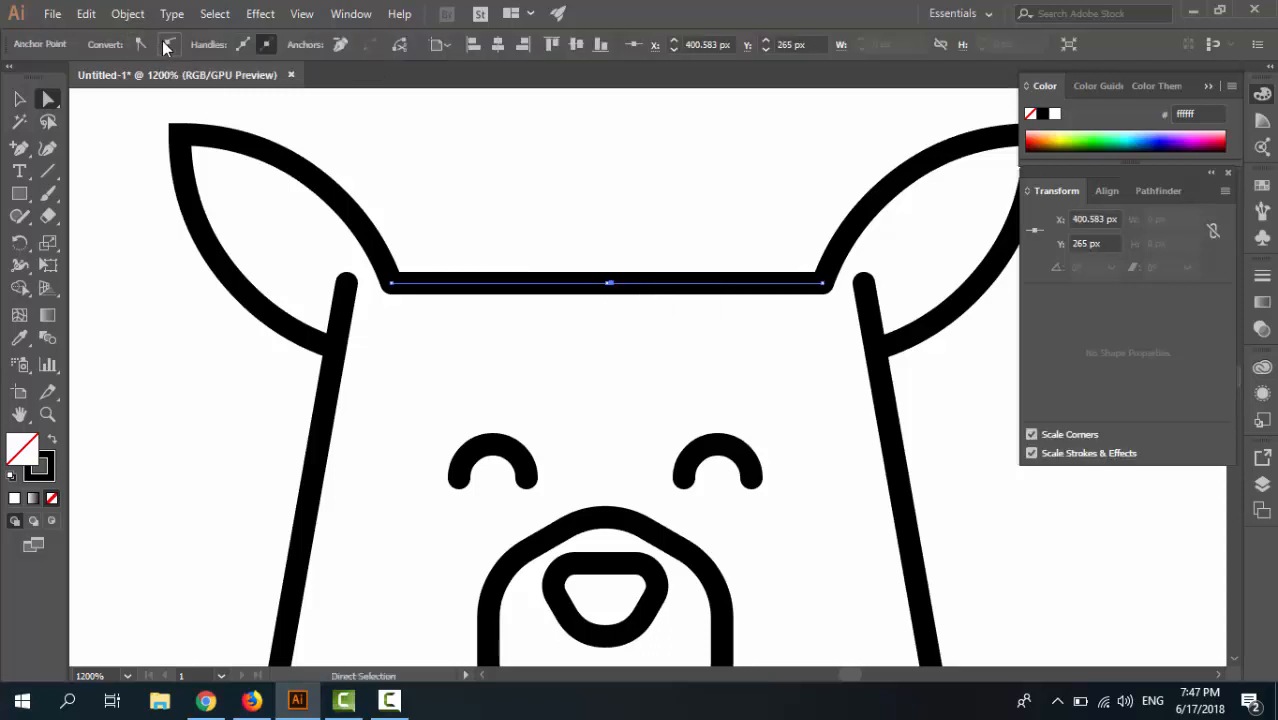
{"action": "mouse_move", "coordinate": [612, 286]}
{"action": "left_mouse_down"}
{"action": "mouse_move", "coordinate": [612, 242]}
{"action": "mouse_move", "coordinate": [516, 243]}
{"action": "left_mouse_up"}
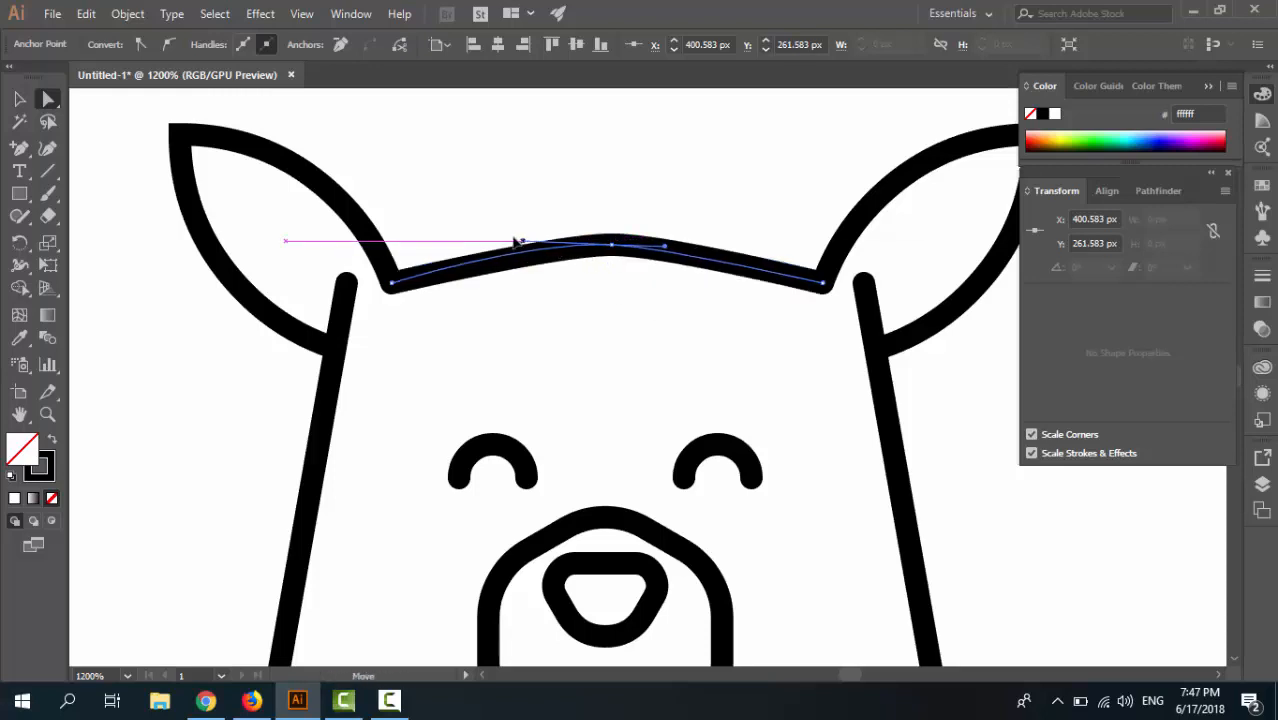
Lengthen both direction handles of the middle anchor on the head's top line to form a broader, smoother arch.
{"action": "left_click_drag", "start_coordinate": [664, 250], "coordinate": [693, 253]}
{"action": "left_click_drag", "start_coordinate": [554, 250], "coordinate": [493, 240]}
{"action": "key", "text": "ctrl+z"}
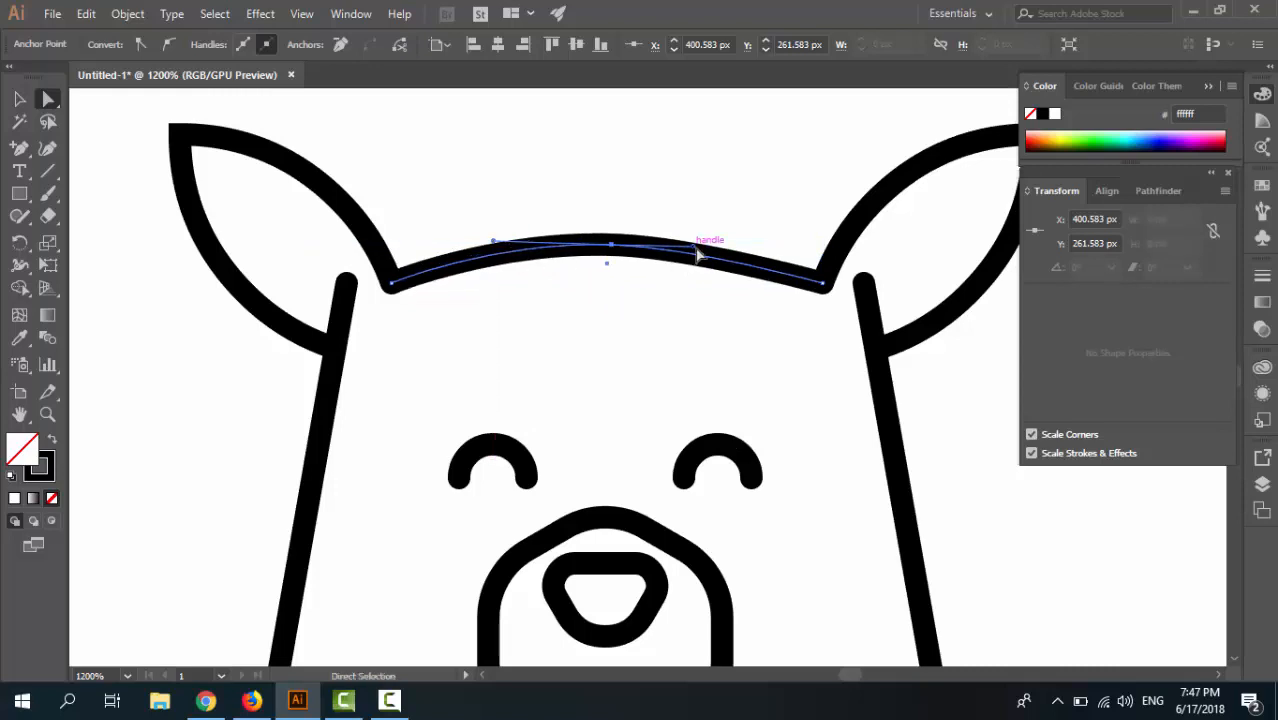
{"action": "key", "text": "ctrl+shift+a"}
{"action": "left_click", "coordinate": [617, 248]}
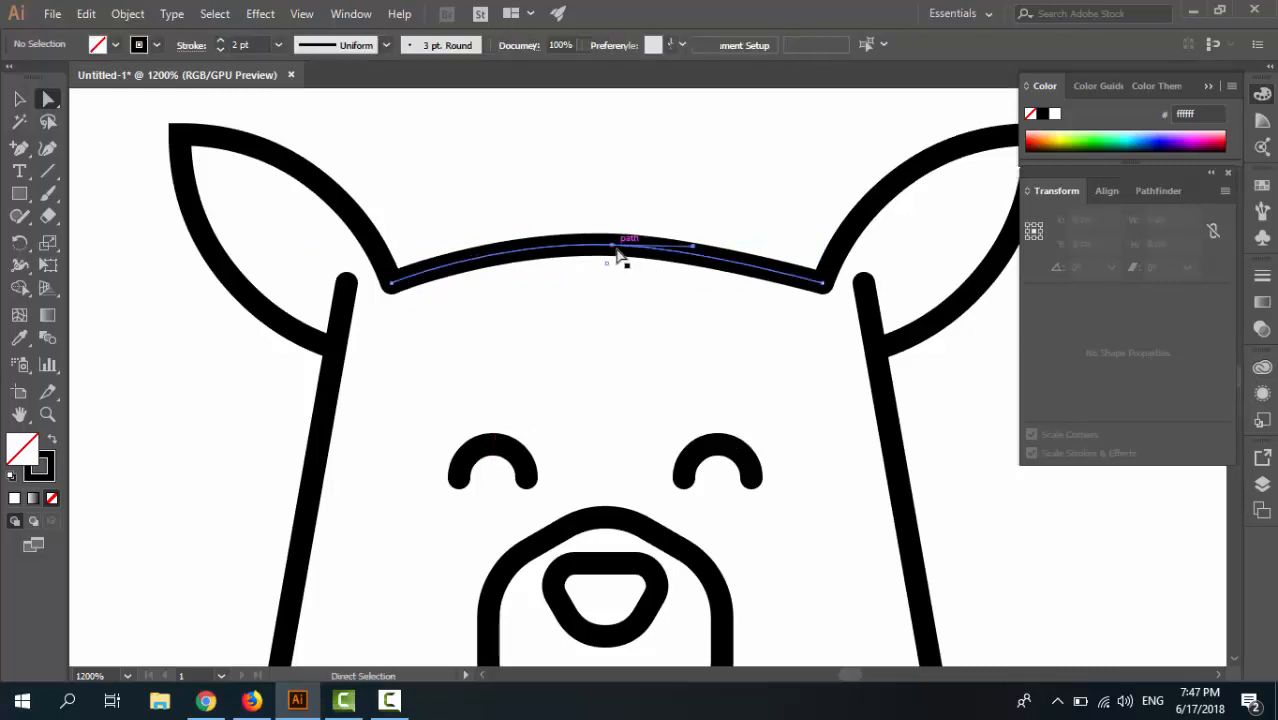
{"action": "left_click", "coordinate": [612, 246]}
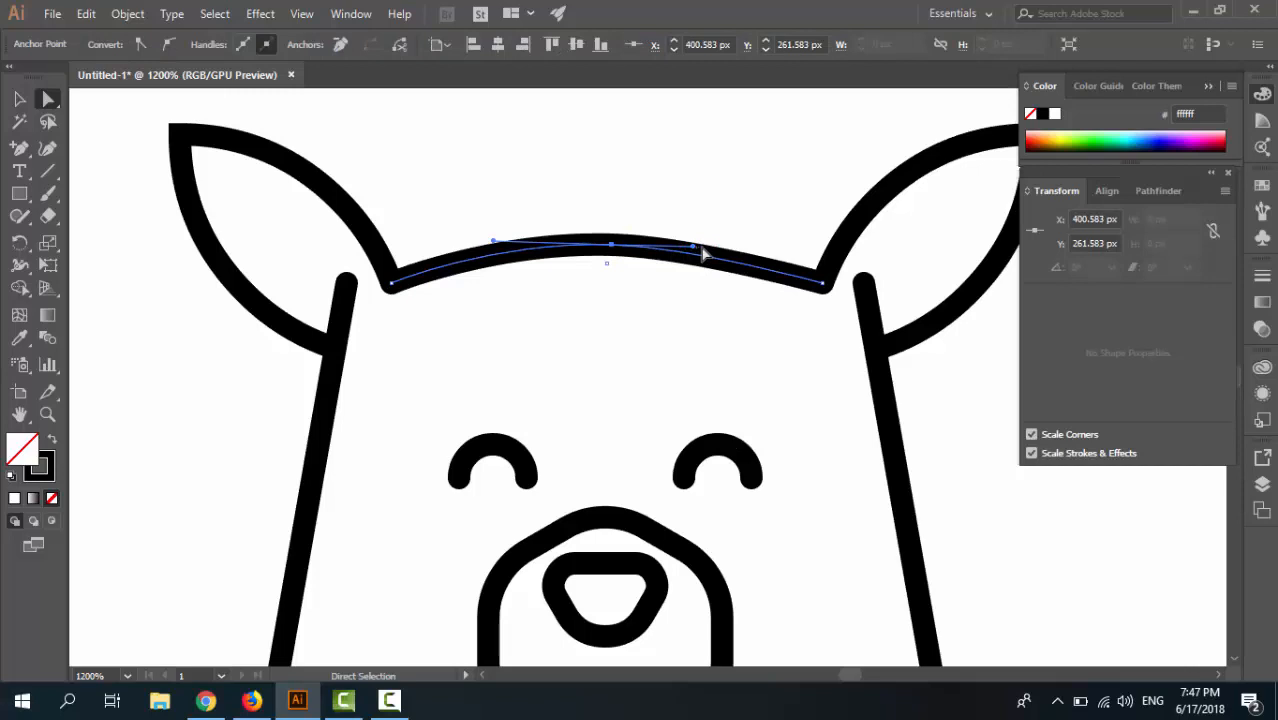
Extend the right direction handle of the top line's middle anchor slightly to even out the arch.
{"action": "key", "text": "ctrl+shift+a"}
{"action": "left_click", "coordinate": [619, 251]}
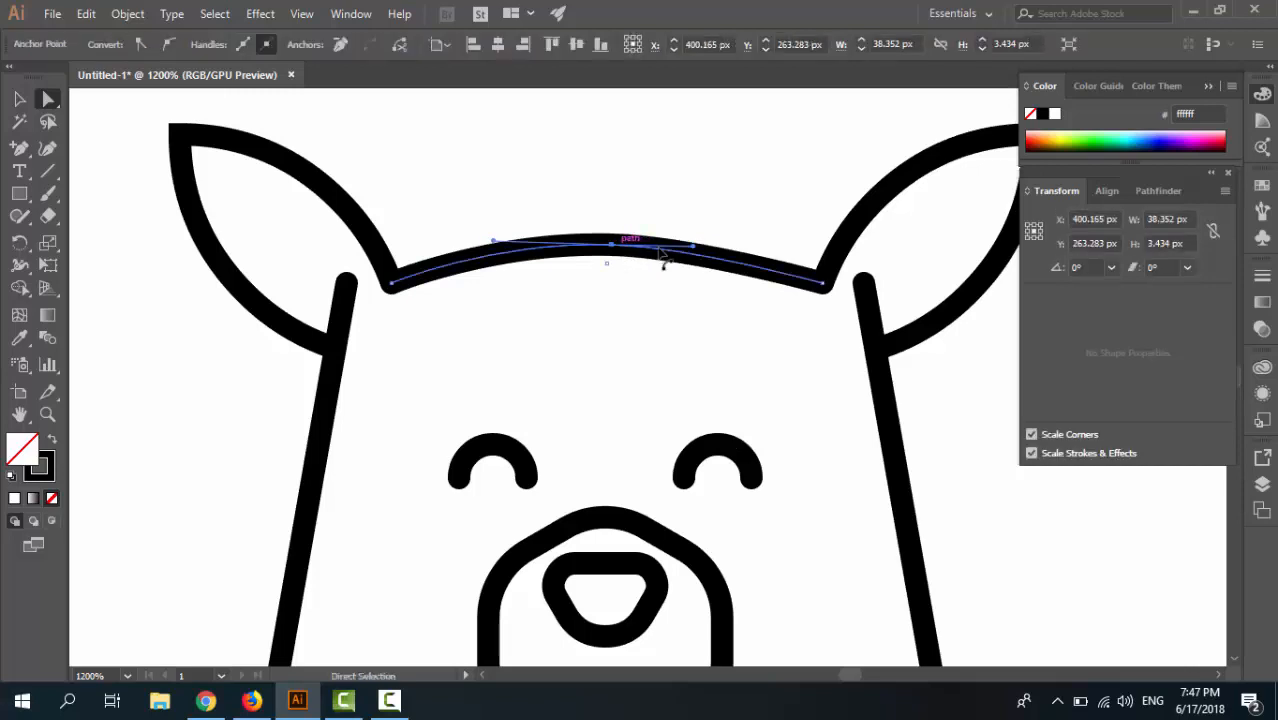
{"action": "left_click", "coordinate": [663, 258]}
{"action": "left_click_drag", "start_coordinate": [695, 248], "coordinate": [705, 247]}
{"action": "key", "text": "ctrl+minus"}
{"action": "key", "text": "ctrl+minus"}
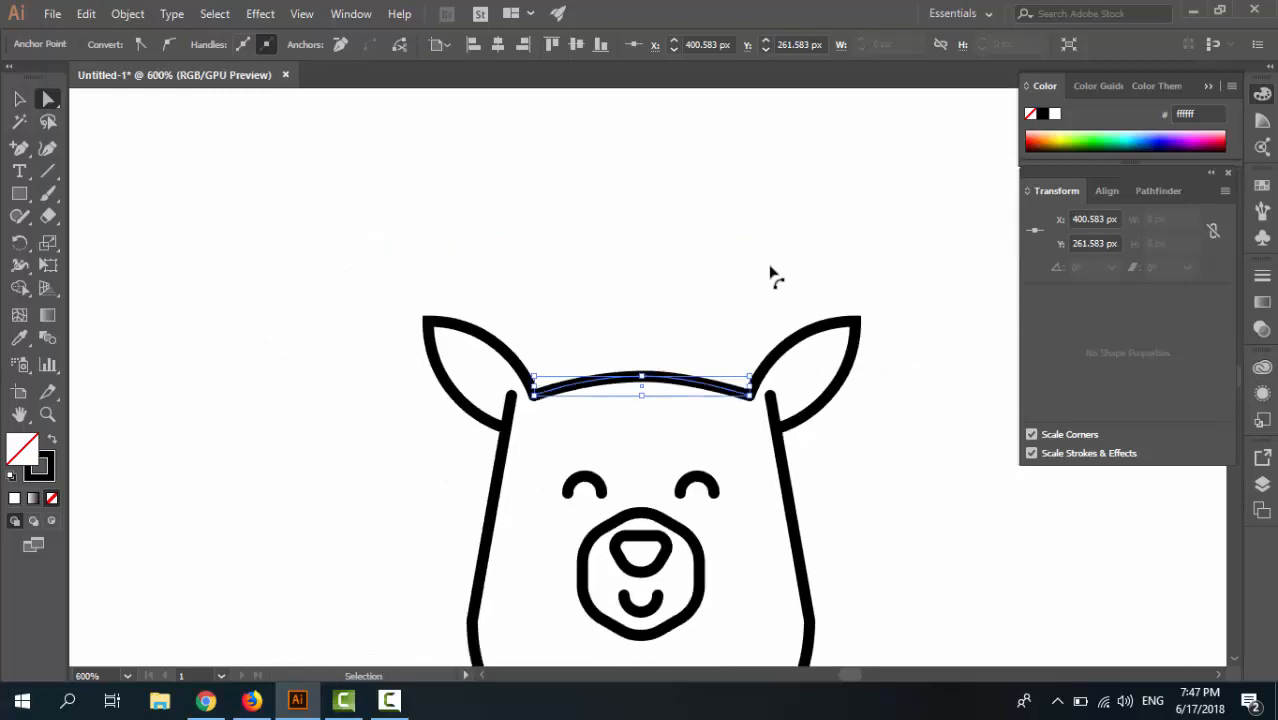
{"action": "left_click", "coordinate": [685, 263]}
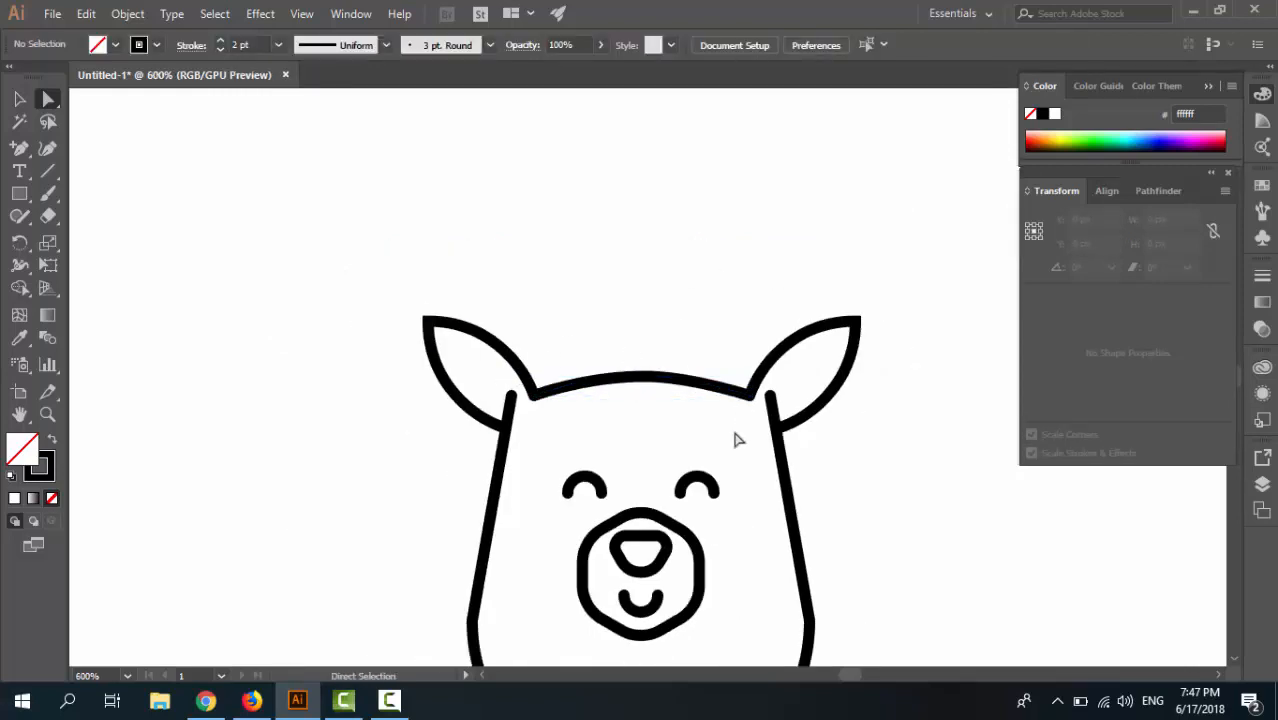
Draw the outer antler branch with the Pen tool from the head top: about 9 px up, diagonally to X 365.42, Y 241.75, and 9.4 px up.
{"action": "key", "text": "space"}
{"action": "left_click_drag", "start_coordinate": [640, 410], "coordinate": [610, 250]}
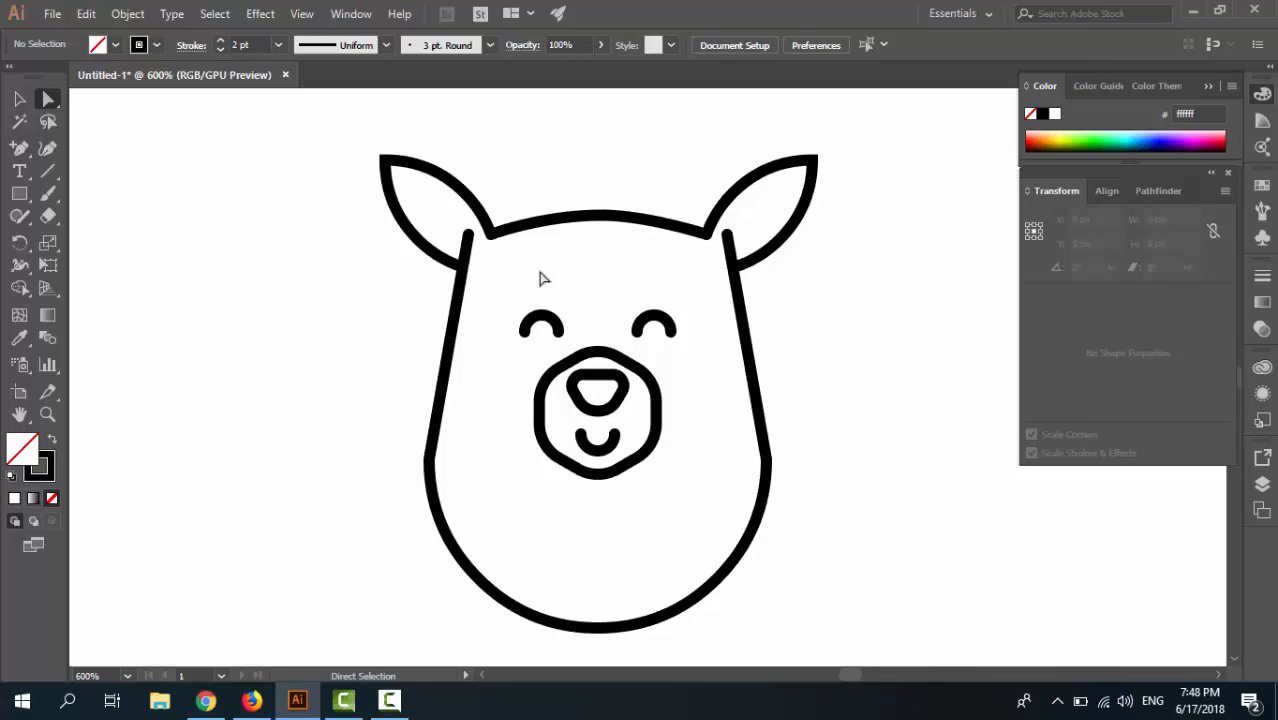
{"action": "left_click_drag", "start_coordinate": [593, 346], "coordinate": [672, 563]}
{"action": "key", "text": "ctrl+equal"}
{"action": "key", "text": "ctrl+equal"}
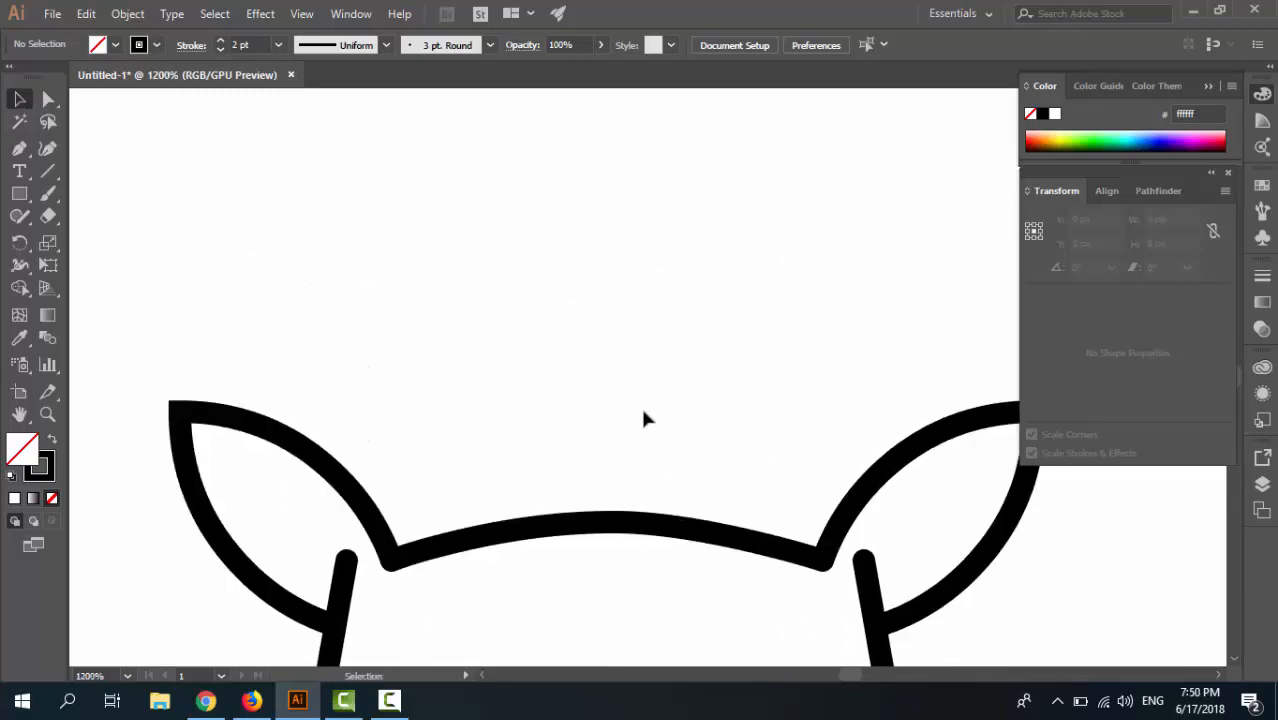
{"action": "left_click", "coordinate": [19, 148]}
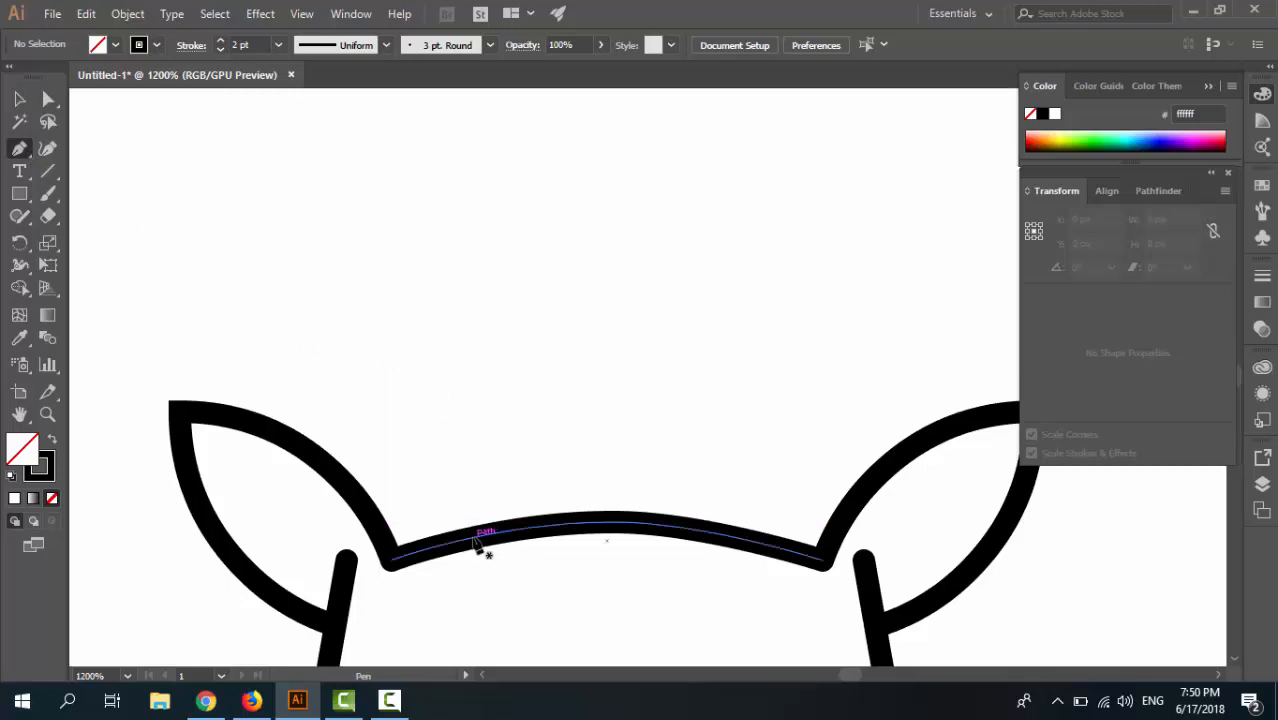
{"action": "left_click_drag", "start_coordinate": [473, 537], "coordinate": [475, 442]}
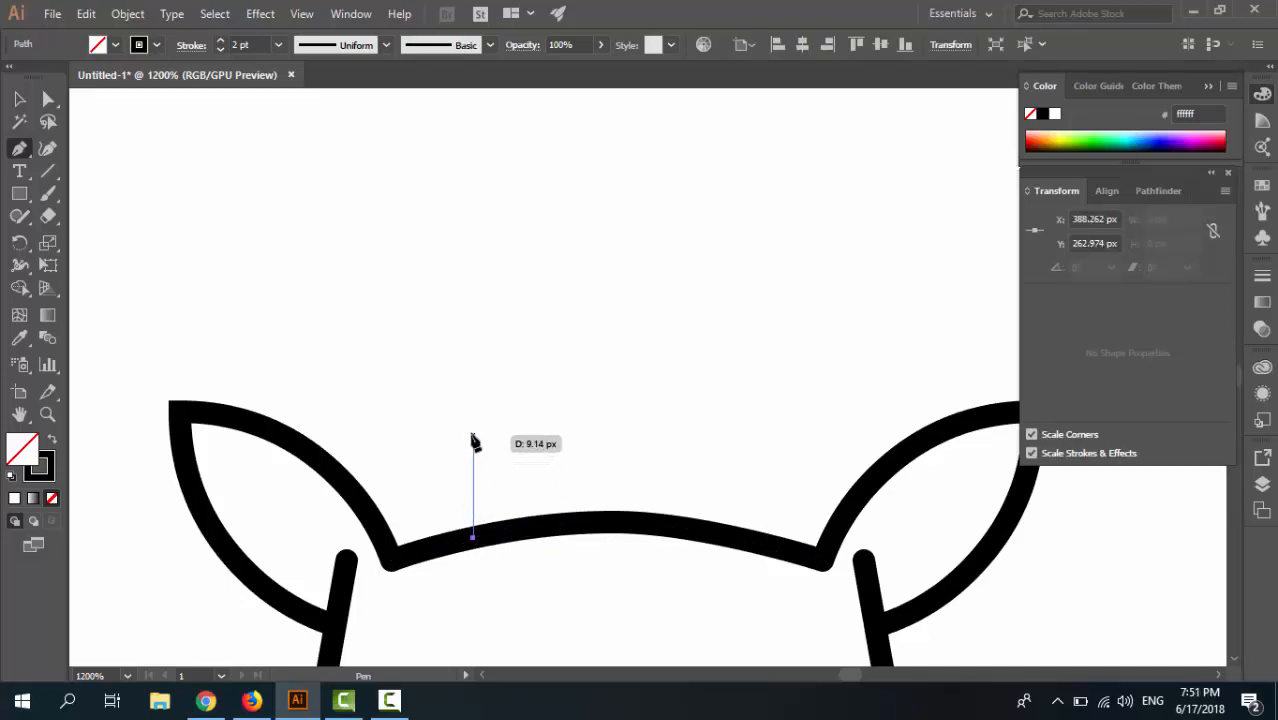
{"action": "left_click", "coordinate": [473, 439]}
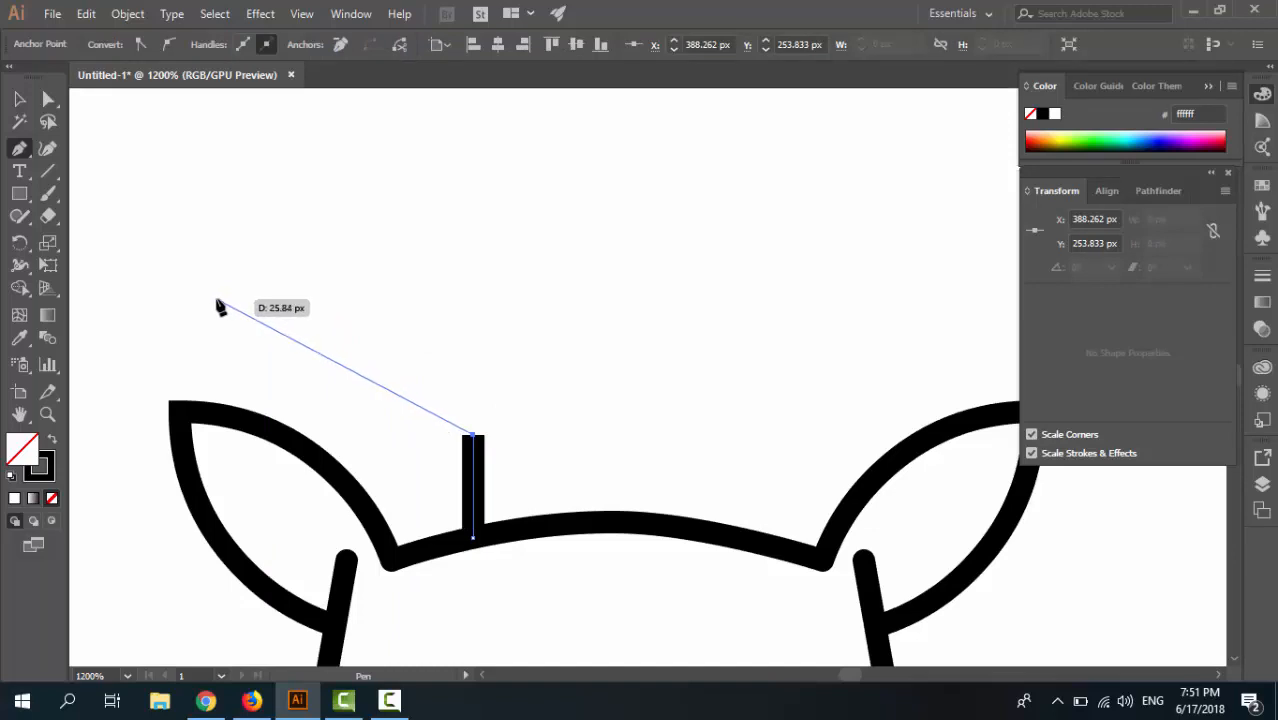
{"action": "left_click", "coordinate": [217, 301]}
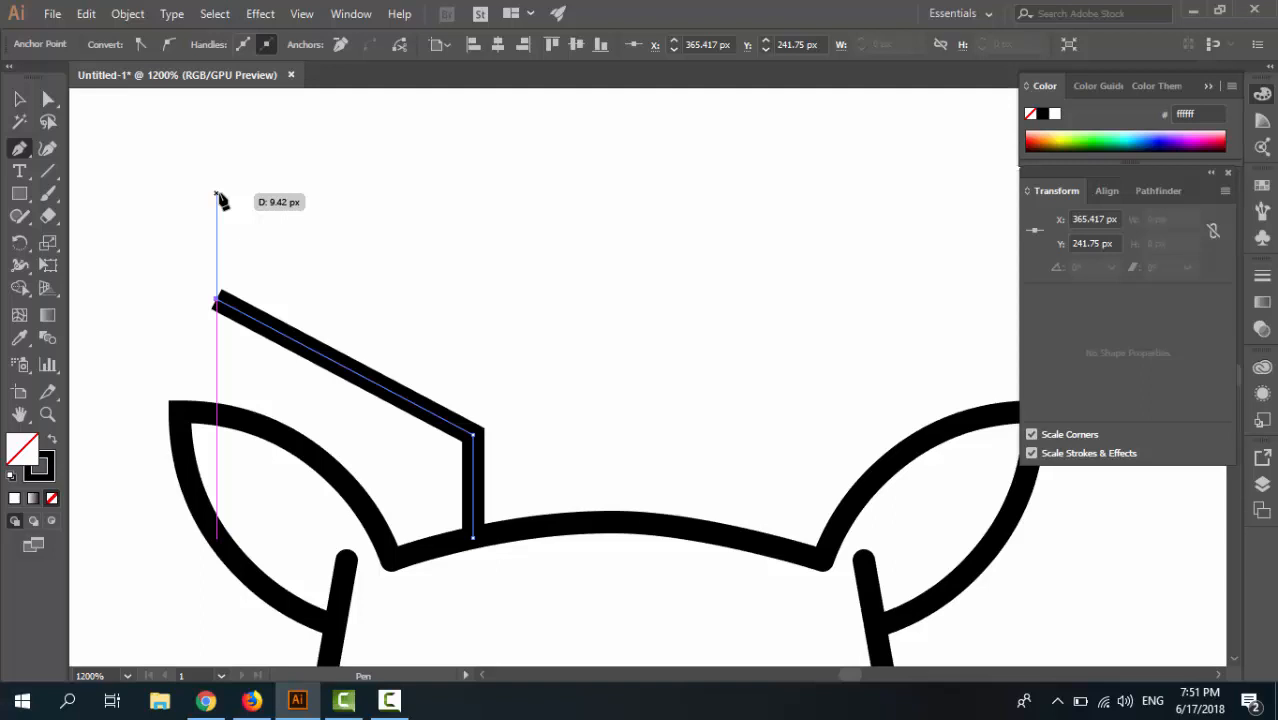
{"action": "left_click", "coordinate": [217, 193]}
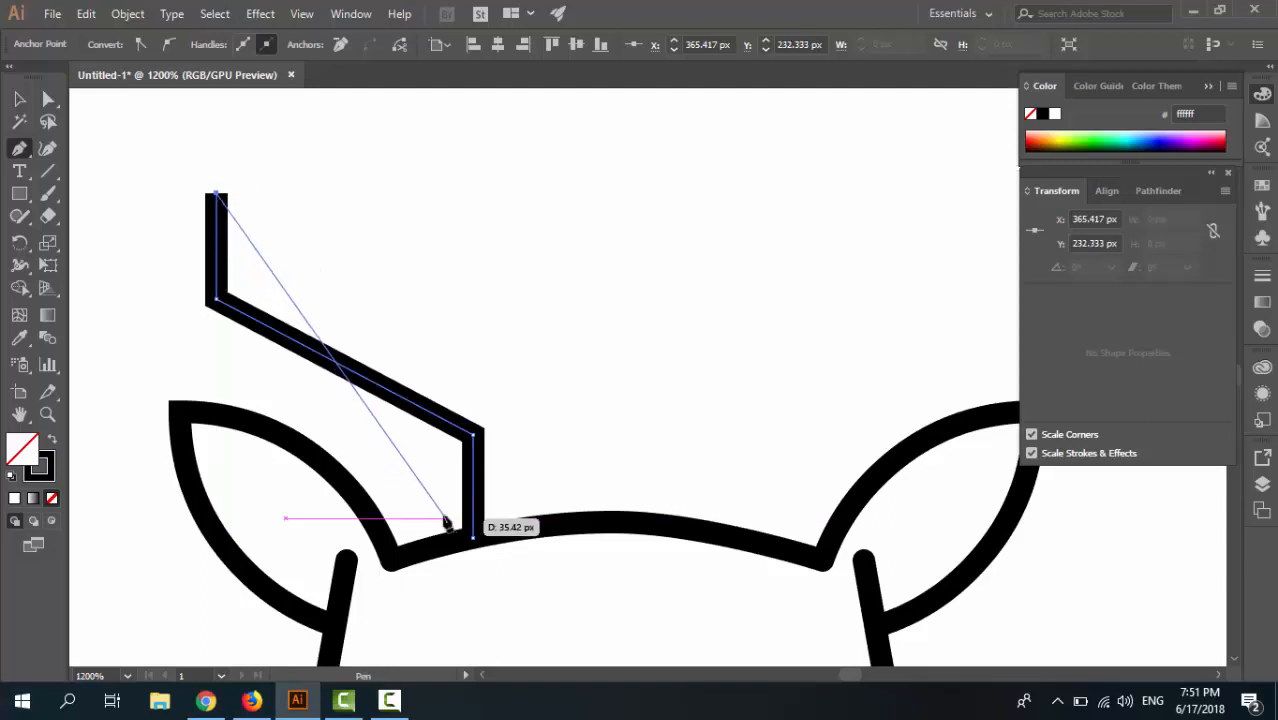
{"action": "key", "text": "v"}
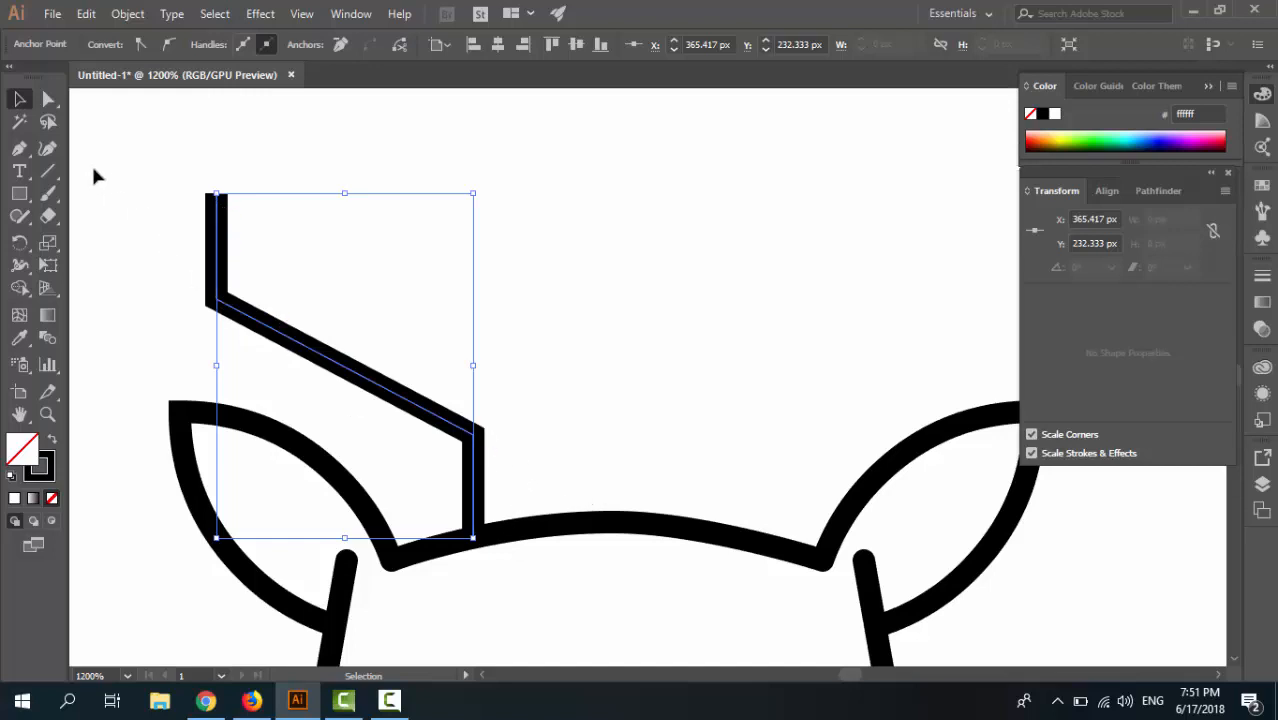
{"action": "left_click", "coordinate": [19, 147]}
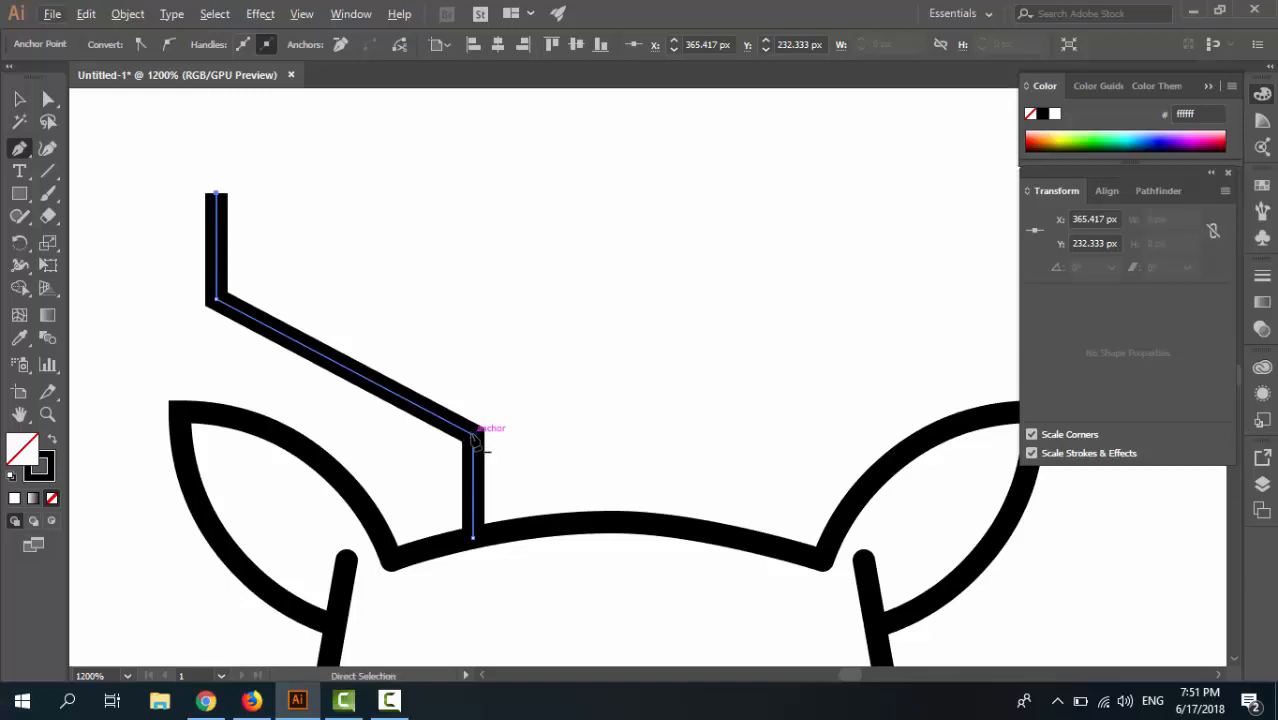
{"action": "left_click", "coordinate": [476, 440]}
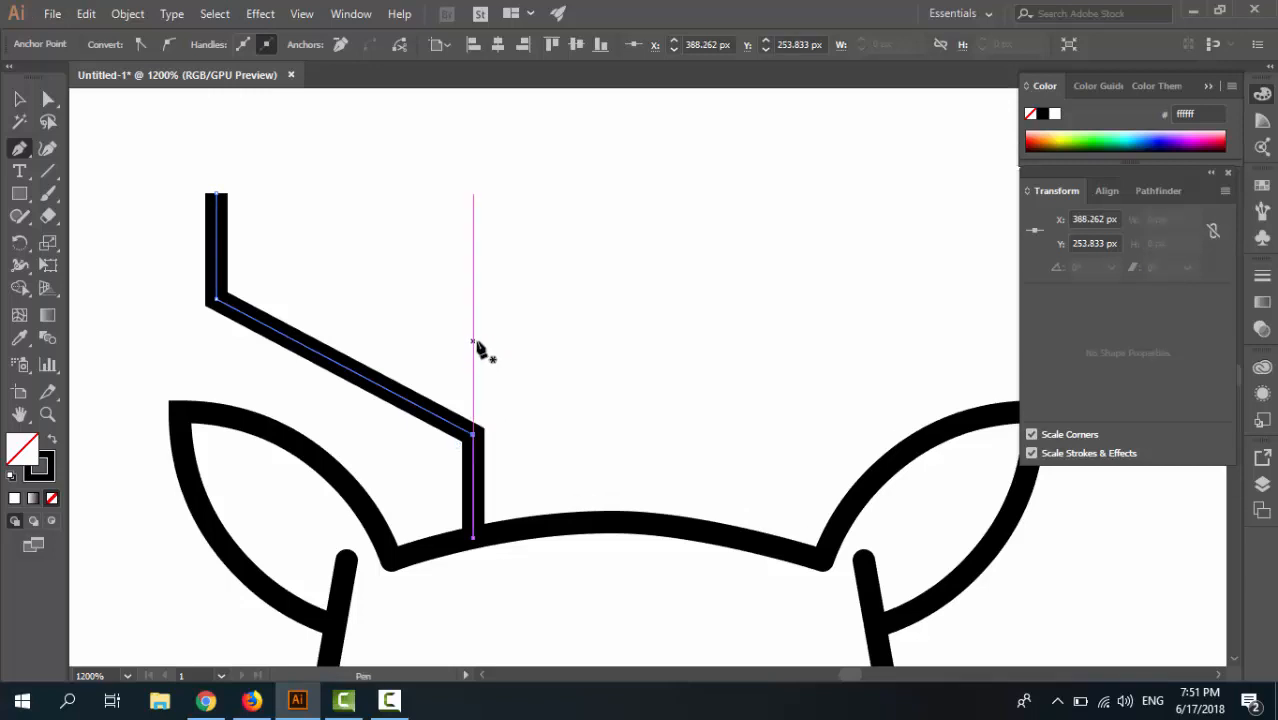
{"action": "left_click_drag", "start_coordinate": [472, 342], "coordinate": [480, 377]}
{"action": "key", "text": "ctrl+z"}
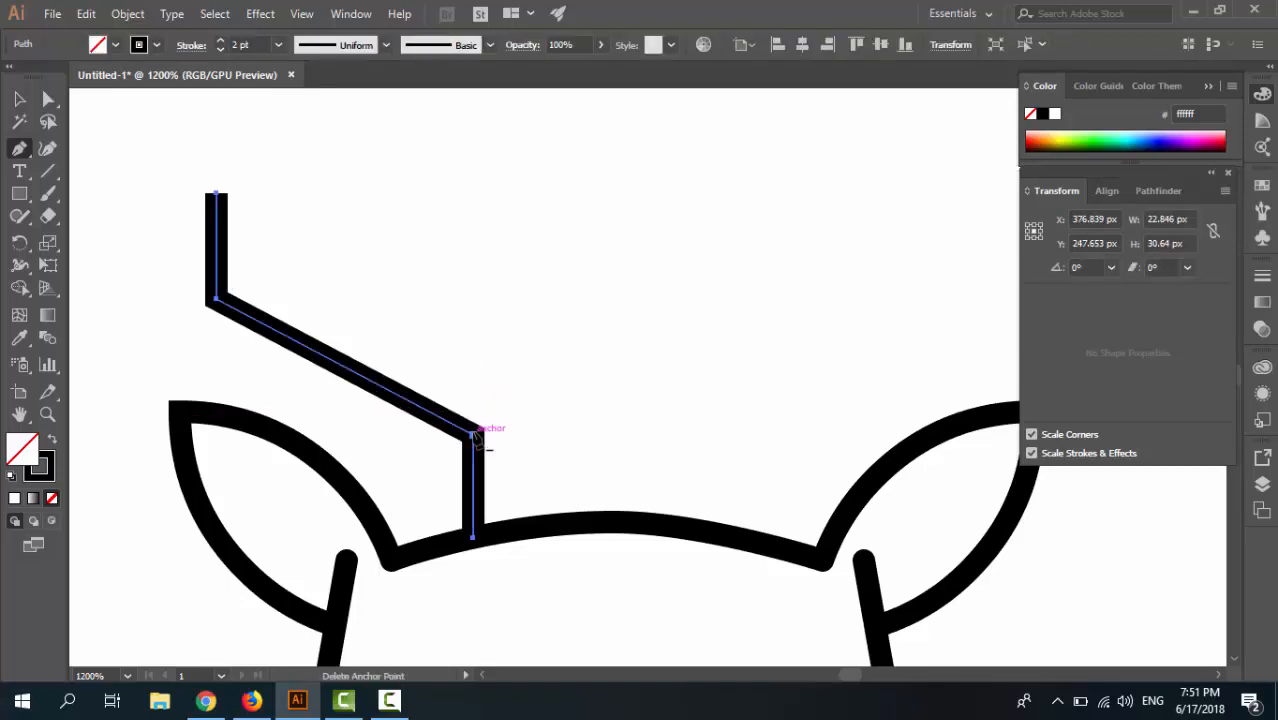
Draw an inner antler branch from the outer branch's lower bend: 8.75 px up, diagonally to X 377.75, Y 239.42, and about 3.75 px up.
{"action": "left_click", "coordinate": [473, 434], "text": "shift"}
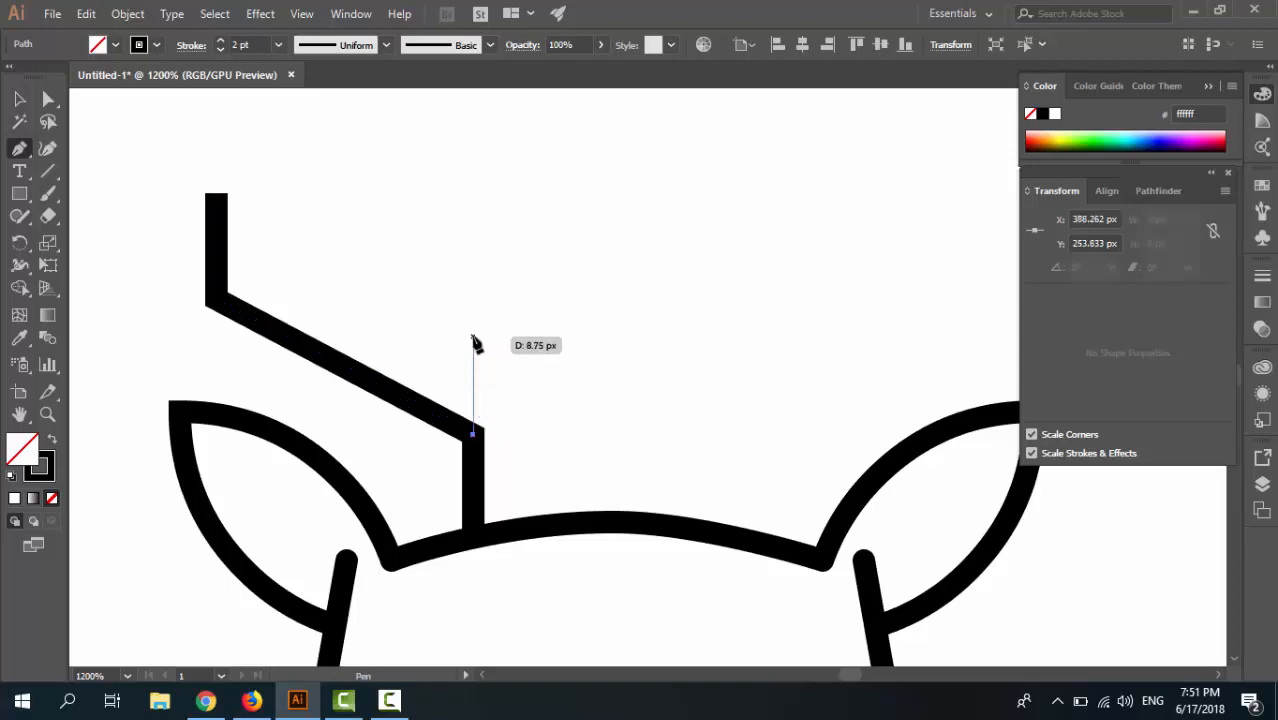
{"action": "left_click", "coordinate": [473, 336], "text": "shift"}
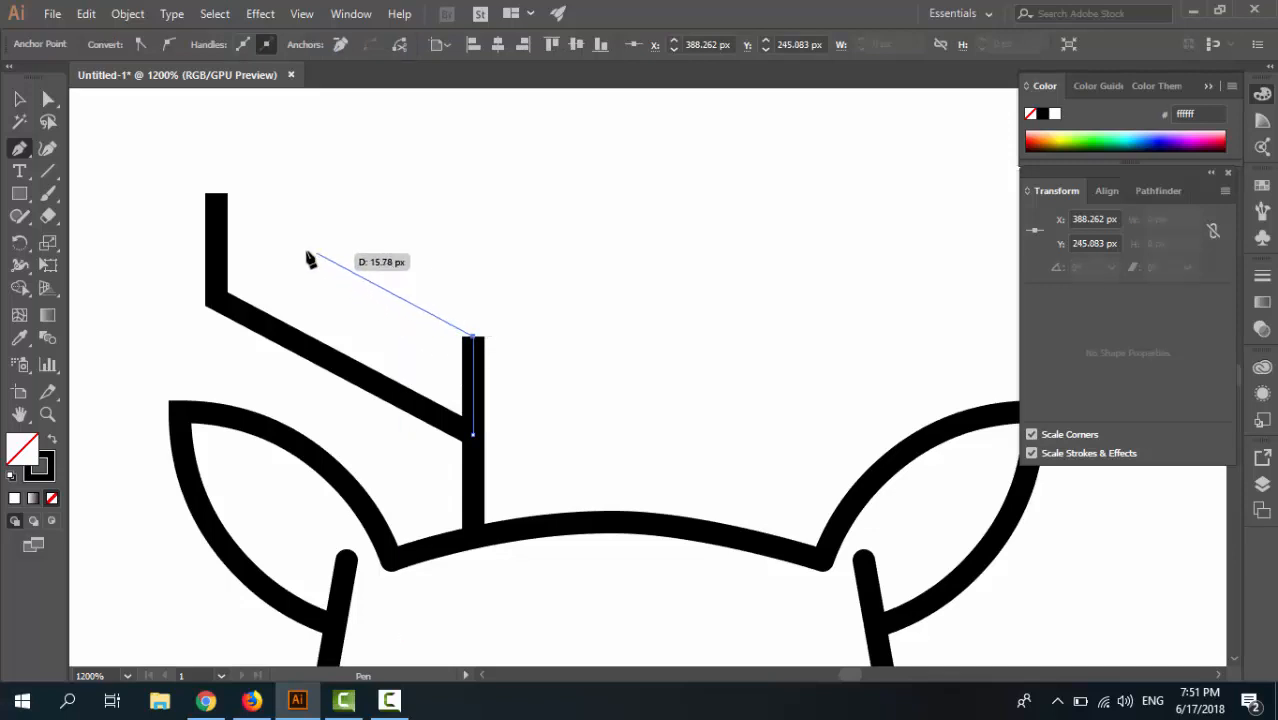
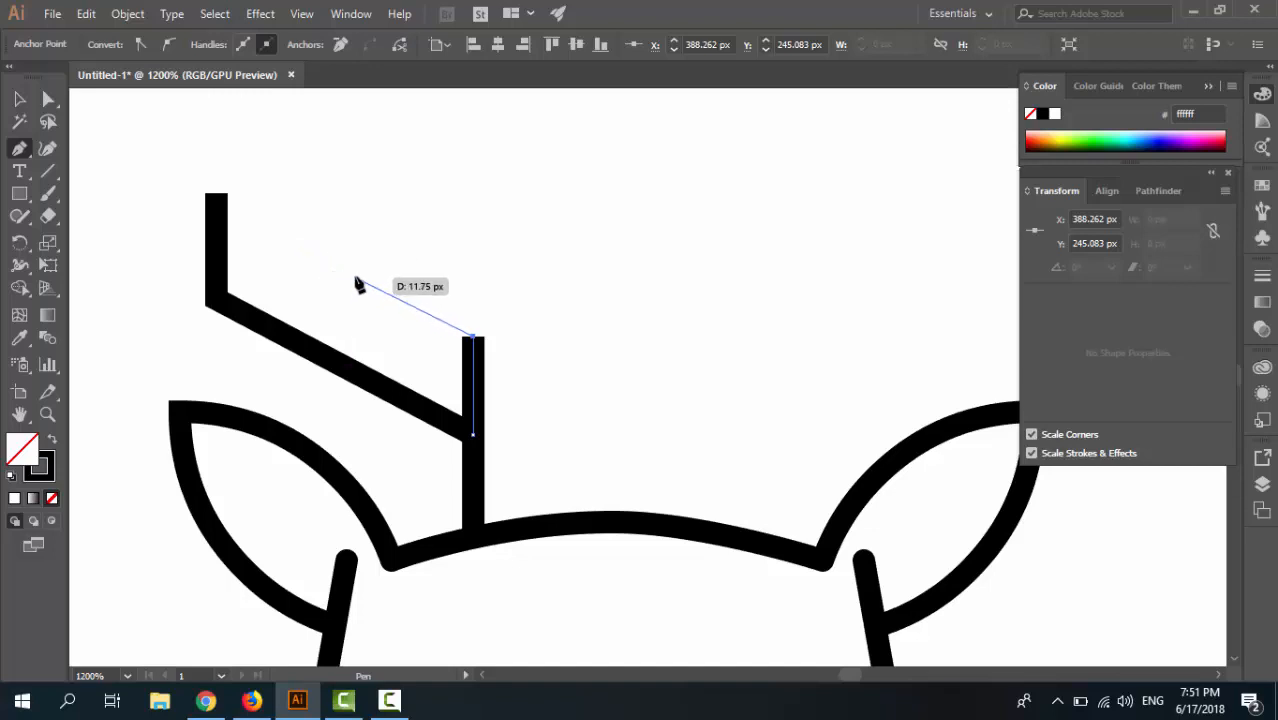
{"action": "left_click", "coordinate": [356, 276]}
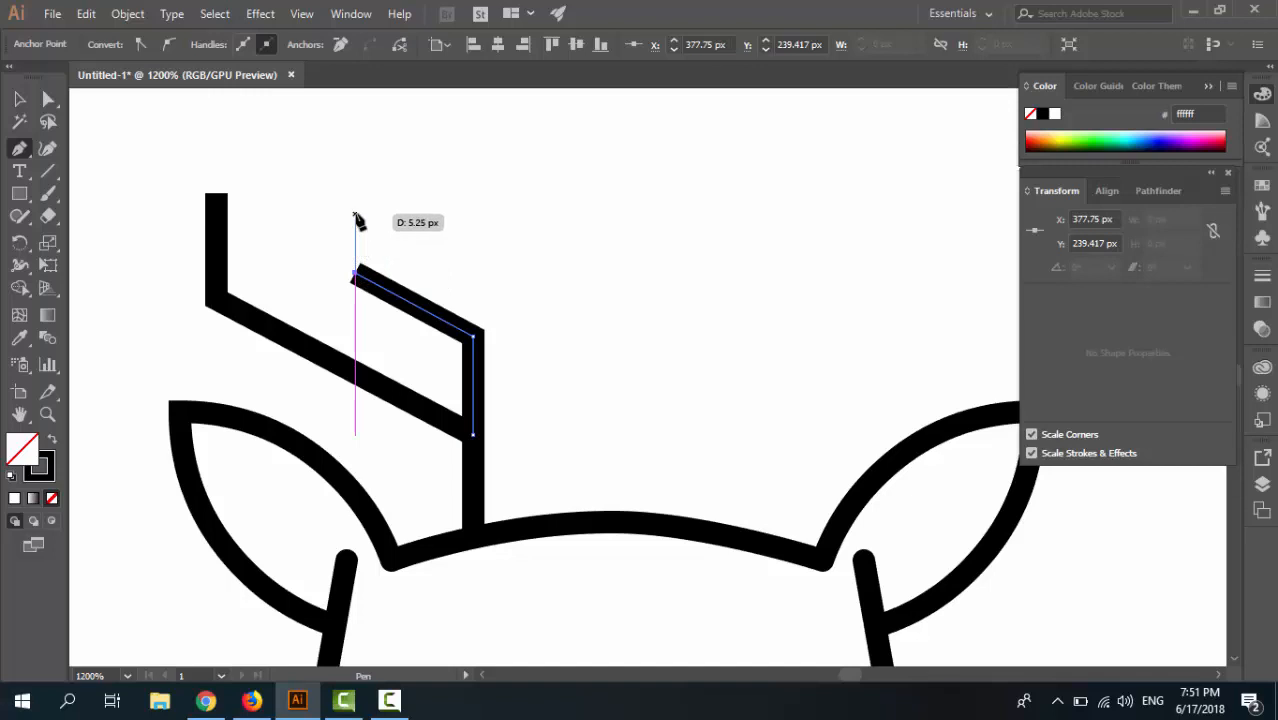
{"action": "left_click", "coordinate": [355, 232]}
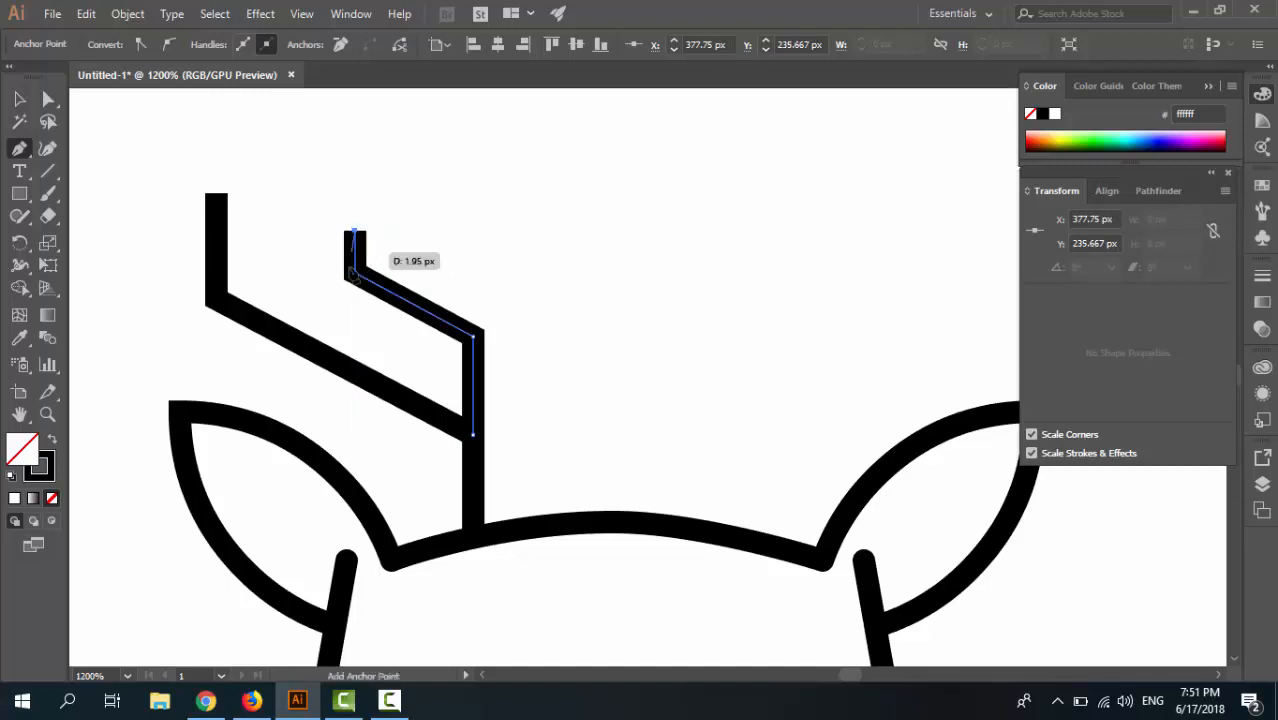
{"action": "key", "text": "v"}
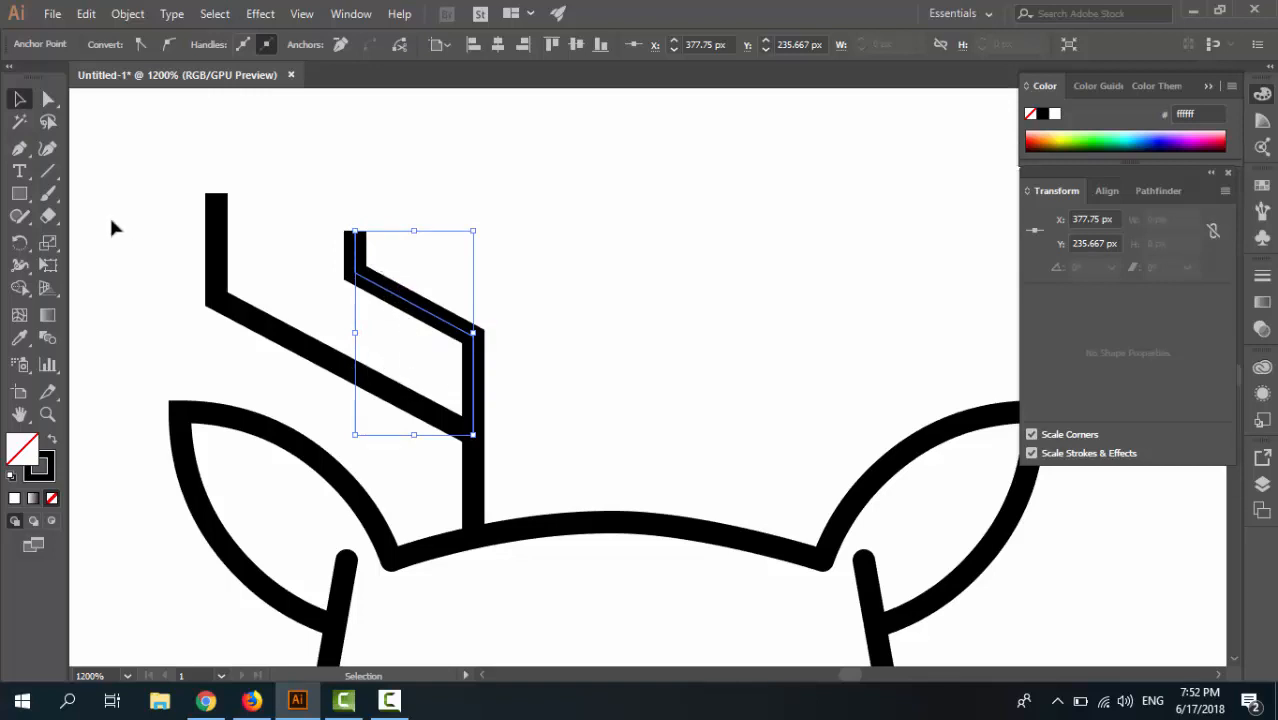
Draw a vertical tine about 10 px tall with the Pen tool, rising from the outer branch's diagonal at X 369.66.
{"action": "left_click", "coordinate": [19, 148]}
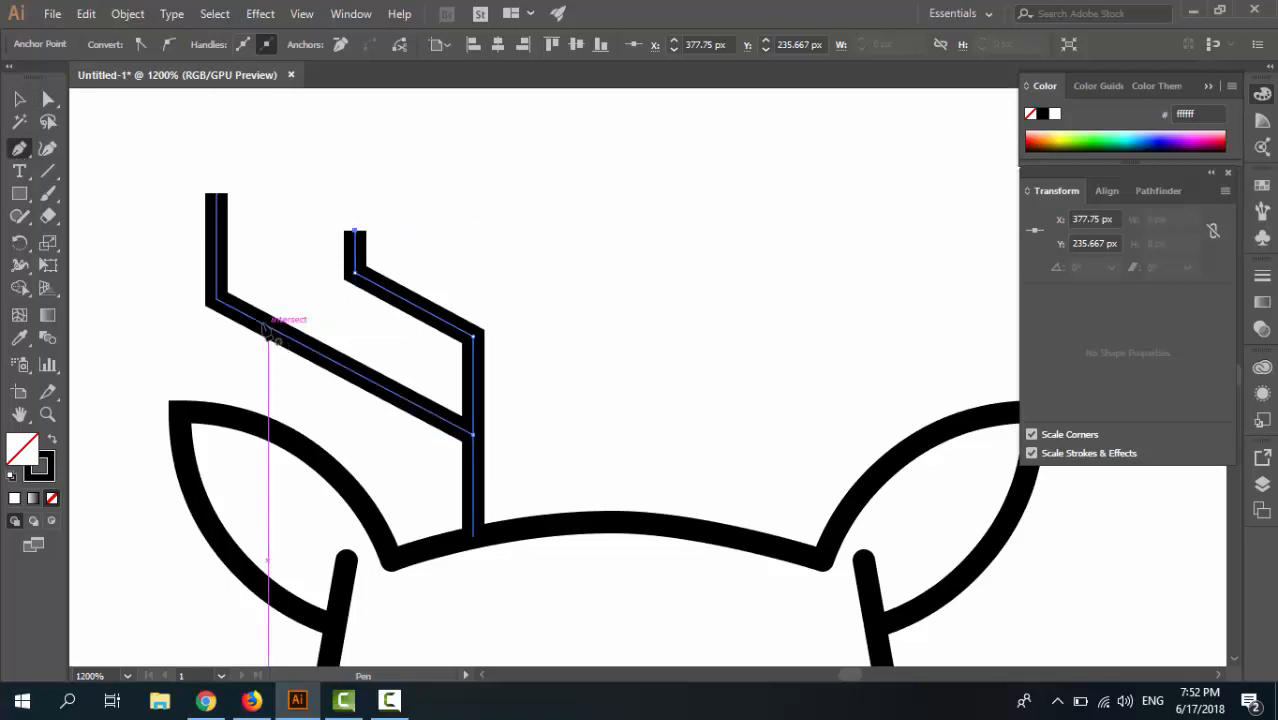
{"action": "left_click_drag", "start_coordinate": [265, 322], "coordinate": [265, 203]}
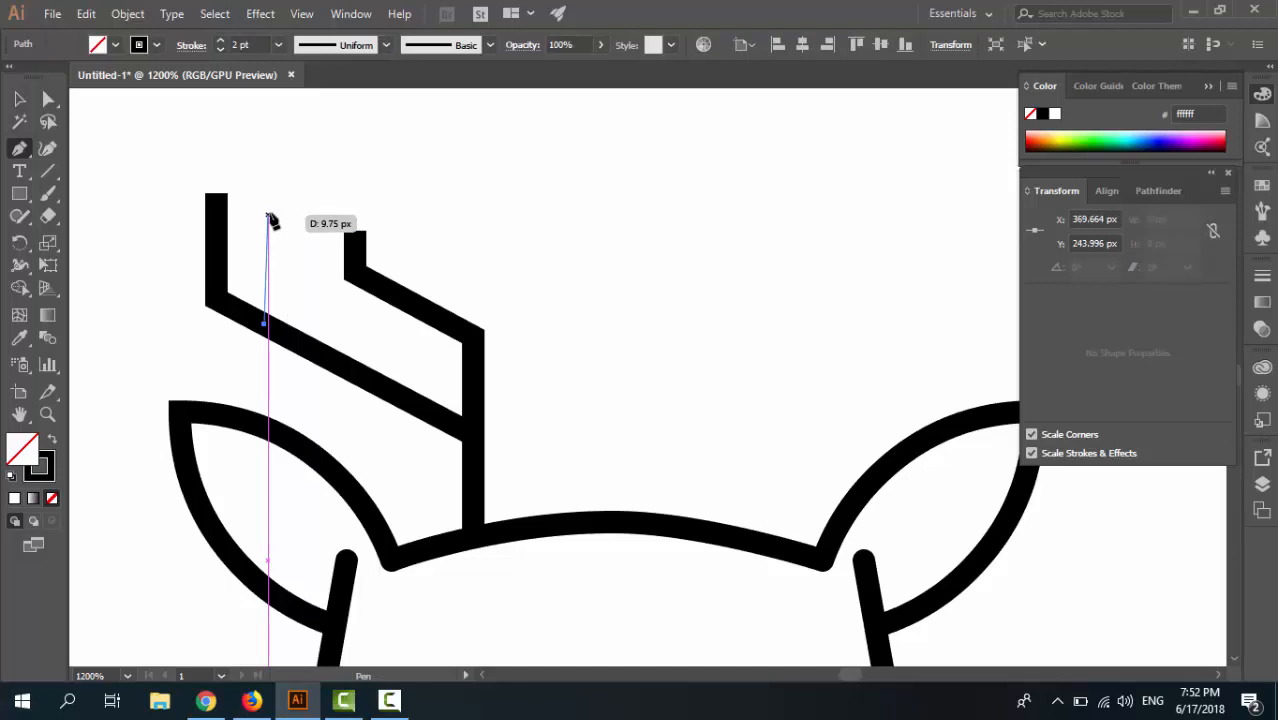
{"action": "mouse_move", "coordinate": [271, 220]}
{"action": "left_mouse_down"}
{"action": "mouse_move", "coordinate": [262, 208]}
{"action": "mouse_move", "coordinate": [290, 301]}
{"action": "mouse_move", "coordinate": [285, 289]}
{"action": "left_mouse_up"}
{"action": "key", "text": "v"}
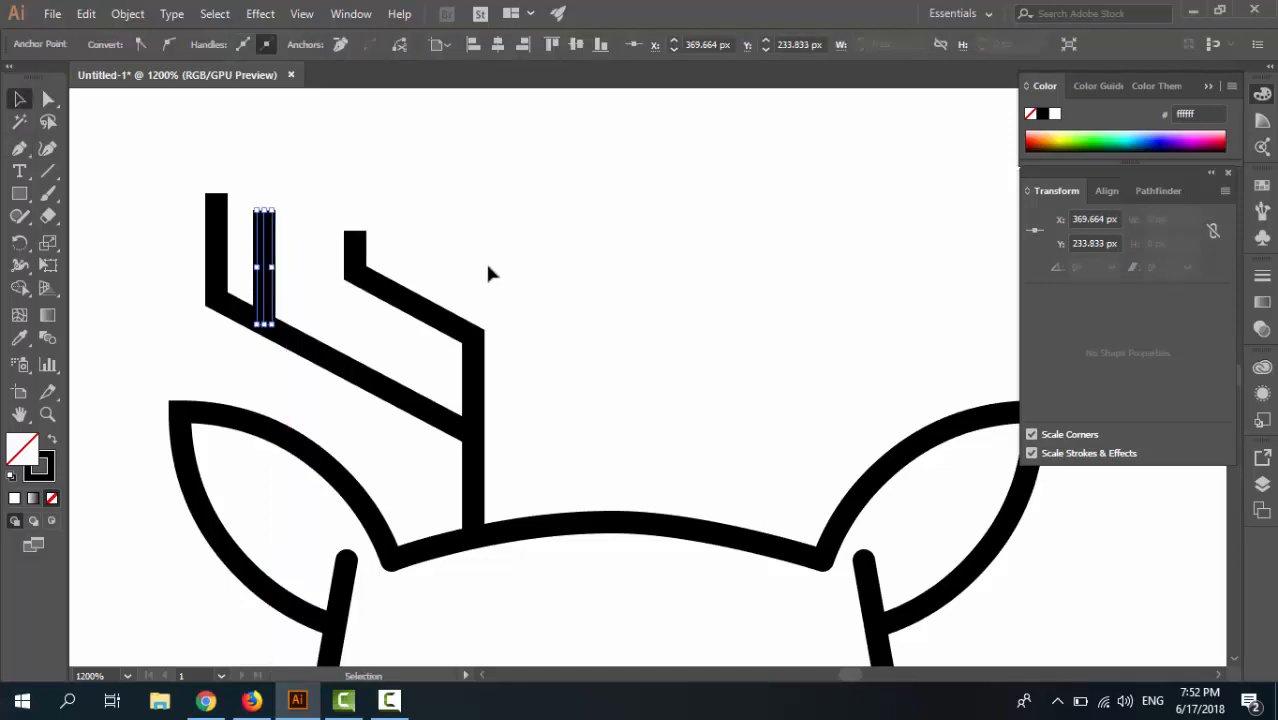
{"action": "left_click", "coordinate": [572, 402]}
Lengthen the inner antler branch's upper tip slightly upward with Direct Selection.
{"action": "left_click_drag", "start_coordinate": [593, 417], "coordinate": [547, 379]}
{"action": "key", "text": "ctrl+minus"}
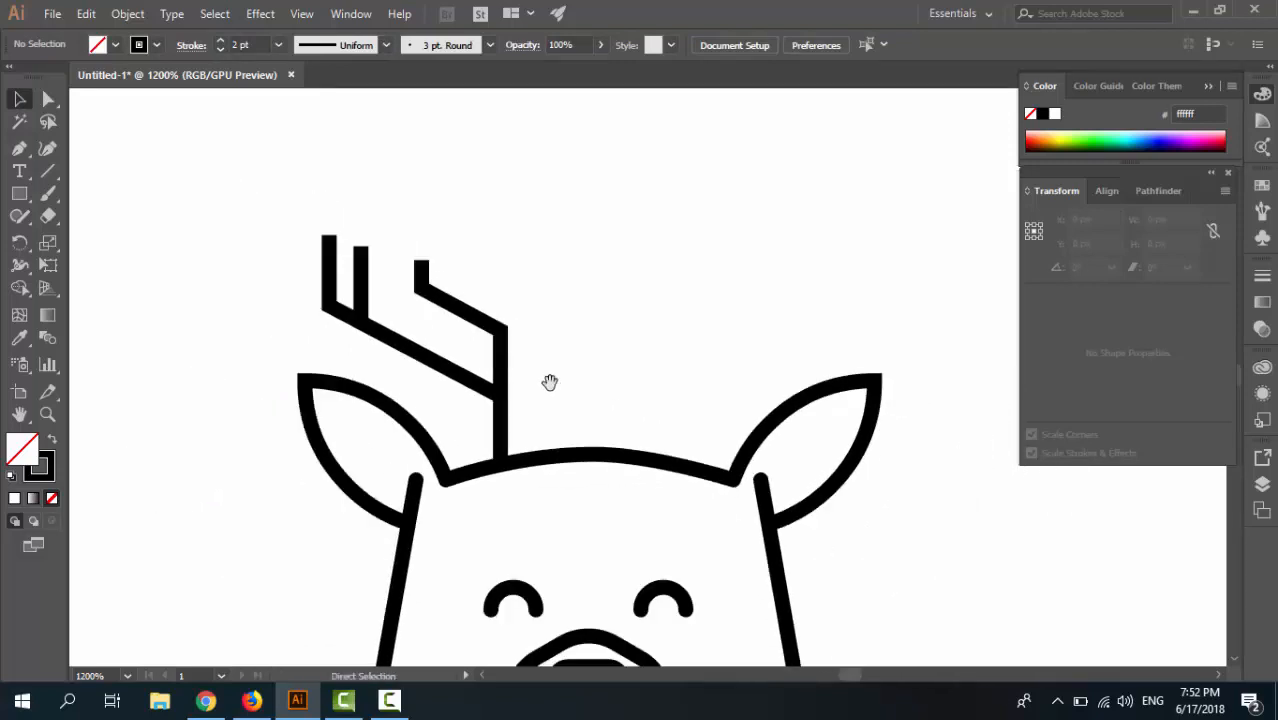
{"action": "left_click", "coordinate": [424, 268], "text": "ctrl"}
{"action": "key", "text": "ctrl+plus"}
{"action": "key", "text": "ctrl+plus"}
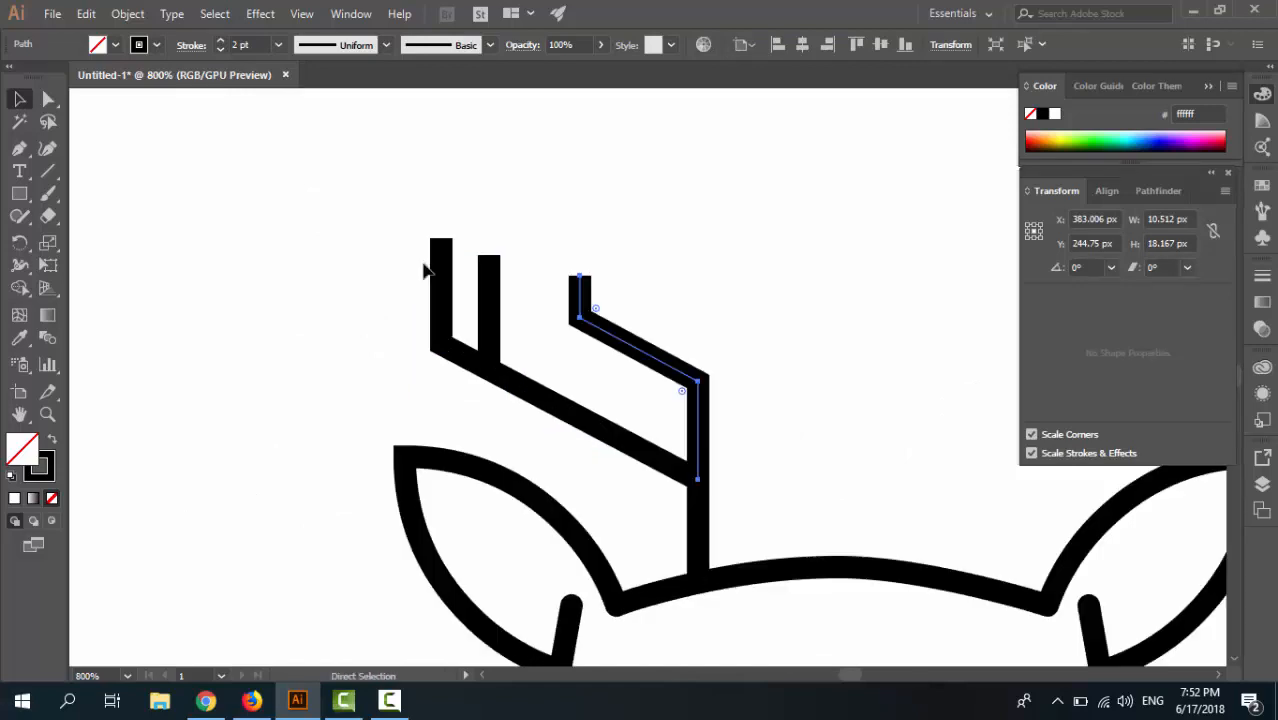
{"action": "left_click", "coordinate": [43, 101]}
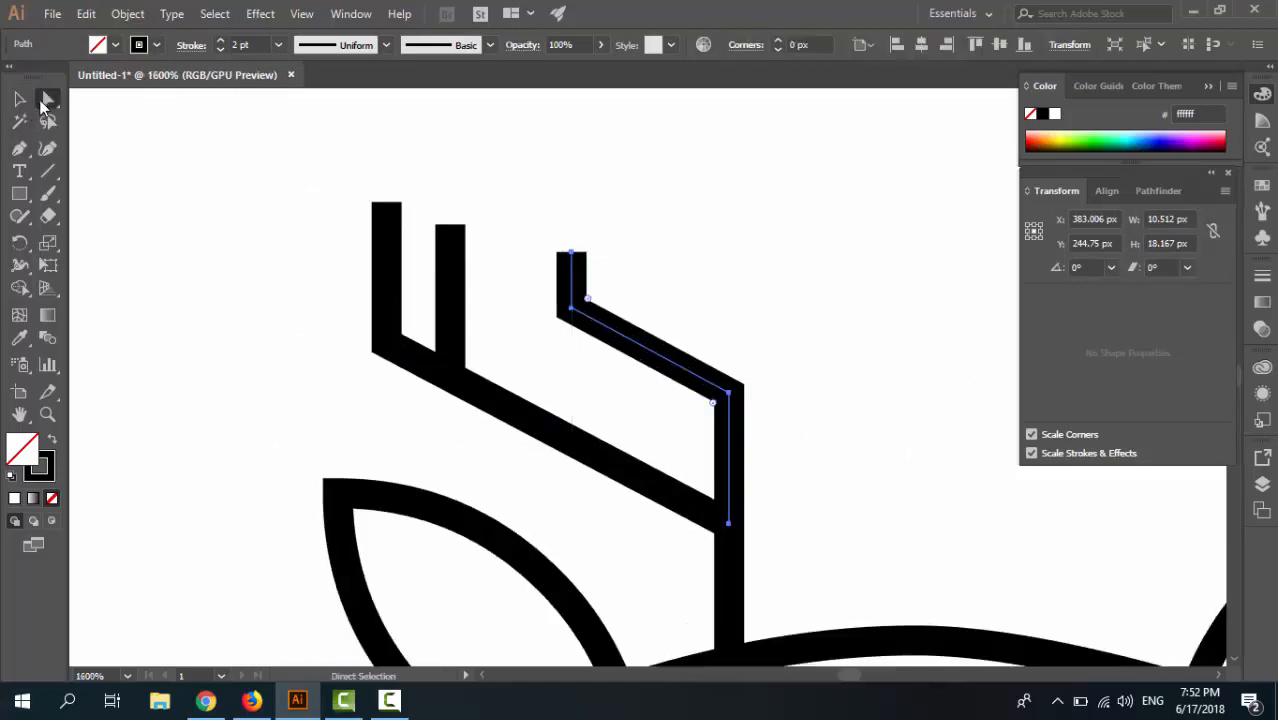
{"action": "left_click", "coordinate": [614, 239]}
{"action": "left_click_drag", "start_coordinate": [574, 258], "coordinate": [573, 245]}
{"action": "left_click", "coordinate": [645, 288]}
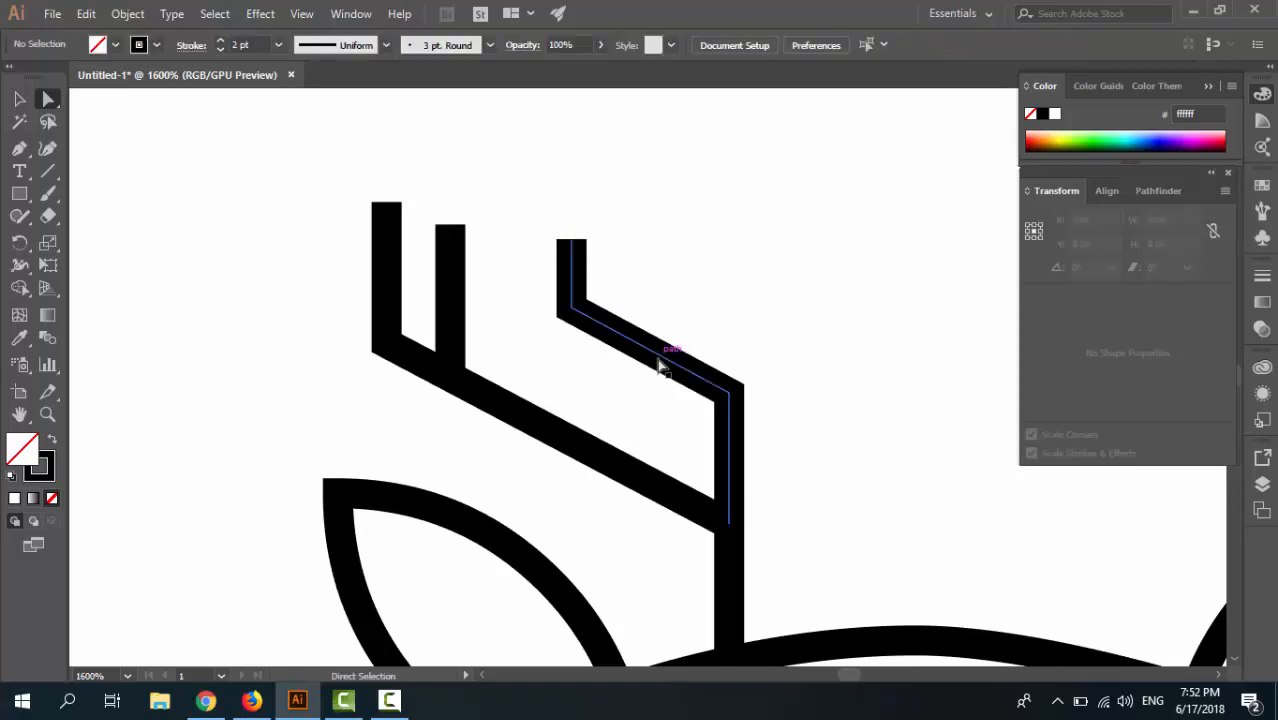
Convert the outer antler branch's upper bend to a smooth point, move it to X 366.5, Y 242, and adjust its handles.
{"action": "key", "text": "ctrl+minus"}
{"action": "key", "text": "ctrl+minus"}
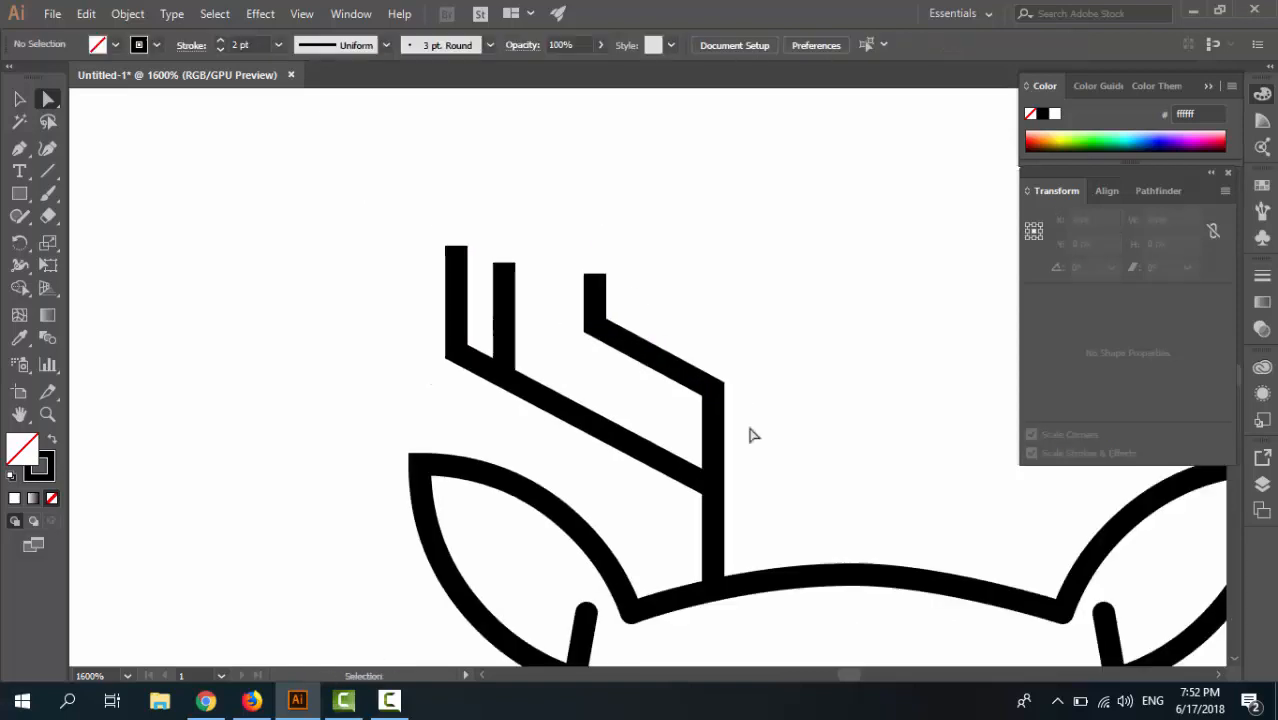
{"action": "left_click_drag", "start_coordinate": [750, 427], "coordinate": [520, 356]}
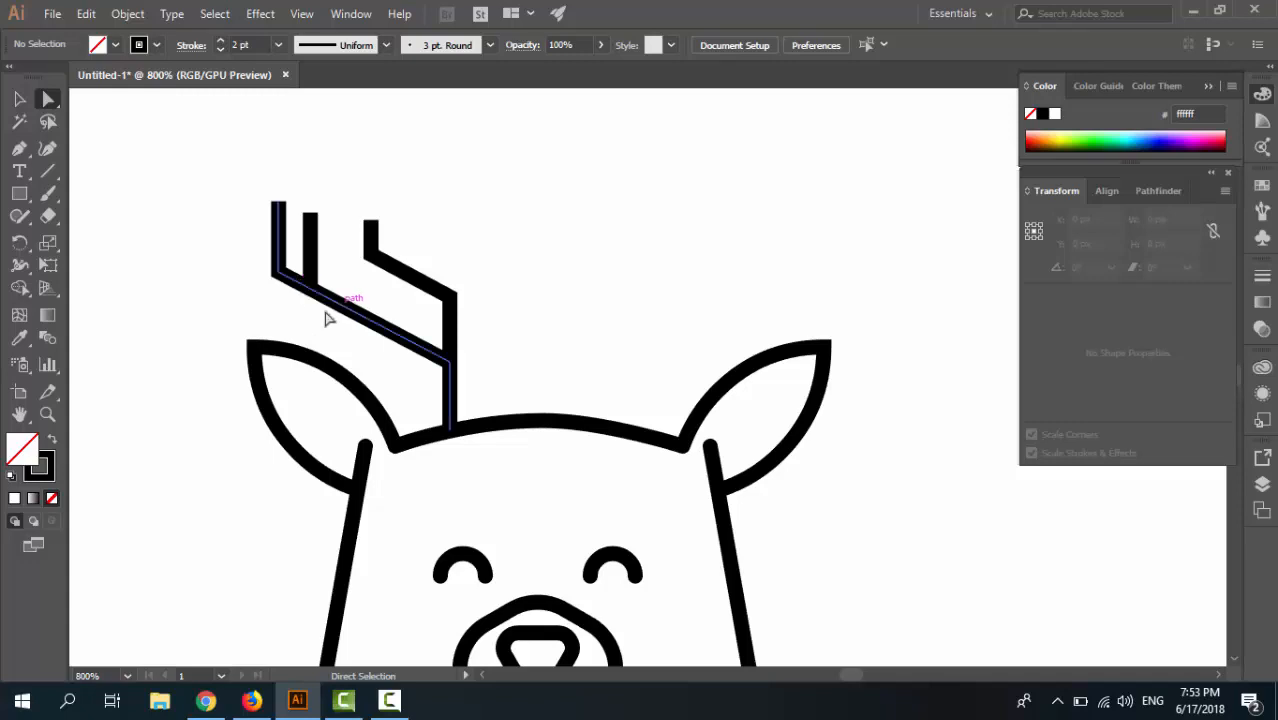
{"action": "left_click", "coordinate": [276, 272]}
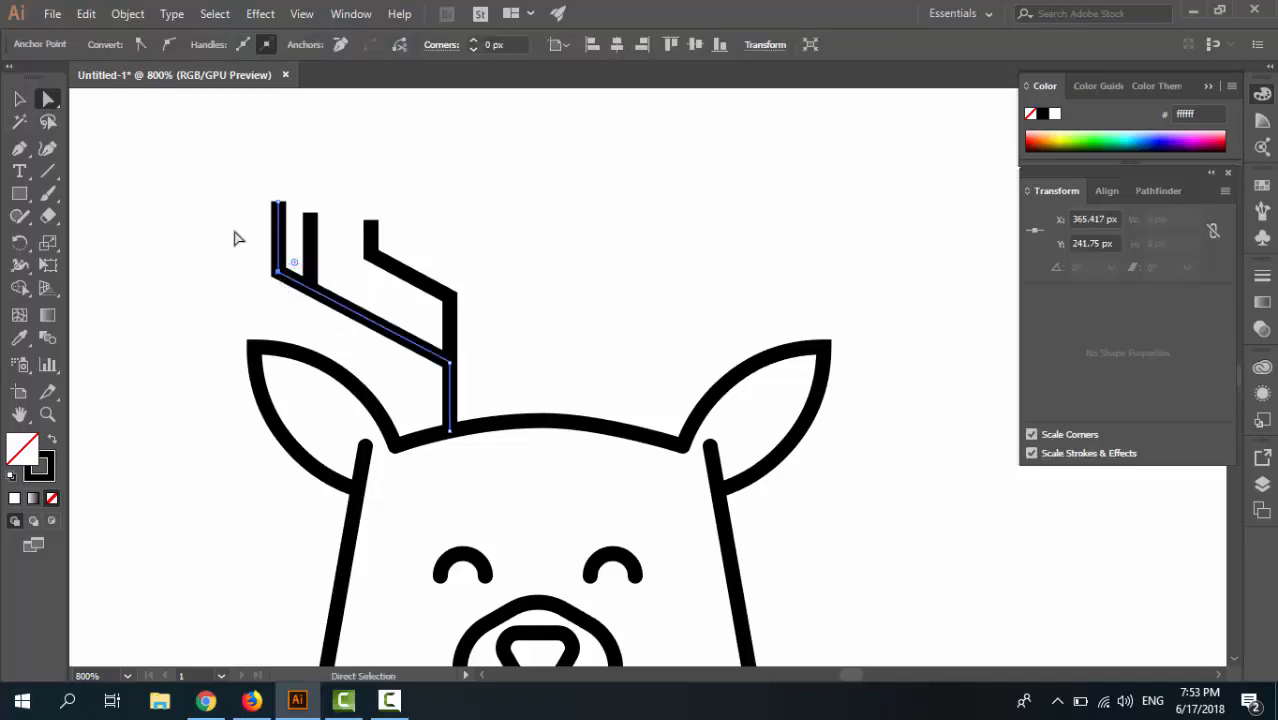
{"action": "left_click", "coordinate": [170, 45]}
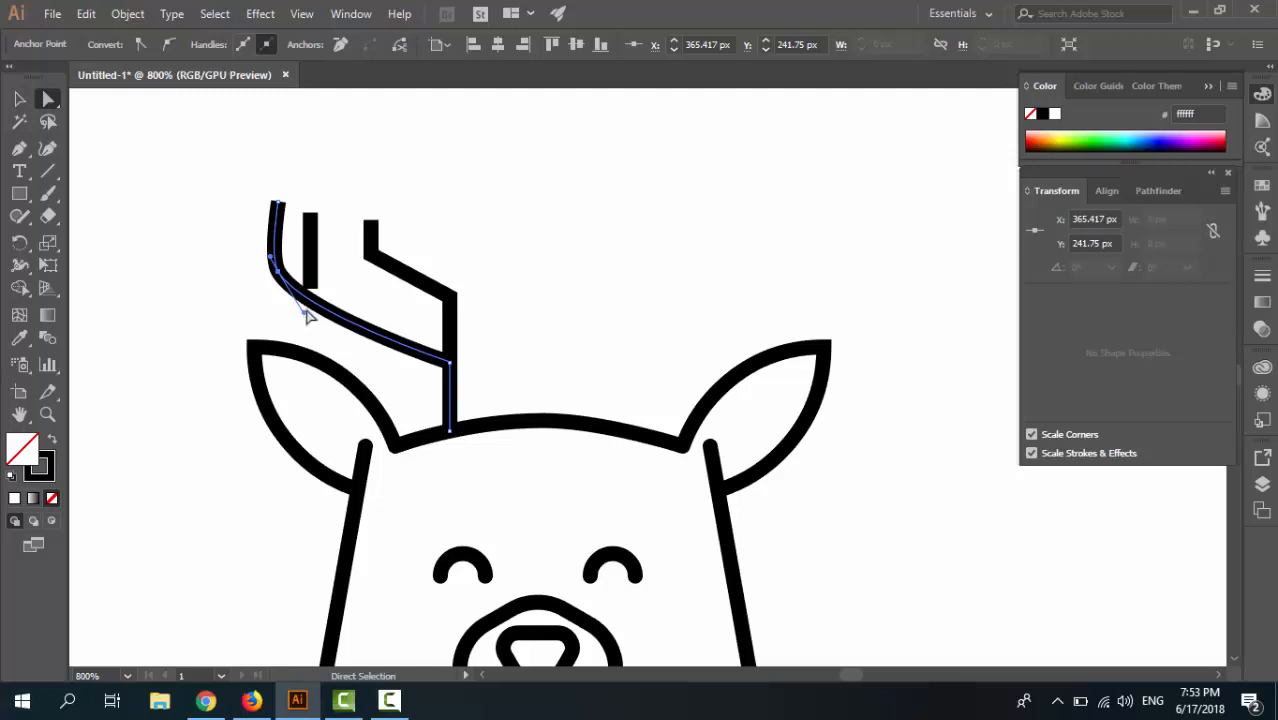
{"action": "left_click", "coordinate": [314, 319]}
{"action": "left_click", "coordinate": [280, 275]}
{"action": "left_click", "coordinate": [305, 311]}
{"action": "left_click_drag", "start_coordinate": [272, 258], "coordinate": [292, 287]}
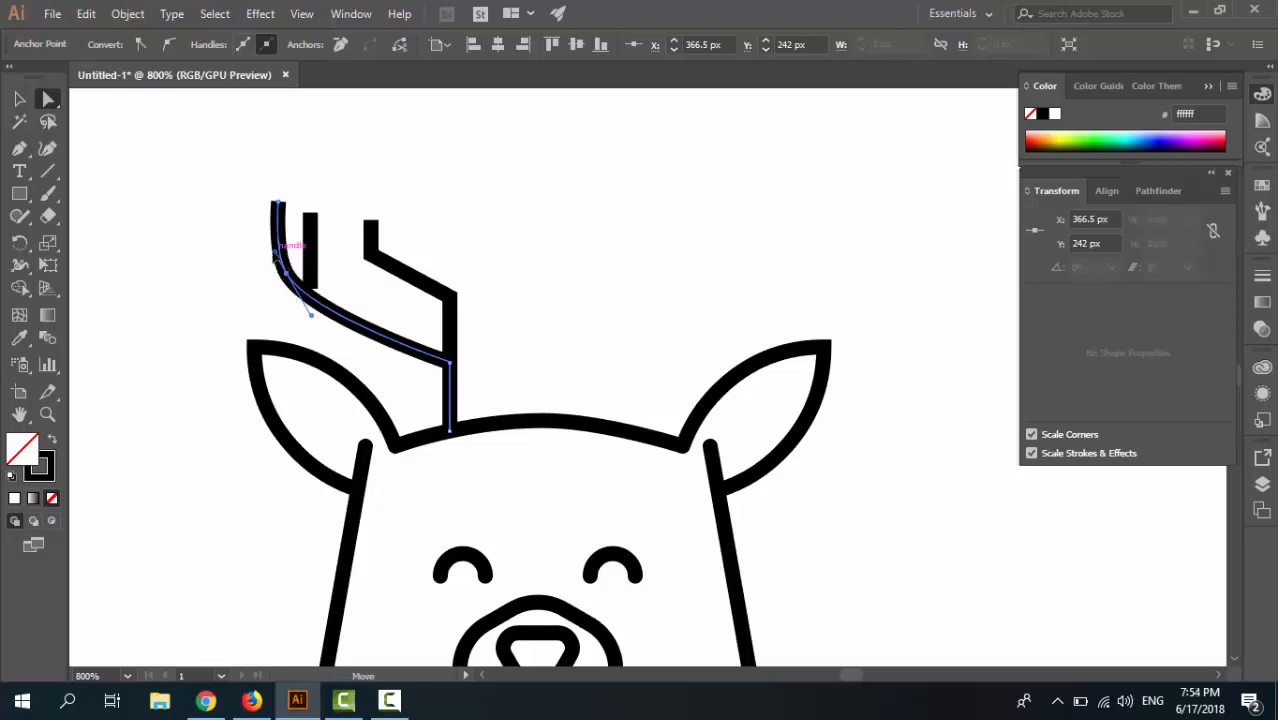
Move the outer antler branch's upper bend to X 367.625, Y 242.75 and extend the vertical tine's lower end to meet the branch.
{"action": "left_click_drag", "start_coordinate": [288, 279], "coordinate": [297, 286]}
{"action": "left_click_drag", "start_coordinate": [296, 282], "coordinate": [300, 299]}
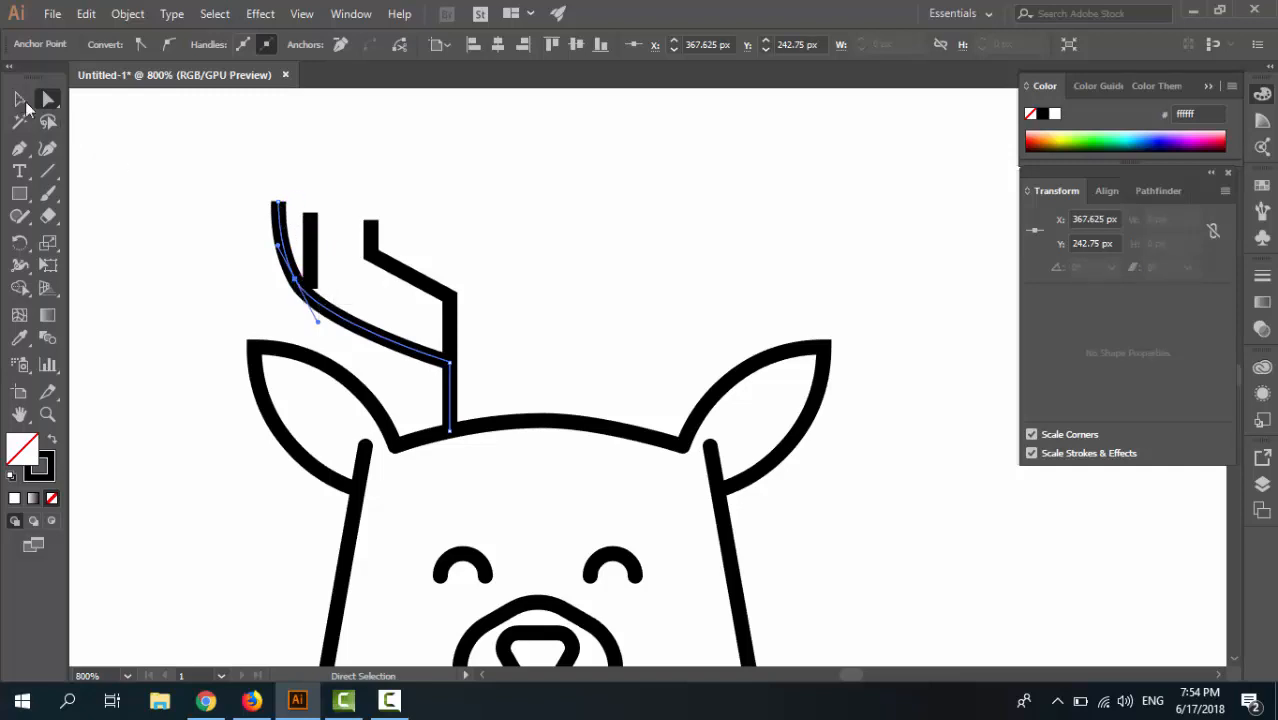
{"action": "left_click", "coordinate": [19, 99]}
{"action": "left_click", "coordinate": [311, 245]}
{"action": "key", "text": "a"}
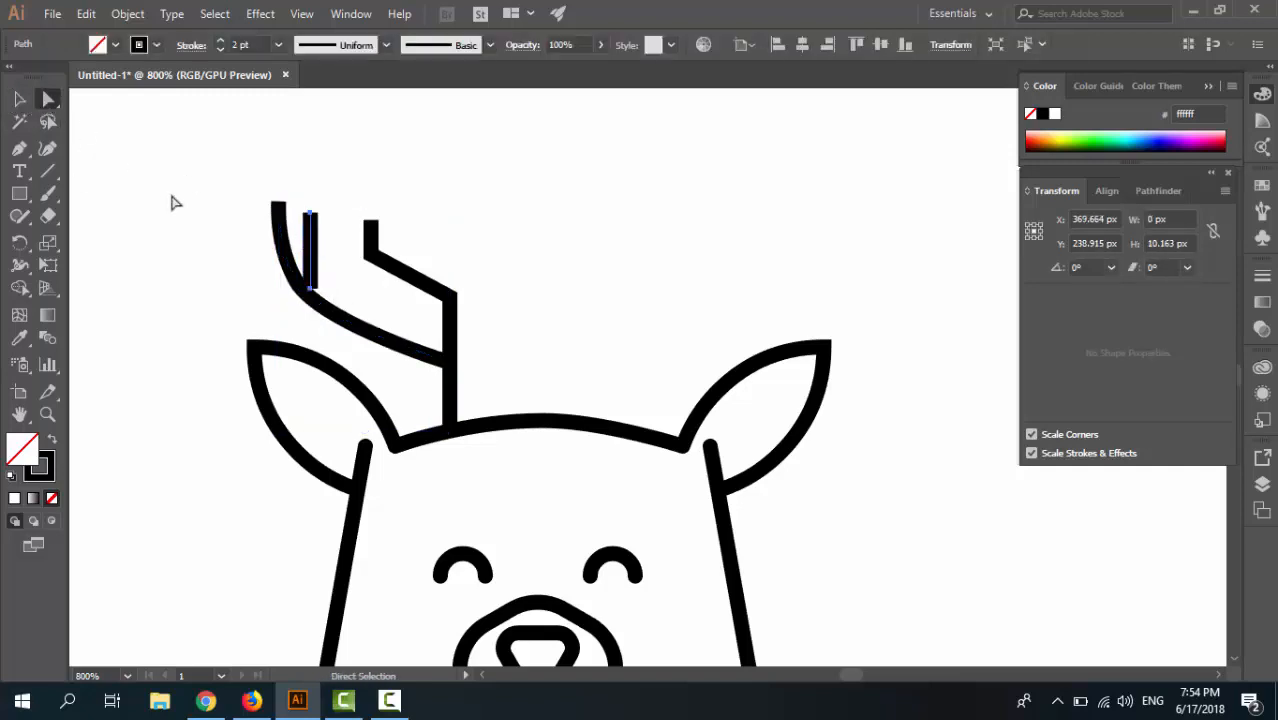
{"action": "left_click_drag", "start_coordinate": [297, 285], "coordinate": [309, 299]}
{"action": "left_click", "coordinate": [313, 310]}
{"action": "left_click", "coordinate": [337, 297]}
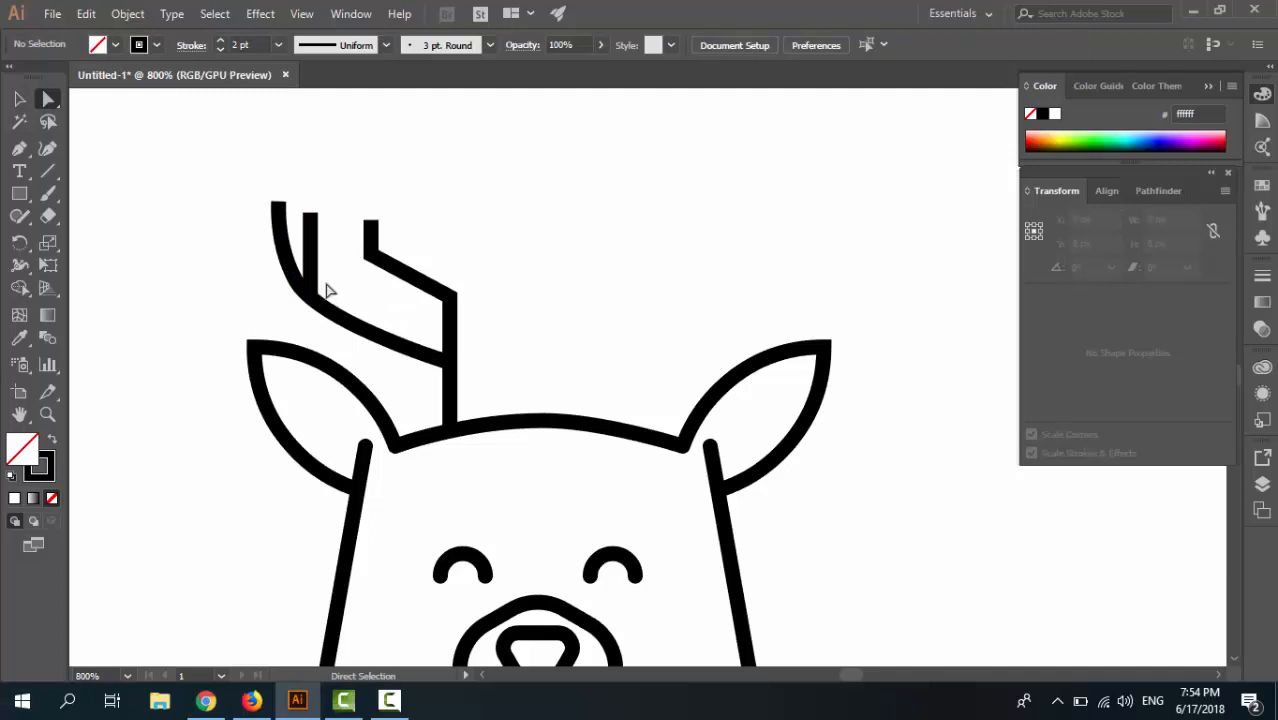
Convert the inner antler branch's upper bend to a smooth point, move it to X 378.875, Y 241.125, and adjust its lower handle.
{"action": "left_click", "coordinate": [372, 254]}
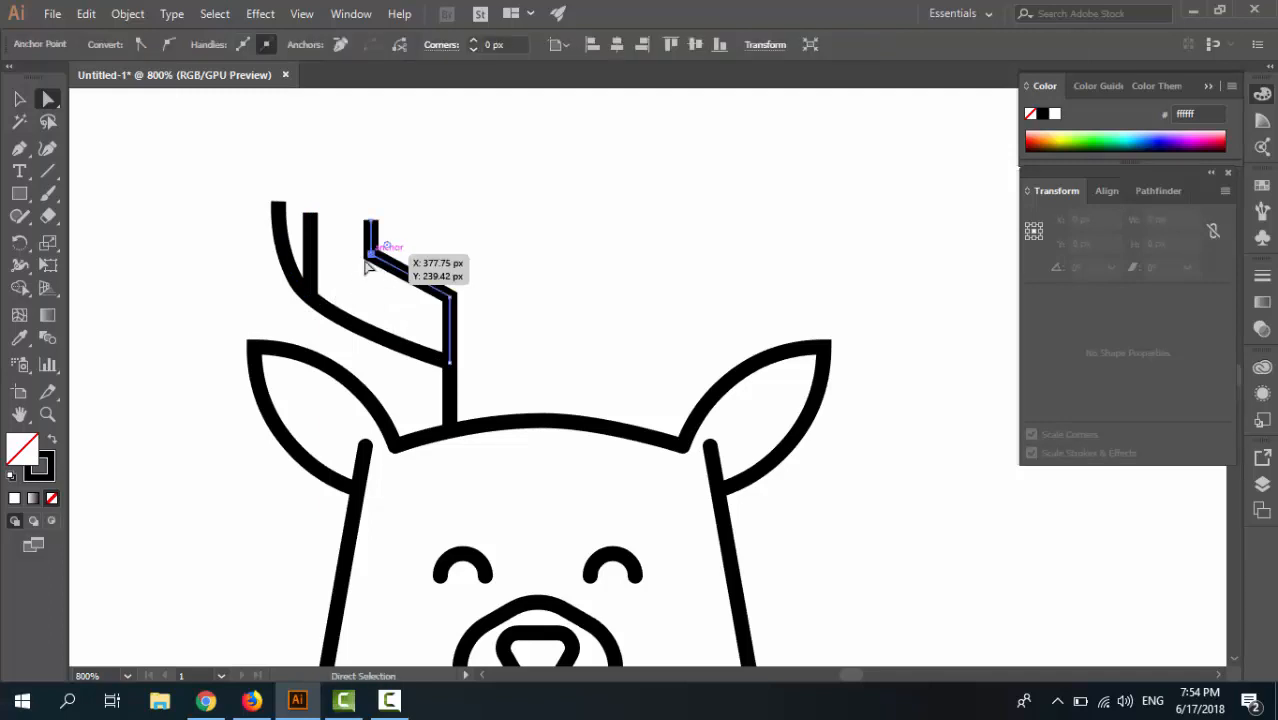
{"action": "left_click", "coordinate": [168, 45]}
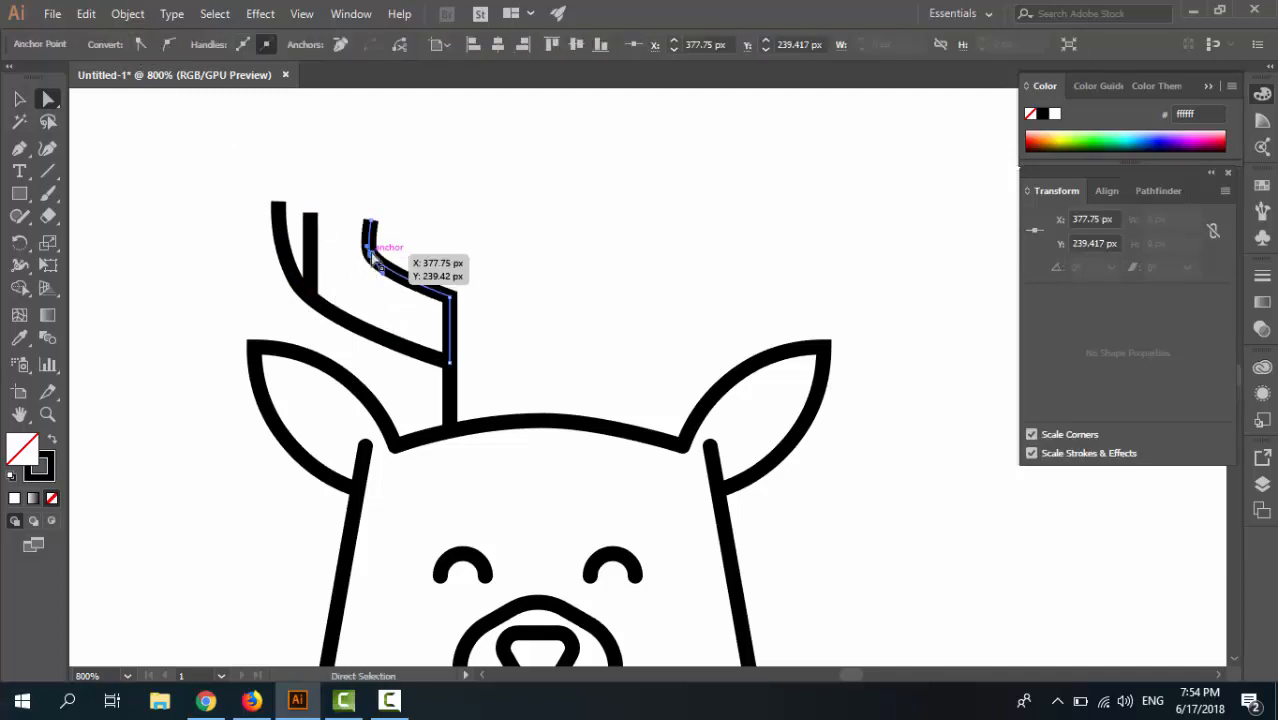
{"action": "mouse_move", "coordinate": [370, 258]}
{"action": "left_mouse_down"}
{"action": "mouse_move", "coordinate": [363, 246]}
{"action": "mouse_move", "coordinate": [378, 266]}
{"action": "left_mouse_up"}
{"action": "left_click", "coordinate": [378, 257]}
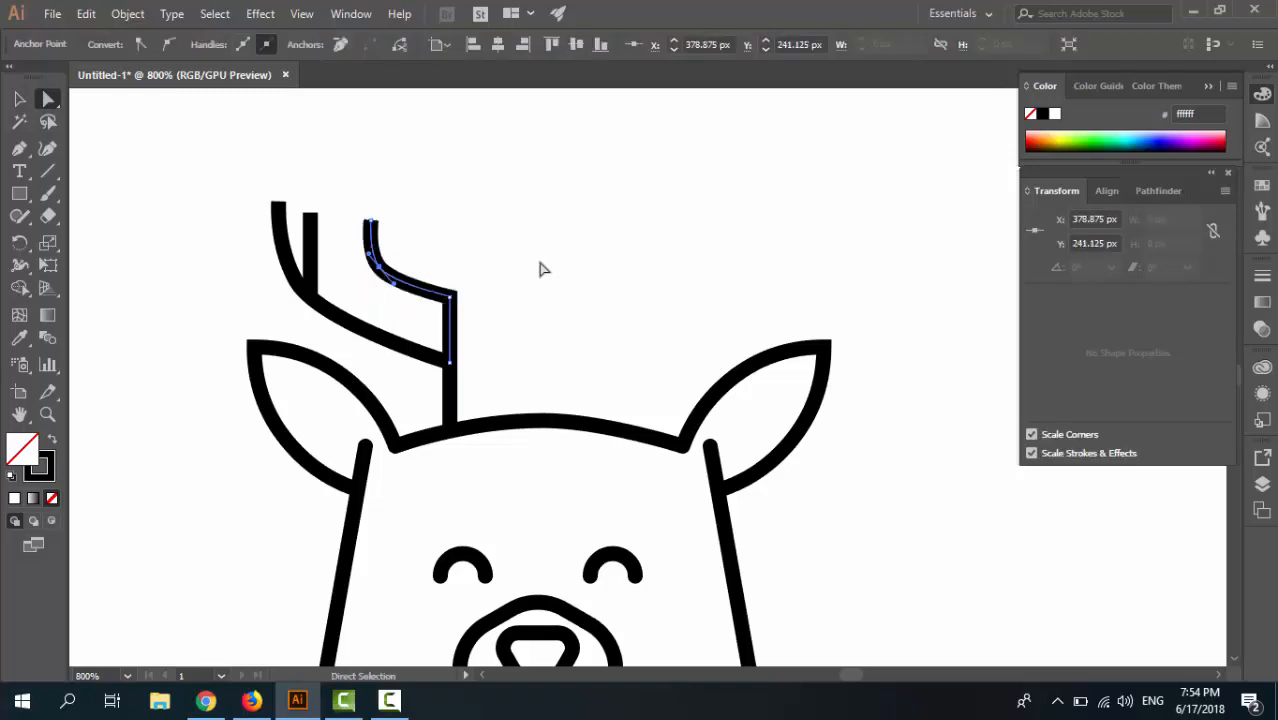
{"action": "left_click_drag", "start_coordinate": [396, 286], "coordinate": [398, 296]}
{"action": "left_click", "coordinate": [455, 252]}
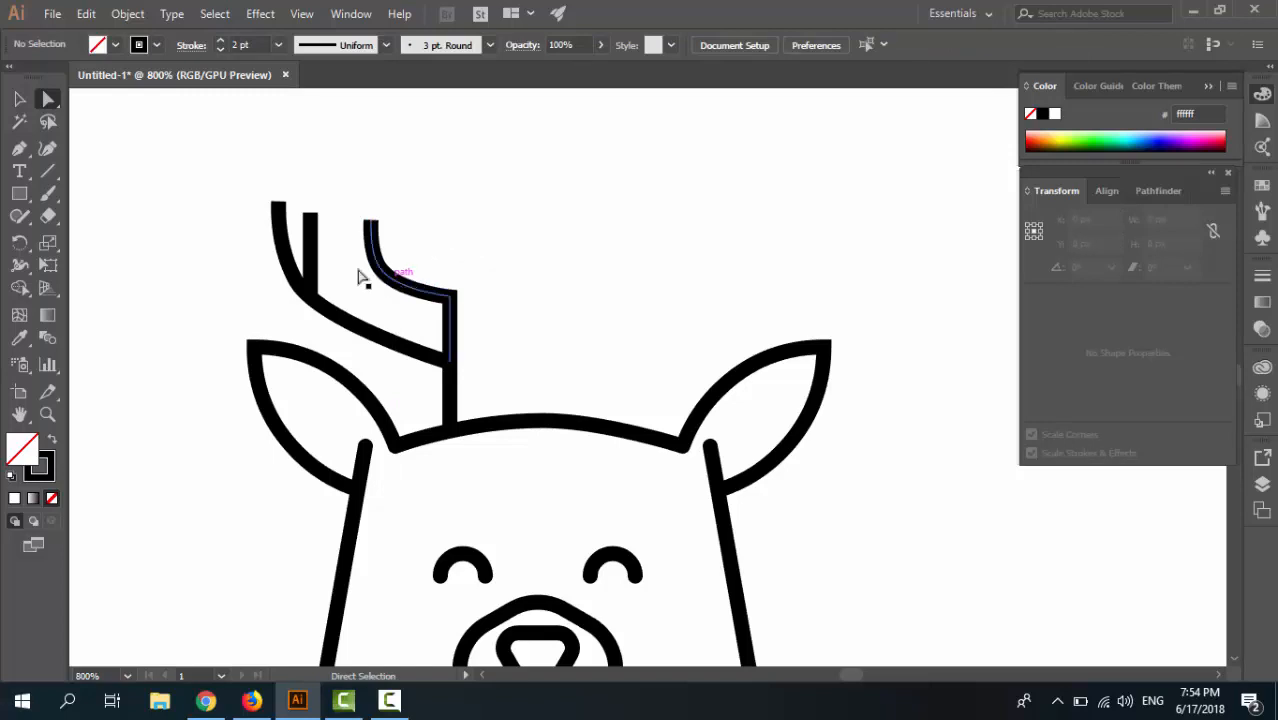
Give the outer branch, the vertical tine and the inner branch of the antler round stroke caps.
{"action": "left_click", "coordinate": [19, 98]}
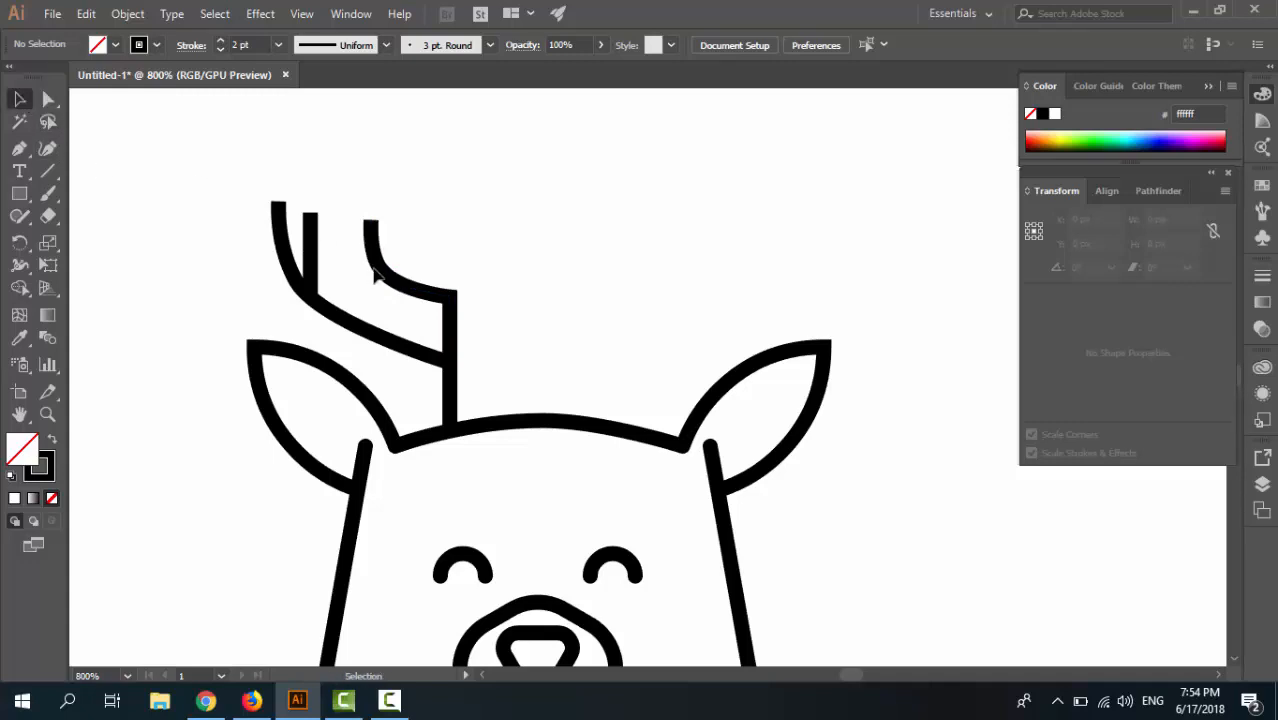
{"action": "left_click", "coordinate": [381, 275]}
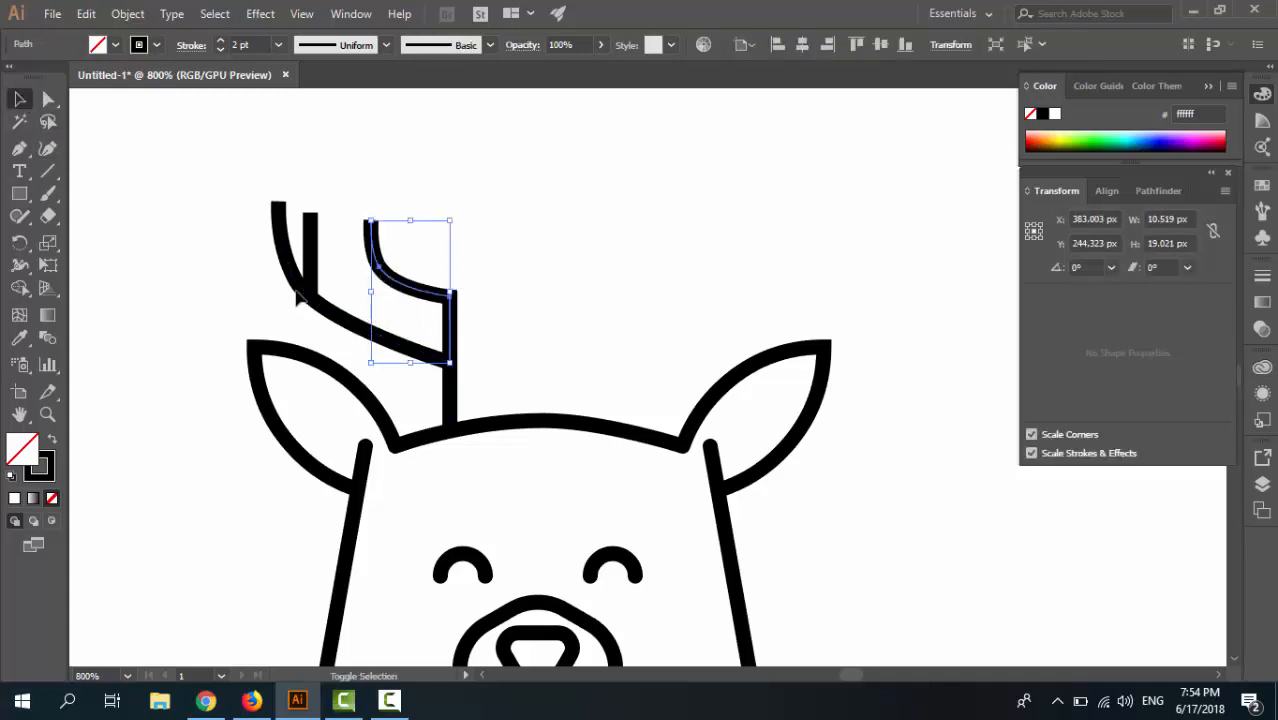
{"action": "left_click", "coordinate": [298, 258], "text": "shift"}
{"action": "left_click", "coordinate": [296, 258], "text": "shift"}
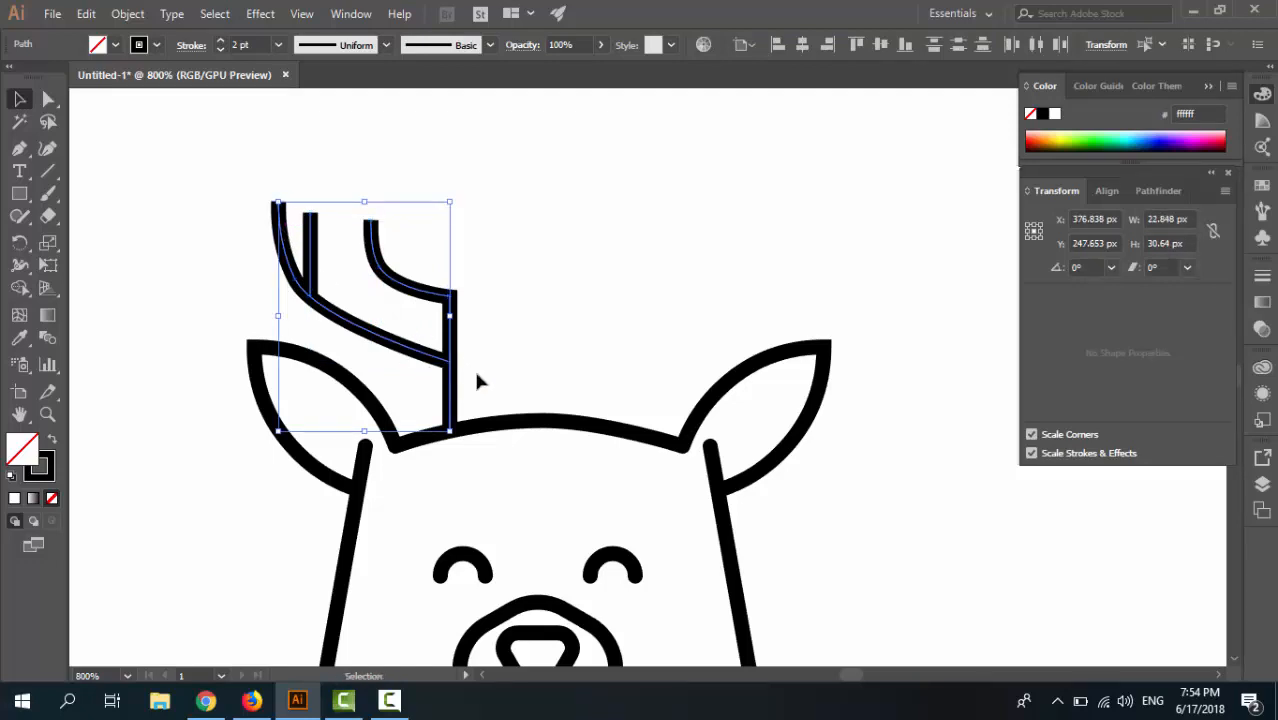
{"action": "left_click_drag", "start_coordinate": [476, 392], "coordinate": [358, 252]}
{"action": "left_click", "coordinate": [186, 47]}
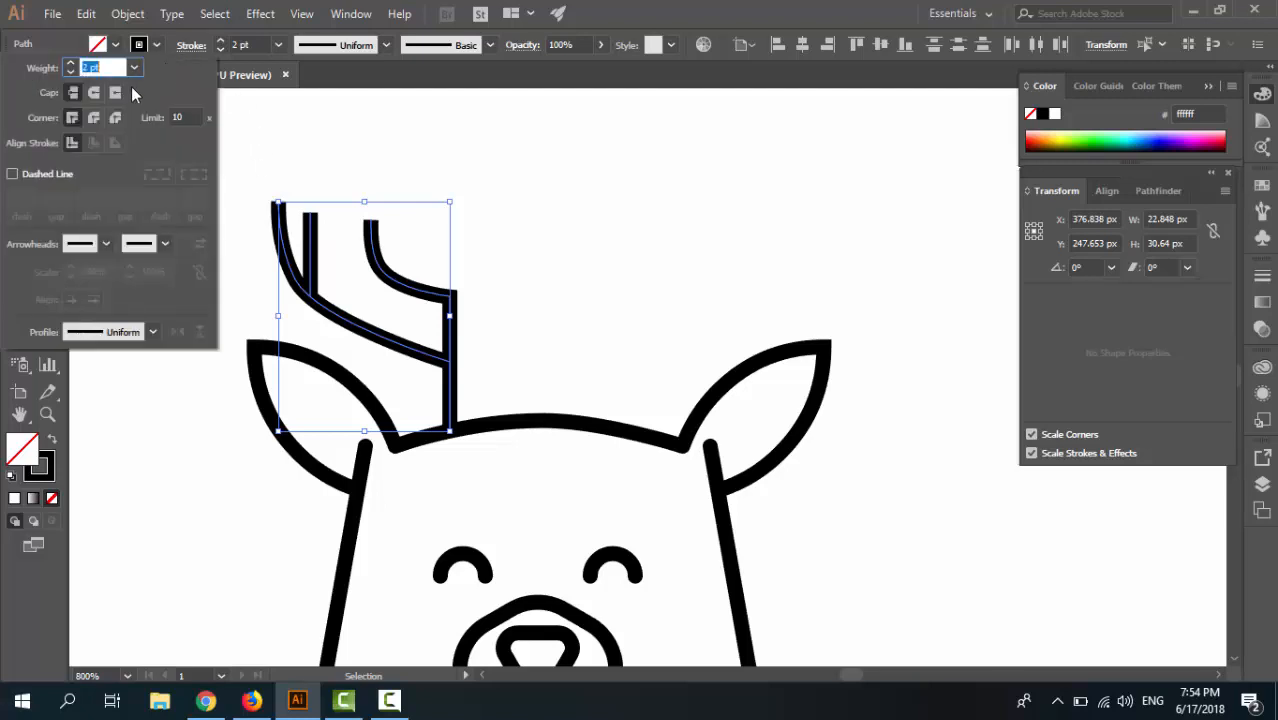
{"action": "left_click", "coordinate": [96, 91]}
{"action": "left_click", "coordinate": [500, 288]}
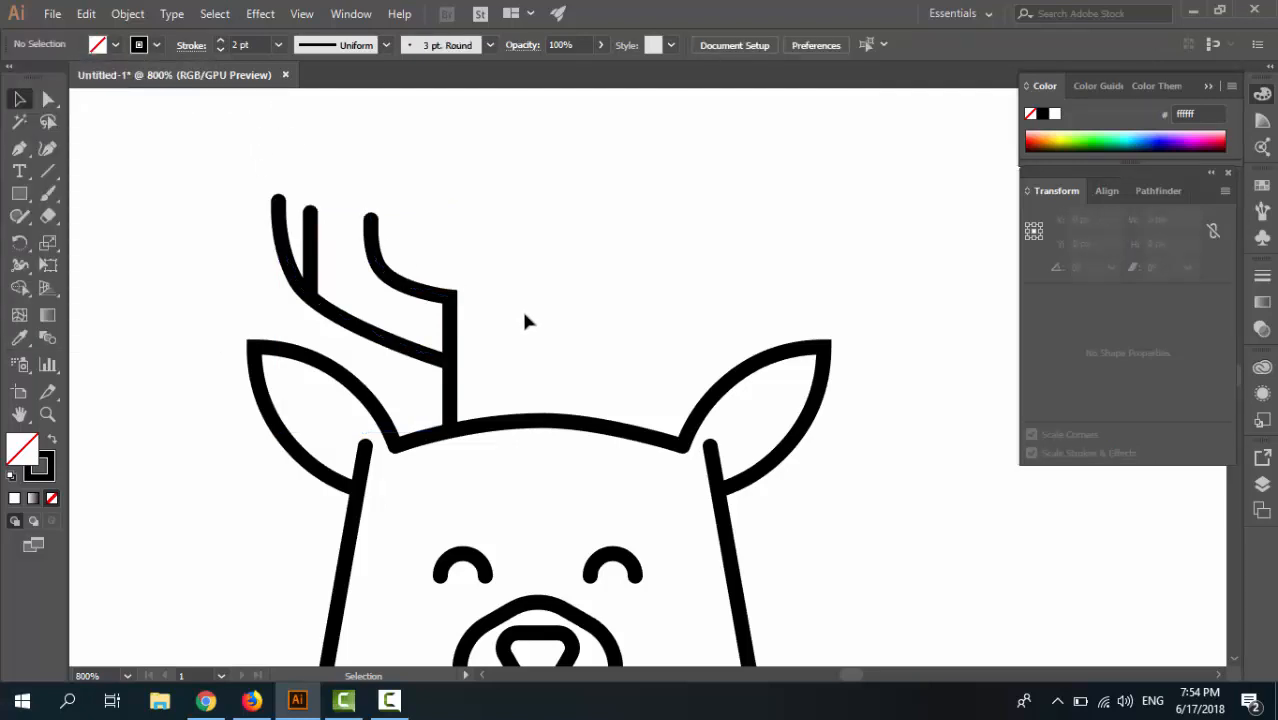
{"action": "left_click", "coordinate": [452, 325]}
{"action": "left_click", "coordinate": [452, 362]}
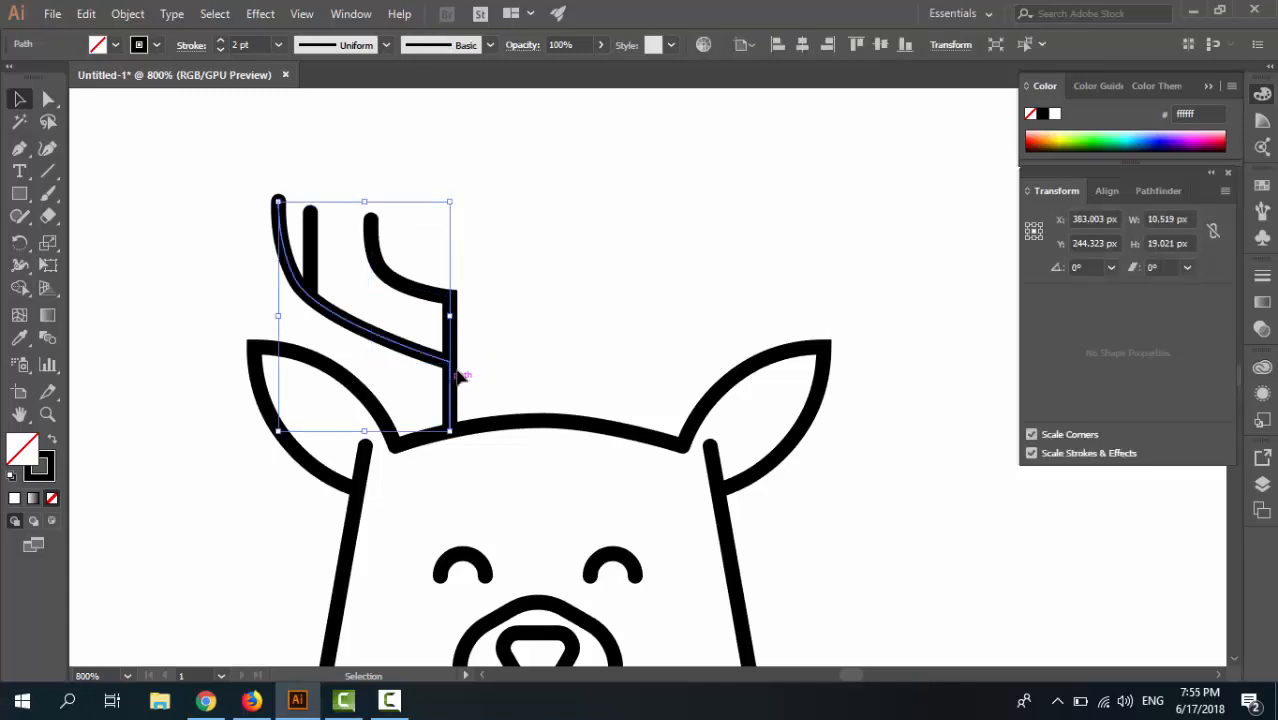
{"action": "left_click", "coordinate": [459, 340]}
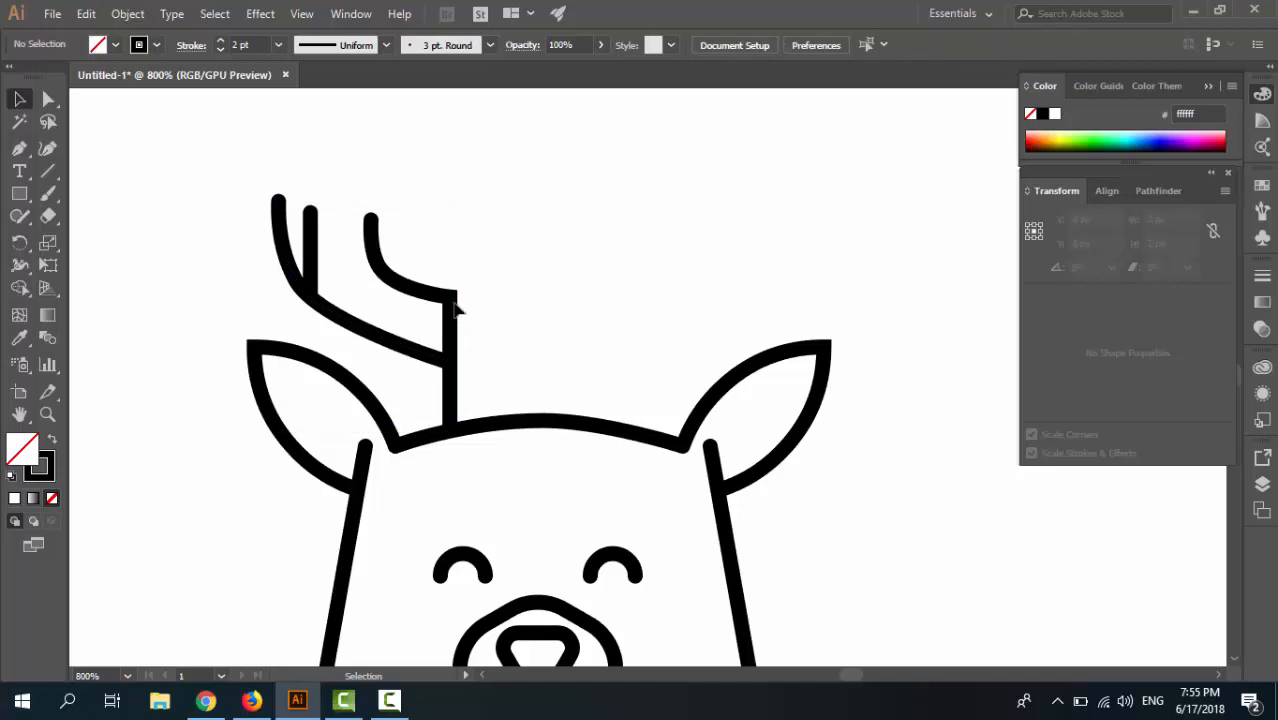
{"action": "left_click", "coordinate": [452, 296]}
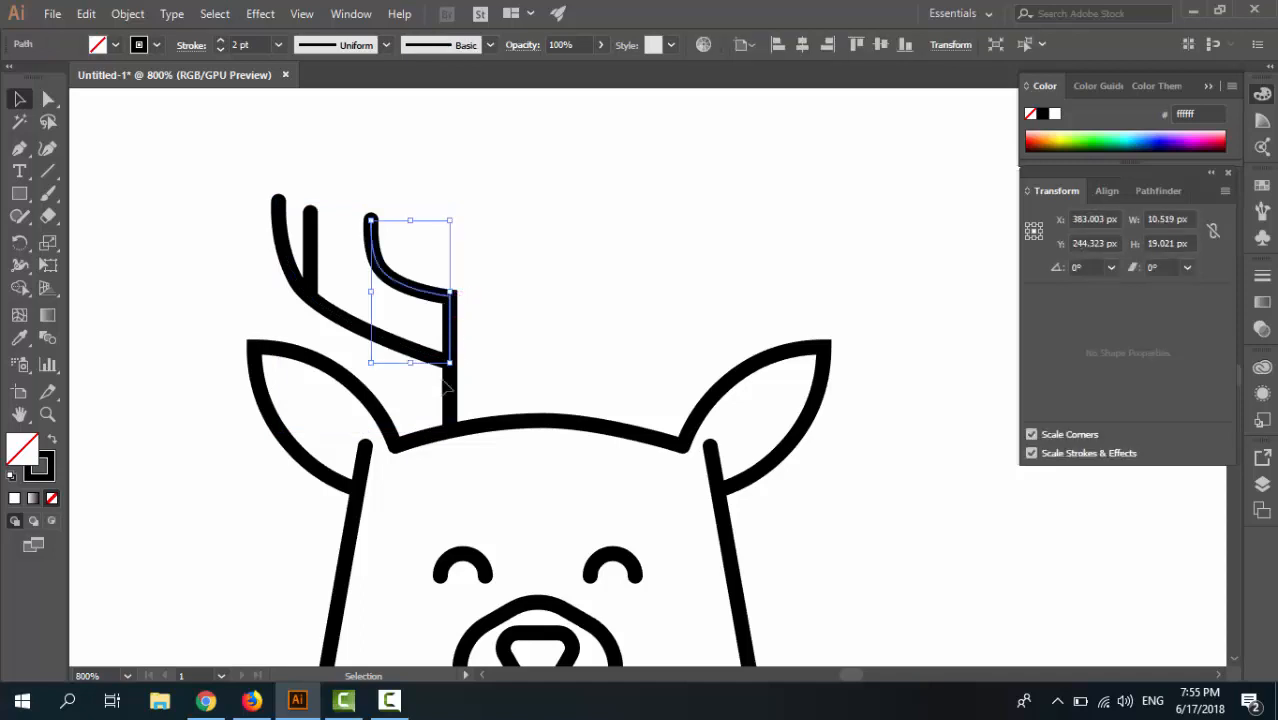
{"action": "left_click", "coordinate": [512, 345]}
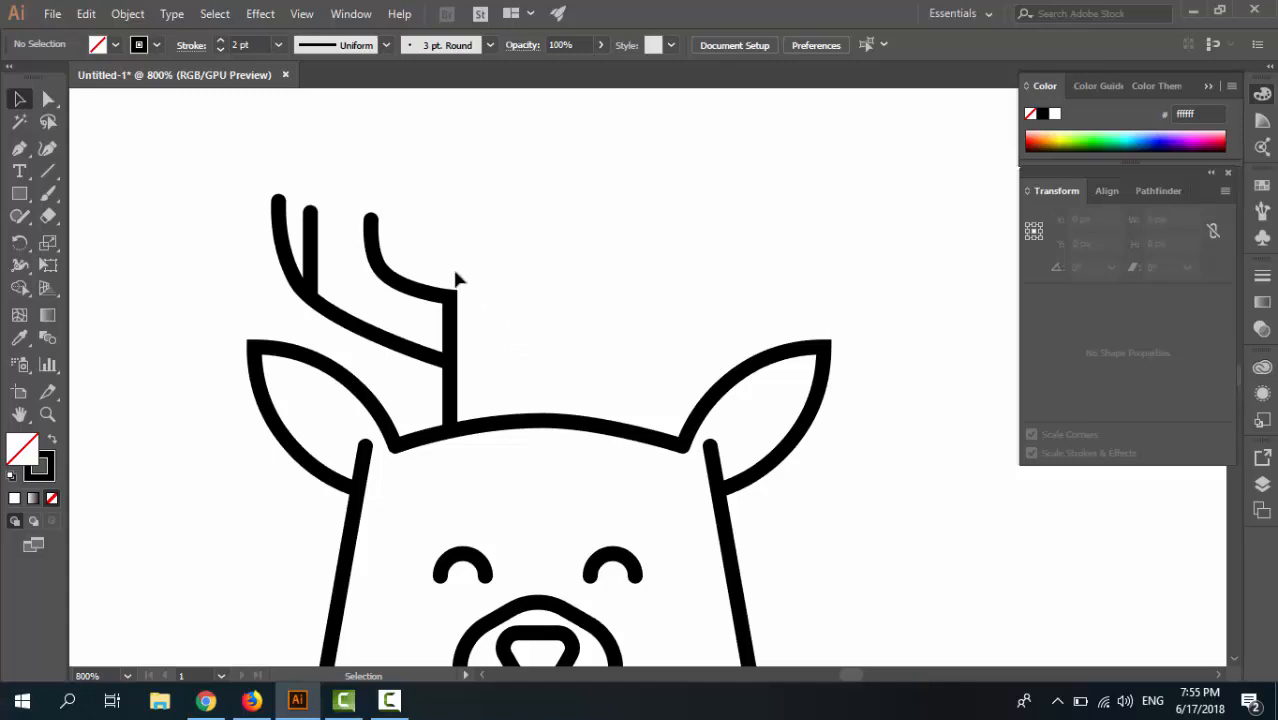
Group the antler's three paths and place a copy of the group beside it at X 406.838, Y 247.653.
{"action": "left_click_drag", "start_coordinate": [241, 196], "coordinate": [454, 302]}
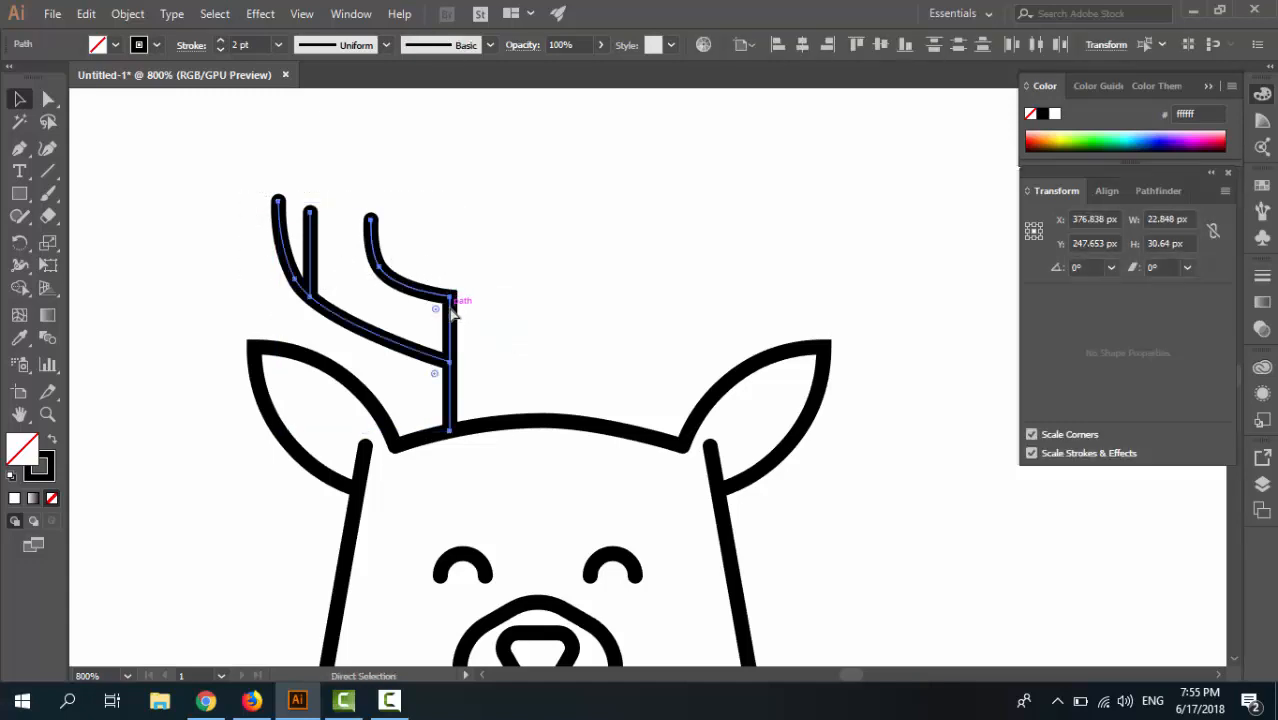
{"action": "key", "text": "ctrl+g"}
{"action": "key", "text": "ctrl+c"}
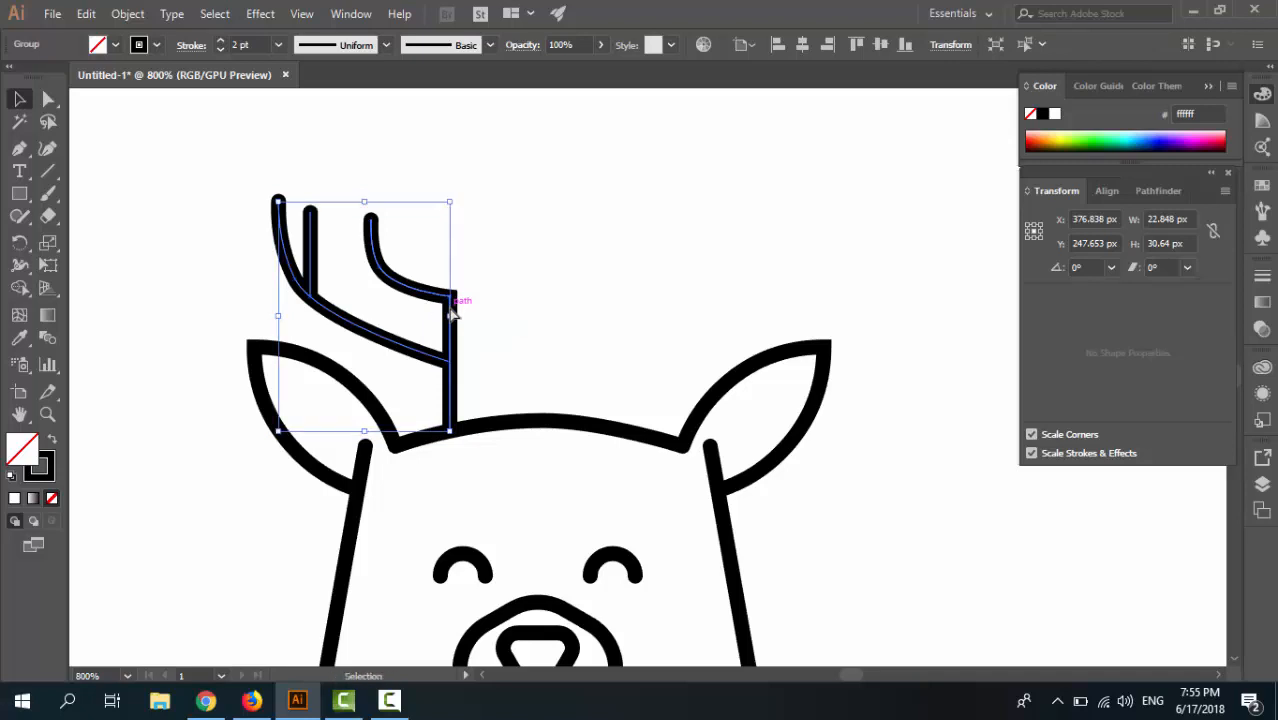
{"action": "key", "text": "ctrl+v"}
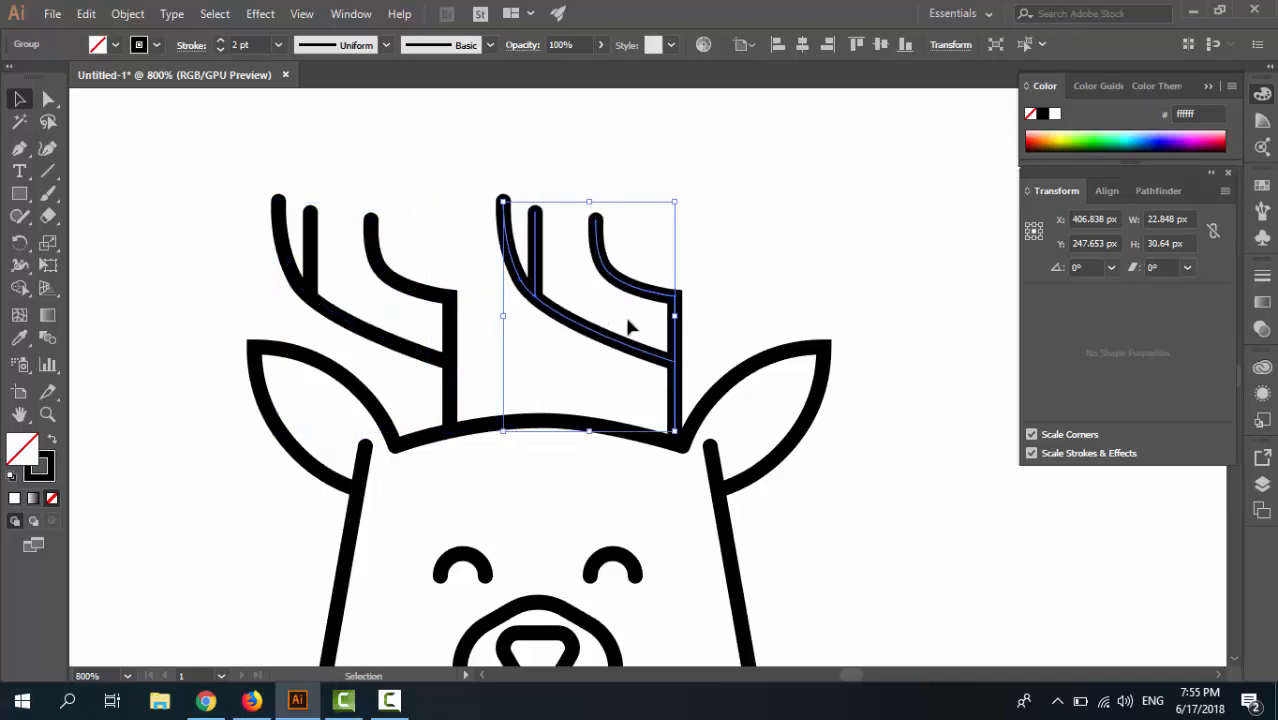
Reflect the copied antler group across the vertical axis.
{"action": "right_click", "coordinate": [598, 341]}
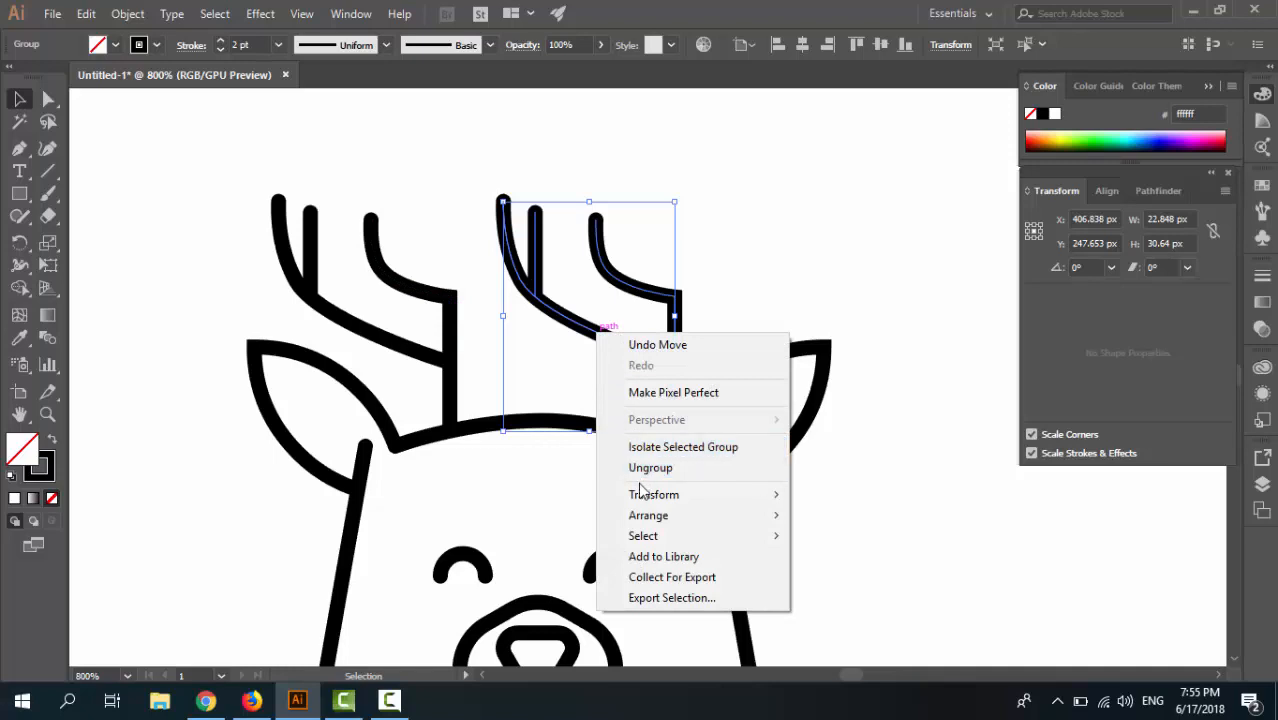
{"action": "mouse_move", "coordinate": [643, 497]}
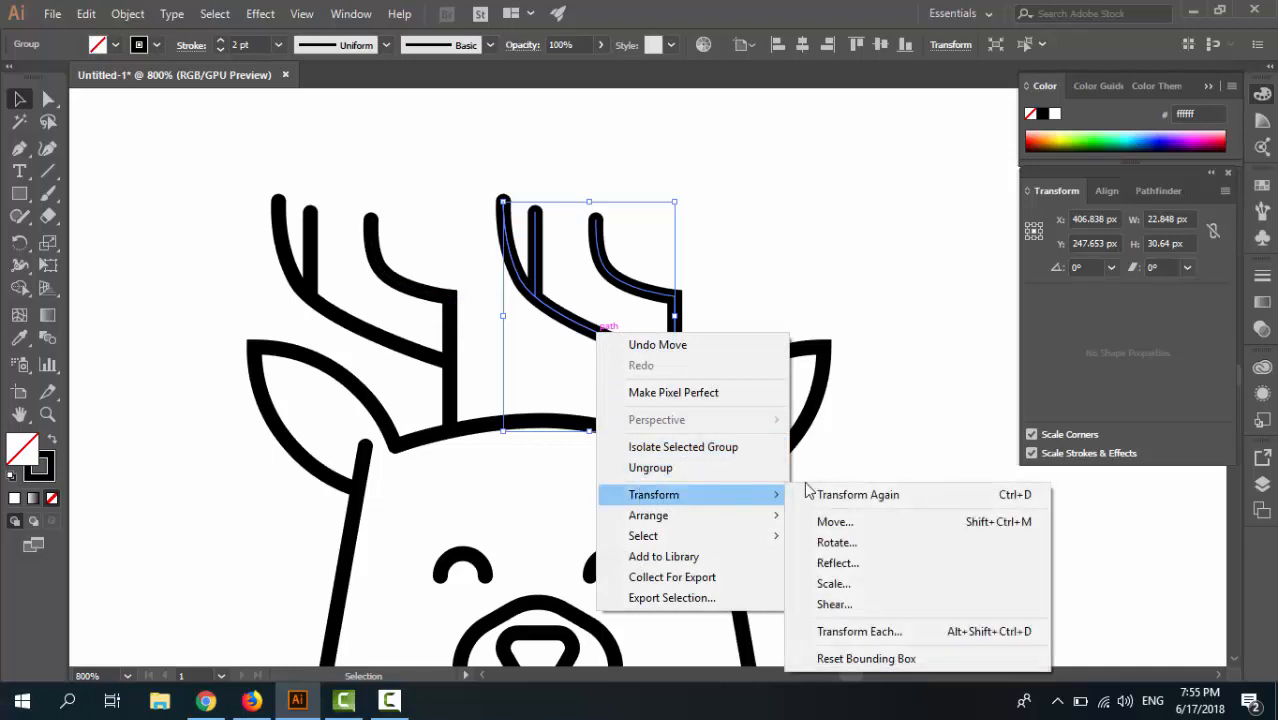
{"action": "left_click", "coordinate": [835, 563]}
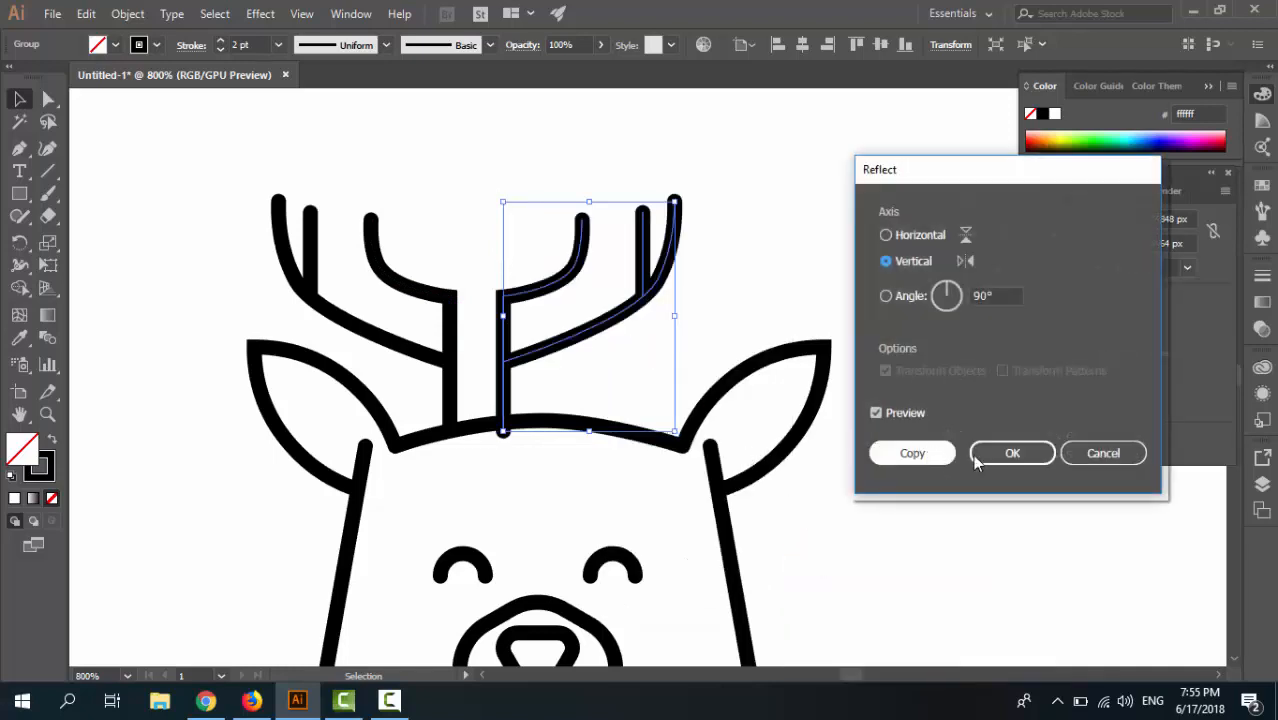
{"action": "left_click", "coordinate": [976, 456]}
Nudge the mirrored antler horizontally onto the right part of the head's curved top, symmetrical to the left antler.
{"action": "key", "text": "Right"}
{"action": "key", "text": "Right"}
{"action": "key", "text": "Right"}
{"action": "key", "text": "Right"}
{"action": "key", "text": "Right"}
{"action": "key", "text": "Right"}
{"action": "key", "text": "Right"}
{"action": "key", "text": "Right"}
{"action": "key", "text": "Right"}
{"action": "key", "text": "Right"}
{"action": "key", "text": "Right"}
{"action": "key", "text": "Right"}
{"action": "key", "text": "Right"}
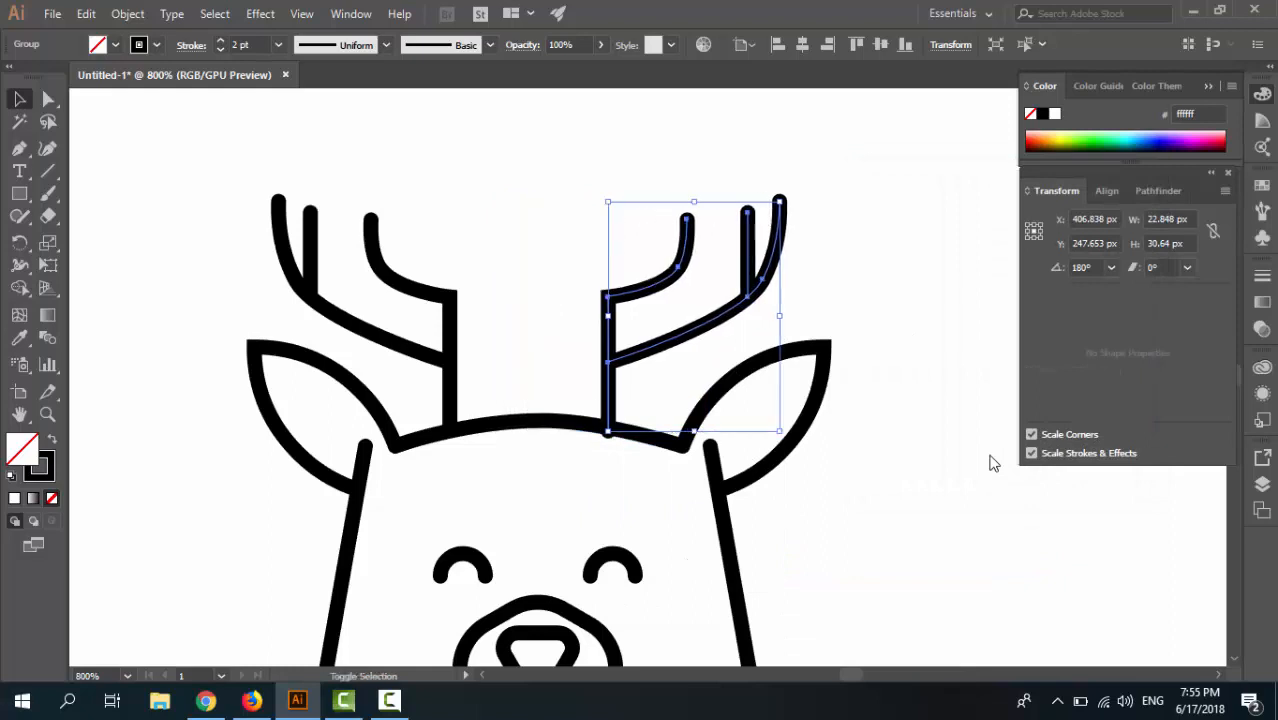
{"action": "key", "text": "Right"}
{"action": "key", "text": "Right"}
{"action": "key", "text": "Right"}
{"action": "key", "text": "Right"}
{"action": "key", "text": "Right"}
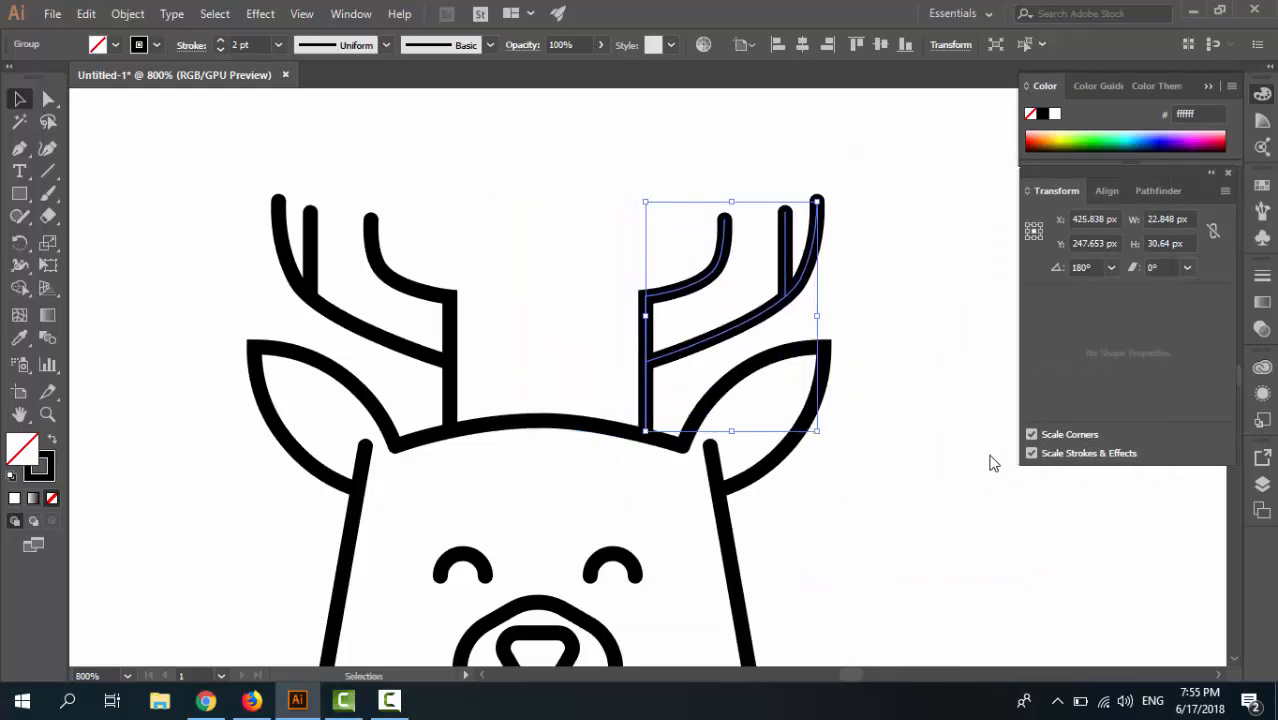
{"action": "key", "text": "Left"}
{"action": "key", "text": "Left"}
{"action": "key", "text": "Left"}
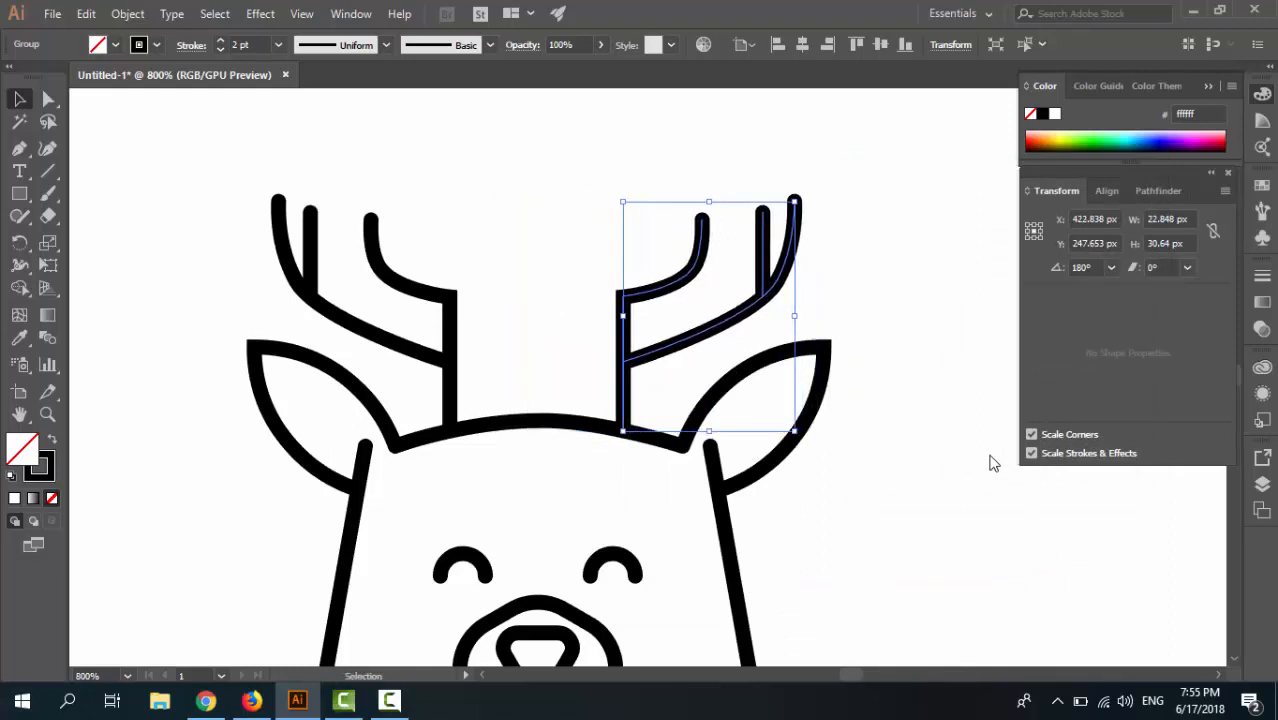
{"action": "key", "text": "Right"}
{"action": "left_click", "coordinate": [990, 508]}
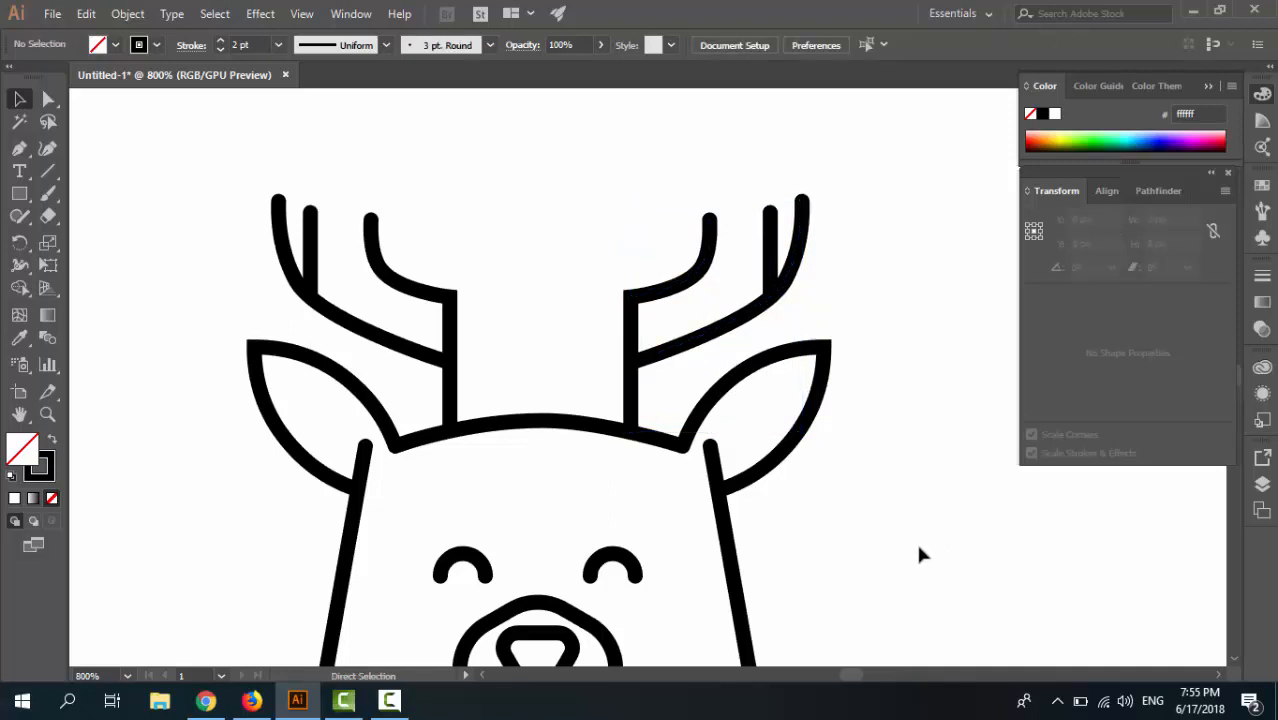
{"action": "key", "text": "ctrl+minus"}
{"action": "key", "text": "ctrl+minus"}
{"action": "key", "text": "ctrl+minus"}
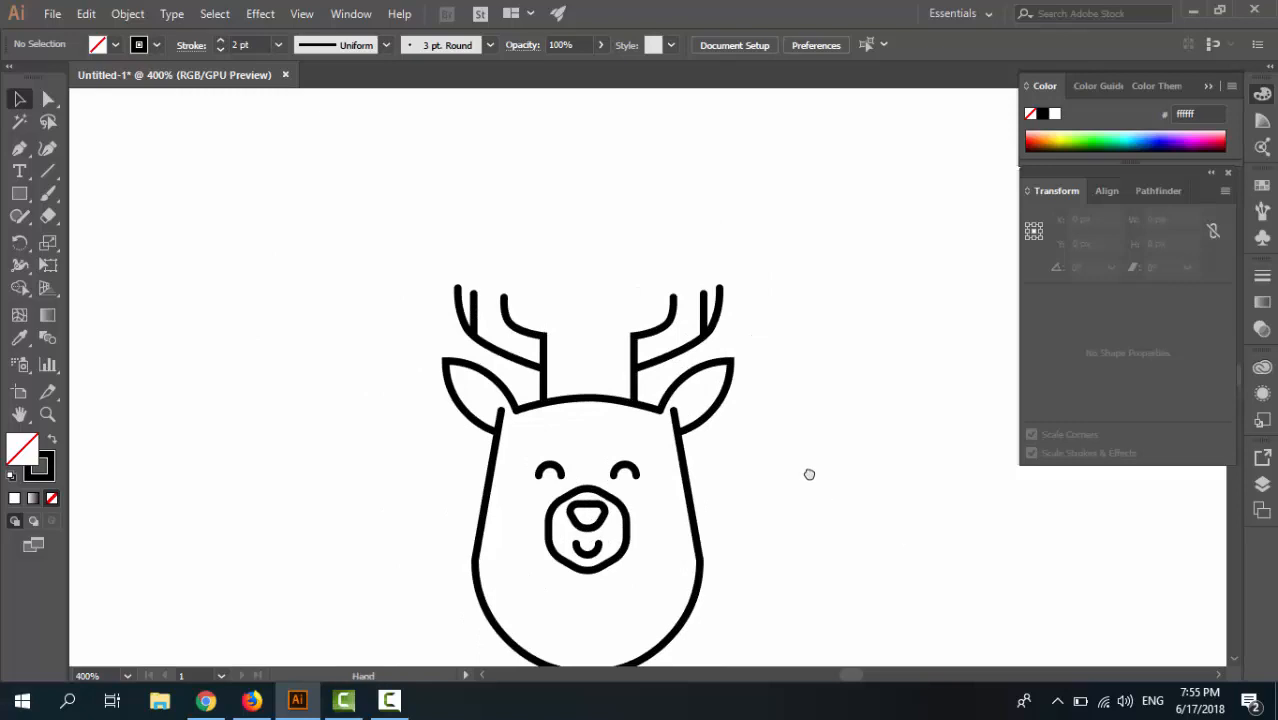
{"action": "left_click_drag", "start_coordinate": [810, 474], "coordinate": [803, 396]}
{"action": "key", "text": "ctrl+plus"}
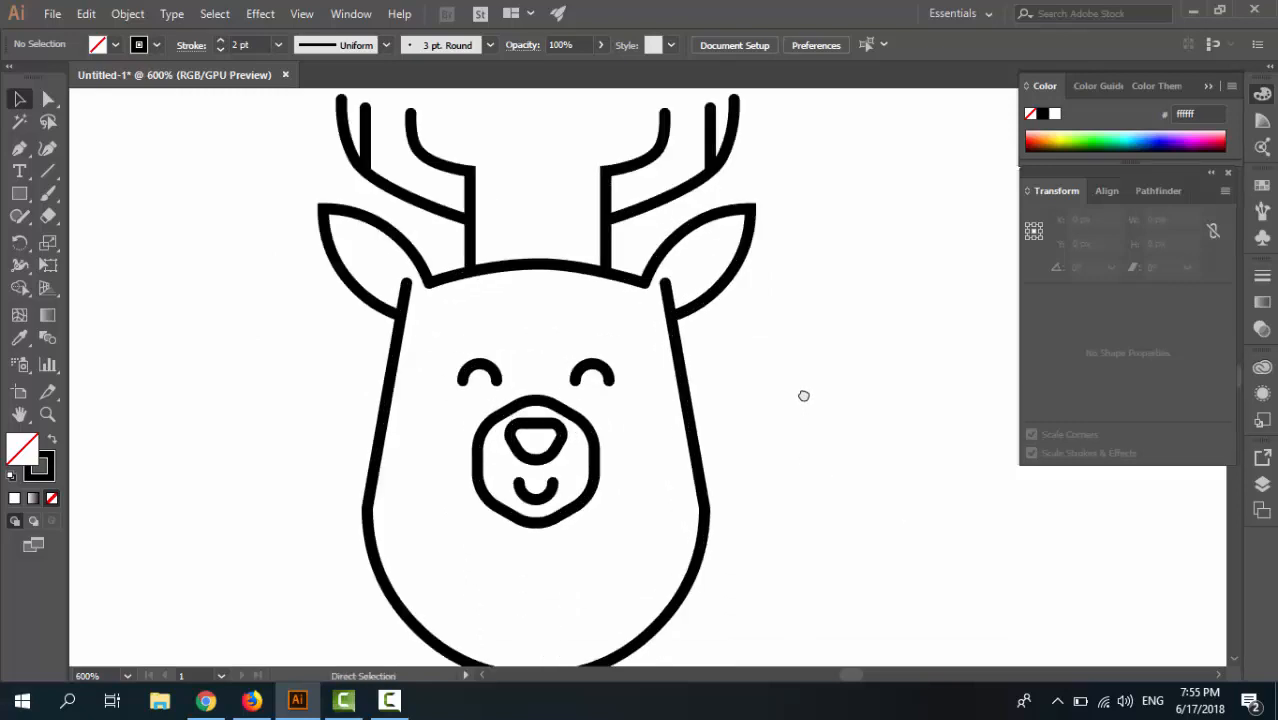
{"action": "key", "text": "ctrl+minus"}
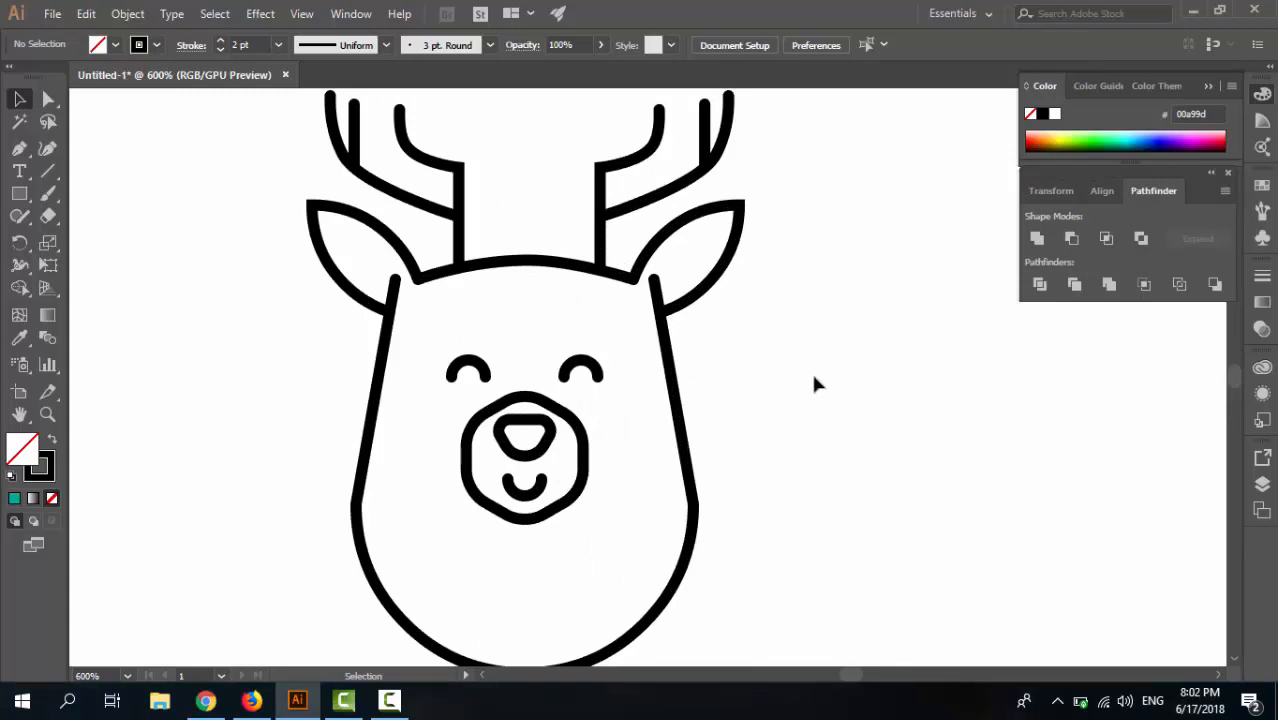
{"action": "left_click", "coordinate": [640, 285]}
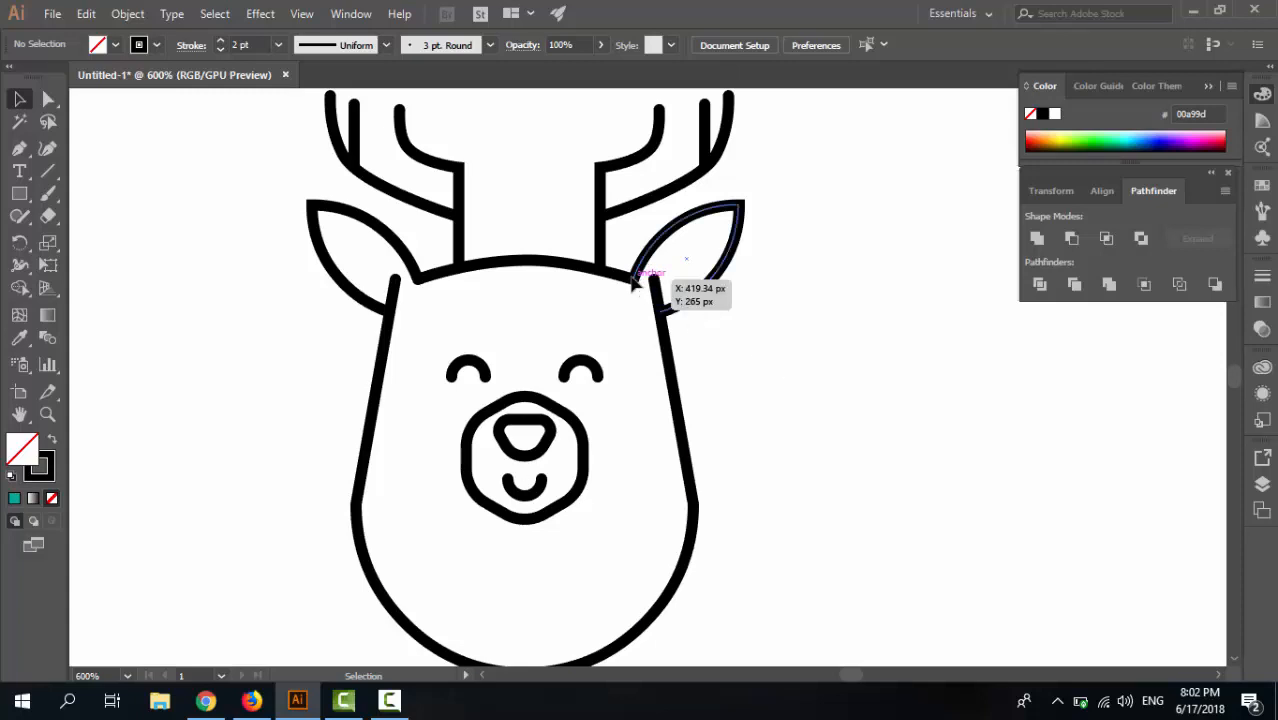
{"action": "left_click", "coordinate": [618, 276], "text": "shift"}
{"action": "left_click", "coordinate": [371, 243], "text": "shift"}
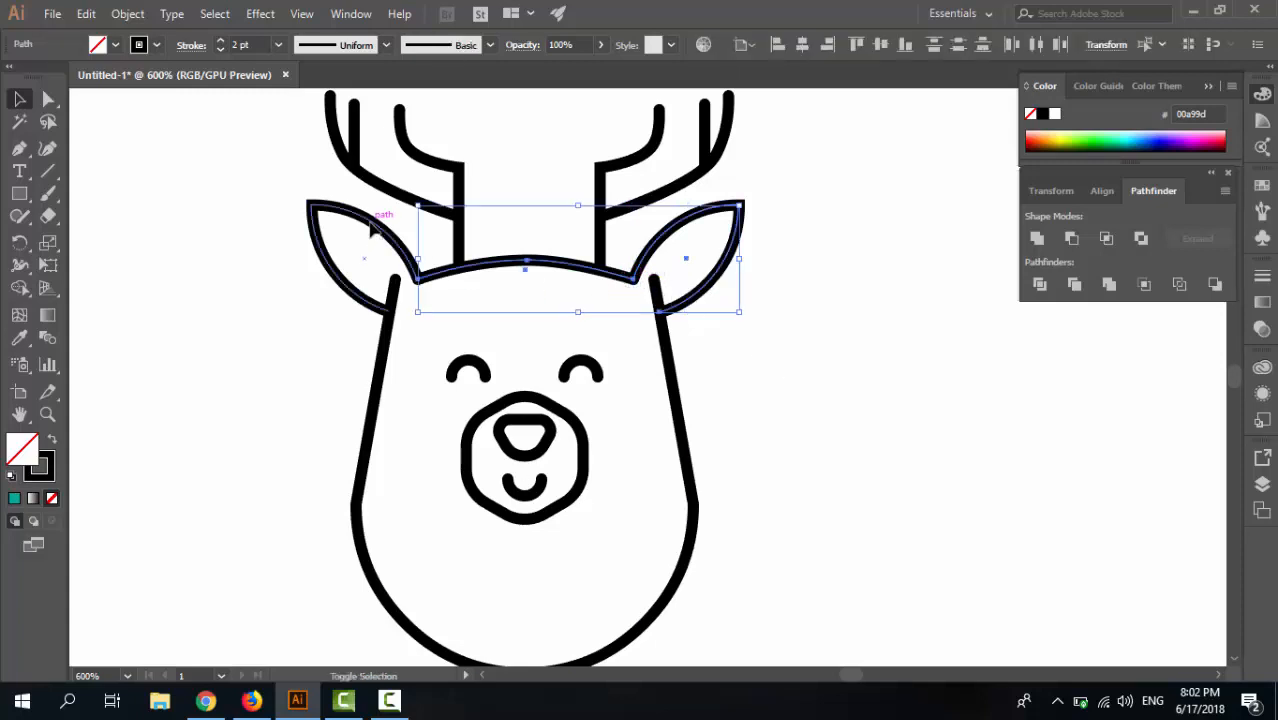
{"action": "left_click", "coordinate": [388, 338], "text": "shift"}
{"action": "left_click", "coordinate": [455, 279]}
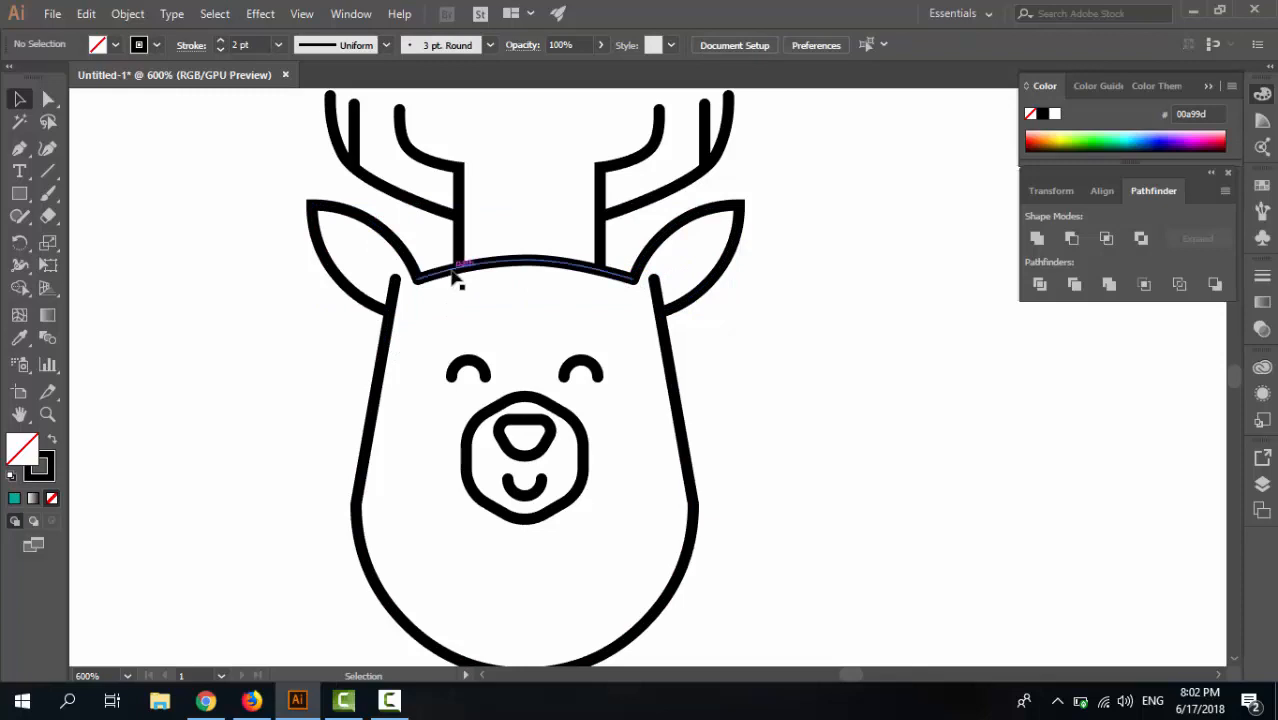
{"action": "left_click", "coordinate": [457, 269]}
{"action": "left_click", "coordinate": [194, 46]}
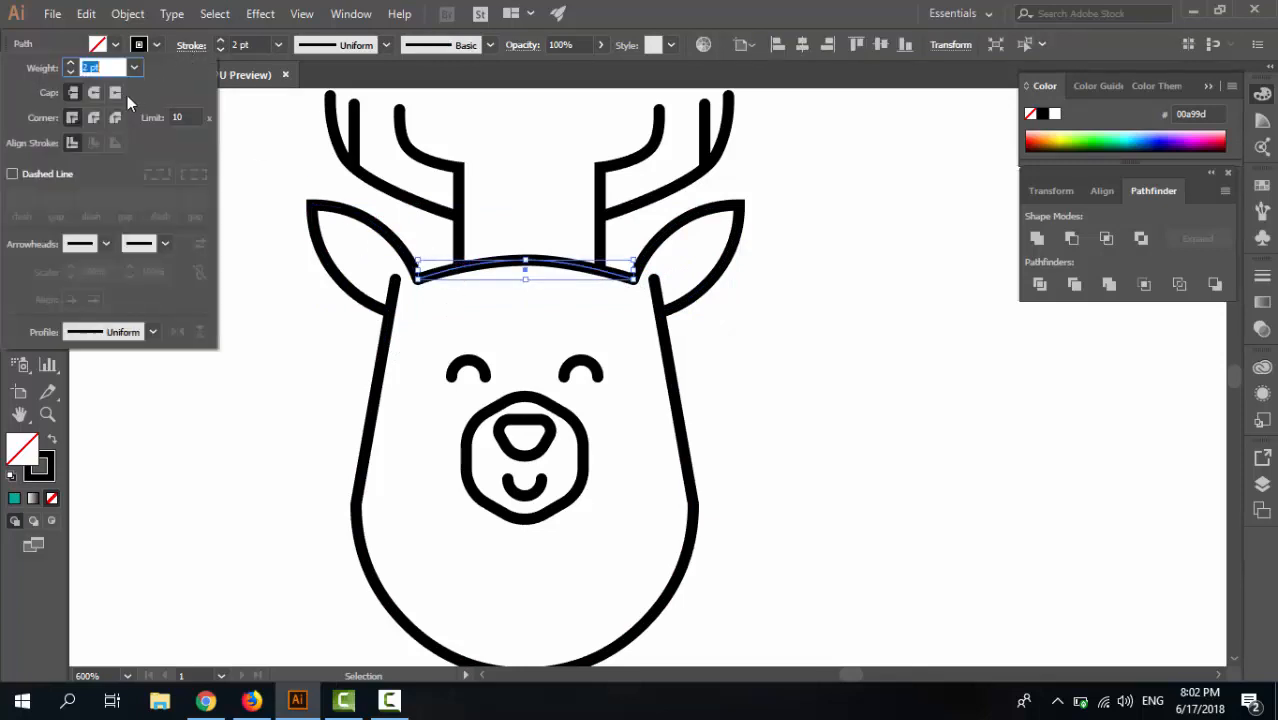
Fill the two ears, the curved head top and the head outline with orange f47b00.
{"action": "left_click", "coordinate": [392, 320]}
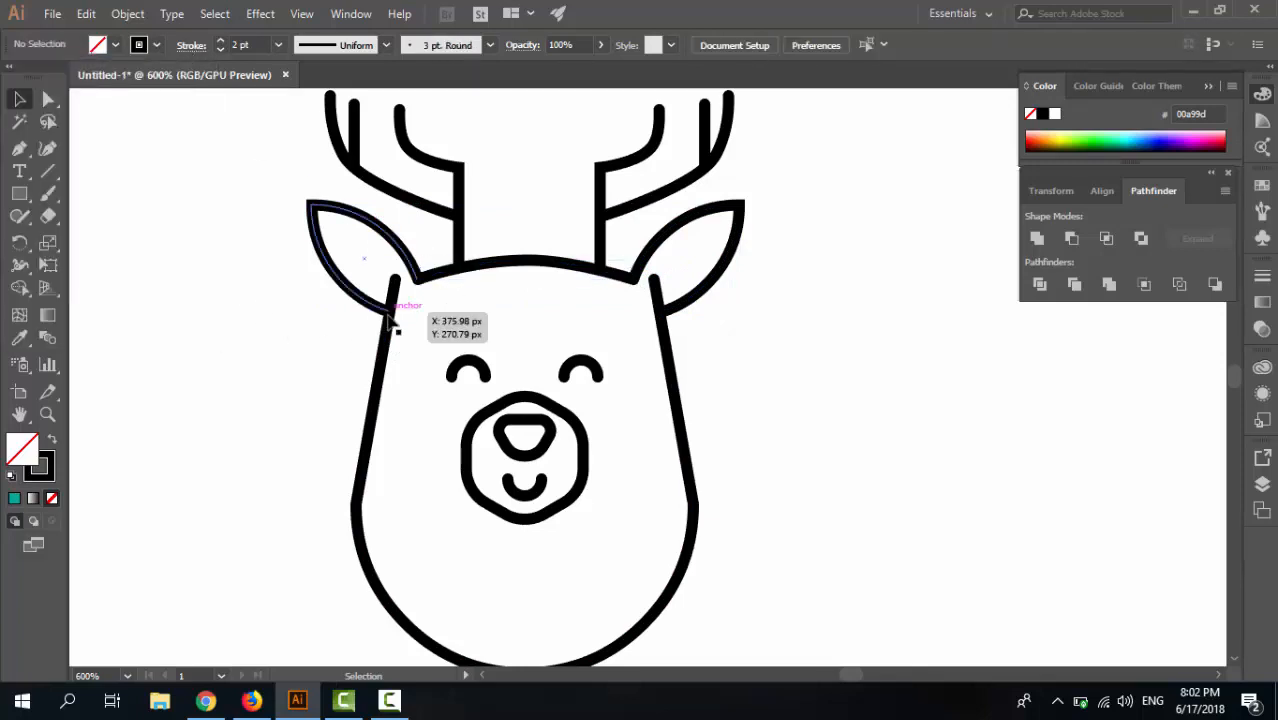
{"action": "left_click", "coordinate": [448, 277], "text": "shift"}
{"action": "left_click", "coordinate": [705, 225], "text": "shift"}
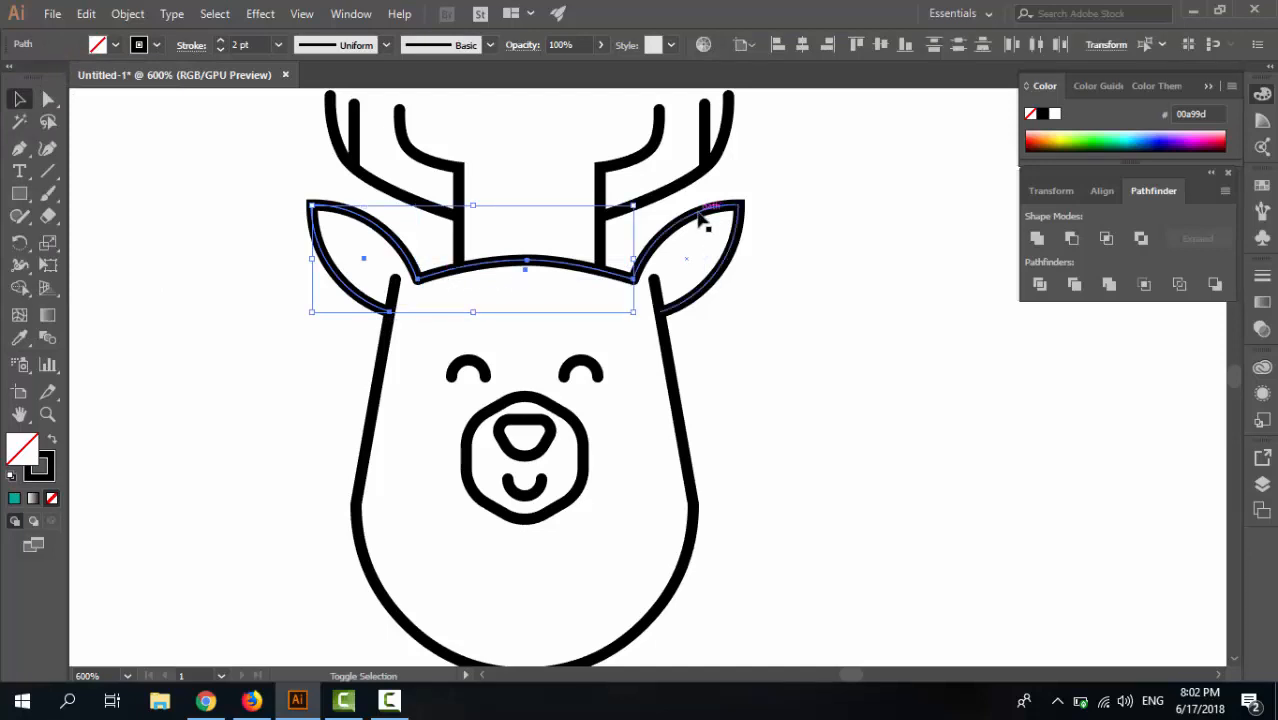
{"action": "left_click", "coordinate": [668, 355], "text": "shift"}
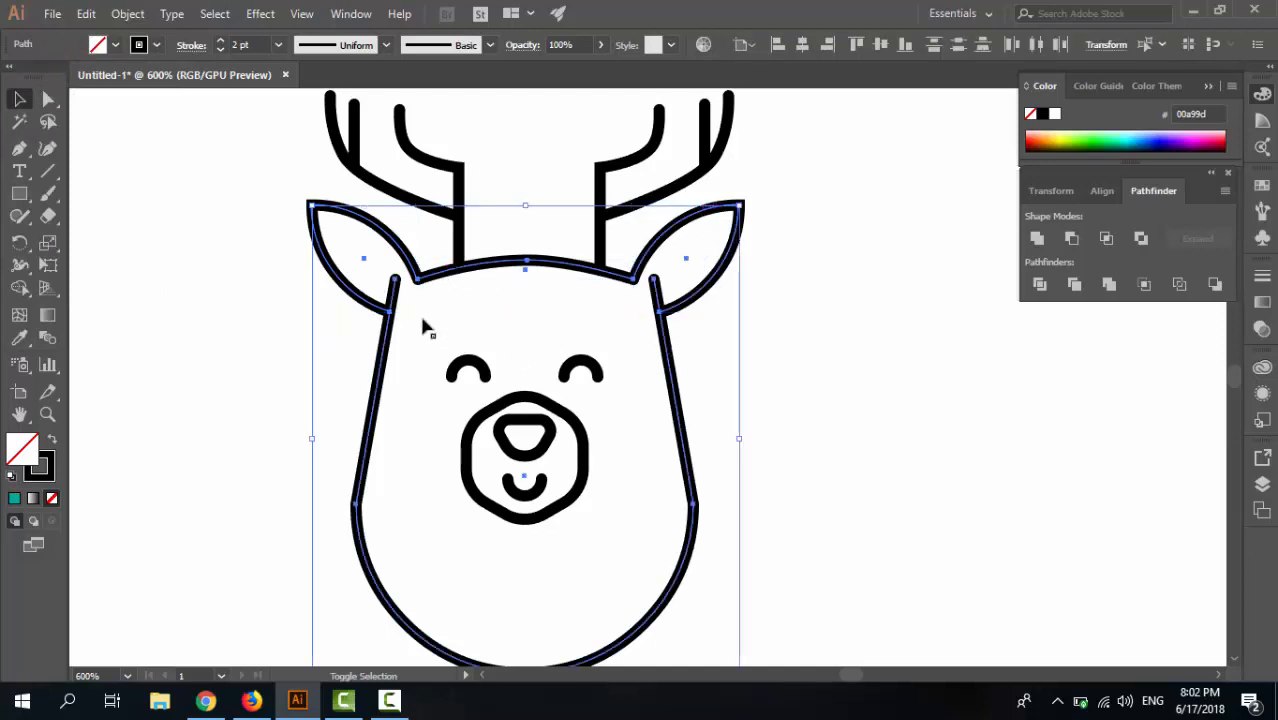
{"action": "left_click", "coordinate": [109, 45]}
{"action": "key", "text": "shift"}
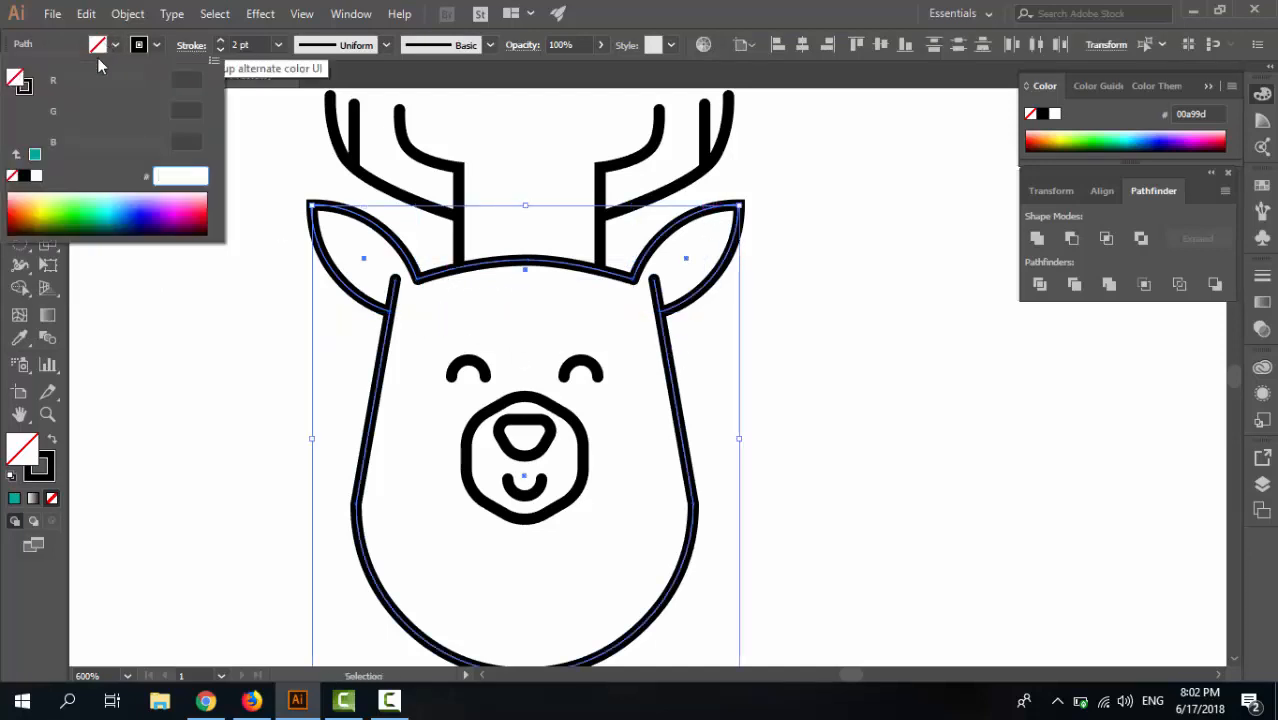
{"action": "left_click", "coordinate": [34, 207]}
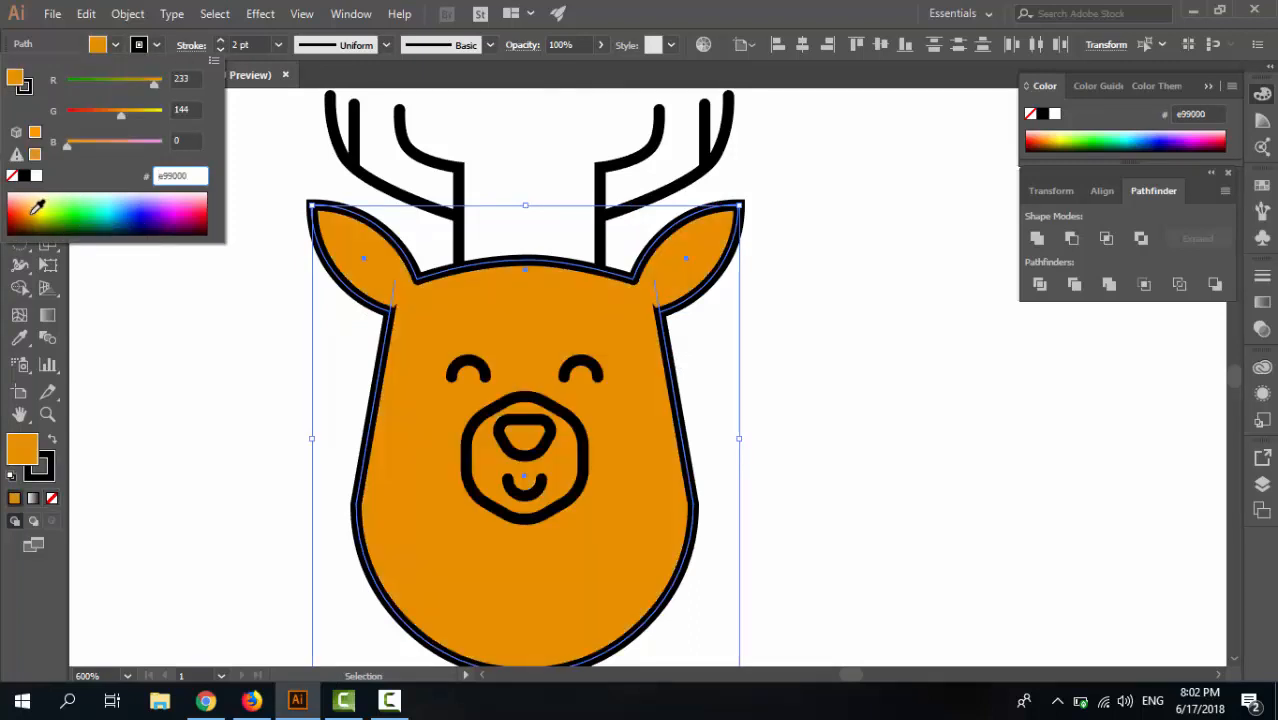
{"action": "left_click_drag", "start_coordinate": [36, 208], "coordinate": [30, 206]}
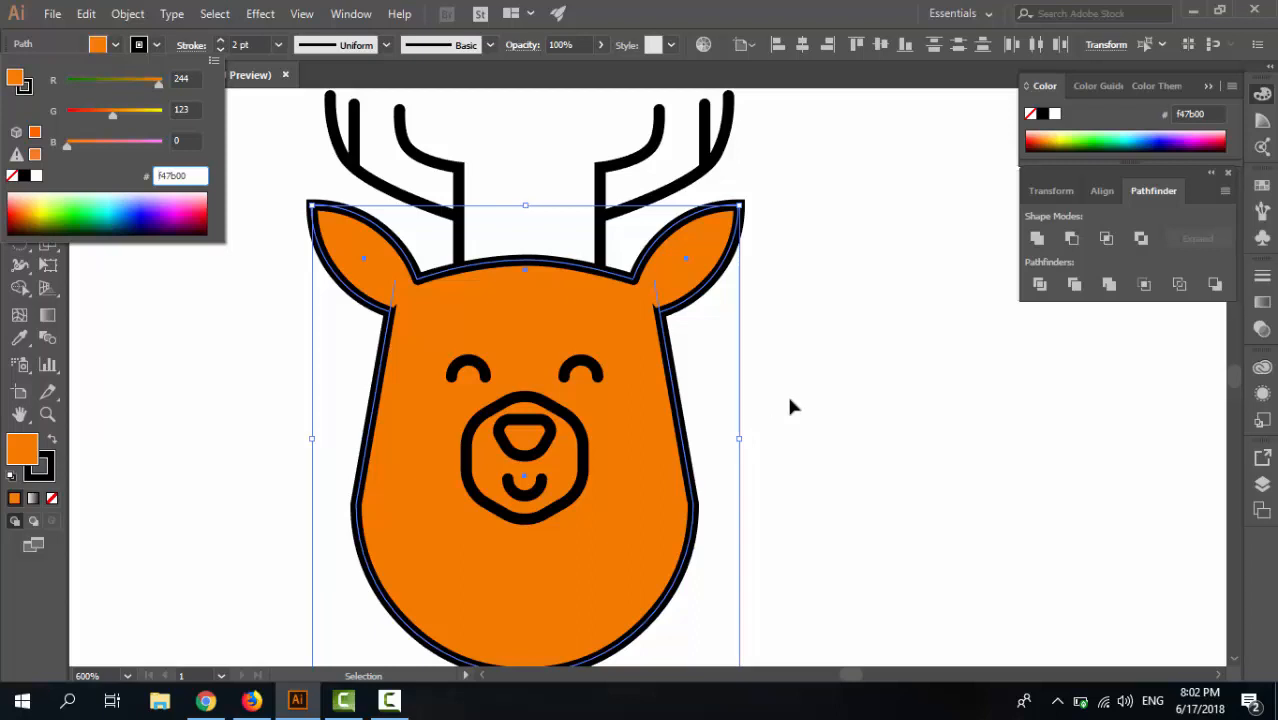
{"action": "key", "text": "Escape"}
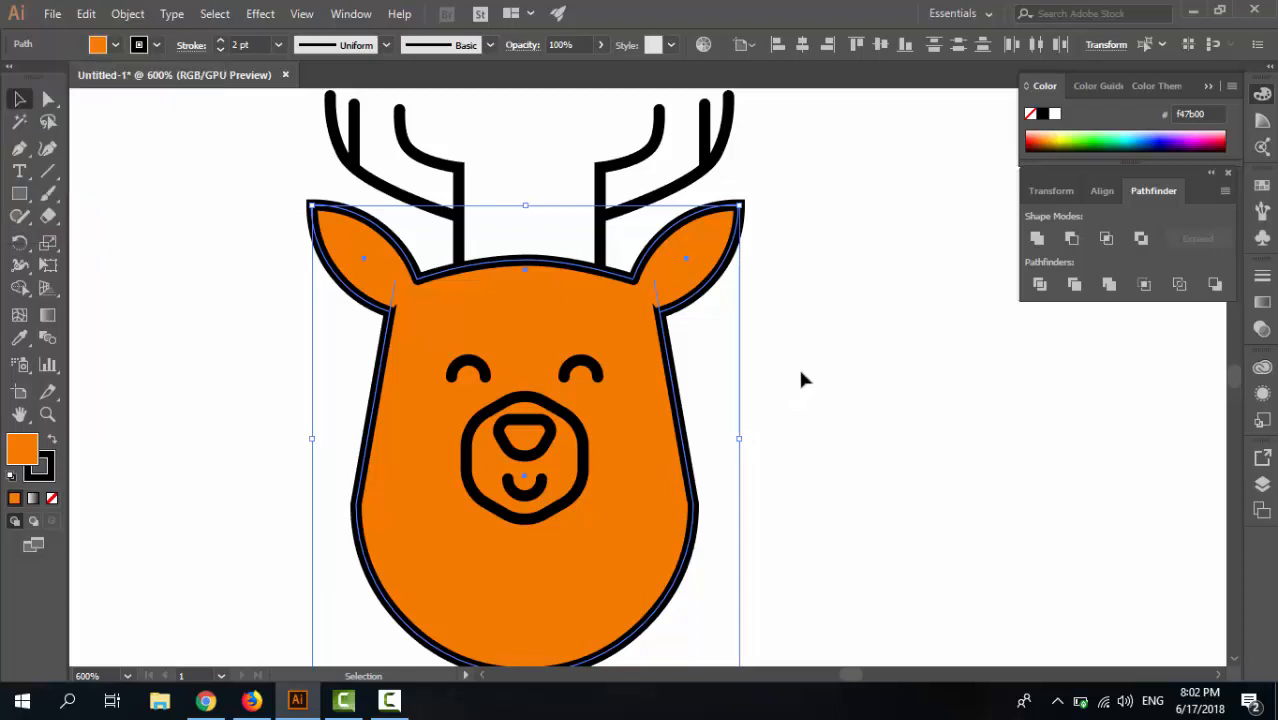
Change the stroke of the ears, head top and head outline to dark brown 552100.
{"action": "left_click", "coordinate": [140, 45]}
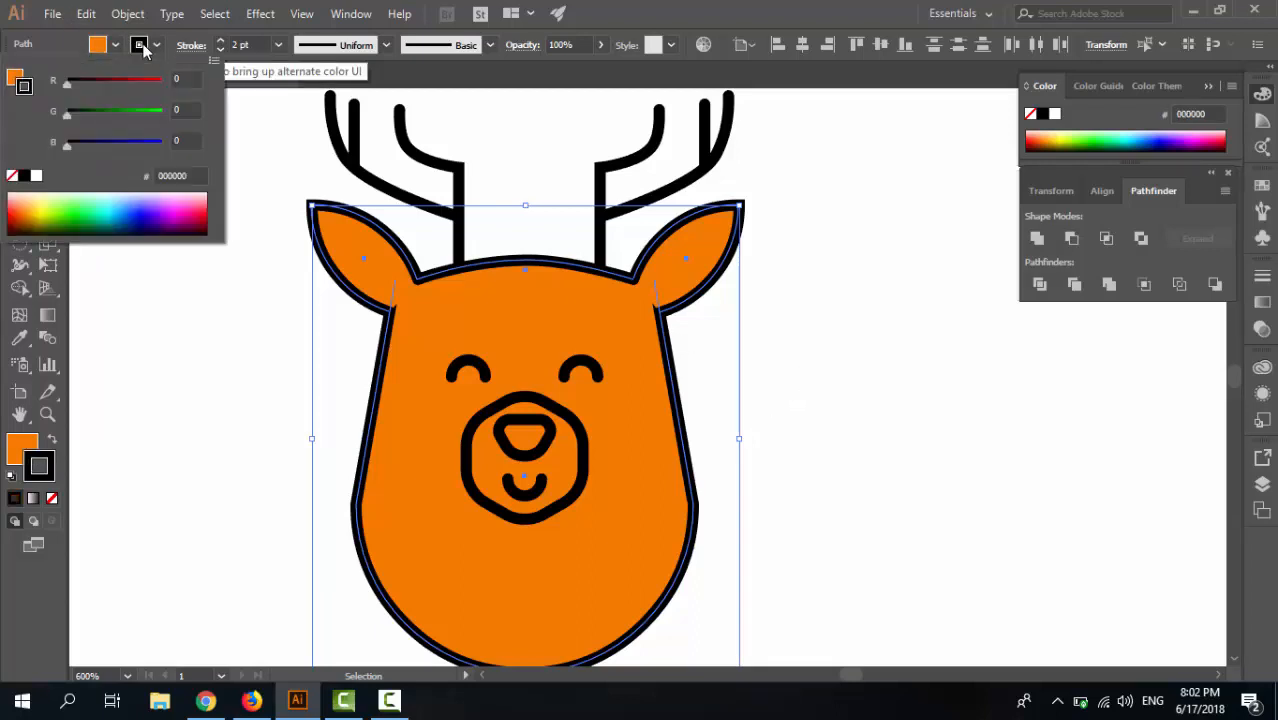
{"action": "left_click", "coordinate": [13, 228]}
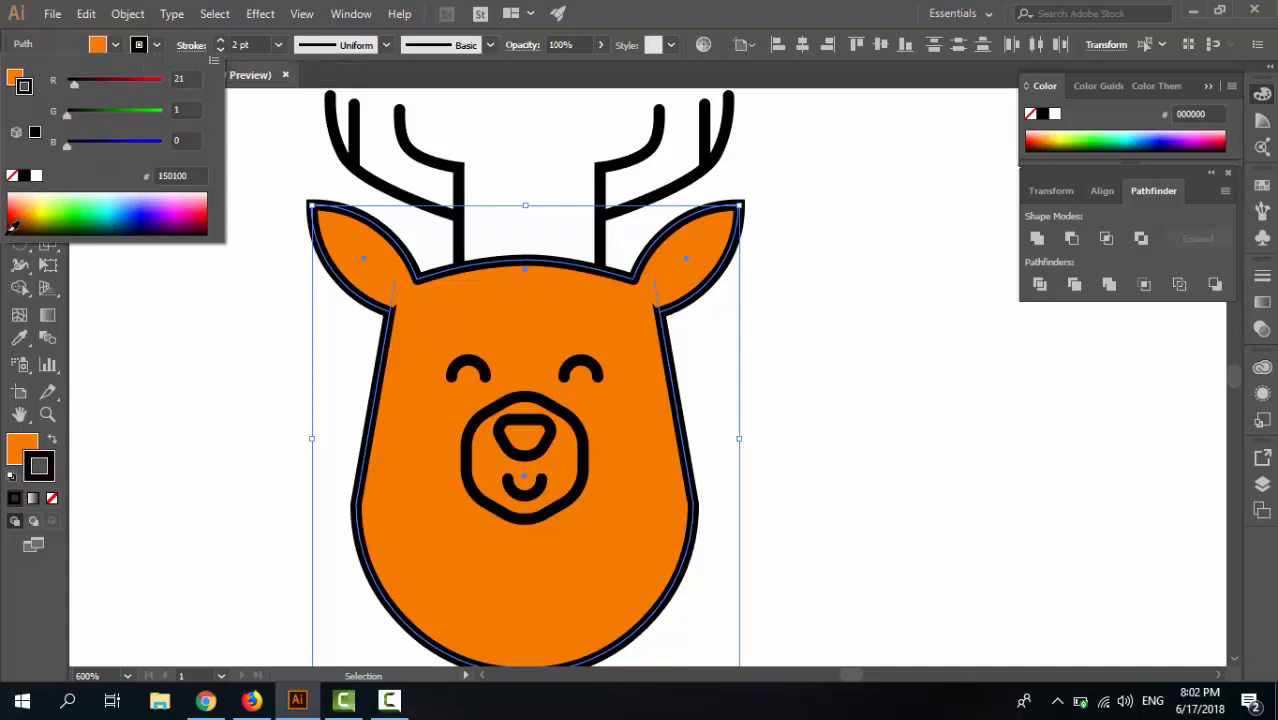
{"action": "left_click_drag", "start_coordinate": [17, 224], "coordinate": [26, 218]}
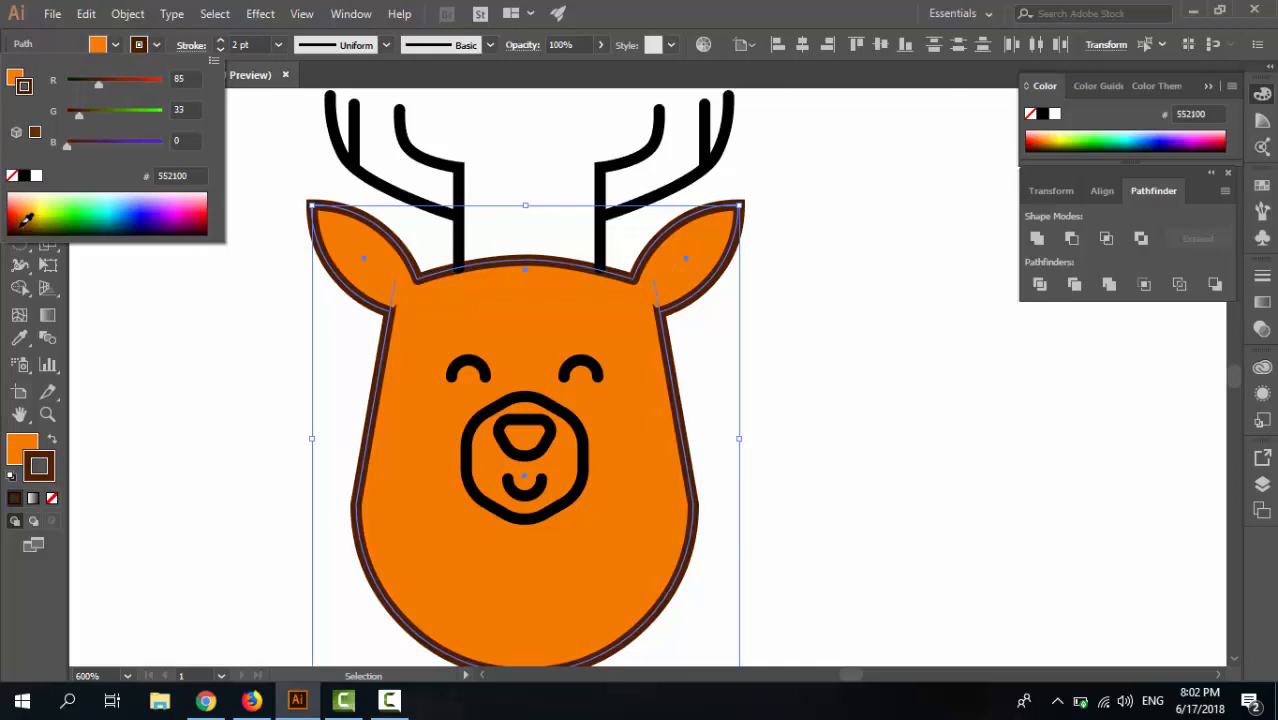
{"action": "left_click", "coordinate": [148, 176]}
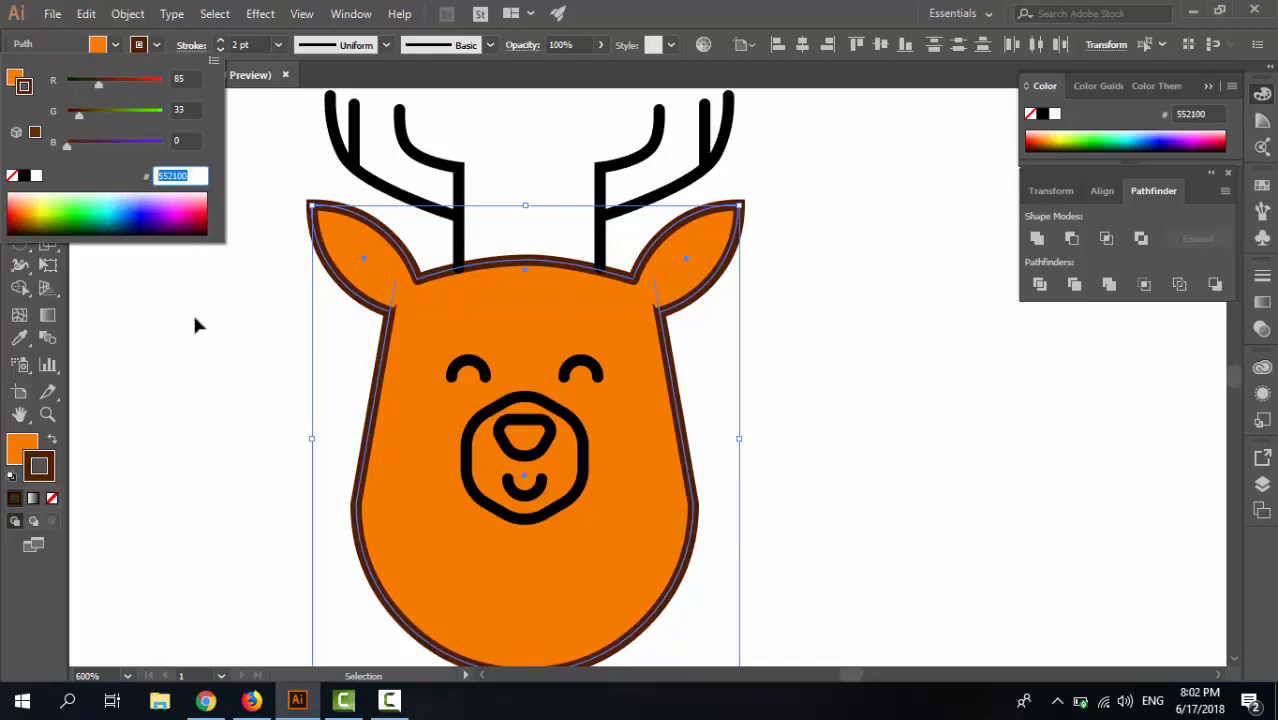
{"action": "left_click", "coordinate": [242, 338]}
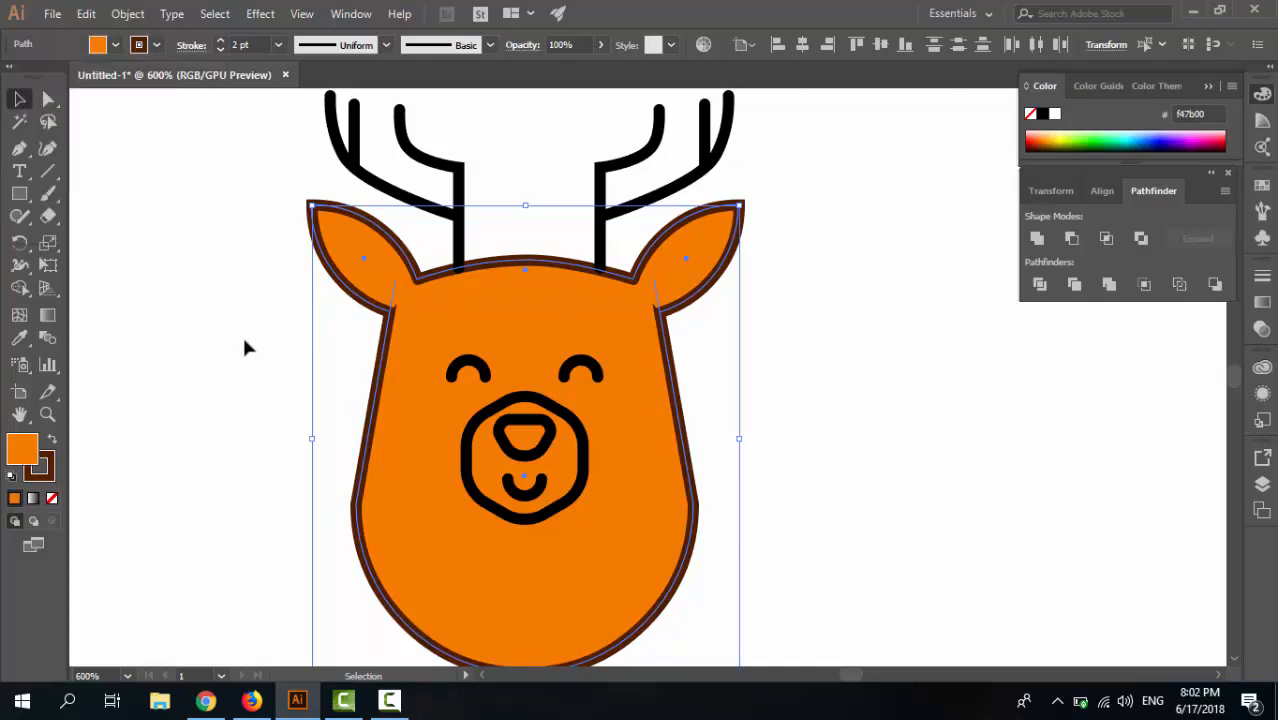
Send both ears to the back, behind the head outline.
{"action": "left_click", "coordinate": [390, 312]}
{"action": "left_click", "coordinate": [656, 251], "text": "shift"}
{"action": "right_click", "coordinate": [656, 248]}
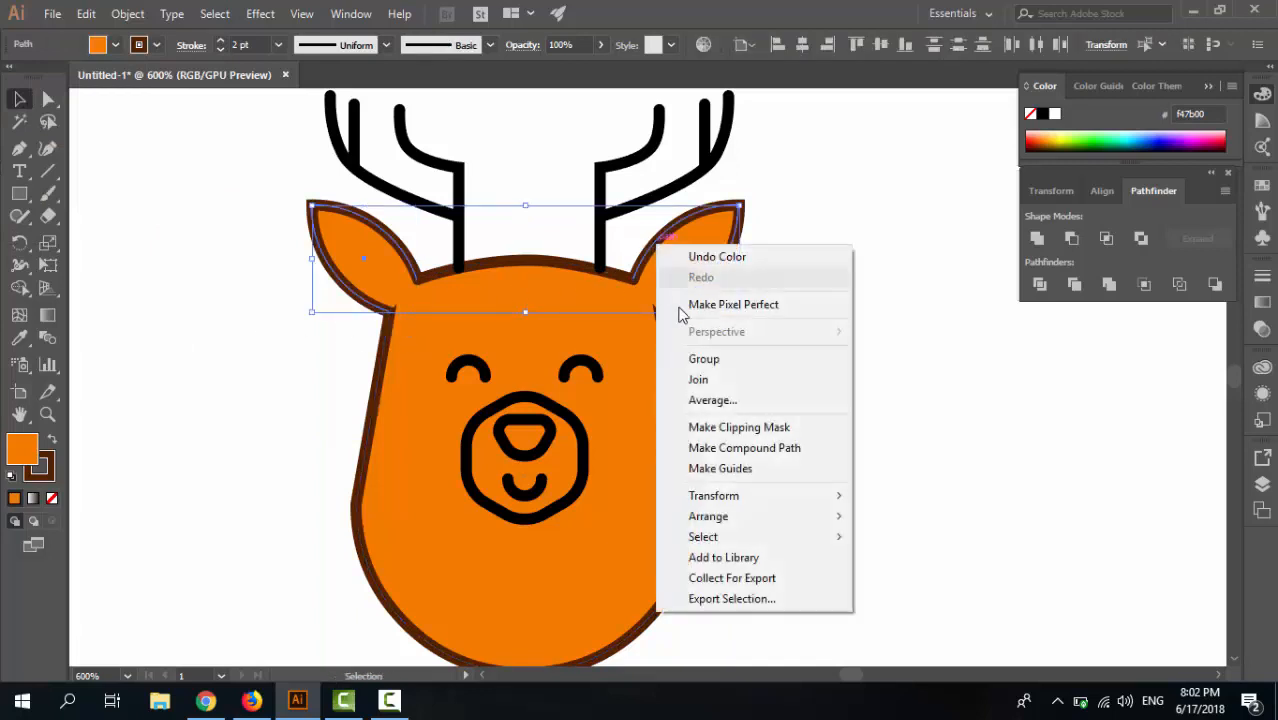
{"action": "mouse_move", "coordinate": [725, 516]}
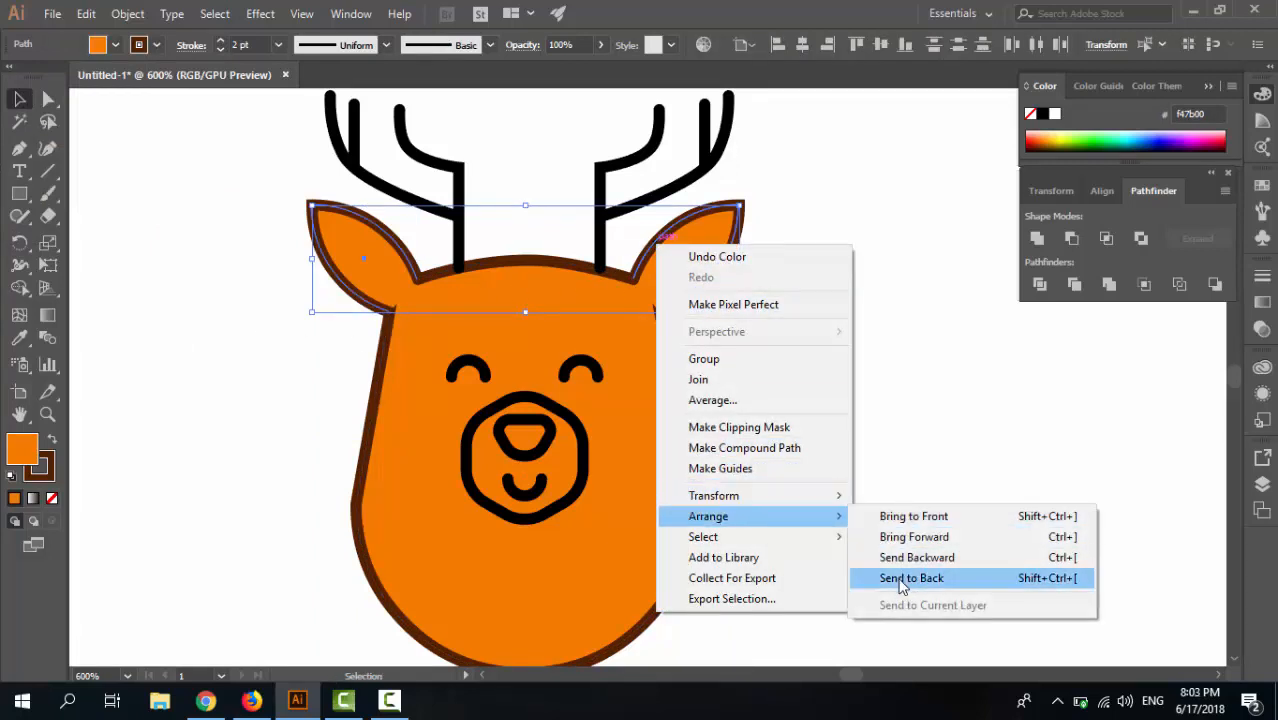
{"action": "left_click", "coordinate": [903, 580]}
{"action": "left_click", "coordinate": [858, 418]}
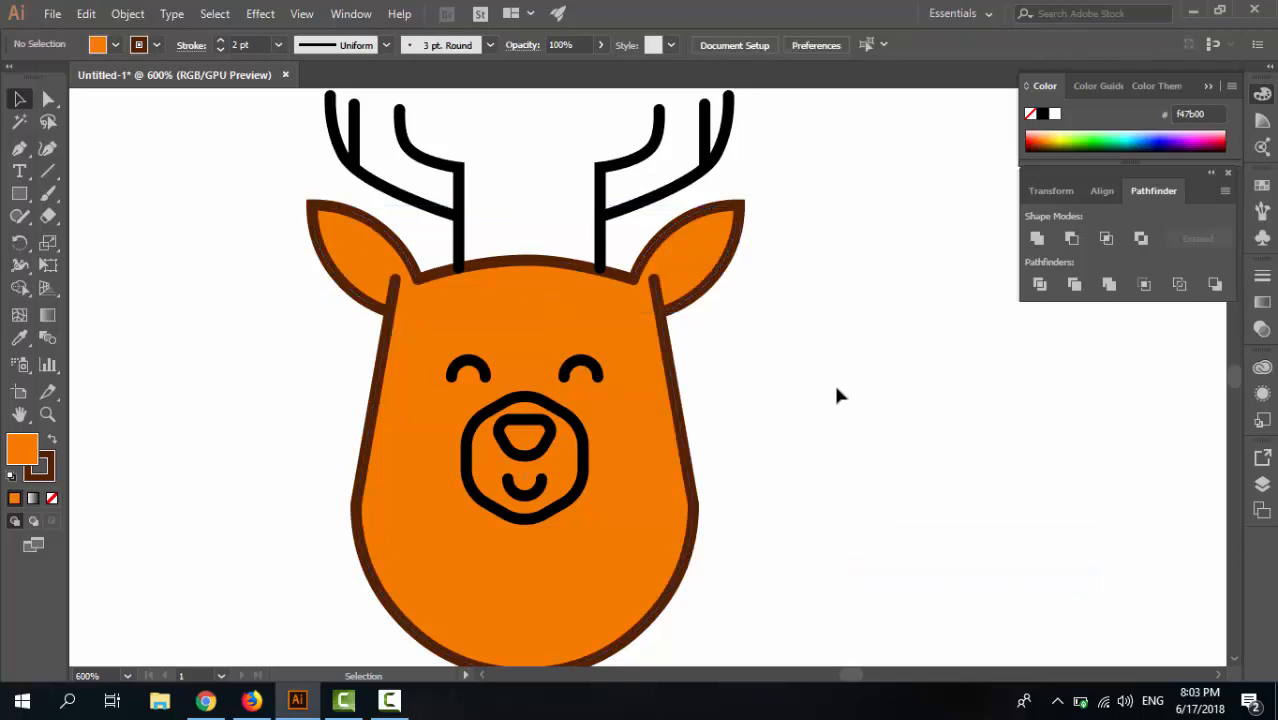
Set the stroke colour of the eyes, muzzle, nose, mouth and both antlers to 552100.
{"action": "left_click", "coordinate": [590, 368]}
{"action": "left_click", "coordinate": [487, 372], "text": "shift"}
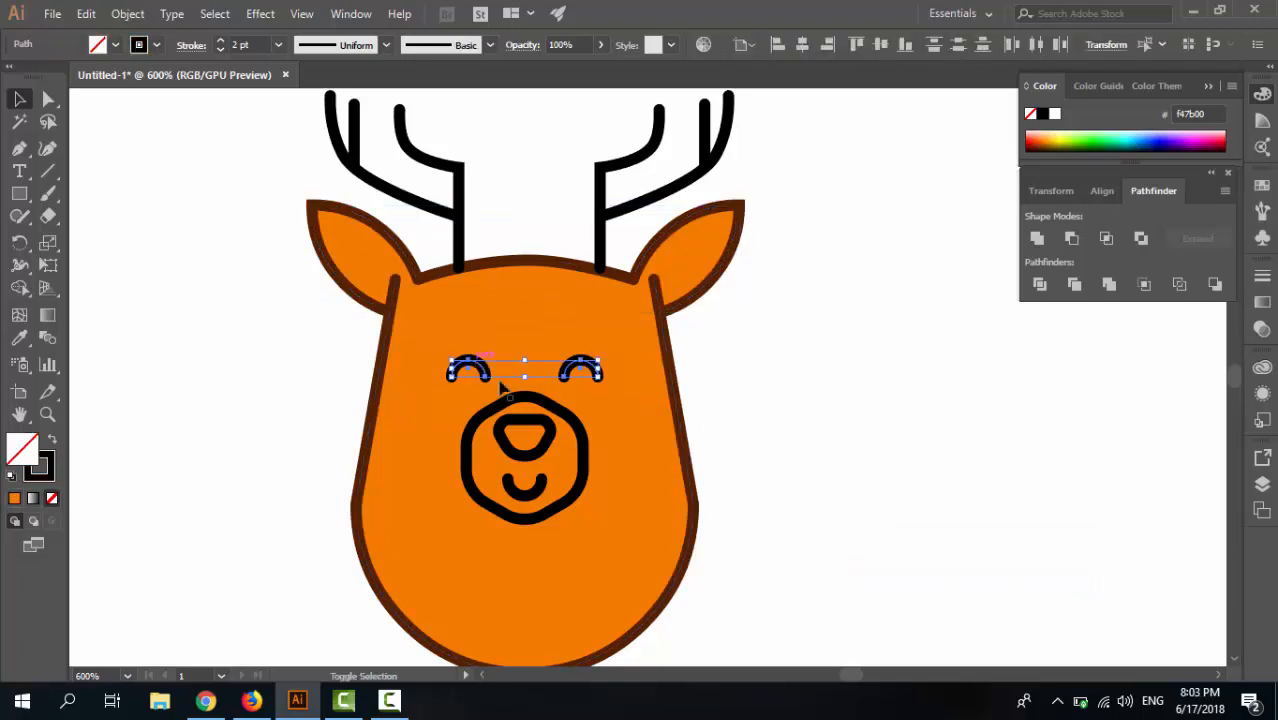
{"action": "left_click", "coordinate": [528, 408], "text": "shift"}
{"action": "left_click", "coordinate": [532, 436], "text": "shift"}
{"action": "left_click", "coordinate": [535, 490], "text": "shift"}
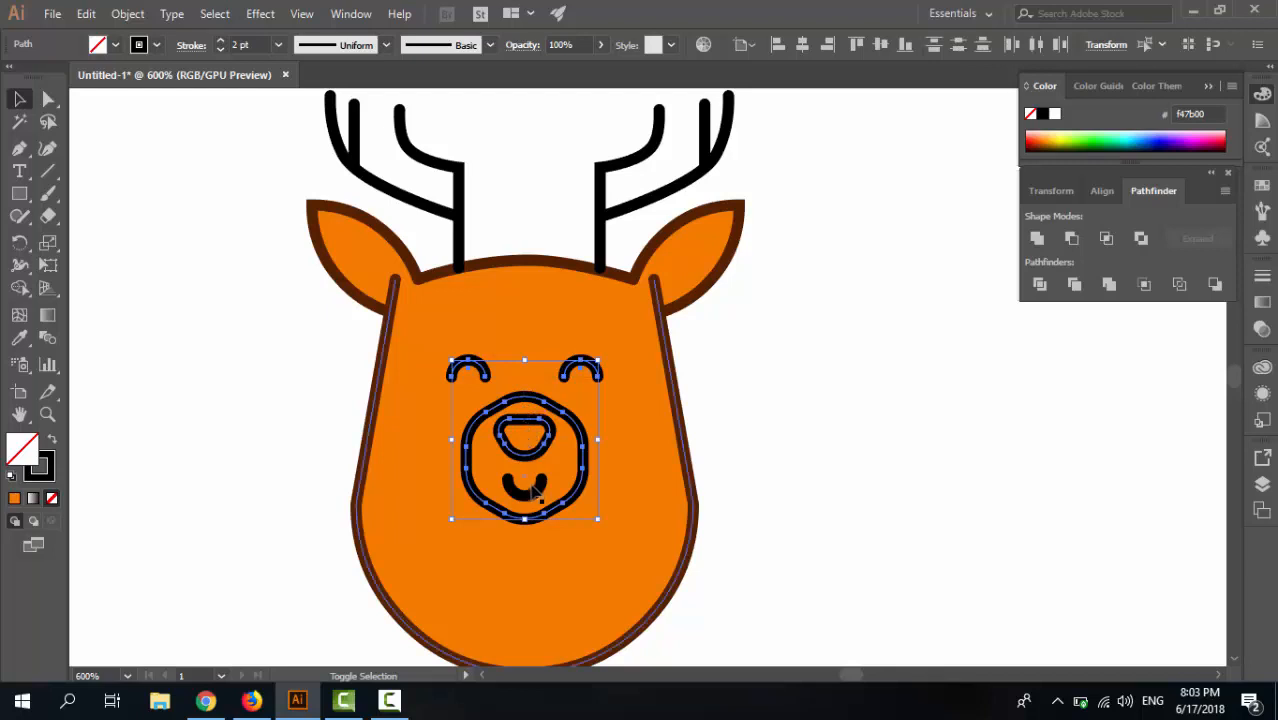
{"action": "left_click", "coordinate": [540, 484], "text": "shift"}
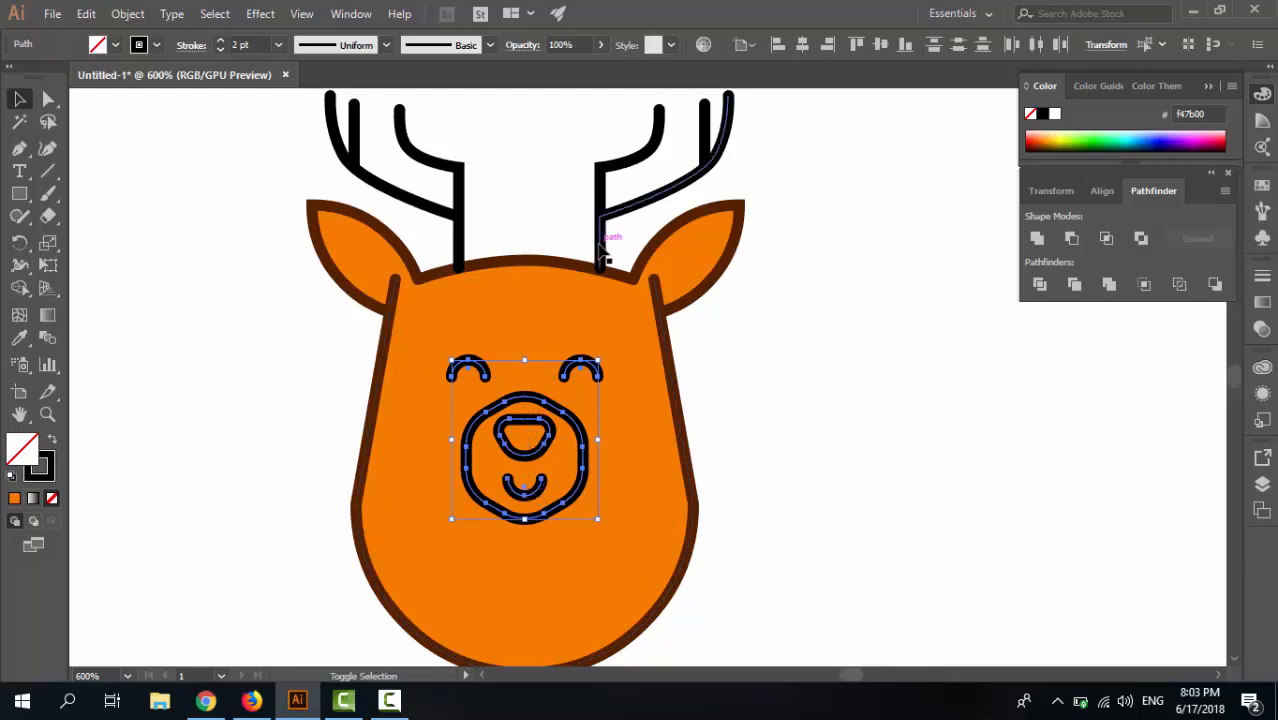
{"action": "left_click", "coordinate": [602, 252], "text": "shift"}
{"action": "left_click", "coordinate": [460, 195], "text": "shift"}
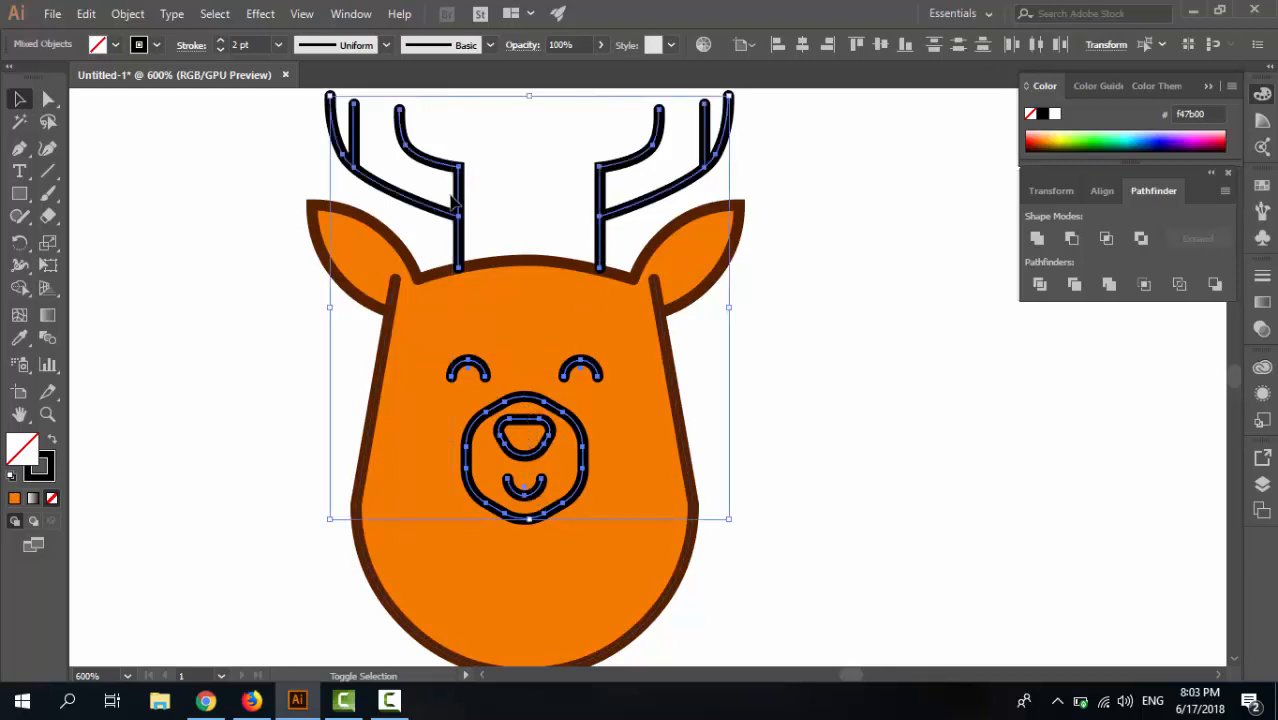
{"action": "left_click", "coordinate": [140, 46]}
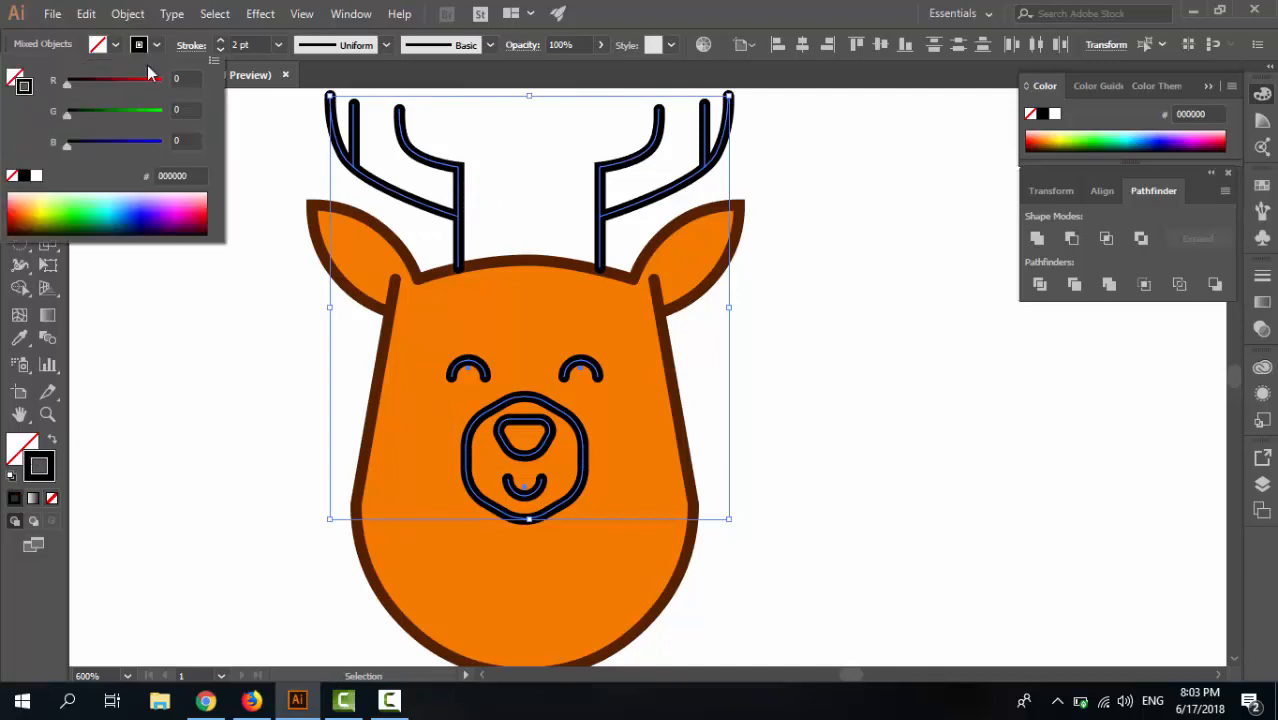
{"action": "left_click", "coordinate": [192, 175]}
{"action": "type", "text": "552100"}
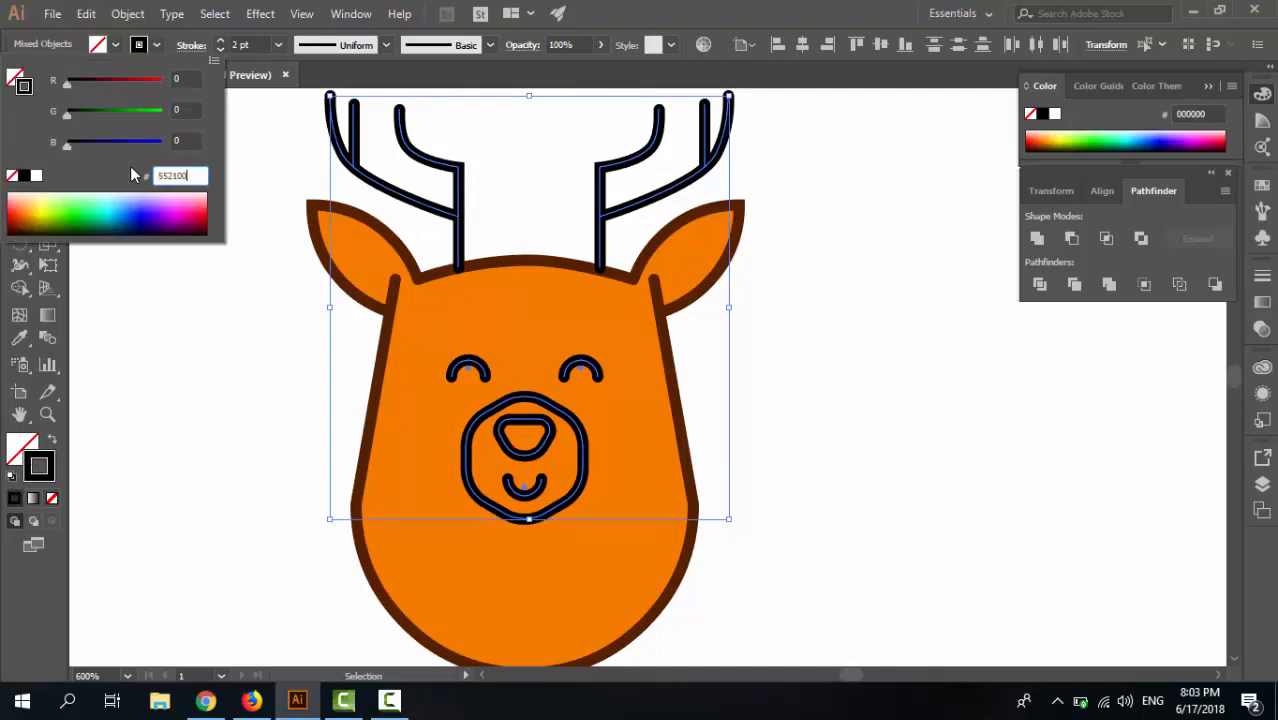
{"action": "key", "text": "Return"}
{"action": "left_click", "coordinate": [192, 245]}
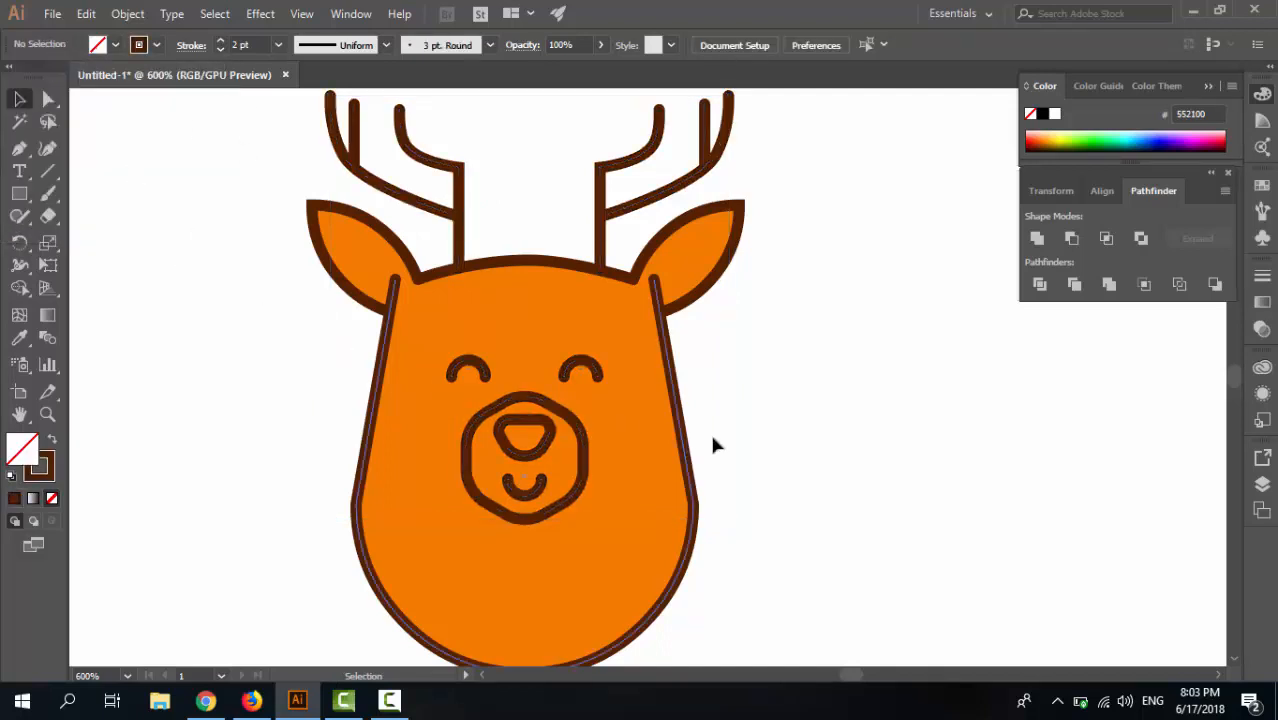
Fill the rounded triangular nose with red ff260a.
{"action": "left_click_drag", "start_coordinate": [782, 436], "coordinate": [838, 379]}
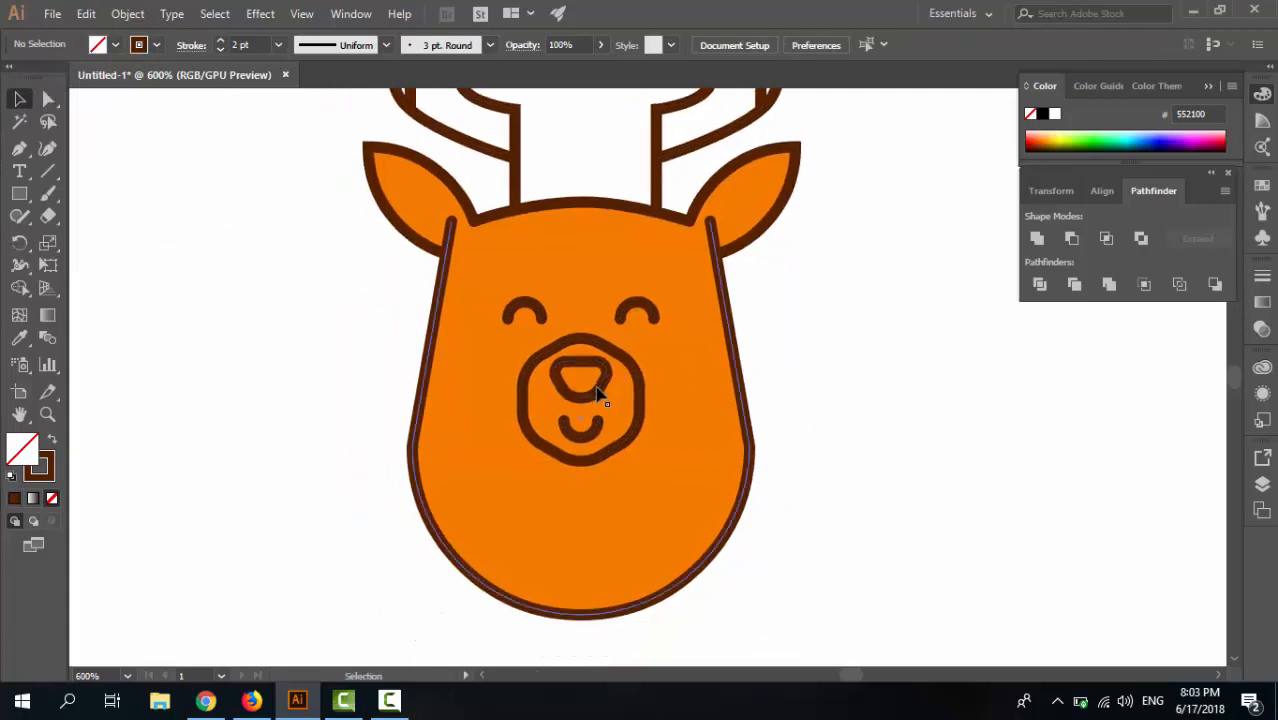
{"action": "left_click", "coordinate": [600, 394]}
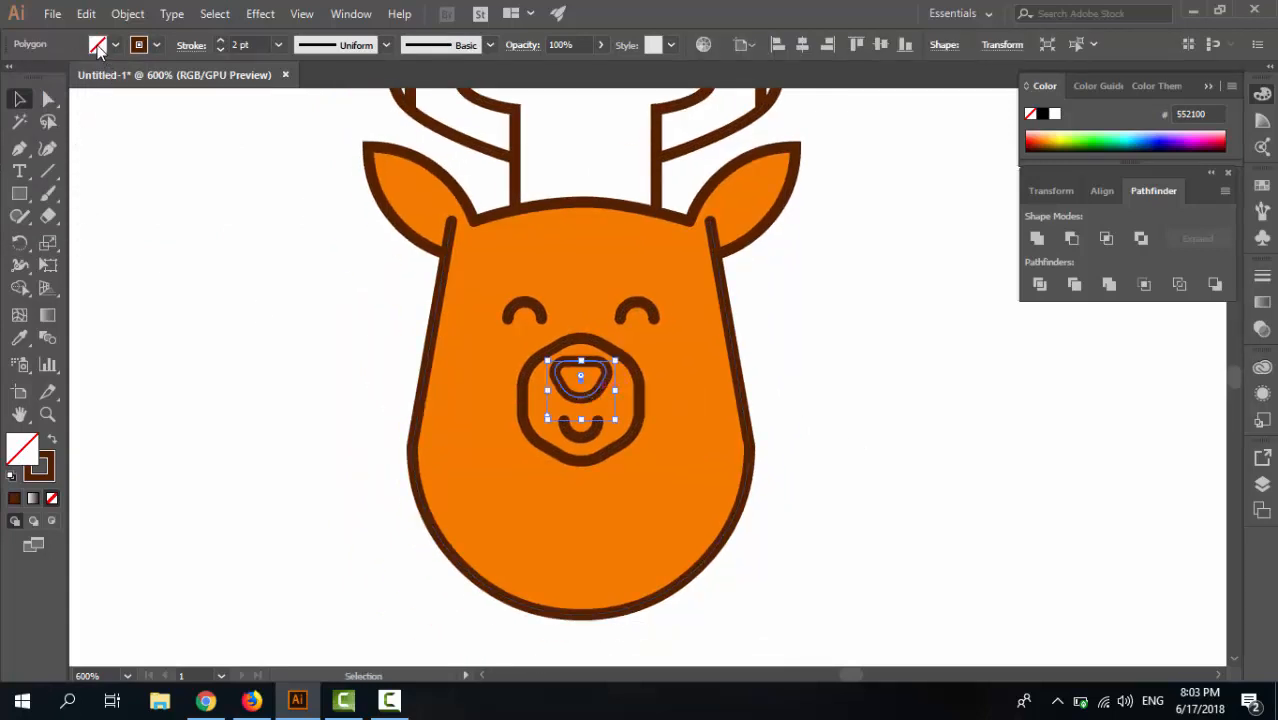
{"action": "left_click", "coordinate": [97, 47]}
{"action": "left_click", "coordinate": [36, 201]}
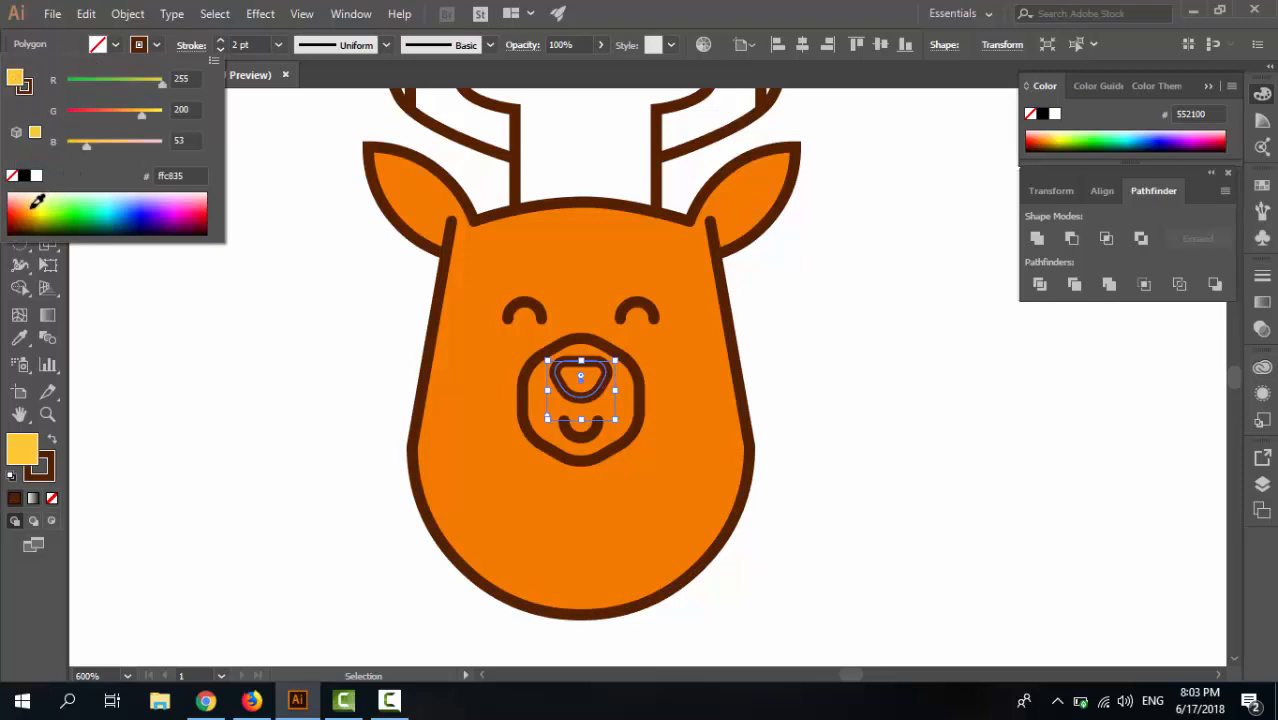
{"action": "left_click", "coordinate": [25, 207]}
{"action": "left_click", "coordinate": [20, 207]}
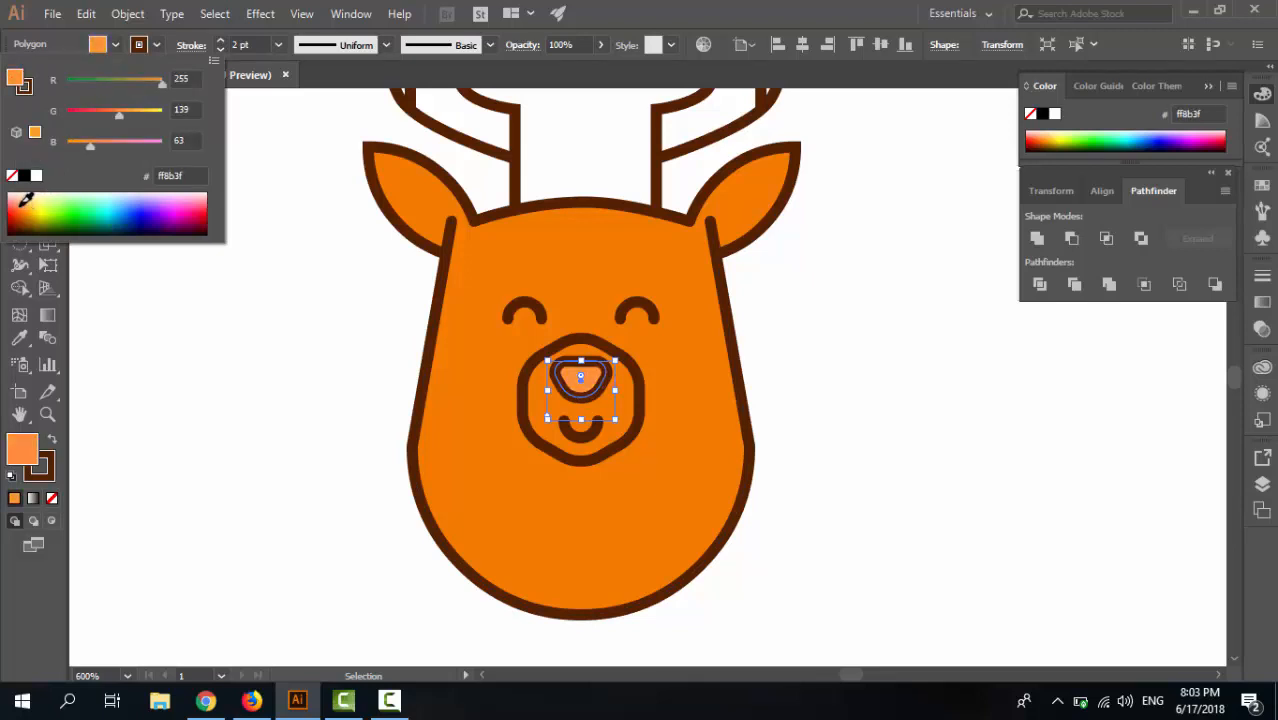
{"action": "left_click_drag", "start_coordinate": [21, 205], "coordinate": [13, 205]}
{"action": "left_click", "coordinate": [11, 208]}
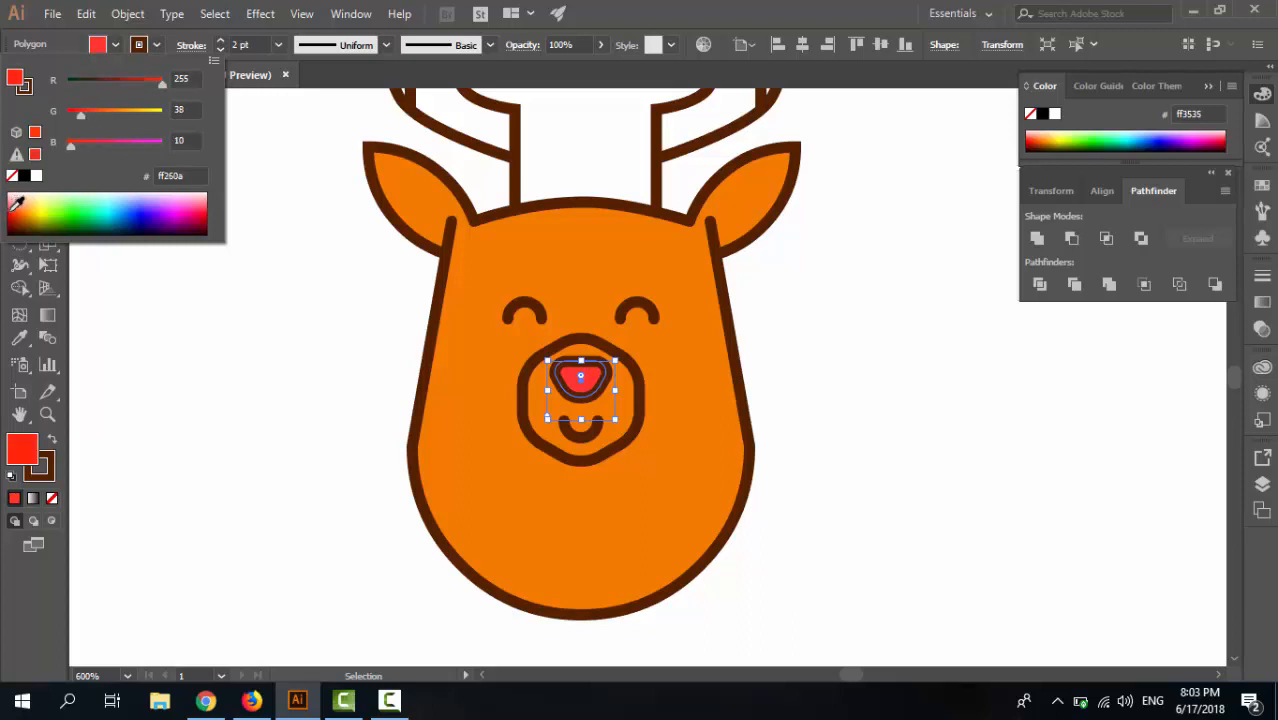
{"action": "left_click", "coordinate": [232, 374]}
{"action": "left_click", "coordinate": [282, 409]}
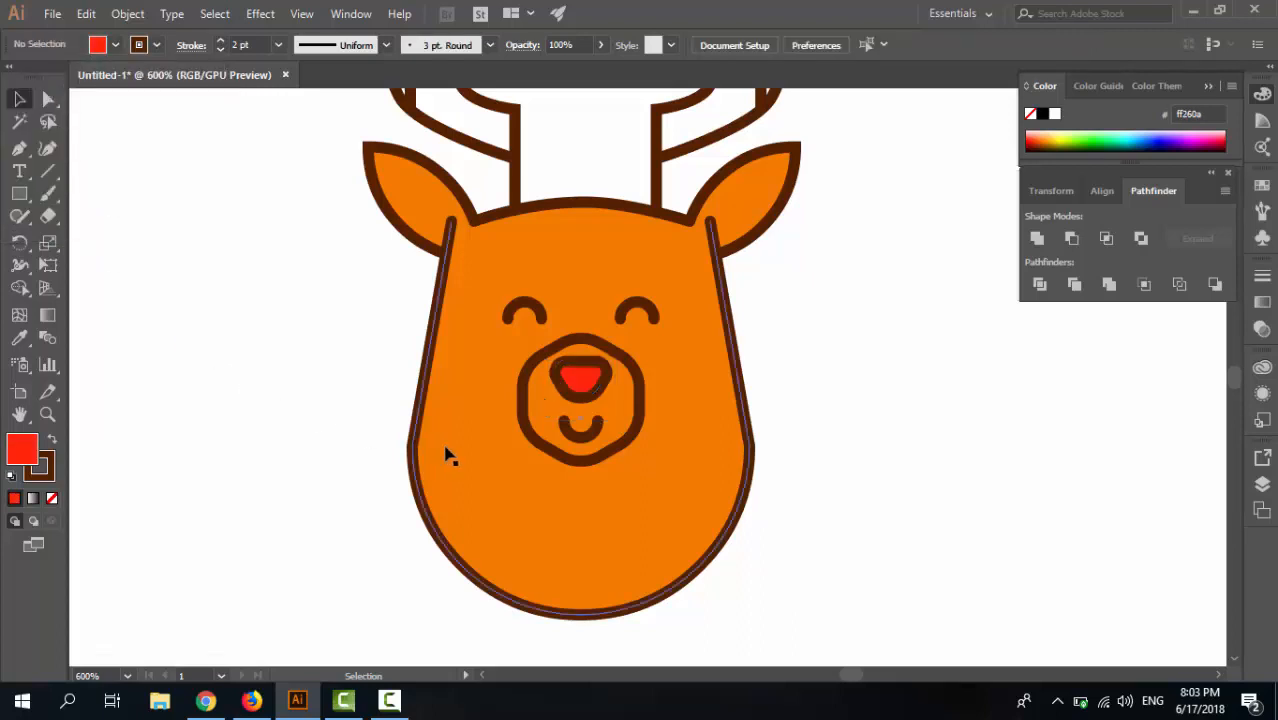
Fill the rounded hexagonal muzzle with light orange ffb235.
{"action": "left_click", "coordinate": [638, 396]}
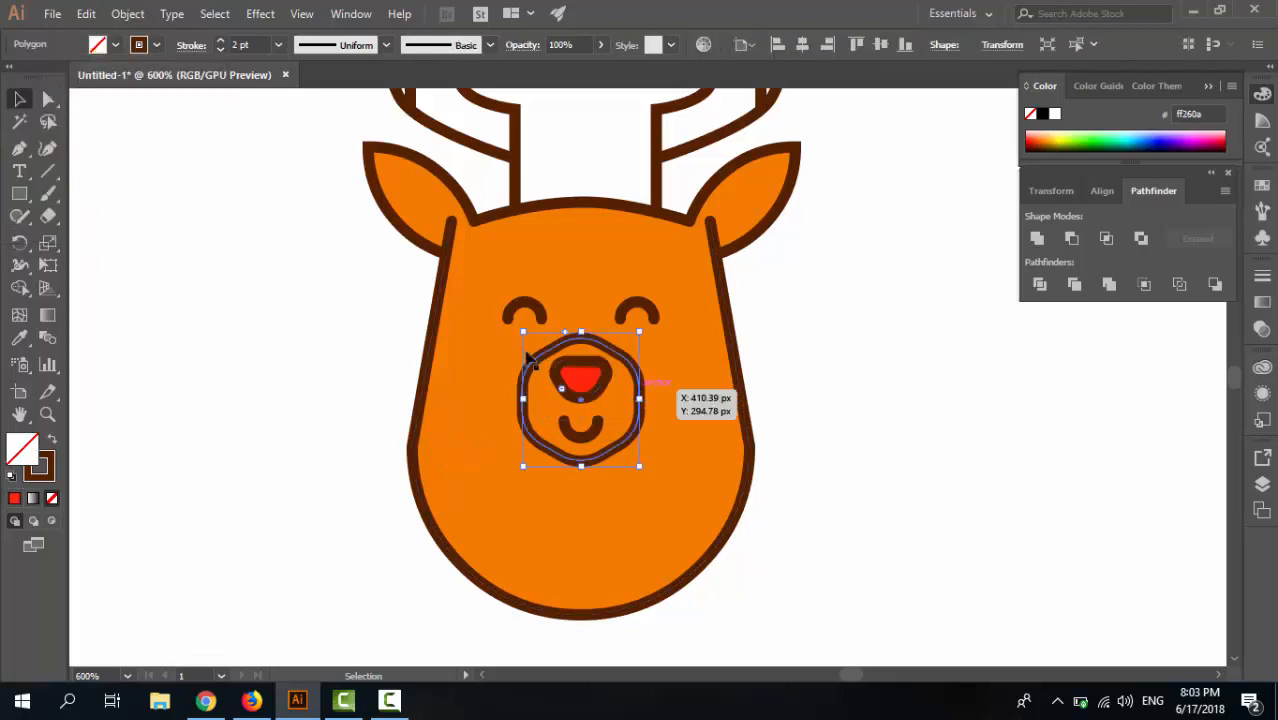
{"action": "left_click", "coordinate": [98, 45], "text": "shift"}
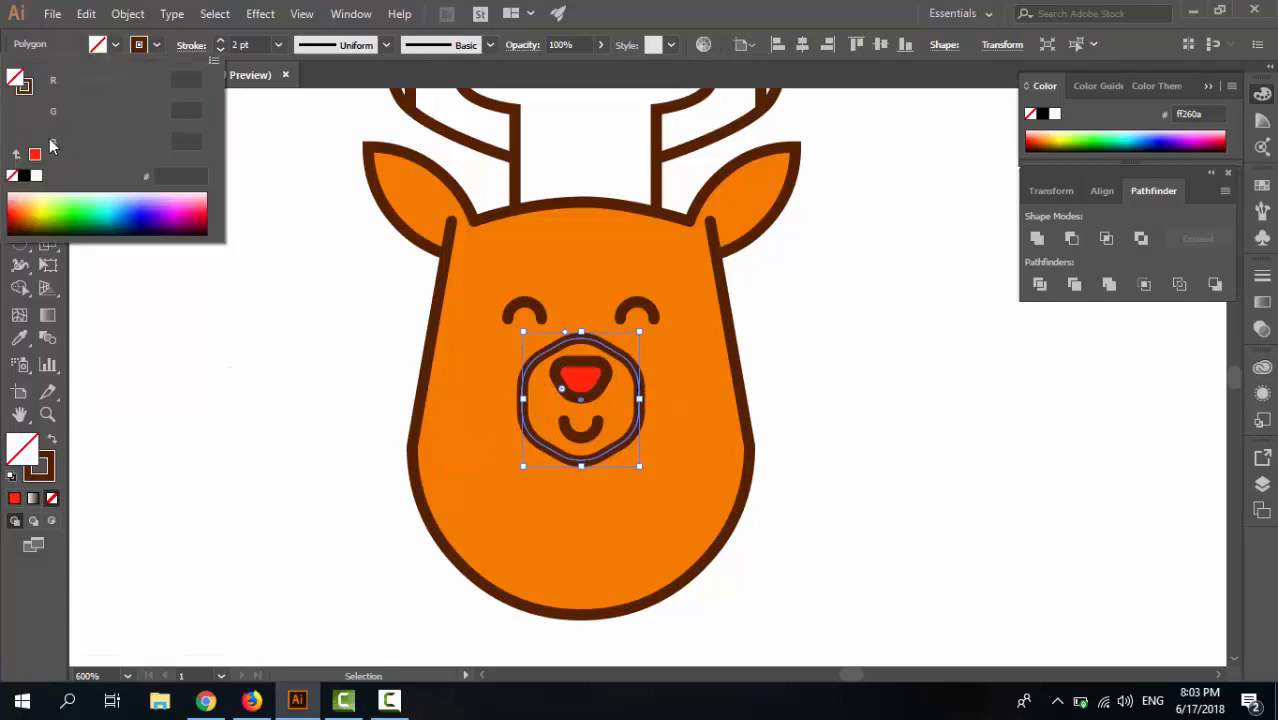
{"action": "left_click", "coordinate": [31, 201]}
{"action": "left_click", "coordinate": [32, 204]}
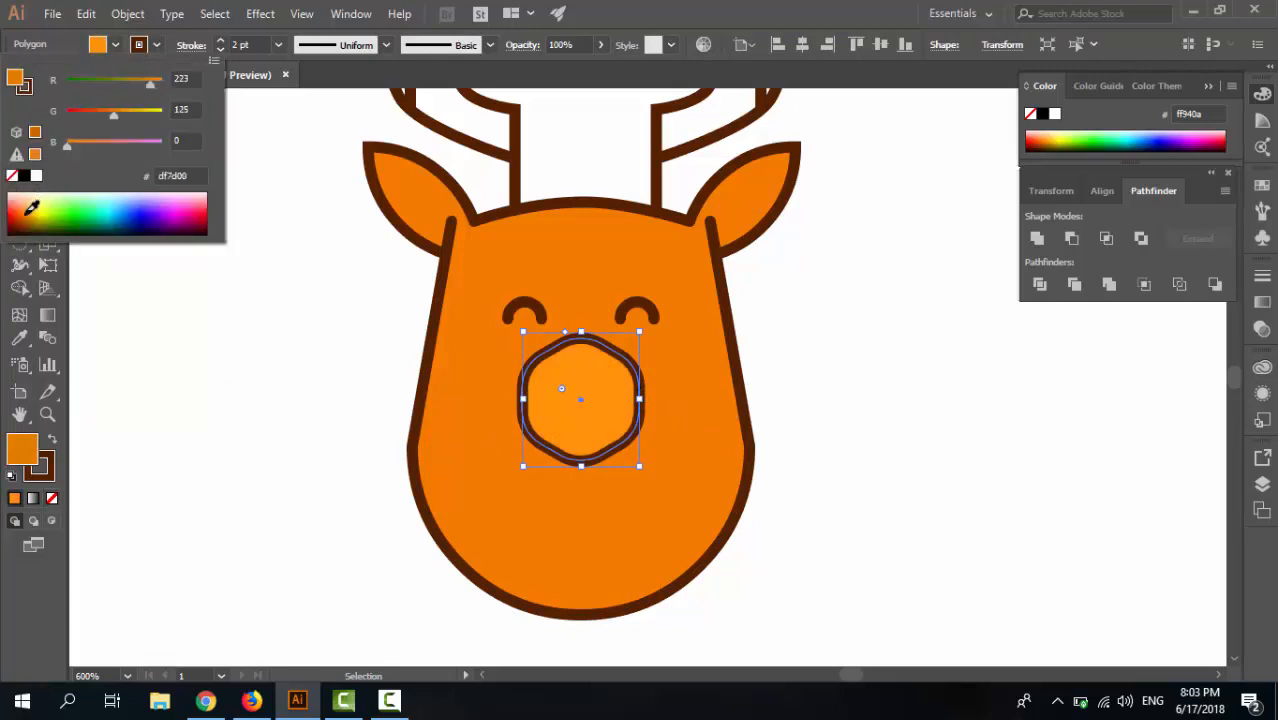
{"action": "left_click", "coordinate": [27, 209]}
{"action": "left_click", "coordinate": [28, 204]}
{"action": "left_click", "coordinate": [22, 206]}
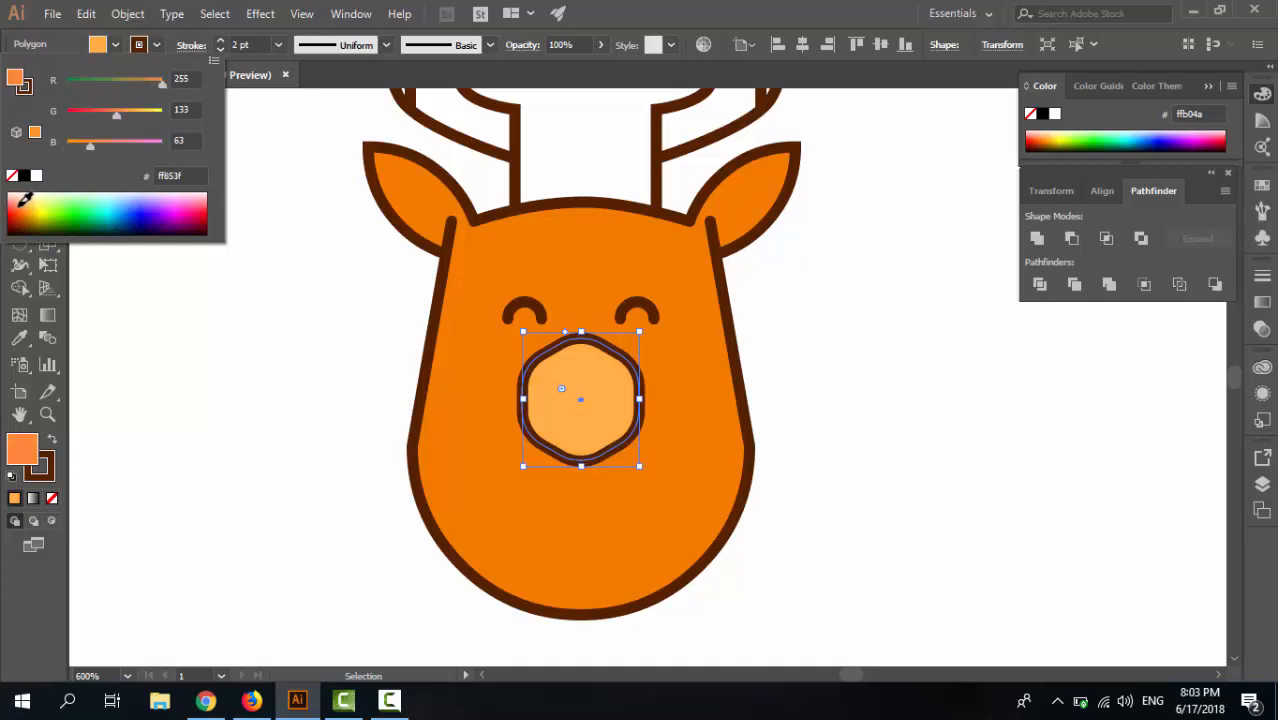
{"action": "left_click", "coordinate": [30, 210]}
{"action": "left_click", "coordinate": [31, 206]}
{"action": "left_click", "coordinate": [30, 205]}
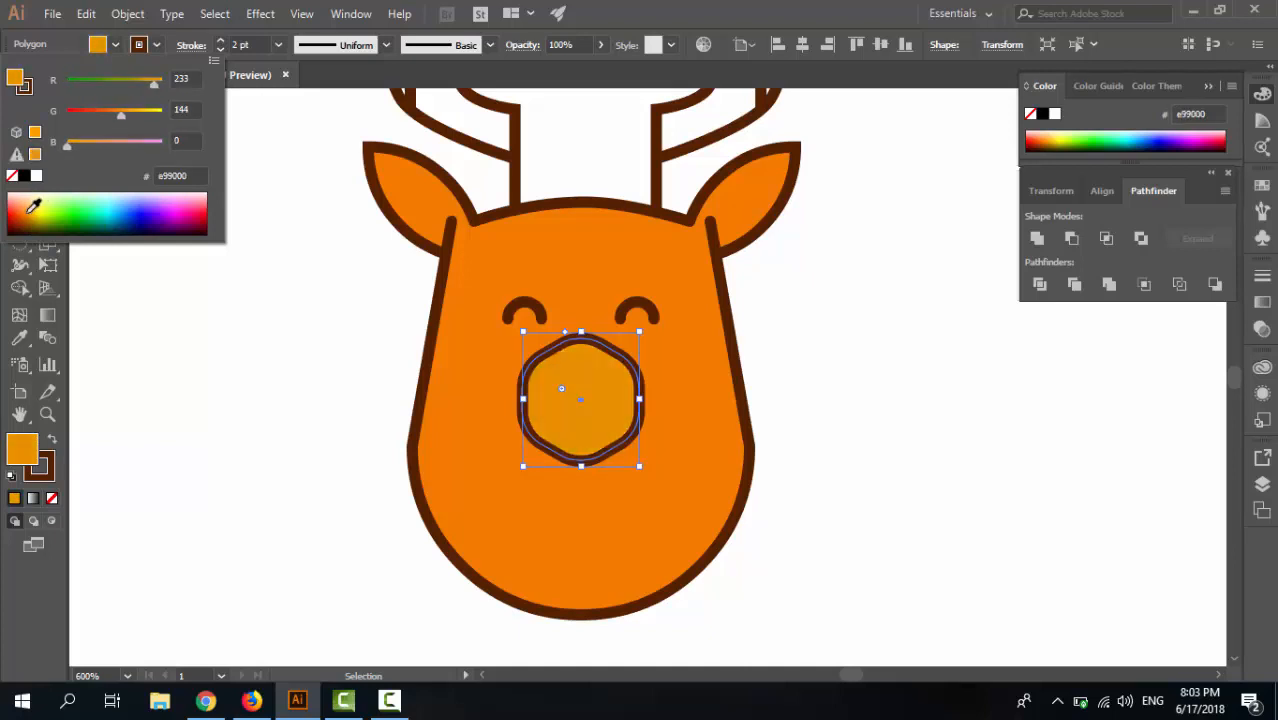
{"action": "left_click", "coordinate": [33, 205]}
{"action": "left_click", "coordinate": [33, 202]}
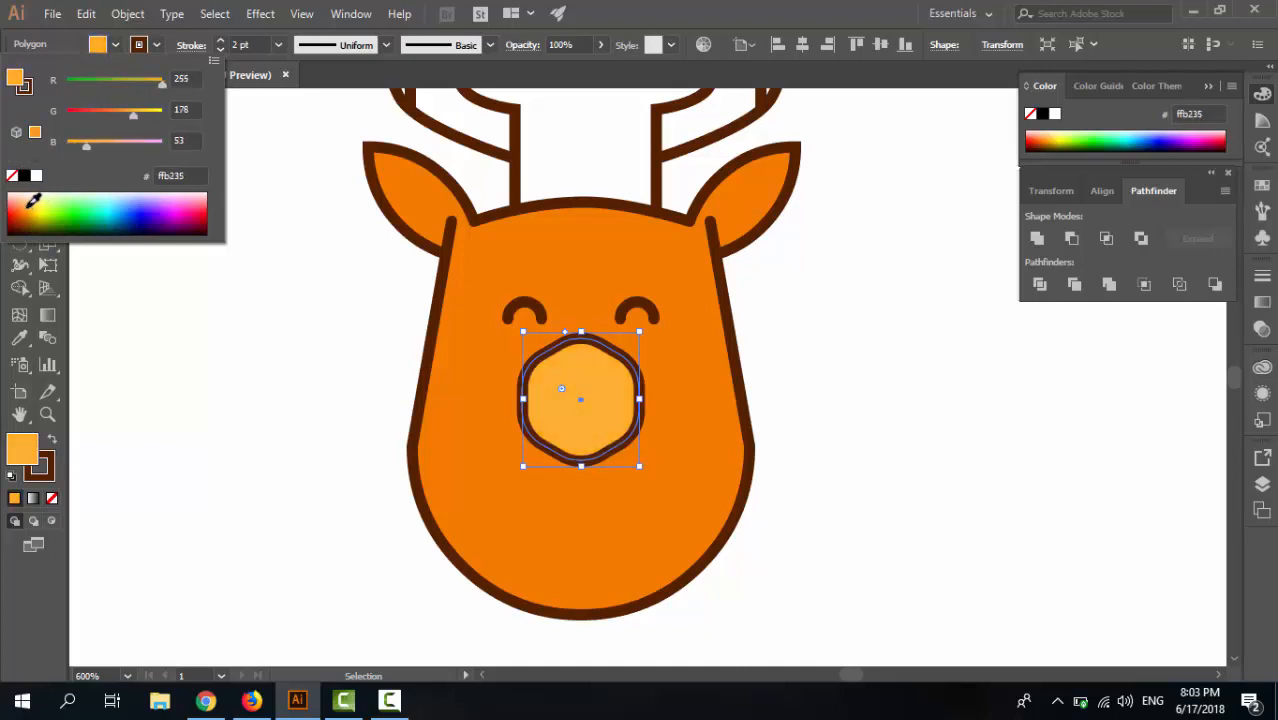
{"action": "left_click", "coordinate": [359, 362]}
{"action": "left_click", "coordinate": [560, 368]}
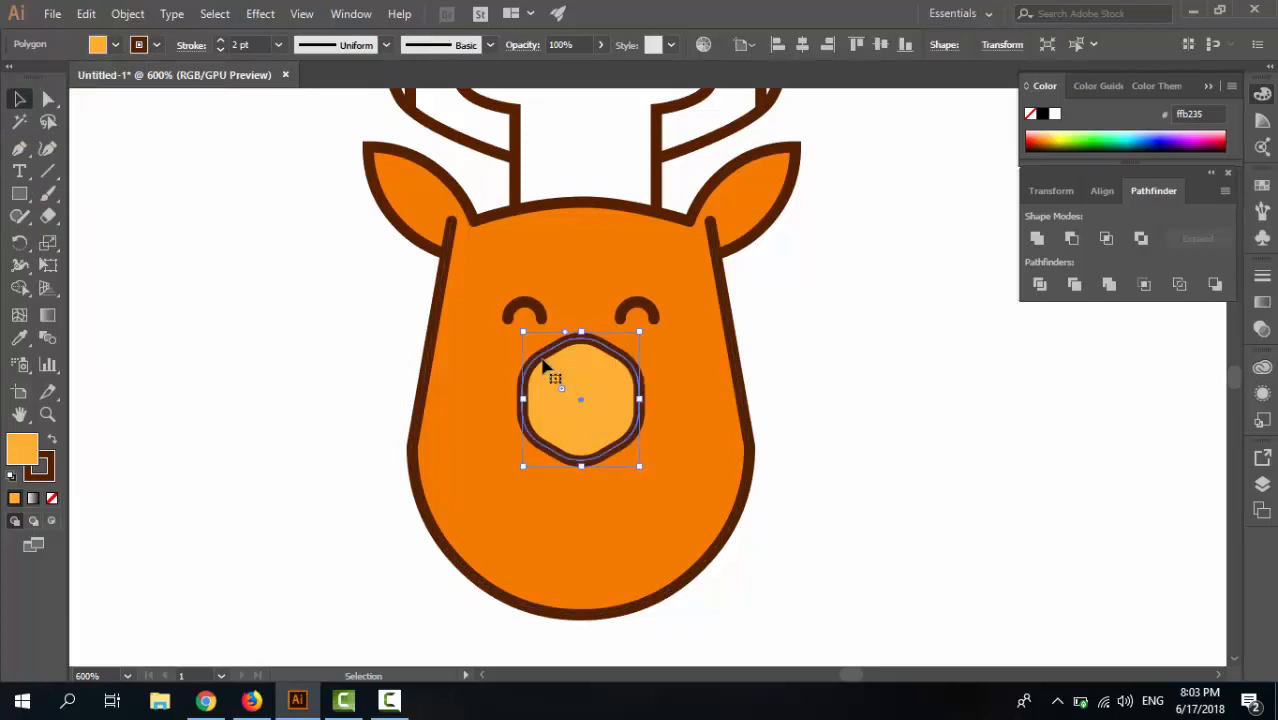
Send the light orange muzzle backward three times to place it behind the nose and the smiling mouth.
{"action": "right_click", "coordinate": [572, 404]}
{"action": "mouse_move", "coordinate": [654, 599]}
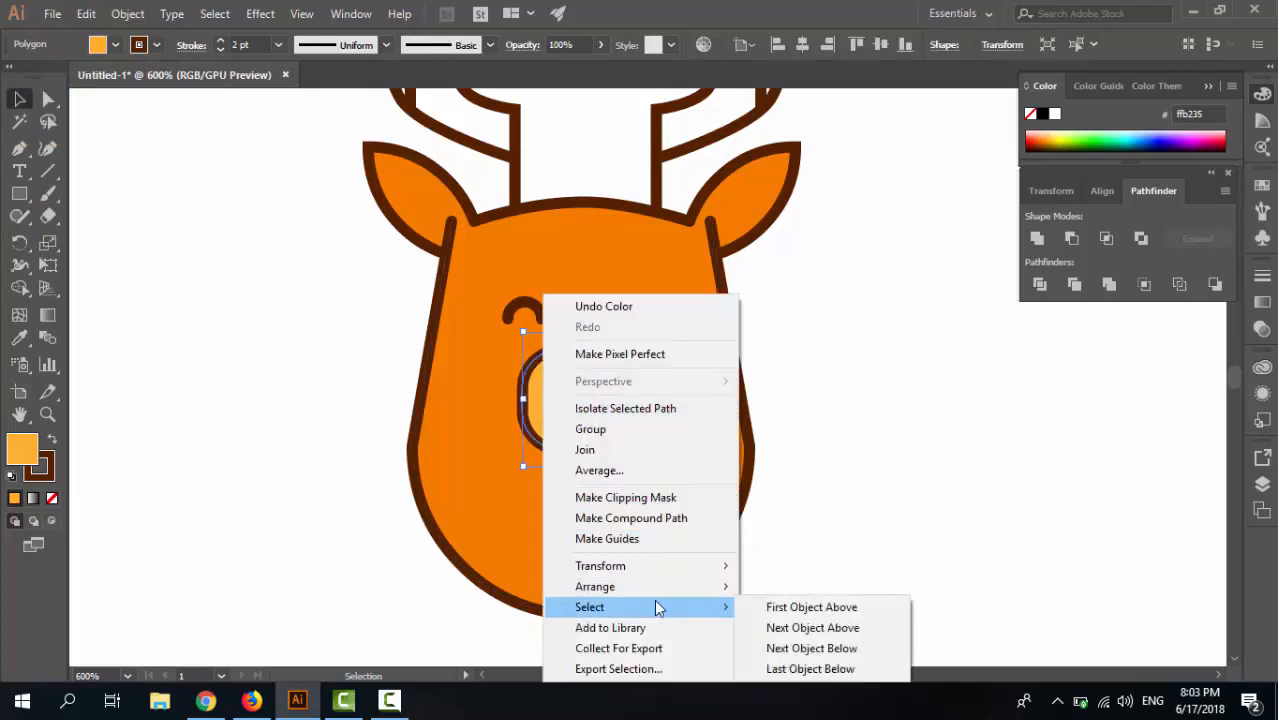
{"action": "left_click", "coordinate": [800, 626]}
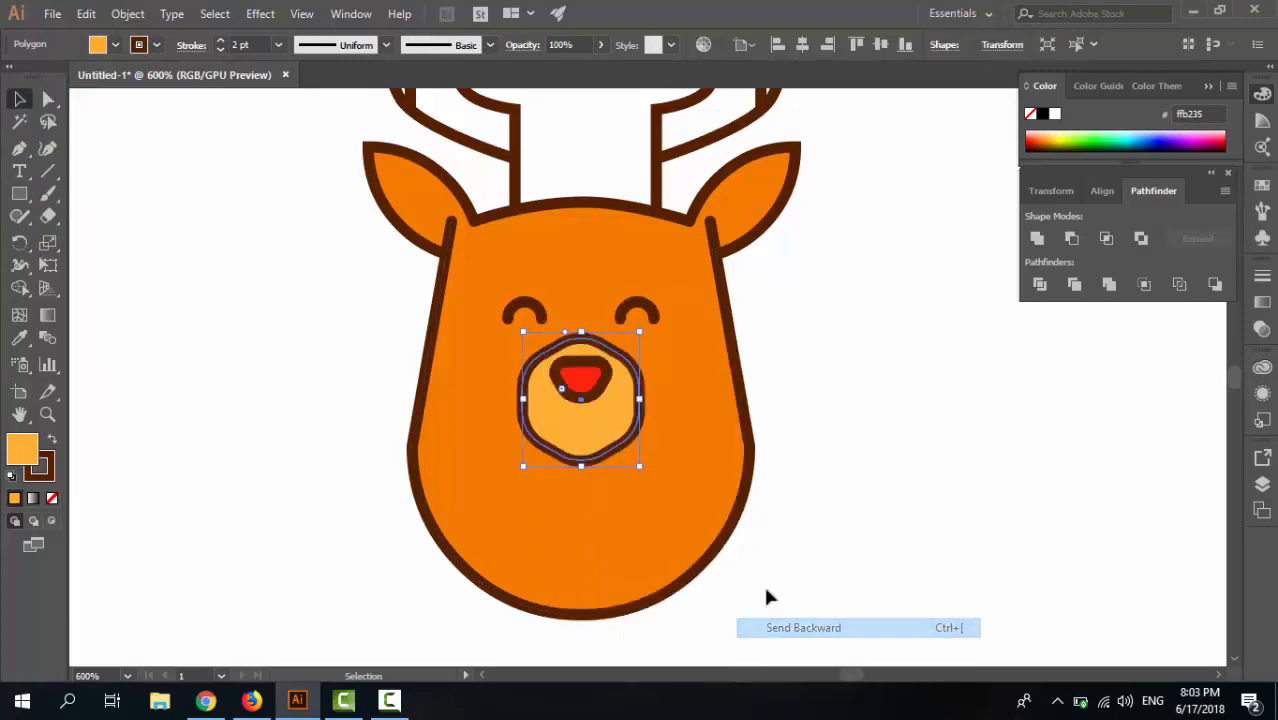
{"action": "right_click", "coordinate": [634, 392]}
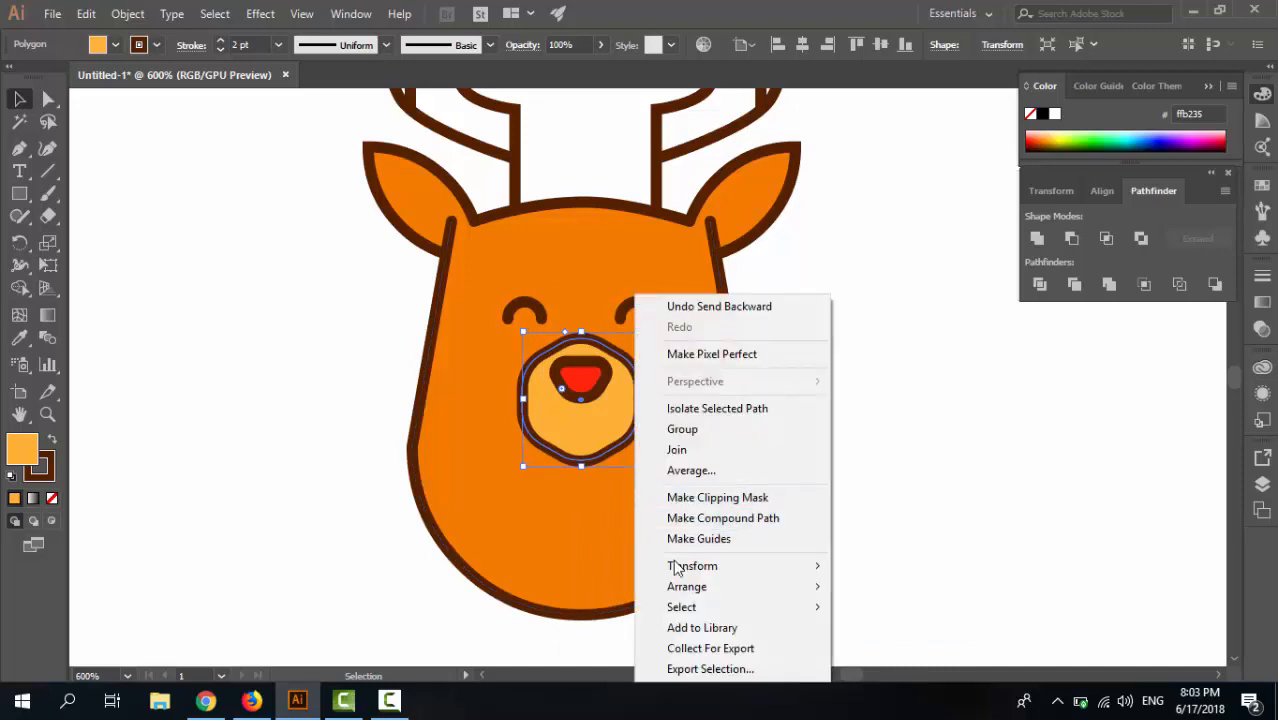
{"action": "mouse_move", "coordinate": [685, 587]}
{"action": "left_click", "coordinate": [872, 627]}
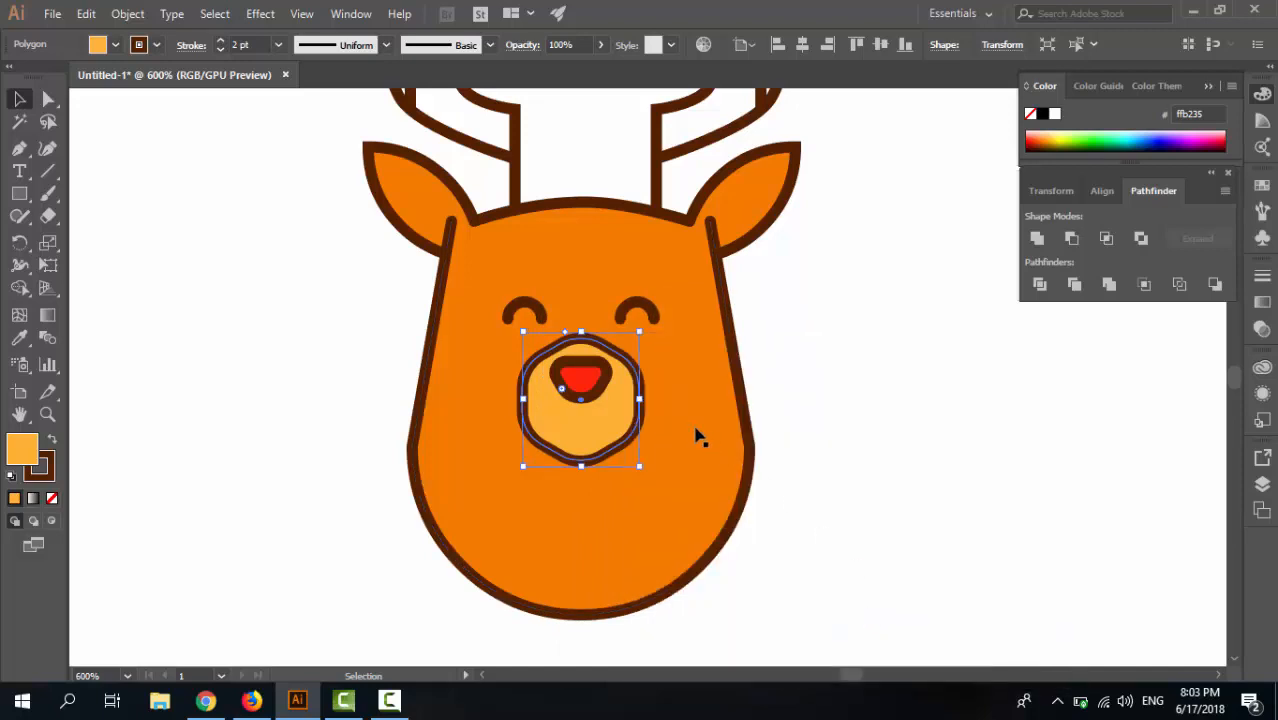
{"action": "right_click", "coordinate": [641, 395]}
{"action": "mouse_move", "coordinate": [745, 585]}
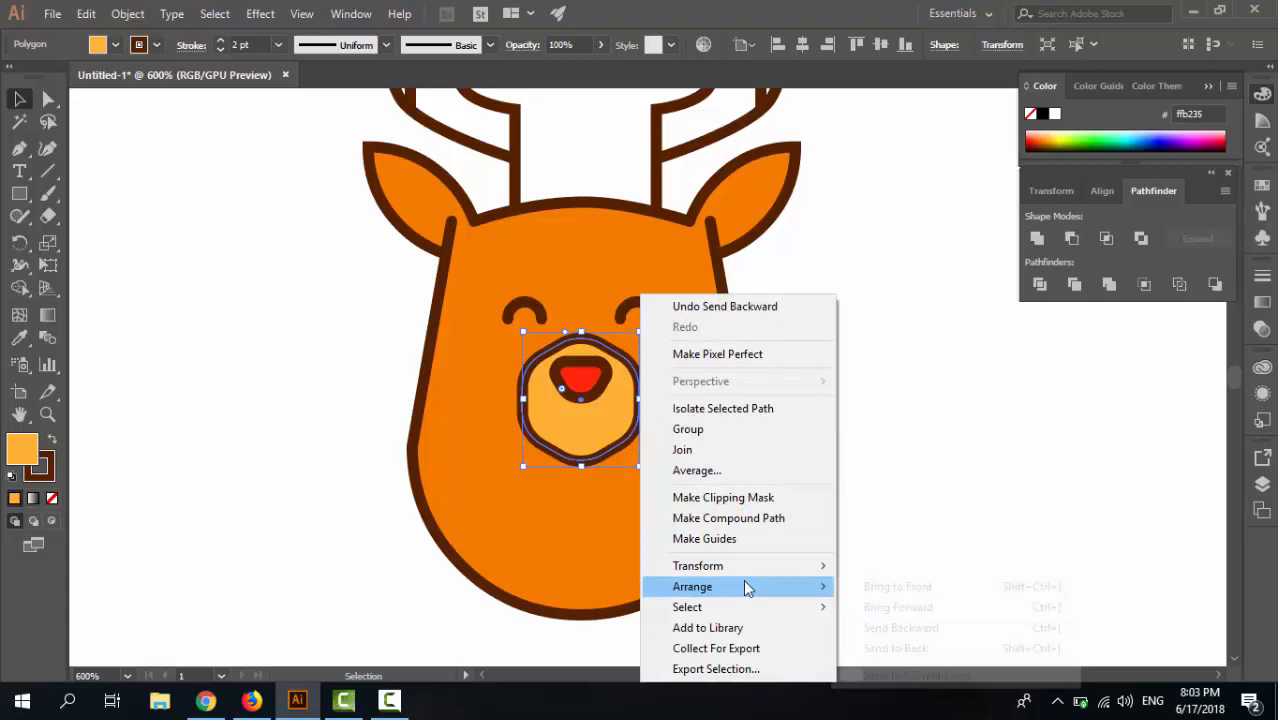
{"action": "left_click", "coordinate": [868, 628]}
{"action": "left_click", "coordinate": [895, 434]}
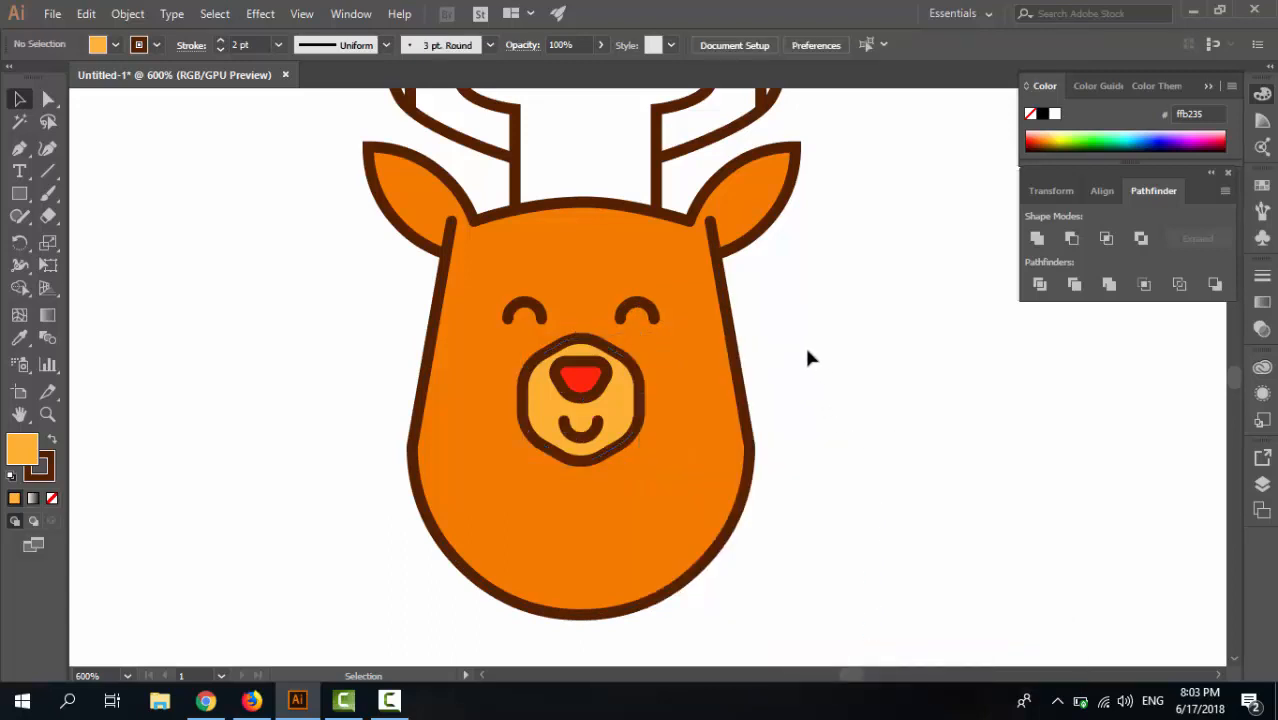
{"action": "left_click_drag", "start_coordinate": [801, 329], "coordinate": [818, 371]}
{"action": "key", "text": "ctrl+minus"}
{"action": "key", "text": "ctrl+plus"}
{"action": "key", "text": "ctrl+minus"}
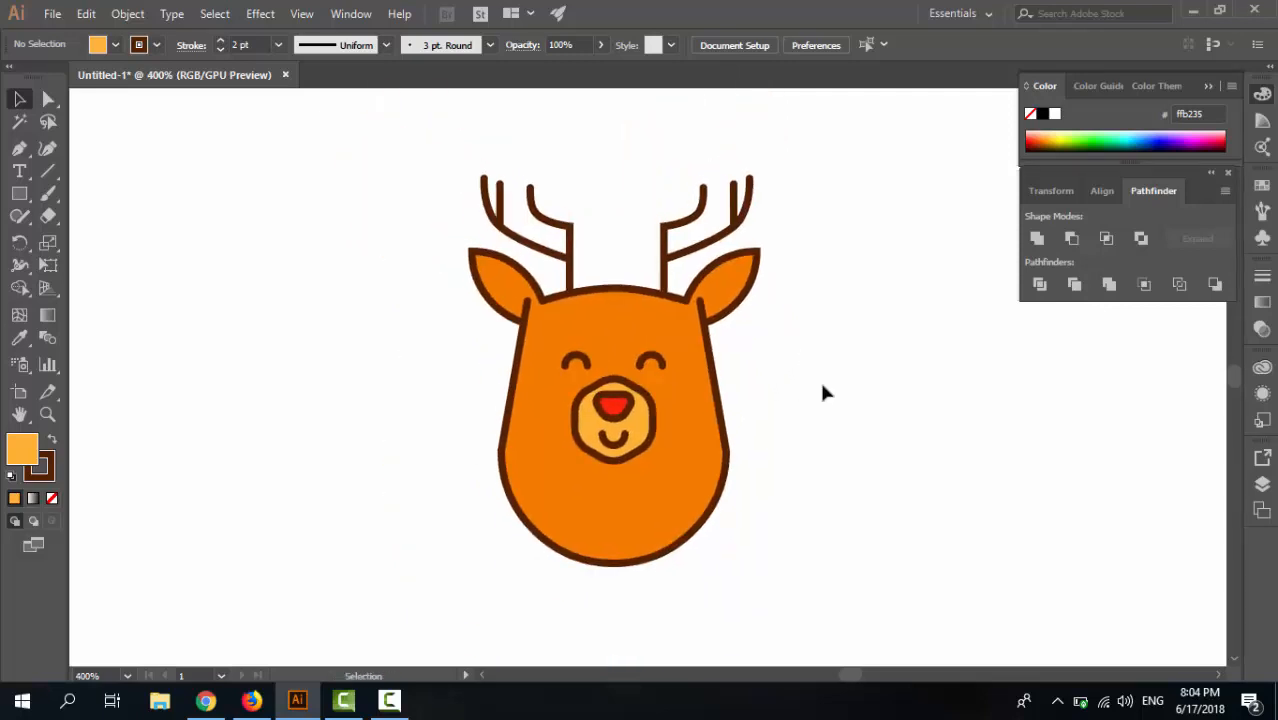